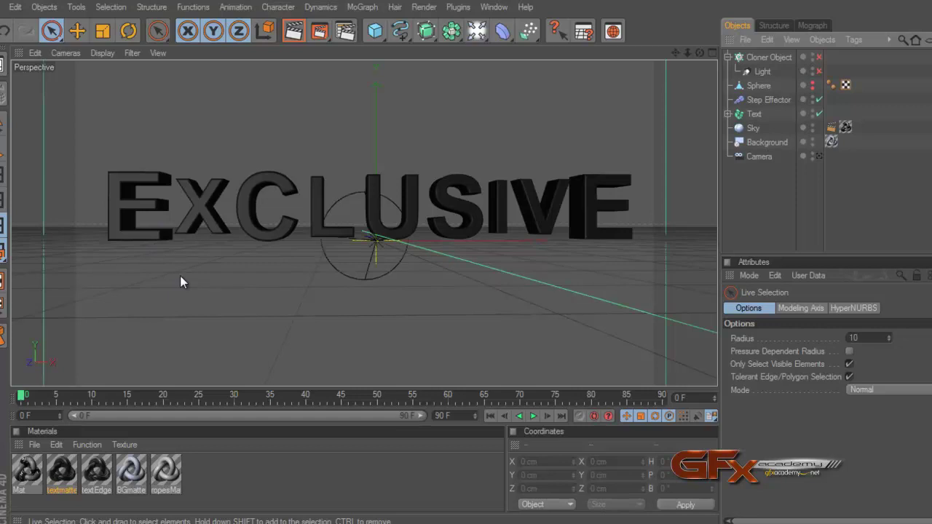
# Re-enable the Cloner Object and its Light in the Object Manager
pyautogui.click(819, 57)
pyautogui.click(819, 72)
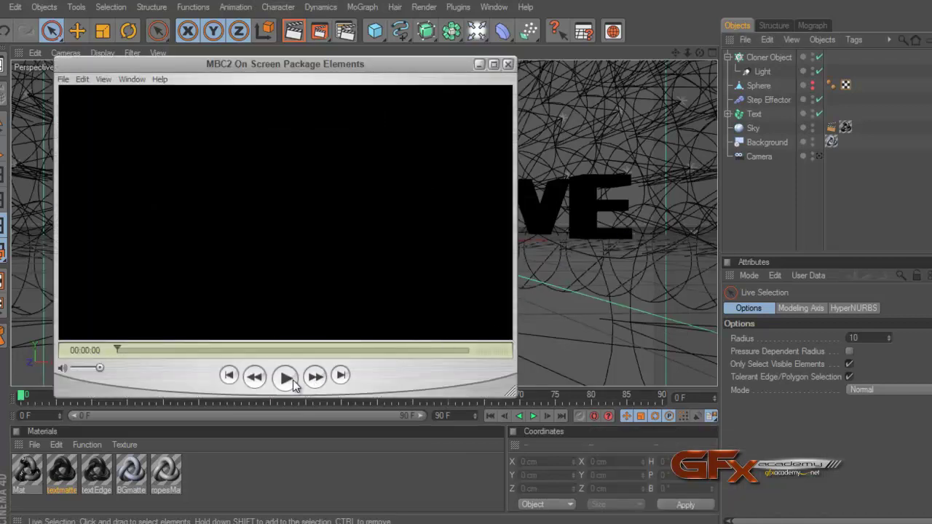
# Watch the reference clip from 01:37 maximized, pausing on the cabled letters, then close it
pyautogui.click(422, 350)
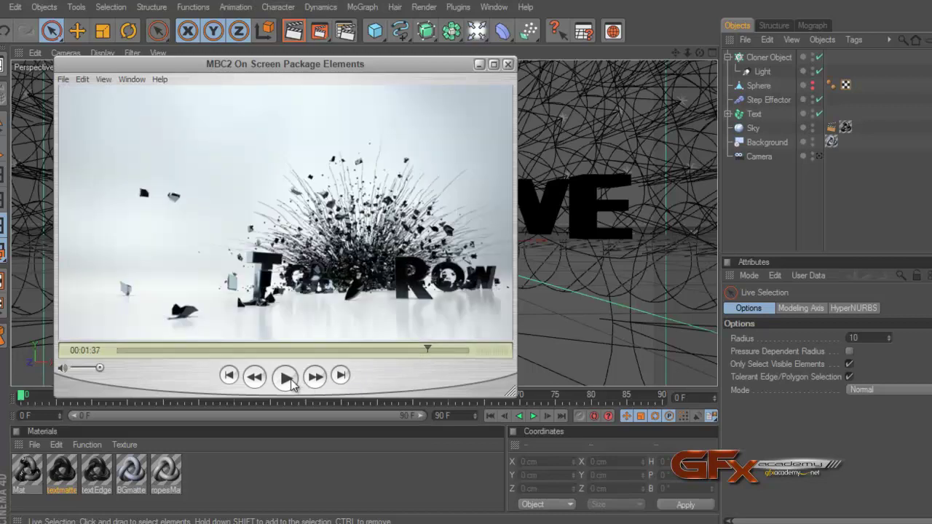
pyautogui.click(492, 66)
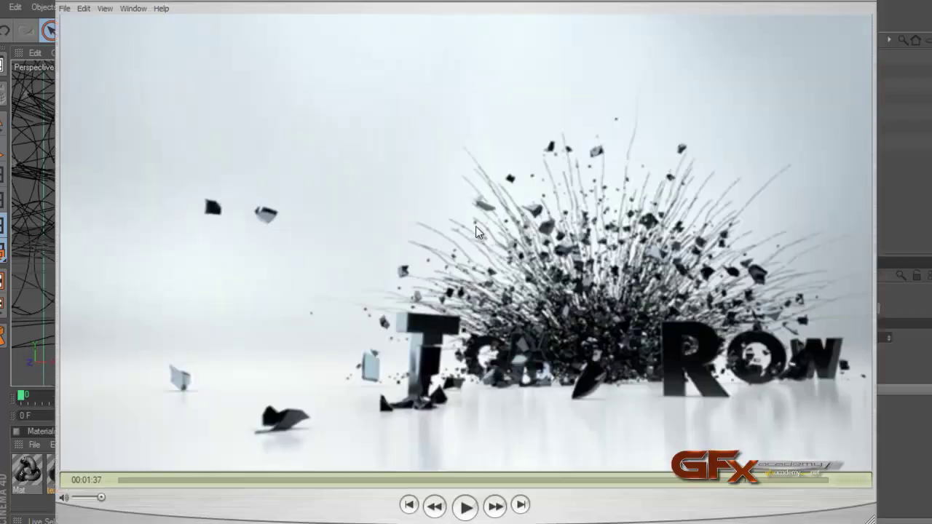
pyautogui.click(465, 509)
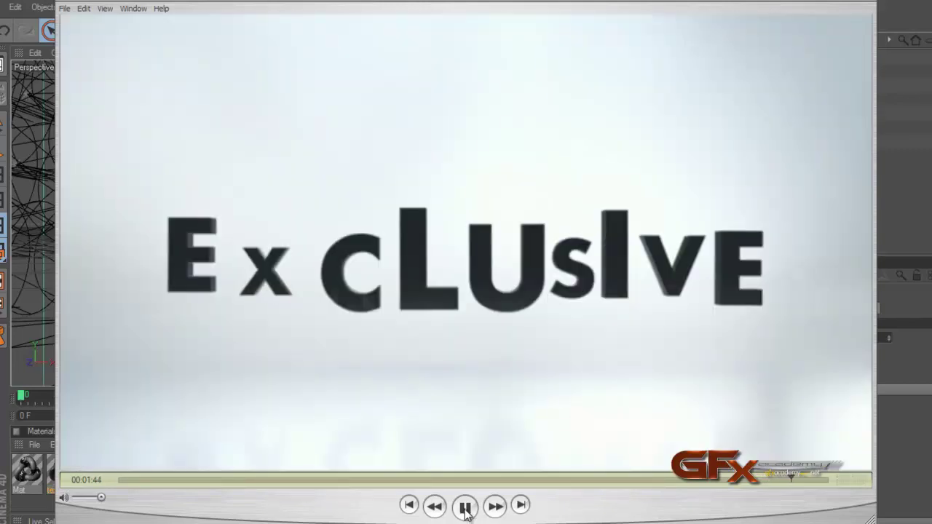
pyautogui.click(465, 508)
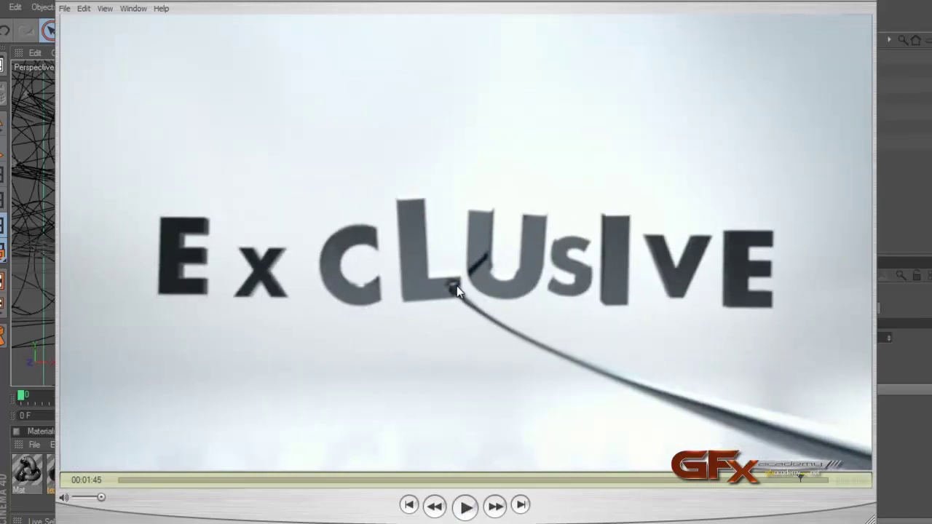
pyautogui.click(464, 510)
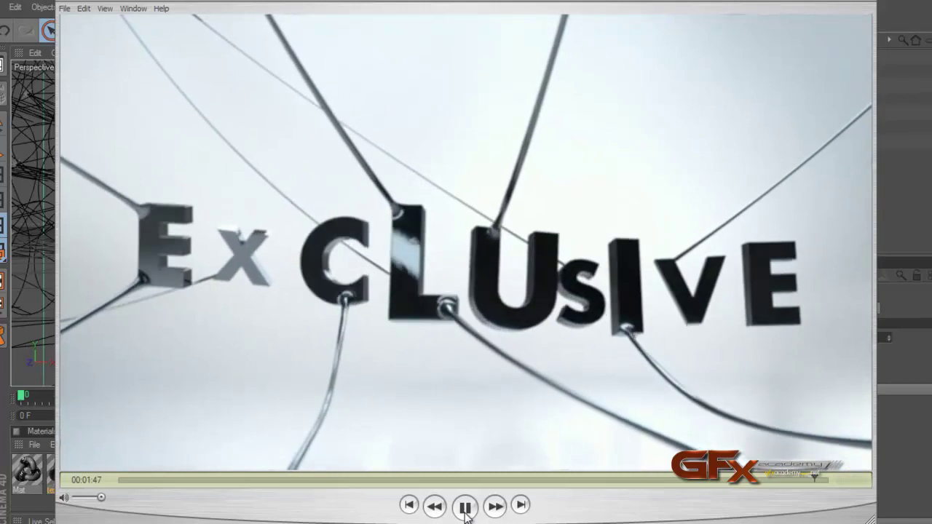
pyautogui.click(465, 508)
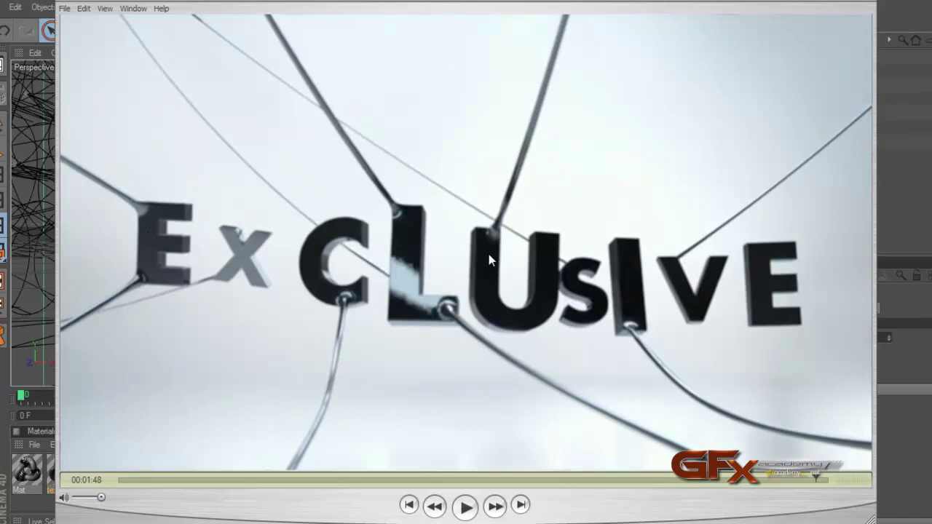
pyautogui.click(848, 5)
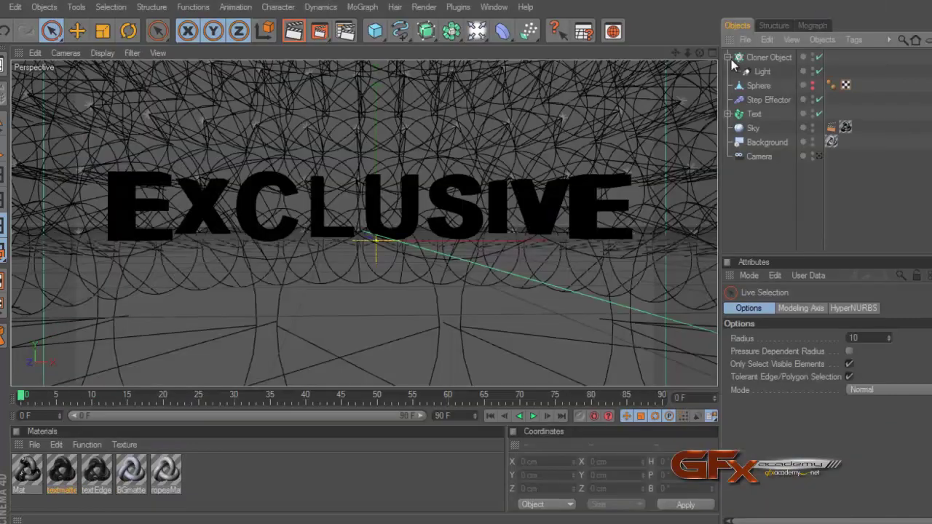
# Rename the Cloner Object to 'Lights' and the Sphere to 'LightDoom'
pyautogui.click(755, 113)
pyautogui.click(750, 178)
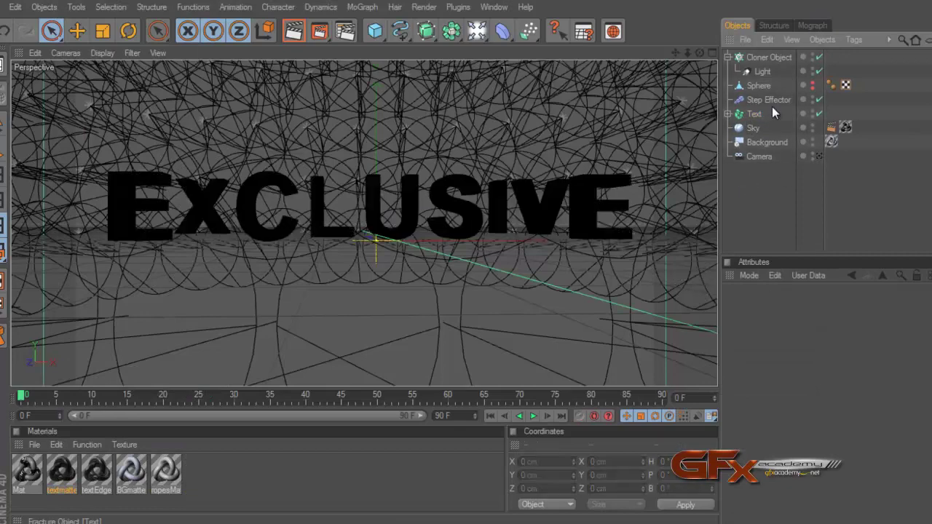
pyautogui.click(728, 57)
pyautogui.doubleClick(771, 57)
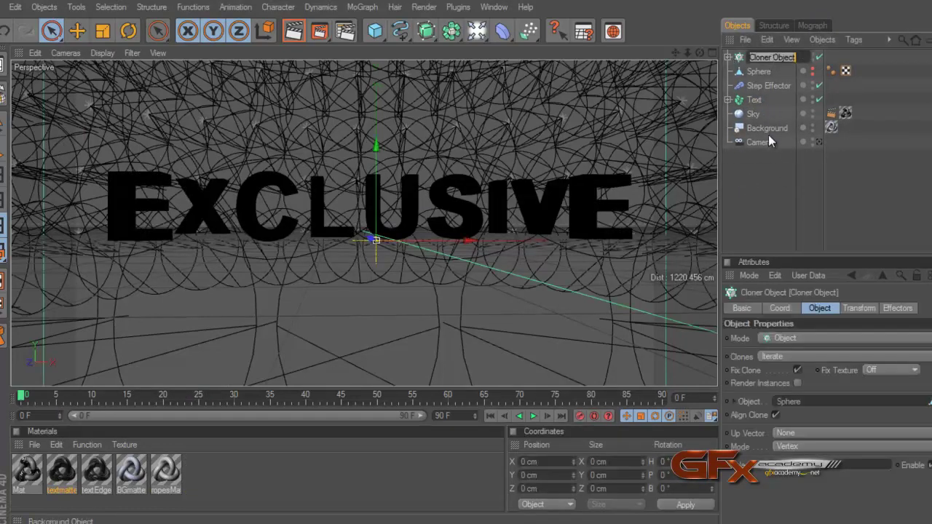
pyautogui.write('Lights')
pyautogui.press('Return')
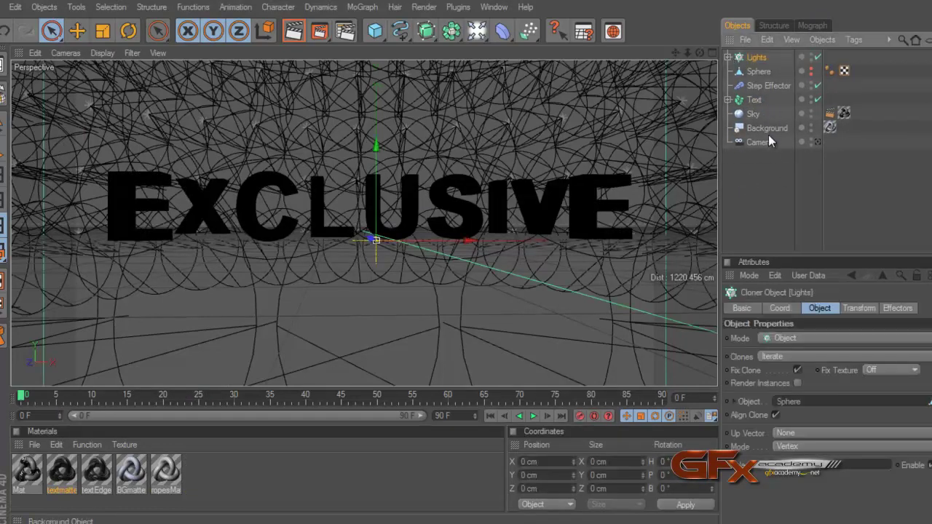
pyautogui.click(761, 71)
pyautogui.doubleClick(761, 72)
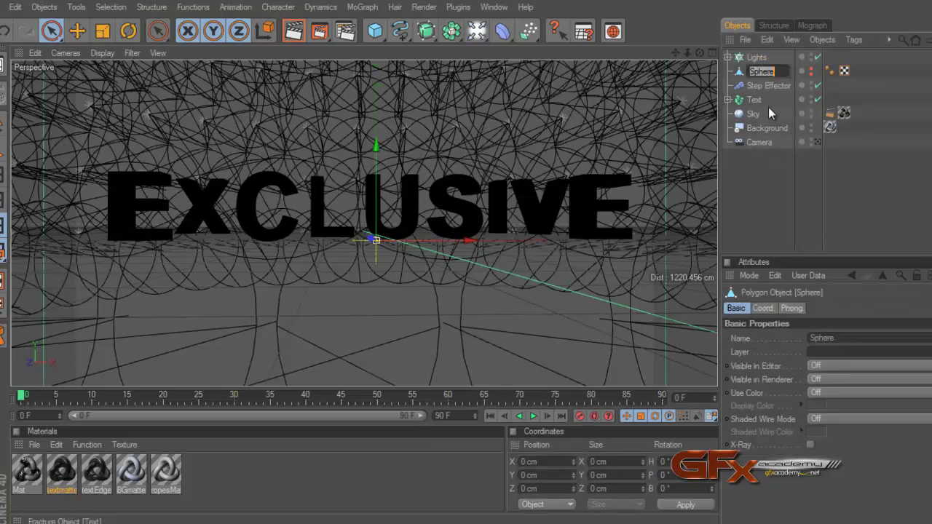
pyautogui.write('LightD')
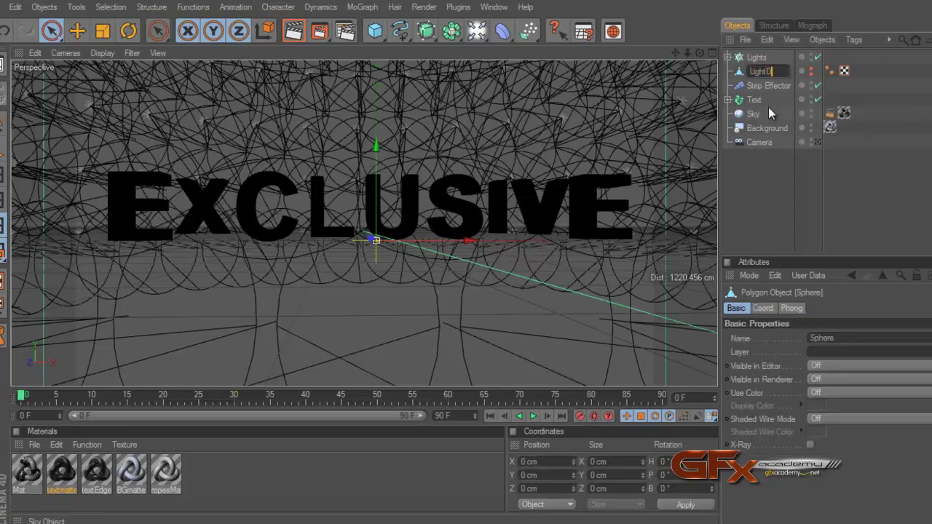
pyautogui.write('oom')
pyautogui.press('Return')
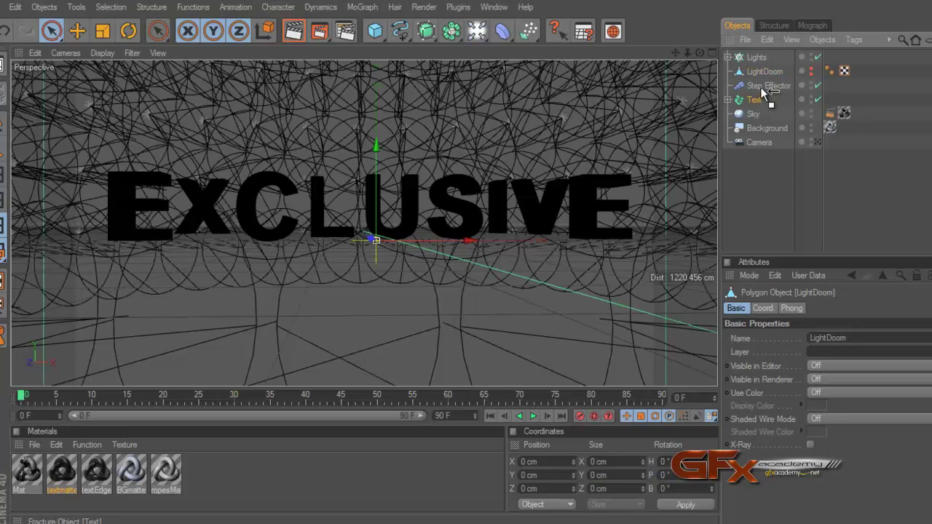
# Move Text above the Step Effector and put Sky, Background and Camera at the top
pyautogui.moveTo(772, 92); pyautogui.dragTo(770, 91)
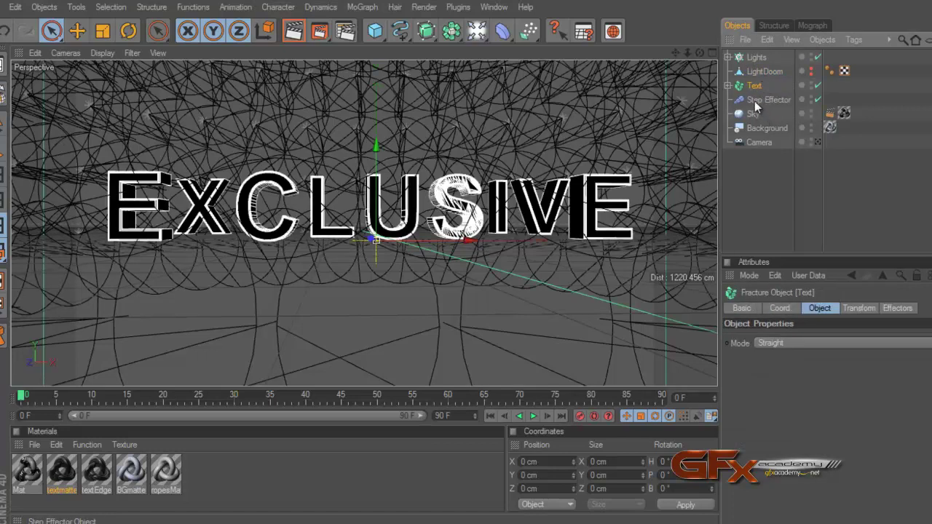
pyautogui.click(745, 99)
pyautogui.click(753, 113)
pyautogui.keyDown('shift'); pyautogui.click(759, 142); pyautogui.keyUp('shift')
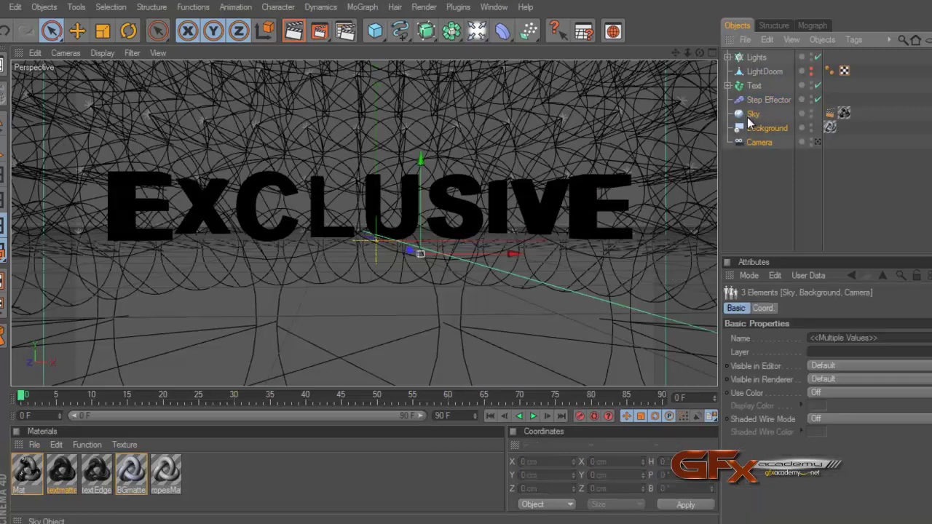
pyautogui.moveTo(774, 75); pyautogui.dragTo(761, 54)
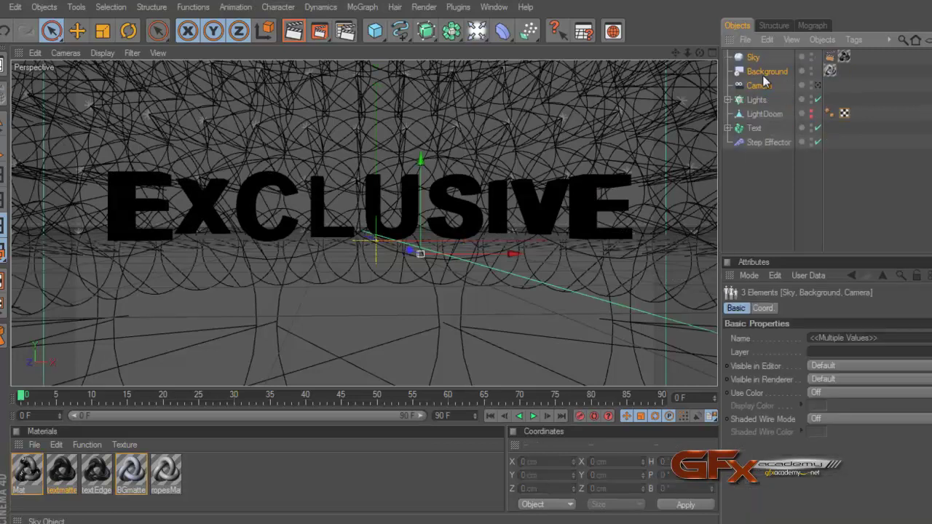
pyautogui.click(755, 188)
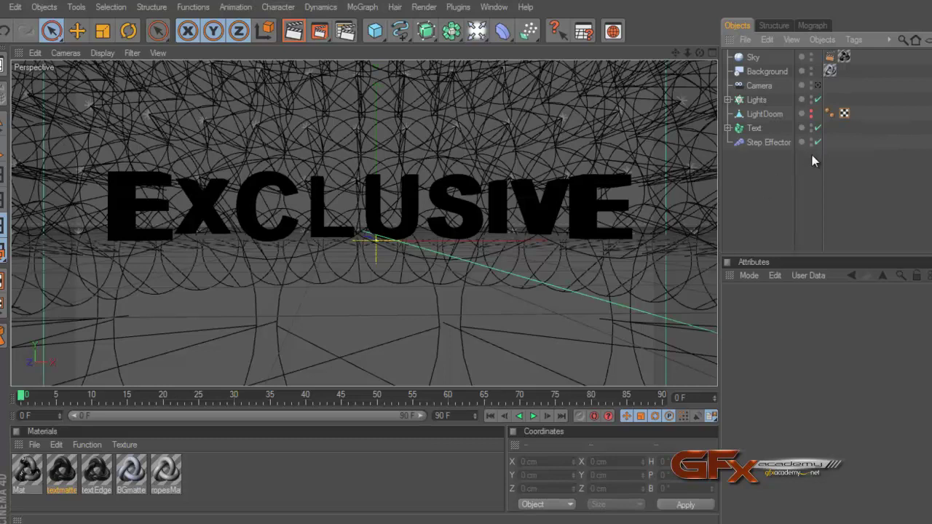
# Switch off the Lights cloner and its Light, and view the scene through the camera
pyautogui.click(818, 99)
pyautogui.click(728, 100)
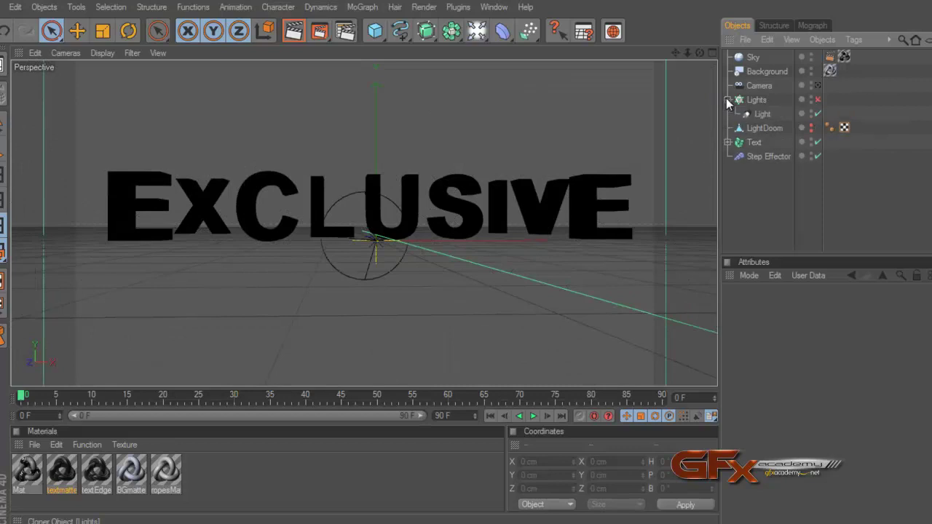
pyautogui.click(818, 114)
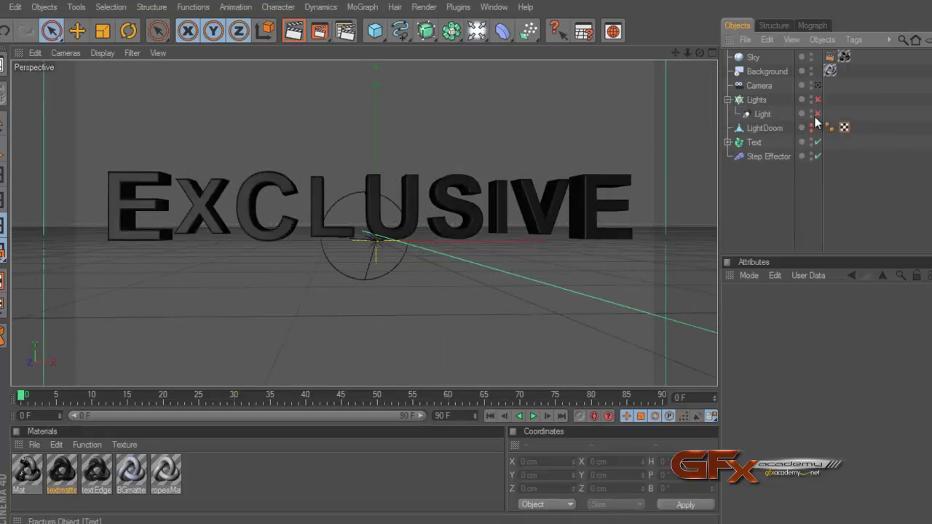
pyautogui.click(817, 85)
pyautogui.click(817, 85)
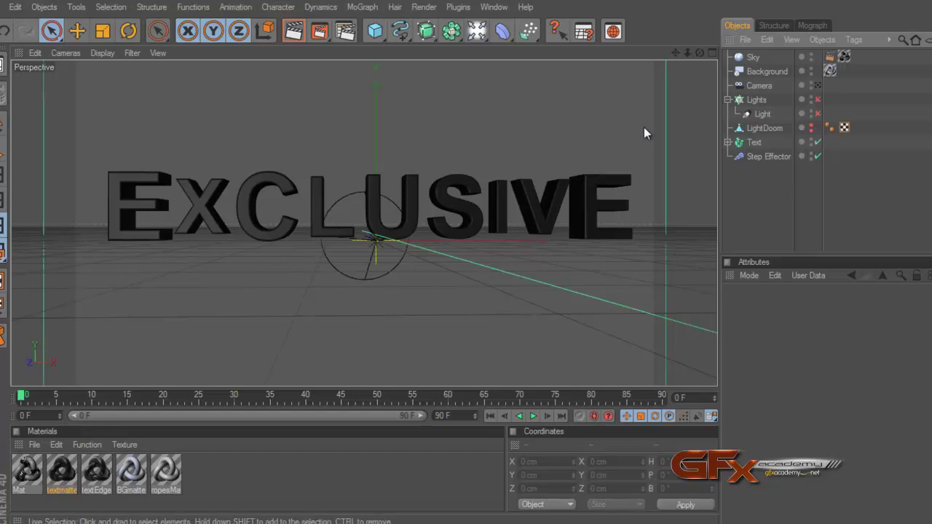
# Select the E.2 letter object inside Text and zoom the viewport in close on the E
pyautogui.click(727, 142)
pyautogui.scroll(-3, 772, 240)
pyautogui.click(758, 230)
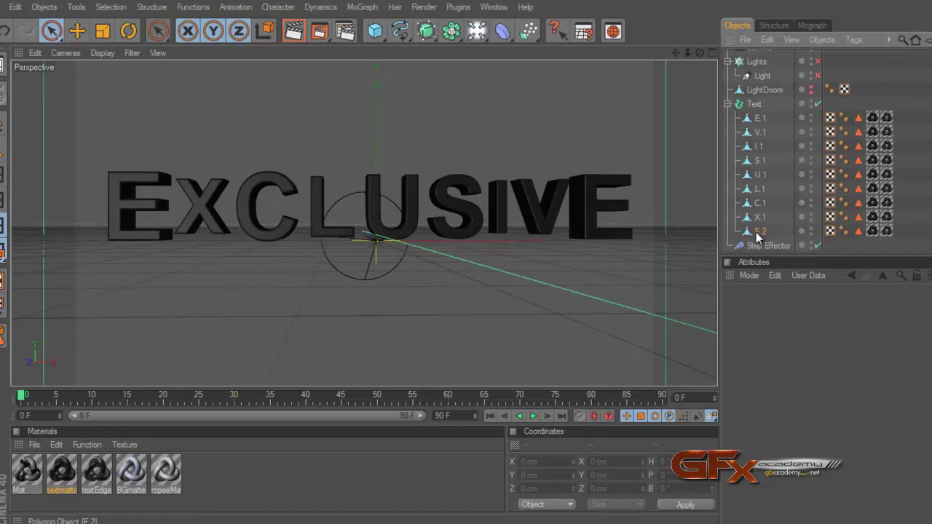
pyautogui.moveTo(691, 54); pyautogui.dragTo(681, 63)
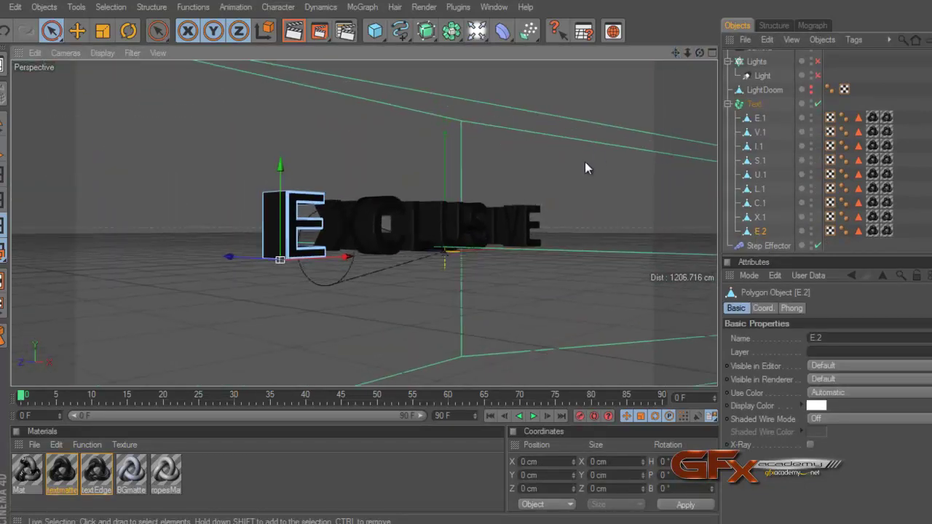
pyautogui.scroll(3, 576, 164)
pyautogui.scroll(5, 576, 164)
pyautogui.moveTo(676, 53); pyautogui.dragTo(470, 255)
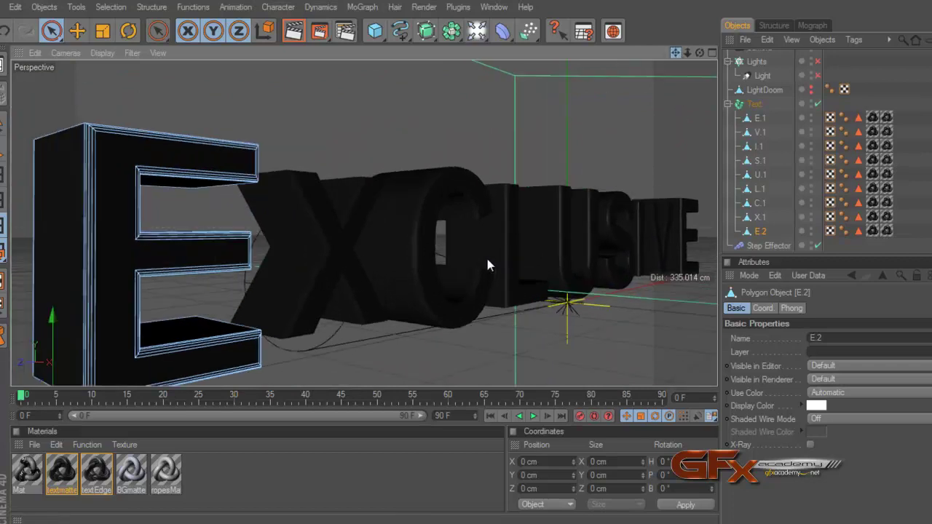
# Inspect the E's front face, then collapse the Text group and deselect E.2
pyautogui.click(193, 113)
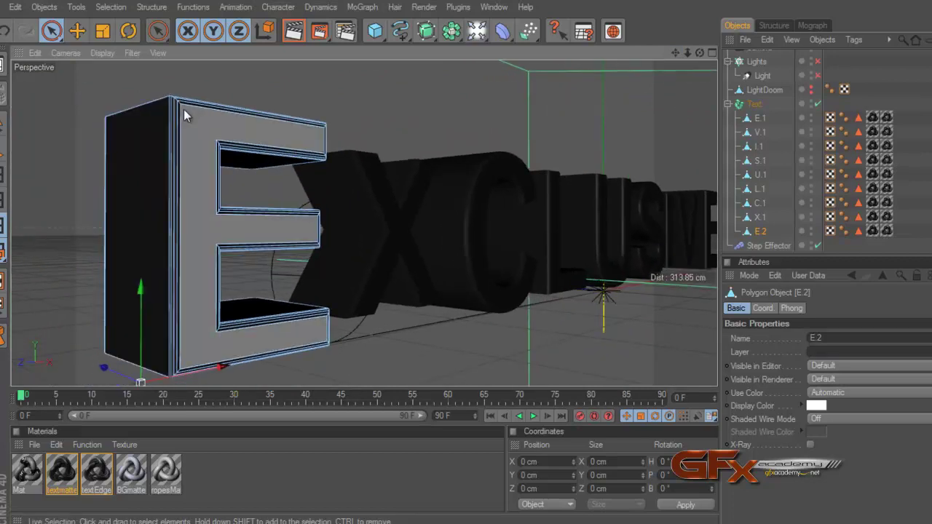
pyautogui.click(559, 212)
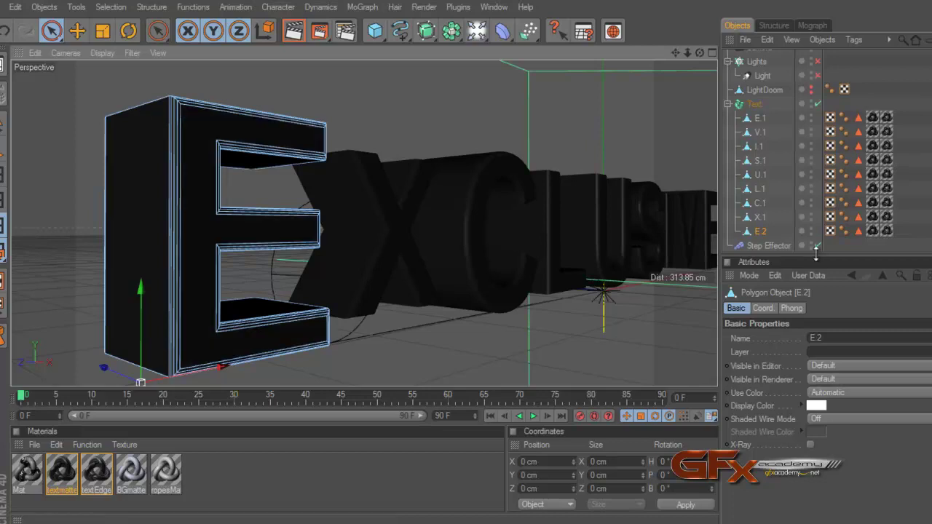
pyautogui.moveTo(826, 254); pyautogui.dragTo(826, 314)
pyautogui.click(728, 142)
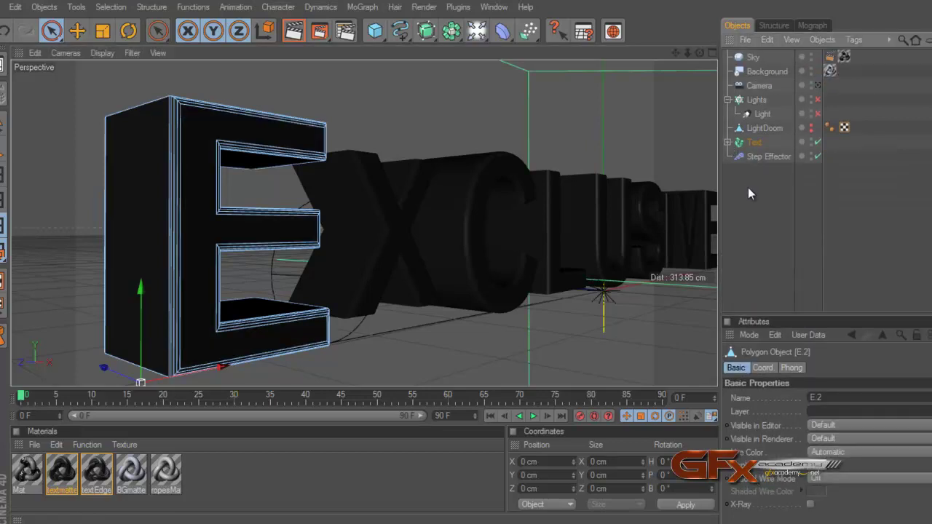
pyautogui.click(108, 82)
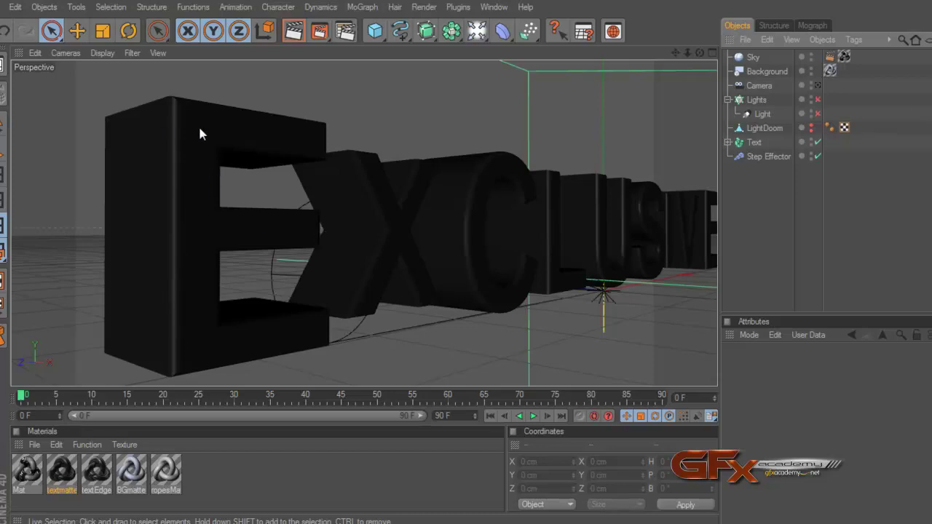
# Add a Capsule primitive to the scene and start the Transfer function
pyautogui.click(383, 42)
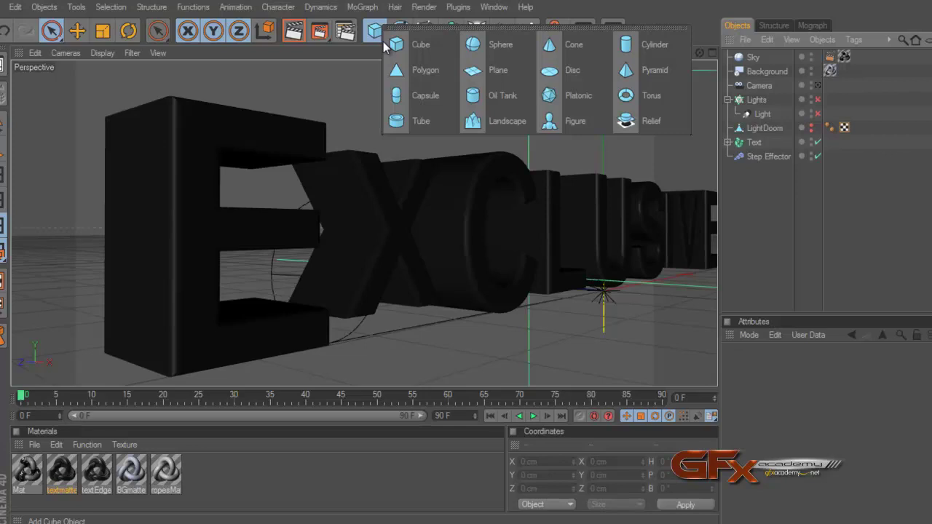
pyautogui.click(430, 99)
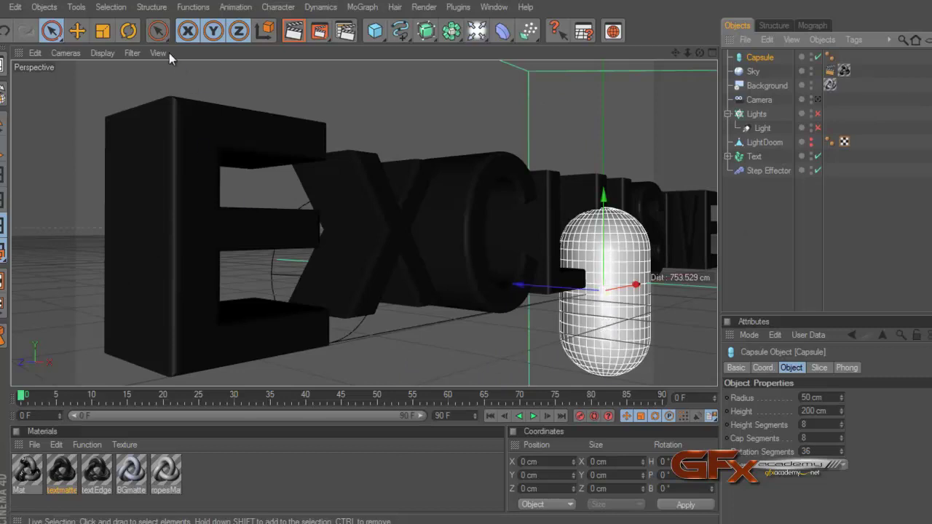
pyautogui.click(193, 8)
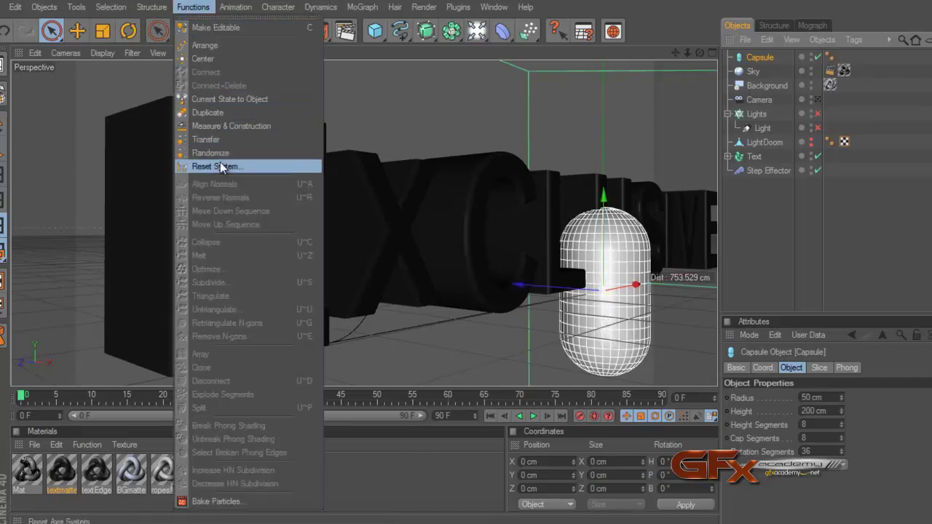
pyautogui.click(219, 139)
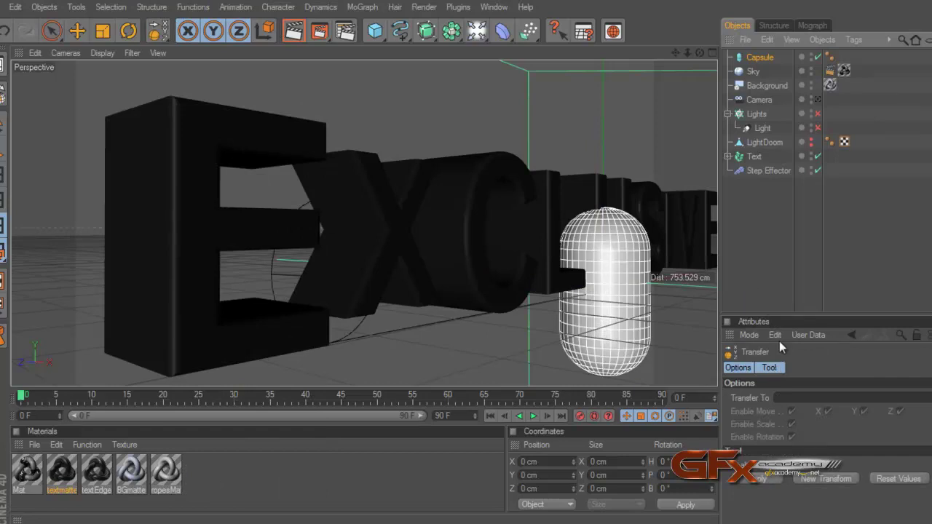
pyautogui.moveTo(802, 318); pyautogui.dragTo(797, 232)
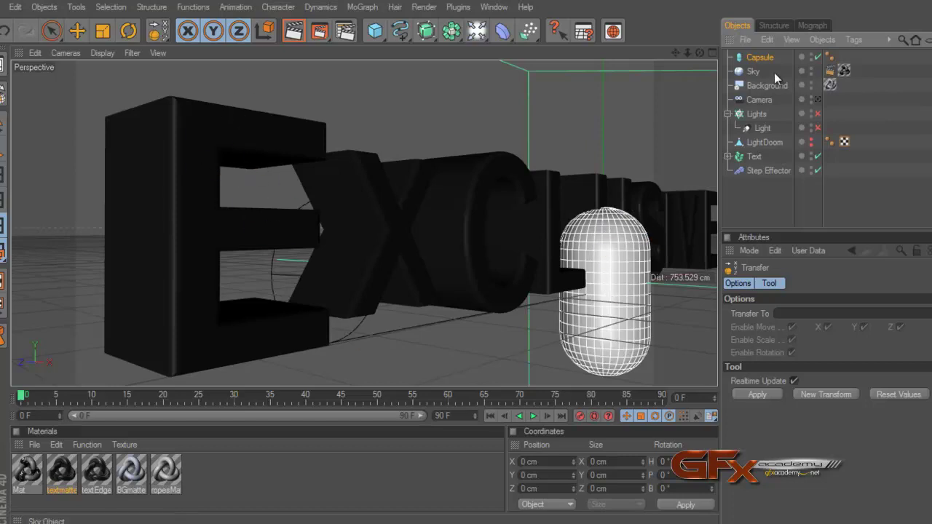
# Set the E.2 letter as the Transfer target with Enable Scale unchecked
pyautogui.click(729, 156)
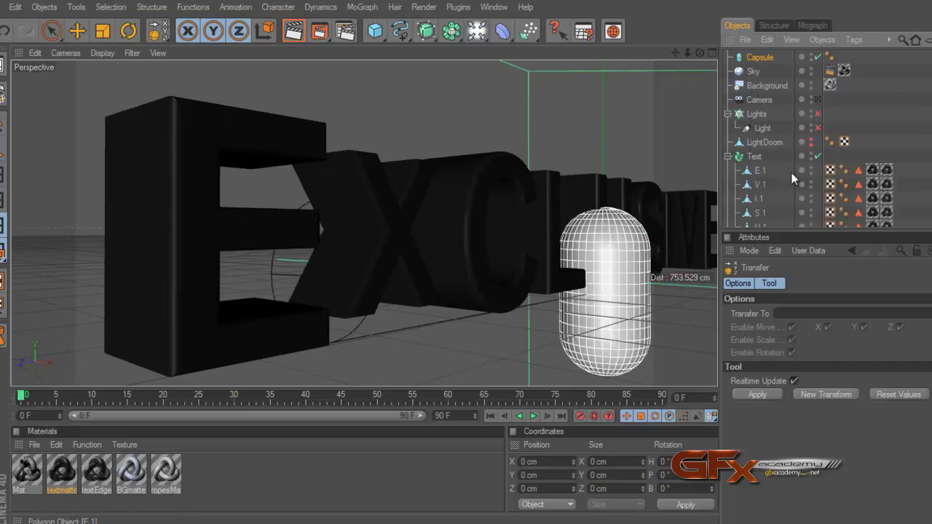
pyautogui.scroll(-3, 764, 182)
pyautogui.click(763, 206)
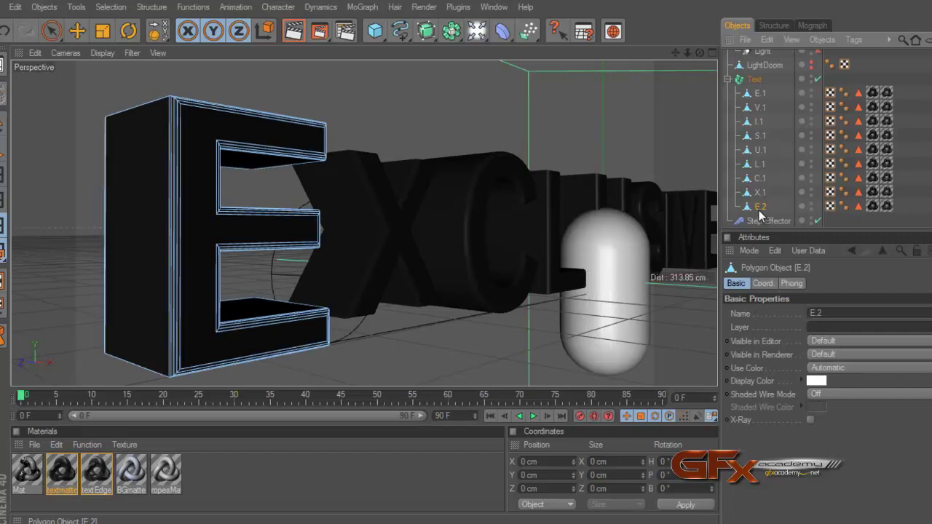
pyautogui.scroll(3, 765, 146)
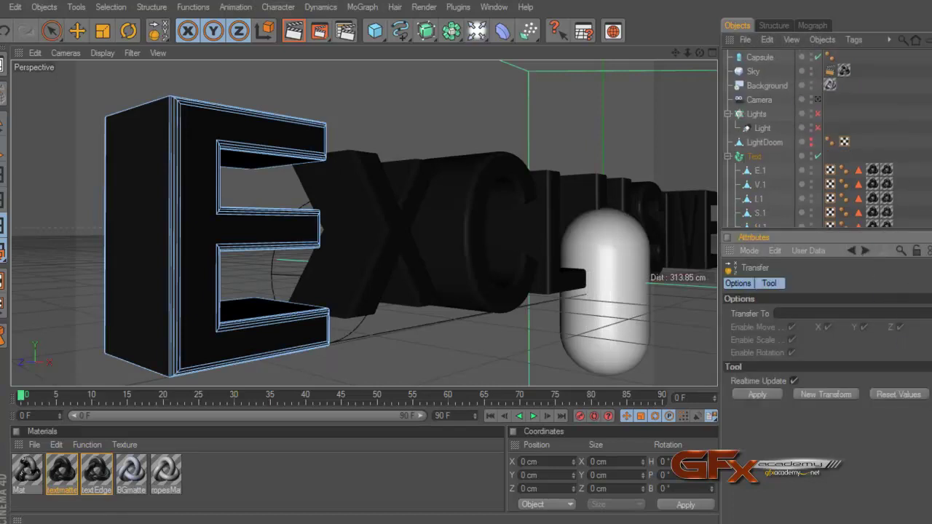
pyautogui.scroll(-3, 783, 185)
pyautogui.moveTo(763, 205); pyautogui.dragTo(792, 314)
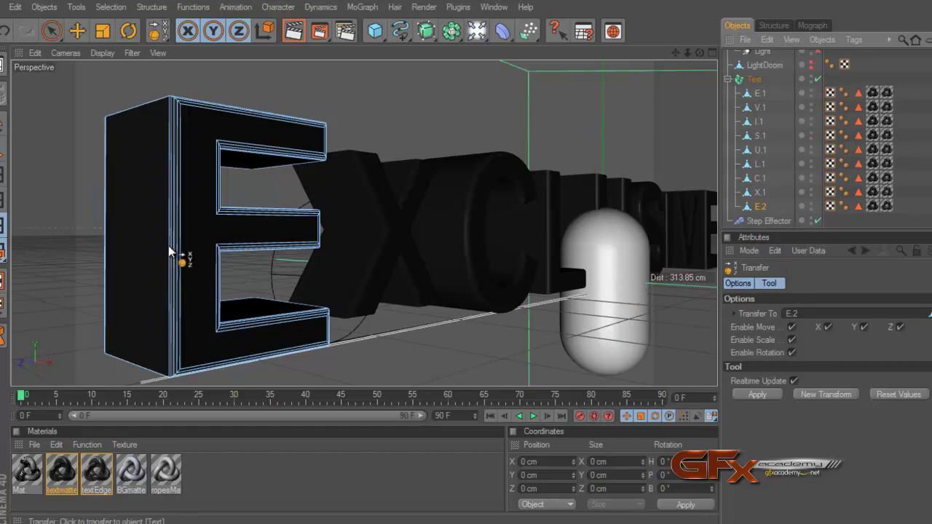
pyautogui.click(793, 340)
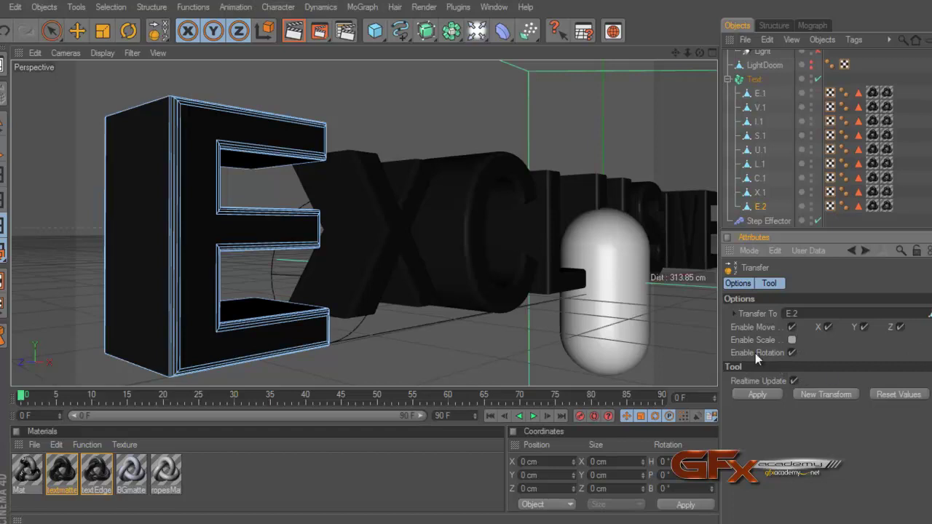
pyautogui.click(761, 397)
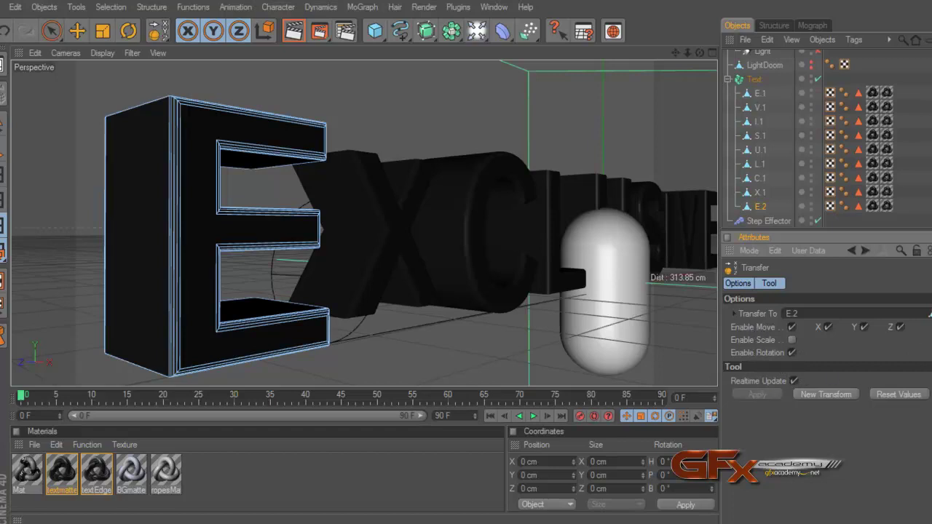
# Select the Capsule, turn off Realtime Update and apply the transfer onto the E
pyautogui.scroll(3, 792, 73)
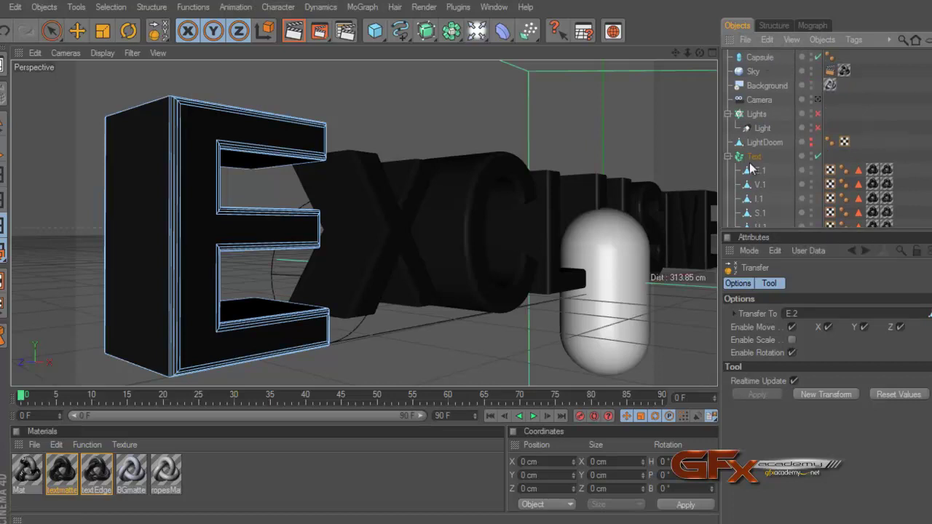
pyautogui.click(769, 59)
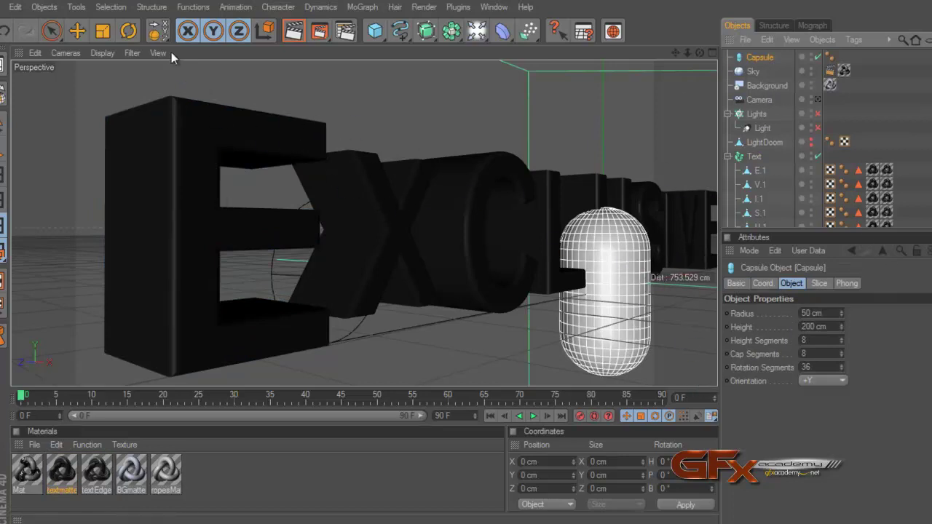
pyautogui.click(155, 30)
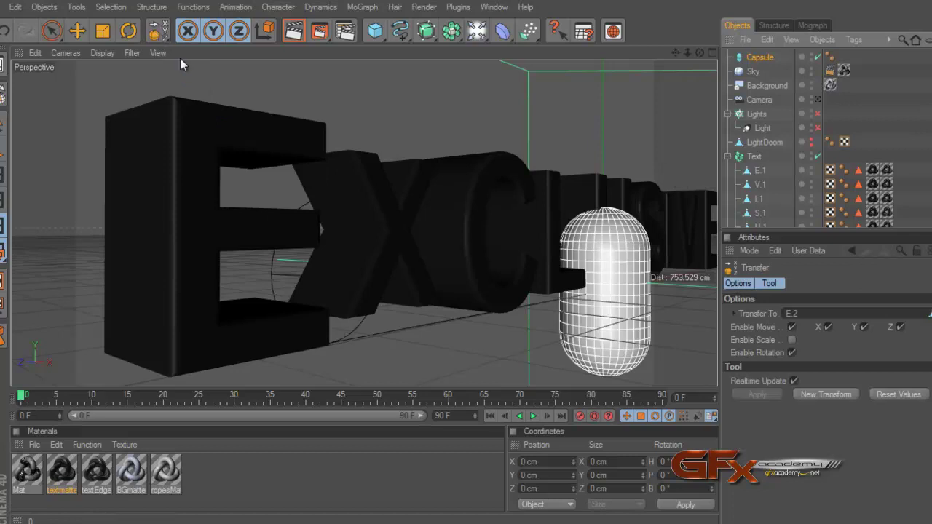
pyautogui.click(794, 381)
pyautogui.click(774, 394)
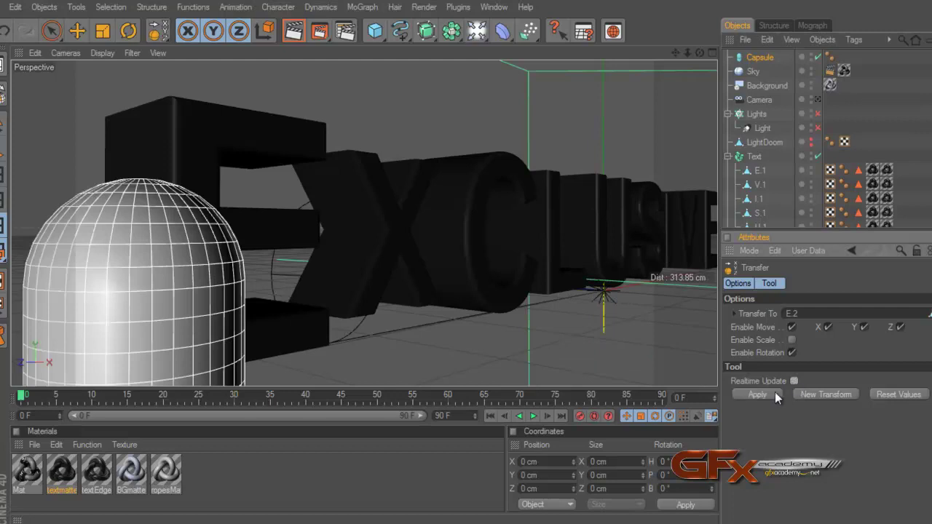
pyautogui.scroll(-3, 670, 271)
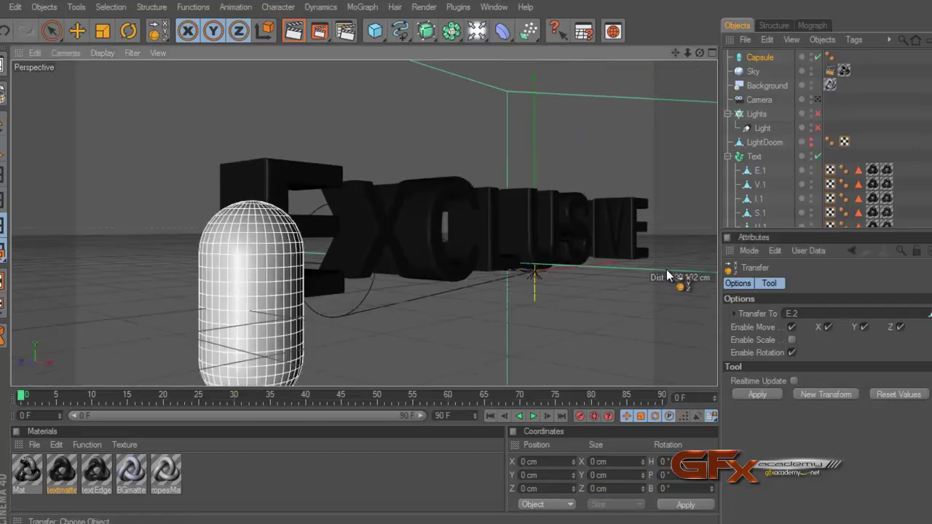
pyautogui.scroll(1, 666, 269)
pyautogui.click(765, 57)
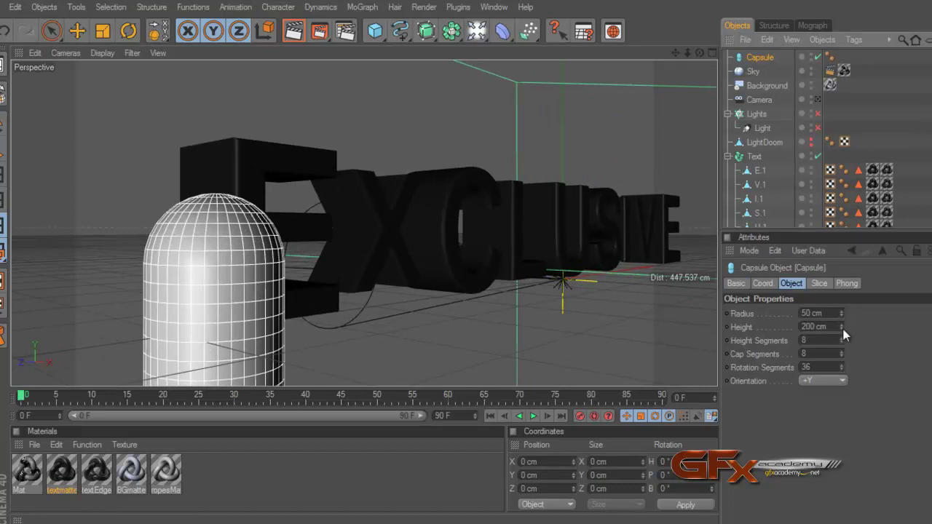
# Resize the capsule to 7 cm radius and 30 cm height, trying and undoing a rotation
pyautogui.moveTo(842, 326)
pyautogui.mouseDown()
pyautogui.moveTo(844, 312)
pyautogui.moveTo(844, 332)
pyautogui.moveTo(840, 324)
pyautogui.mouseUp()
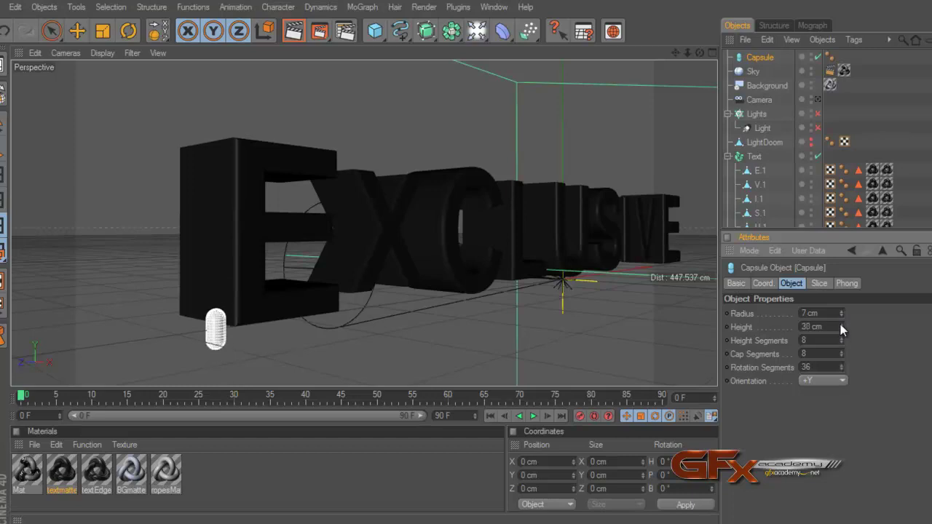
pyautogui.click(124, 30)
pyautogui.moveTo(251, 298); pyautogui.dragTo(258, 411)
pyautogui.hotkey('ctrl', 'z')
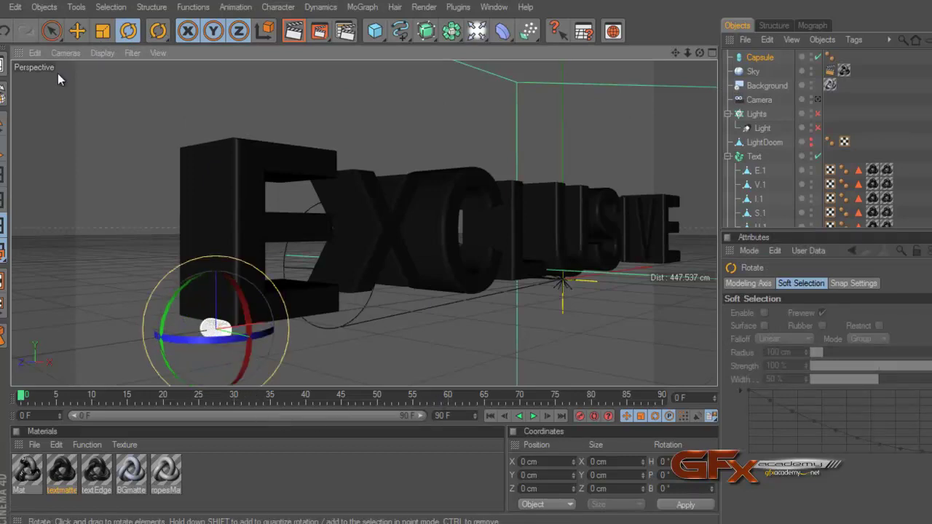
# Raise the capsule up to the top of the E with the Move tool
pyautogui.press('e')
pyautogui.keyDown('alt'); pyautogui.moveTo(427, 253); pyautogui.dragTo(467, 257); pyautogui.keyUp('alt')
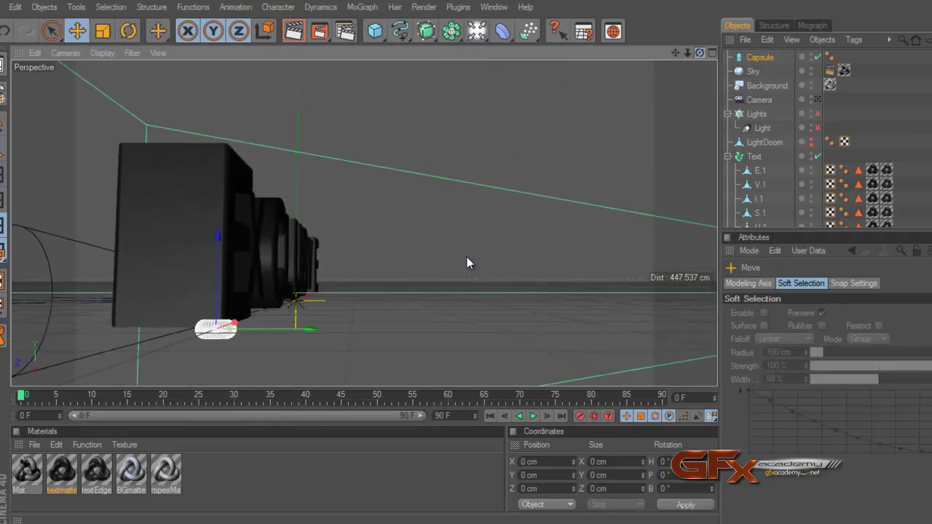
pyautogui.moveTo(218, 240); pyautogui.dragTo(221, 75)
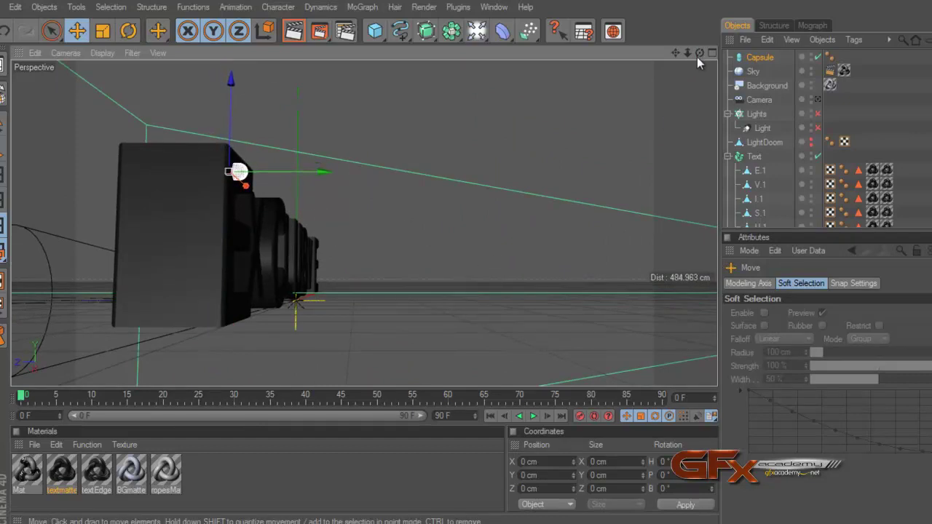
# Slide the capsule onto the top outer corner of the E
pyautogui.moveTo(697, 57); pyautogui.dragTo(655, 99)
pyautogui.scroll(5, 597, 134)
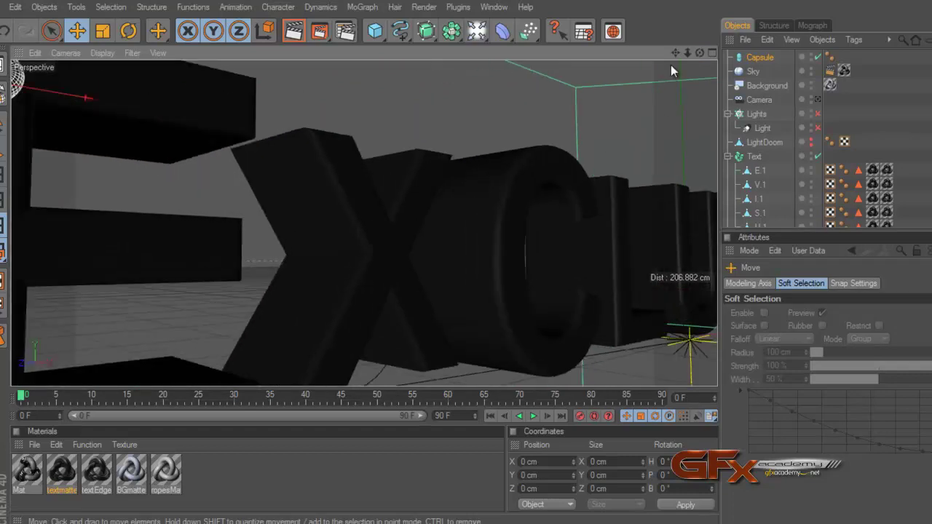
pyautogui.scroll(2, 465, 250)
pyautogui.keyDown('alt'); pyautogui.moveTo(466, 251); pyautogui.dragTo(465, 253); pyautogui.keyUp('alt')
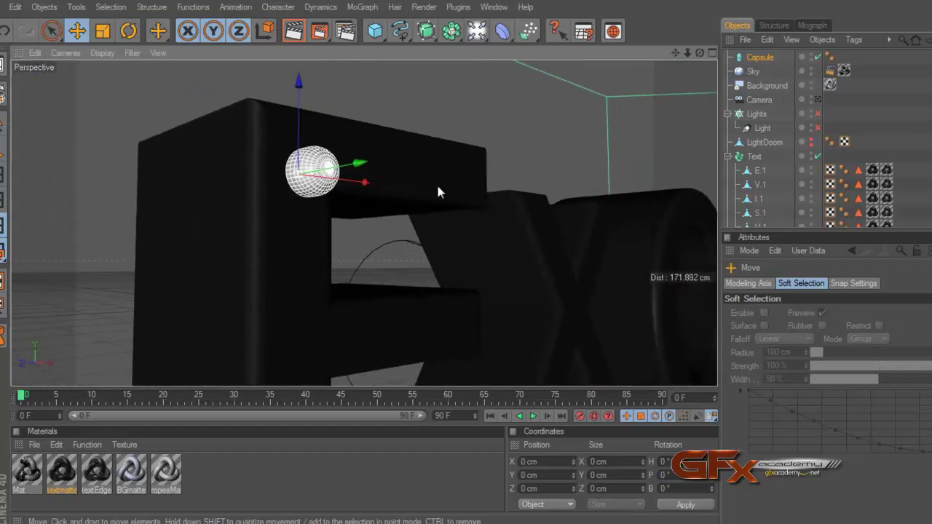
pyautogui.press('o')
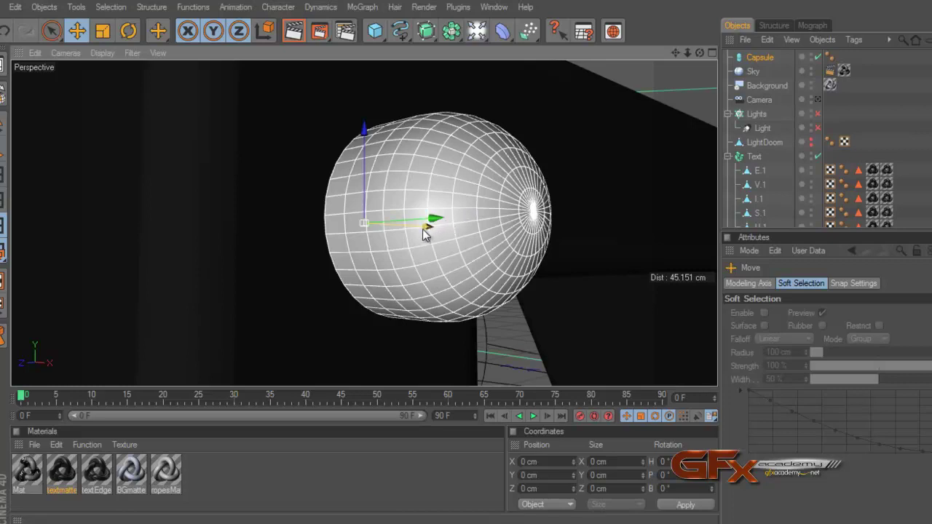
pyautogui.moveTo(422, 228)
pyautogui.keyDown('alt'); pyautogui.mouseDown()
pyautogui.moveTo(467, 263)
pyautogui.moveTo(465, 255)
pyautogui.mouseUp(); pyautogui.keyUp('alt')
pyautogui.scroll(-5, 456, 257)
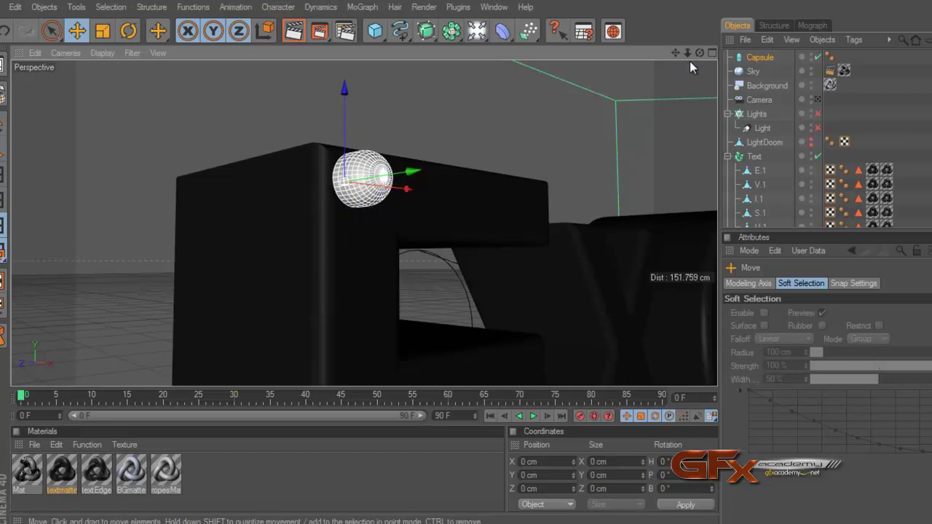
pyautogui.moveTo(698, 54); pyautogui.dragTo(672, 76)
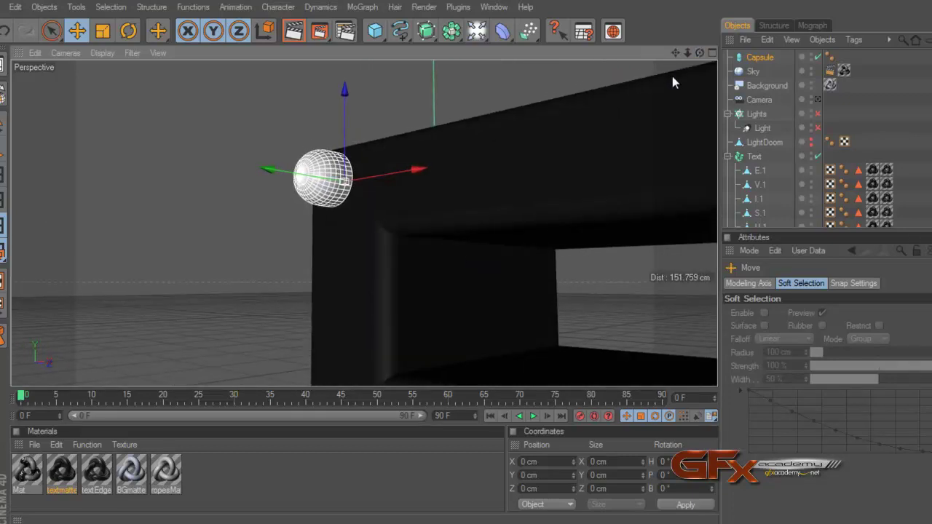
pyautogui.moveTo(285, 175)
pyautogui.mouseDown()
pyautogui.moveTo(469, 262)
pyautogui.moveTo(465, 254)
pyautogui.mouseUp()
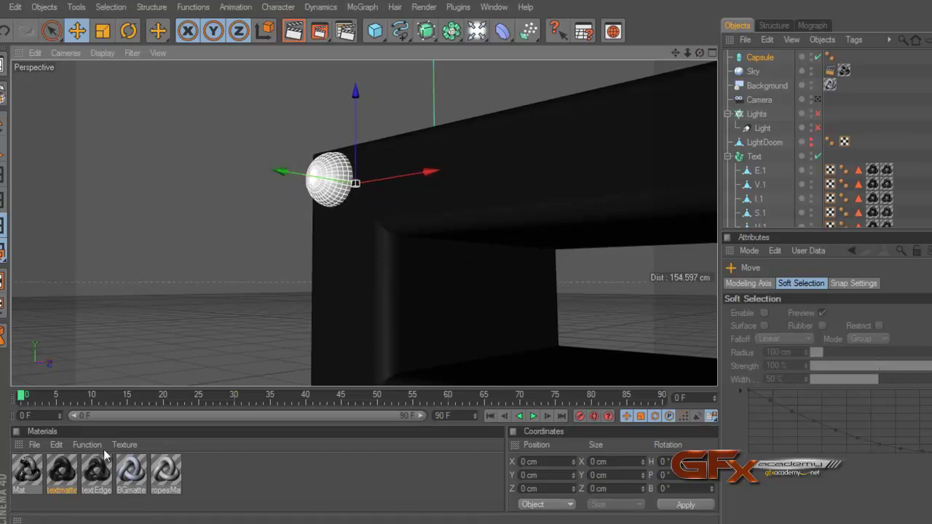
# Apply the textEdgesMate material to the capsule, preview the render, and pull the capsule further outward
pyautogui.moveTo(99, 472); pyautogui.dragTo(765, 58)
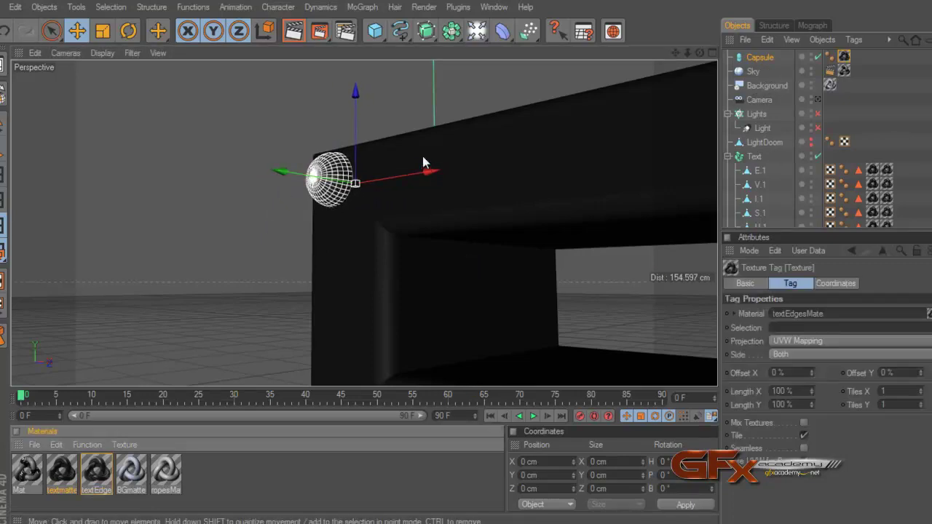
pyautogui.click(294, 31)
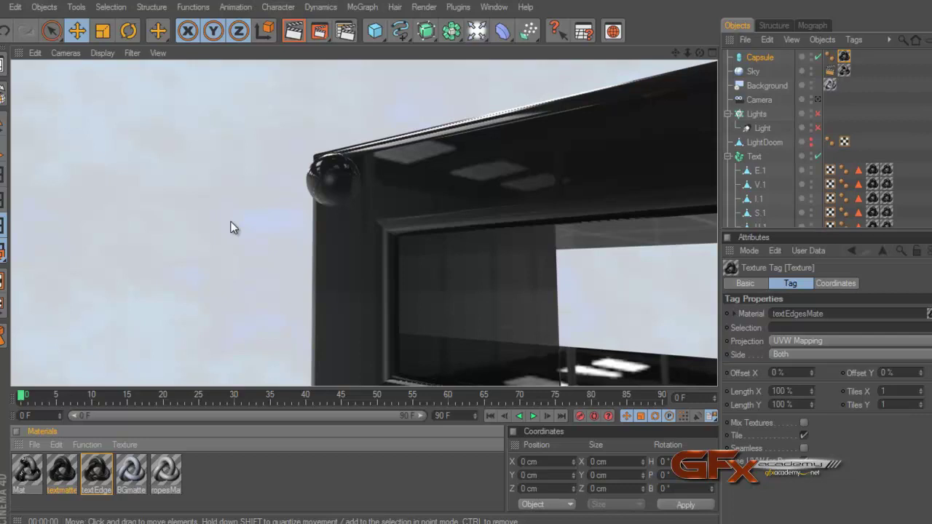
pyautogui.click(761, 60)
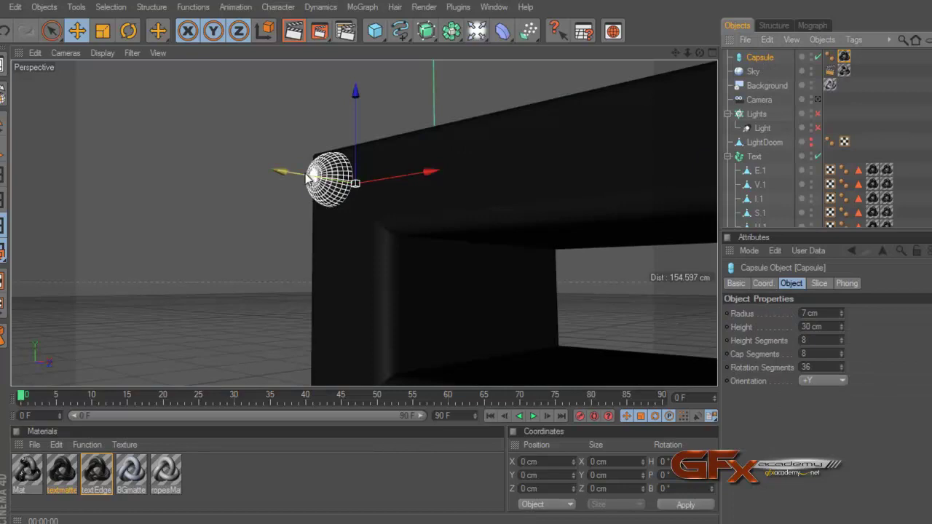
pyautogui.moveTo(305, 173); pyautogui.dragTo(465, 254)
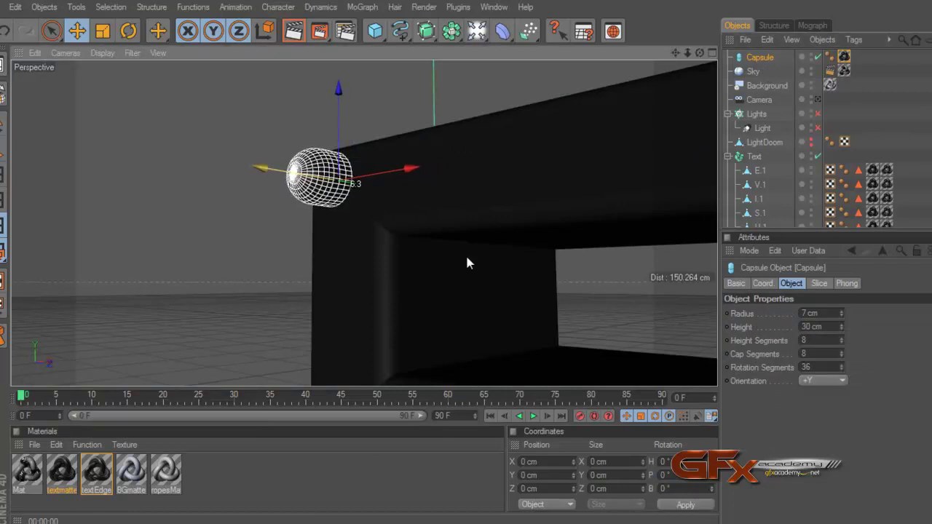
# Tilt the capsule, reseat it on the E's corner, and render a preview
pyautogui.click(128, 31)
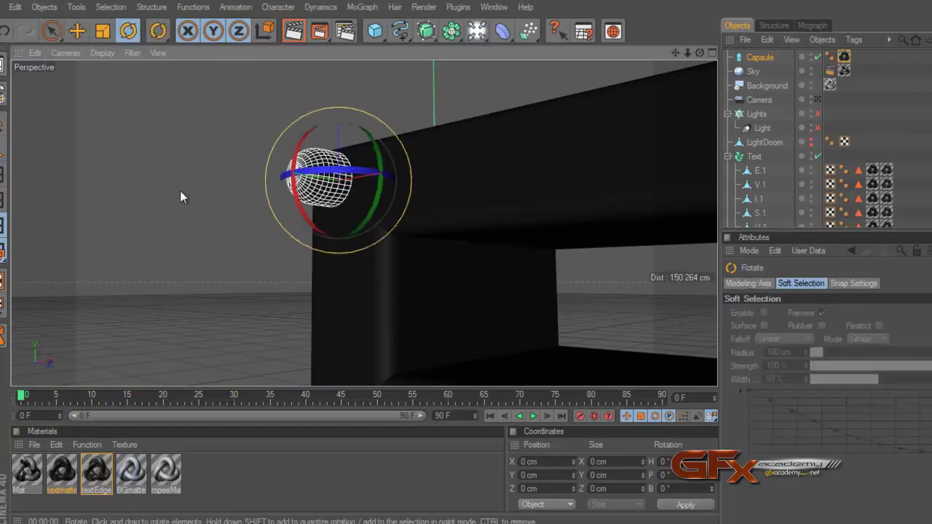
pyautogui.moveTo(317, 229); pyautogui.dragTo(301, 210)
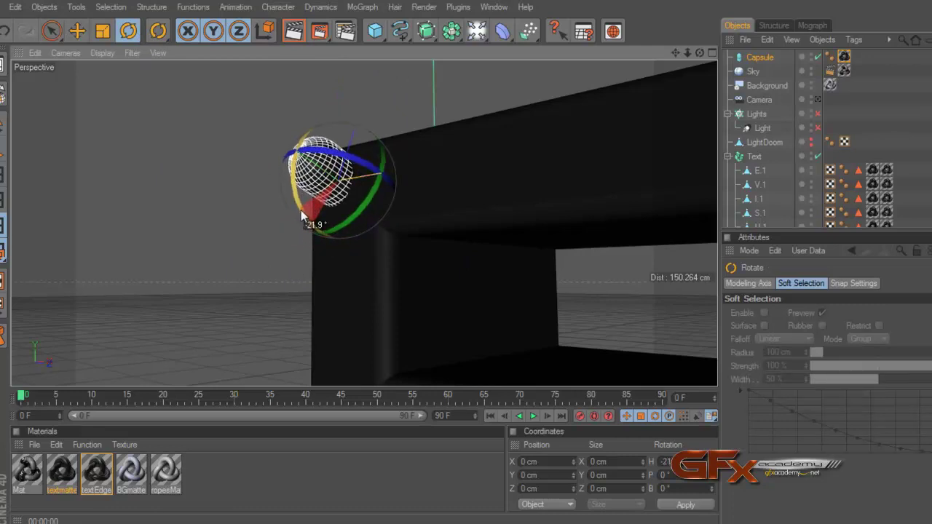
pyautogui.click(77, 30)
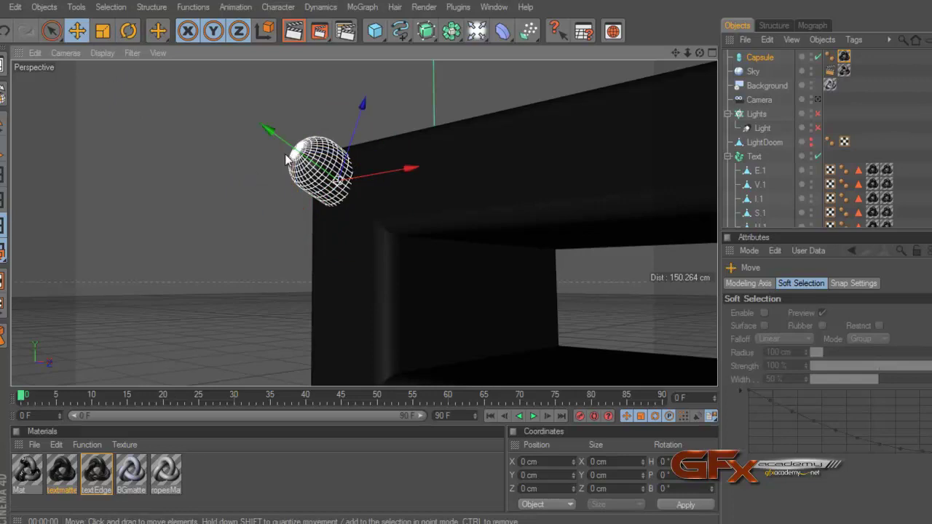
pyautogui.moveTo(289, 160); pyautogui.dragTo(463, 252)
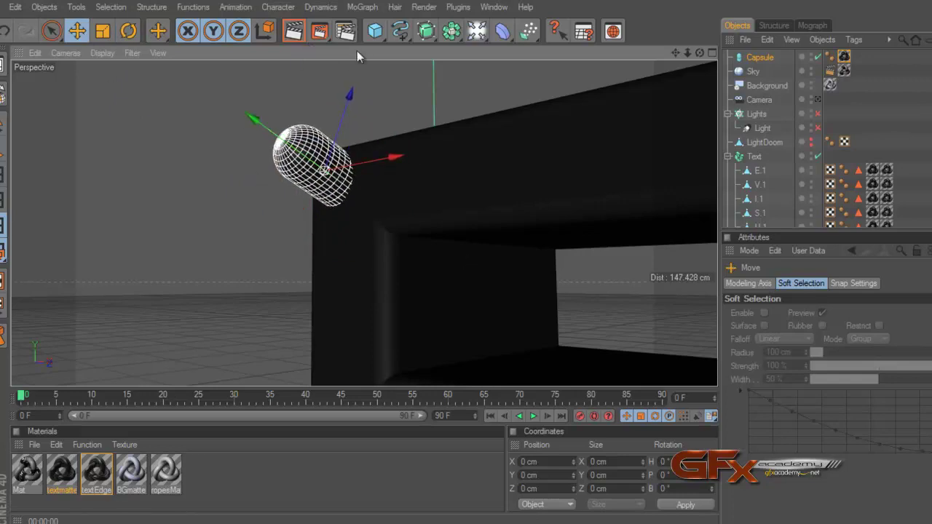
pyautogui.click(297, 41)
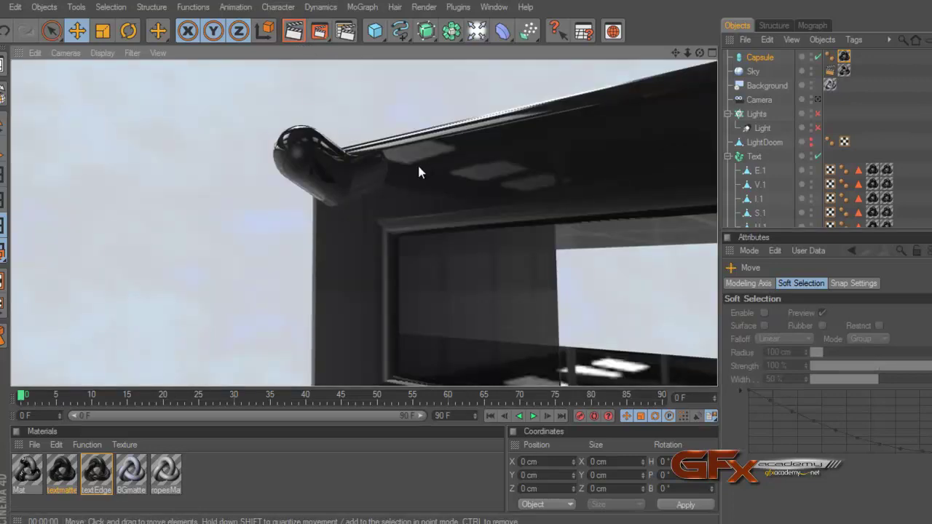
# Reselect the capsule, enlarge the object list, and bring up the Deformer palette
pyautogui.click(761, 57)
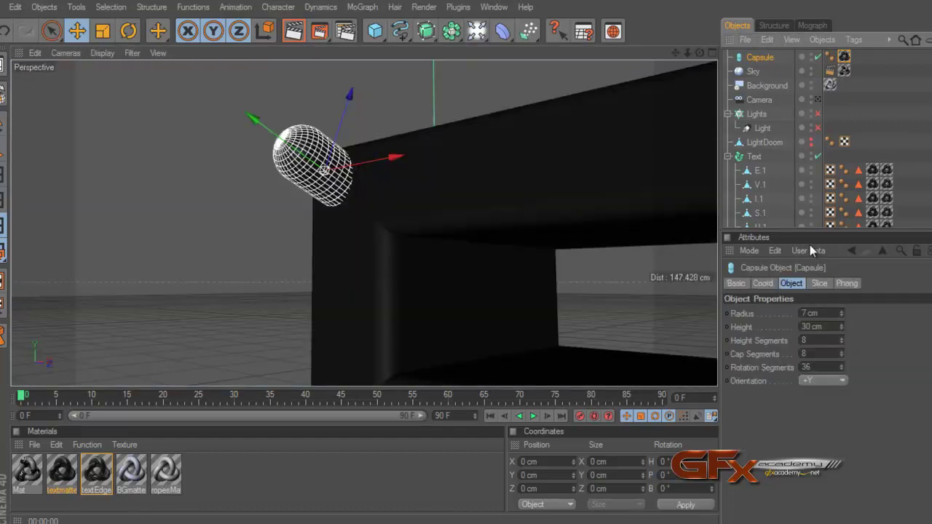
pyautogui.moveTo(806, 232); pyautogui.dragTo(806, 341)
pyautogui.click(502, 37)
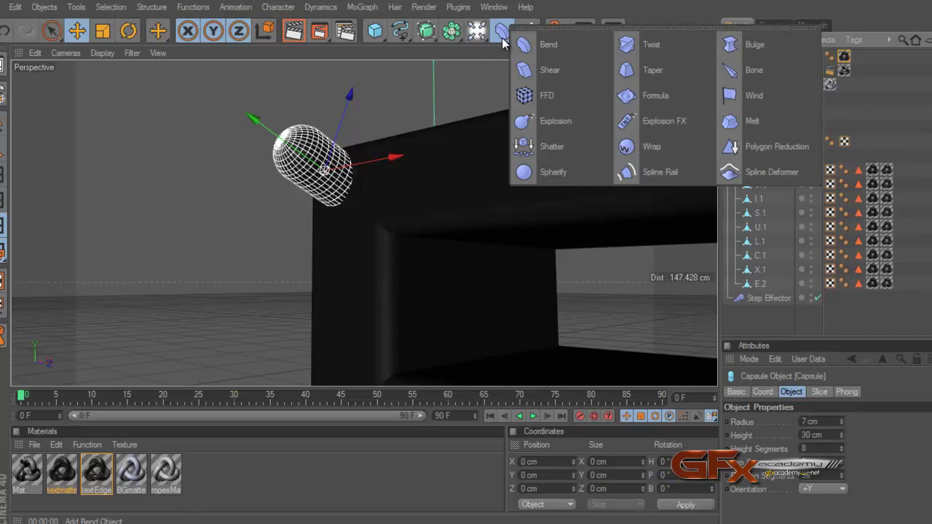
# Add a Taper deformer under the Capsule and lower its curvature to 70%
pyautogui.click(643, 71)
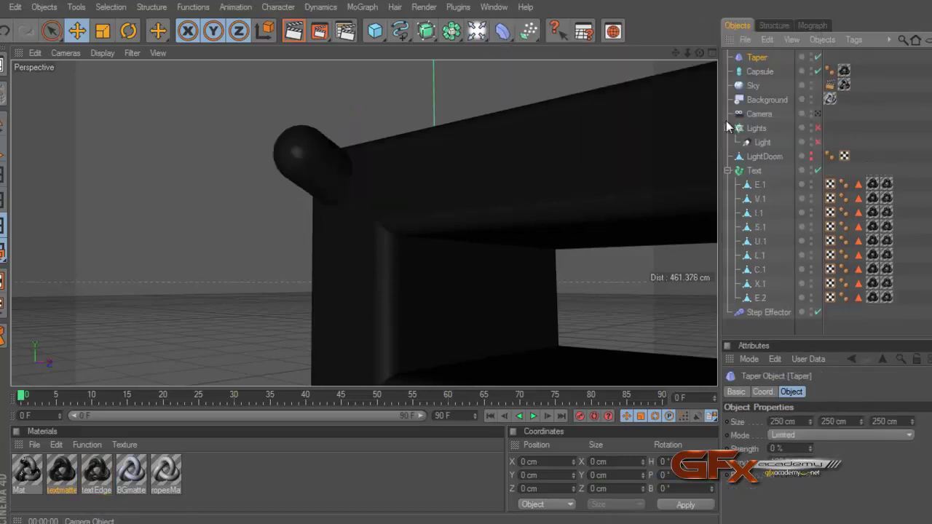
pyautogui.moveTo(756, 58); pyautogui.dragTo(759, 74)
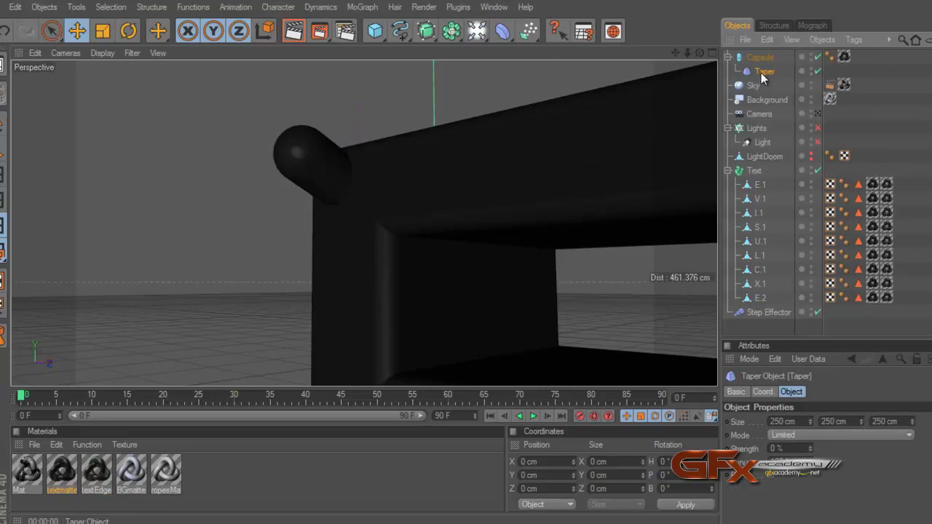
pyautogui.moveTo(807, 340); pyautogui.dragTo(805, 269)
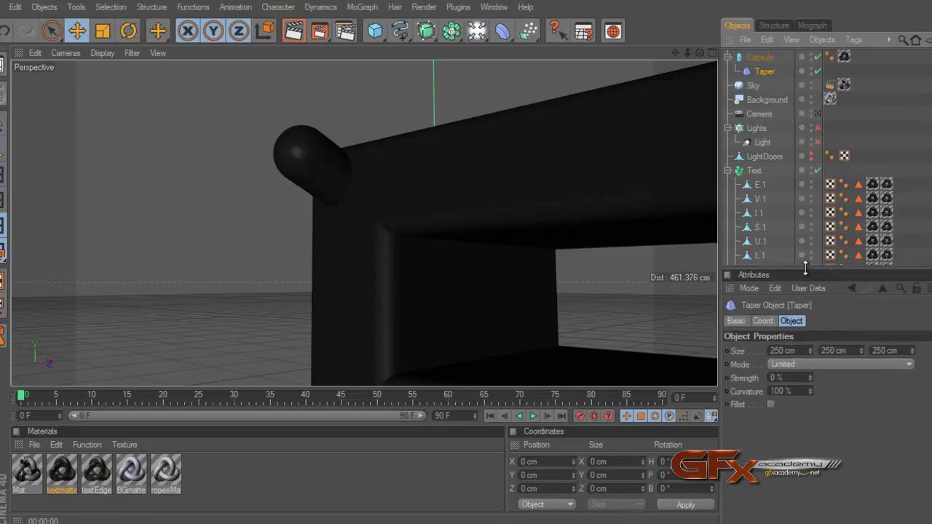
pyautogui.moveTo(811, 378); pyautogui.dragTo(811, 377)
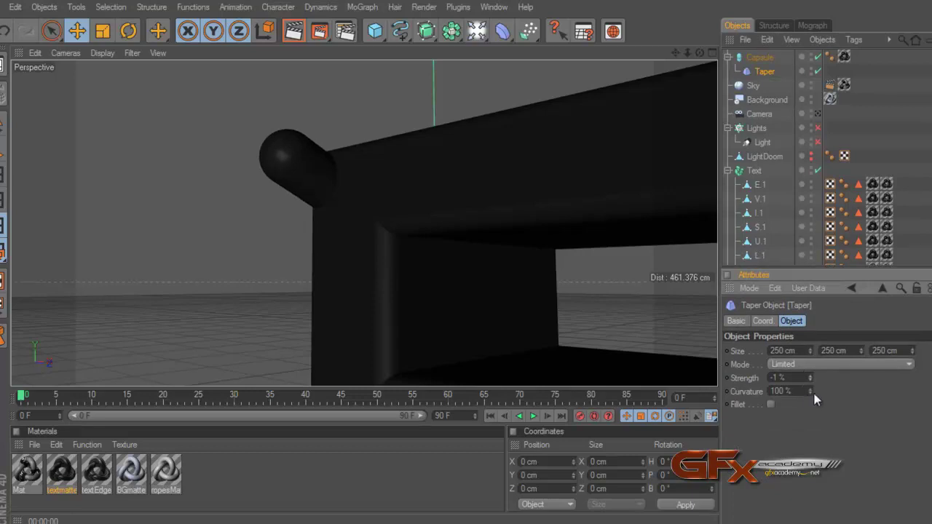
pyautogui.click(813, 390)
pyautogui.moveTo(812, 391); pyautogui.dragTo(812, 391)
# Set the Taper's Size to 10 × 10 × 10 cm
pyautogui.click(783, 350)
pyautogui.write('10')
pyautogui.press('Return')
pyautogui.click(822, 353)
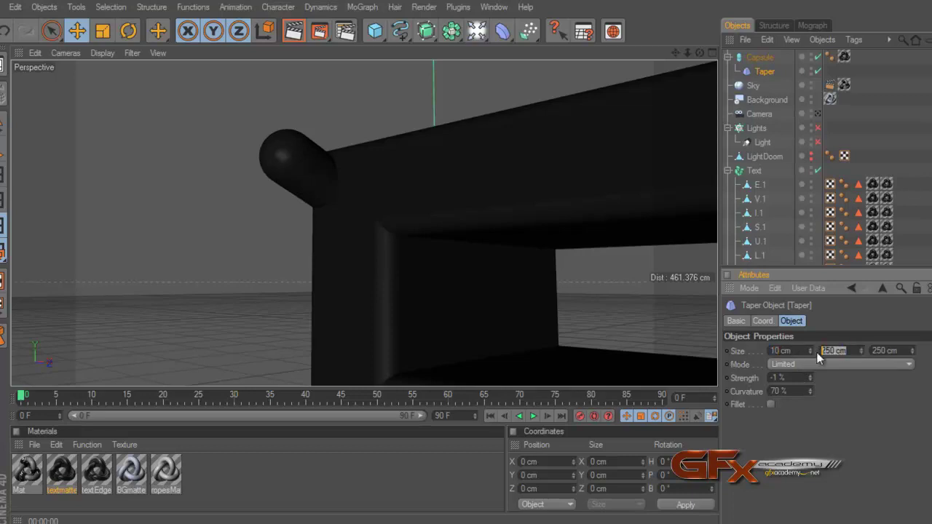
pyautogui.write('10')
pyautogui.press('Return')
pyautogui.click(900, 352)
pyautogui.write('10')
pyautogui.press('Return')
# Test the taper strength on the capsule and frame the view around the capsule
pyautogui.moveTo(811, 378); pyautogui.dragTo(810, 377)
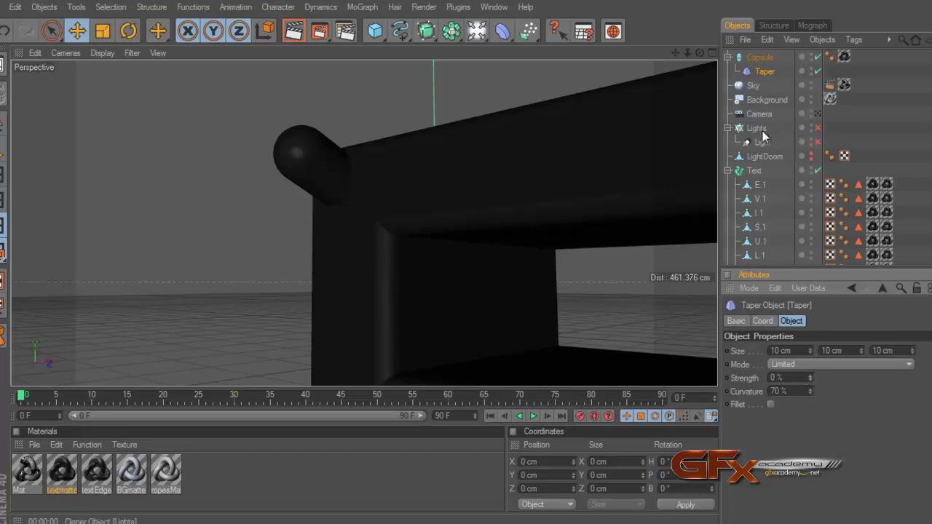
pyautogui.press('o')
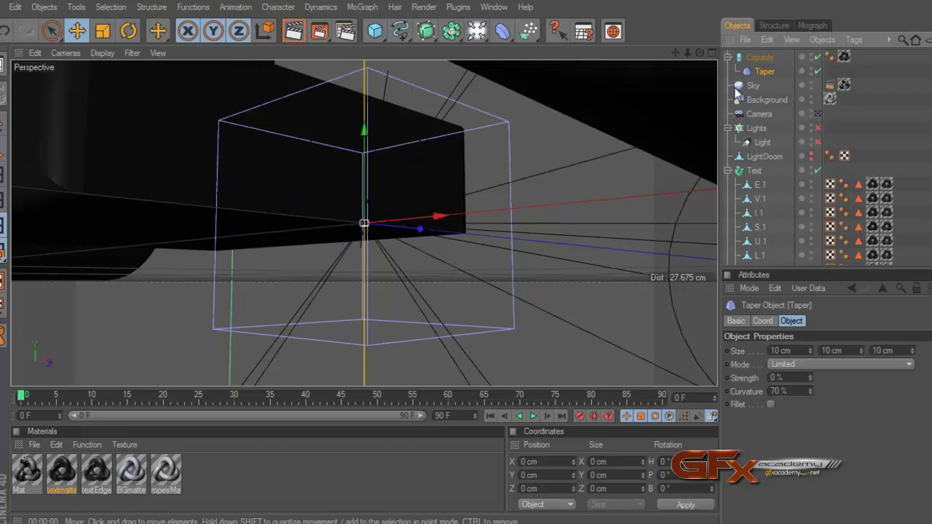
pyautogui.click(758, 58)
pyautogui.hotkey('ctrl', 'shift', 'z')
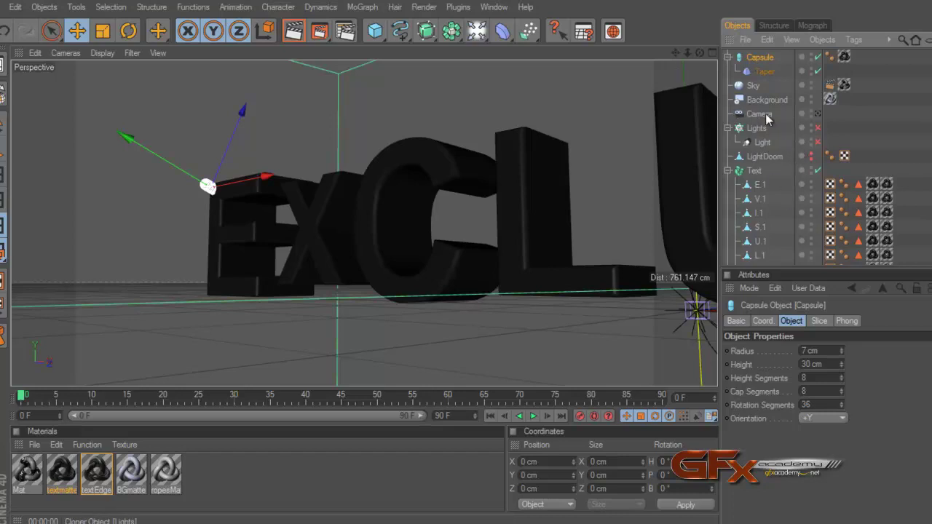
# Set the Taper's X, Y and Z position to 0 cm, then zoom in on the capsule
pyautogui.click(761, 76)
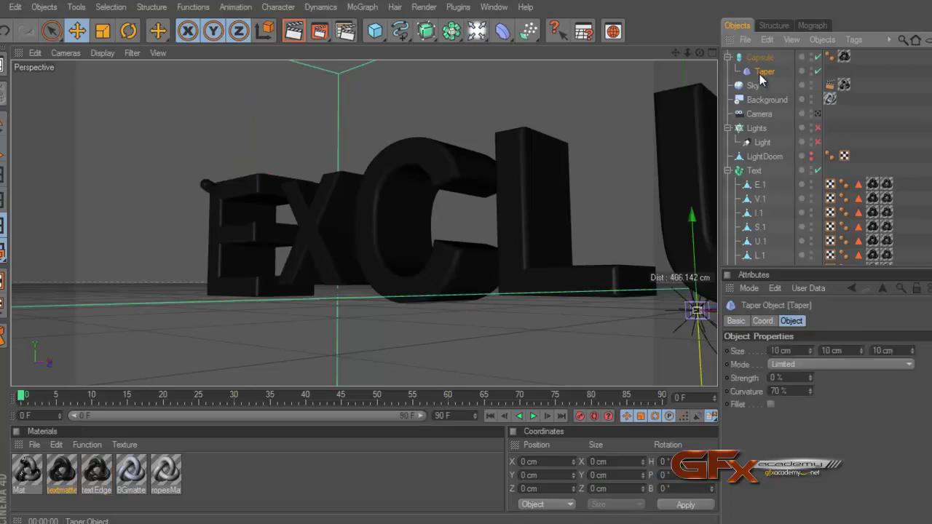
pyautogui.click(763, 320)
pyautogui.doubleClick(772, 351)
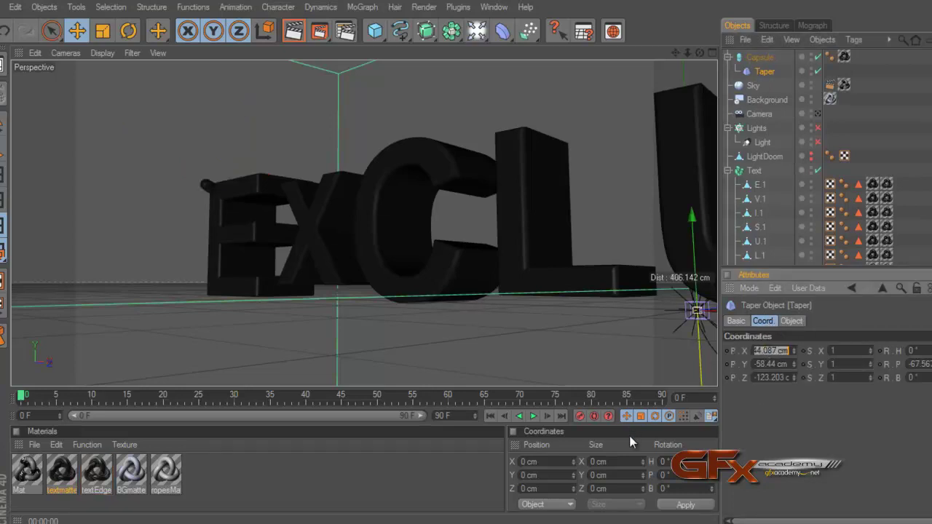
pyautogui.write('0')
pyautogui.press('Tab')
pyautogui.write('0')
pyautogui.press('Tab')
pyautogui.write('0')
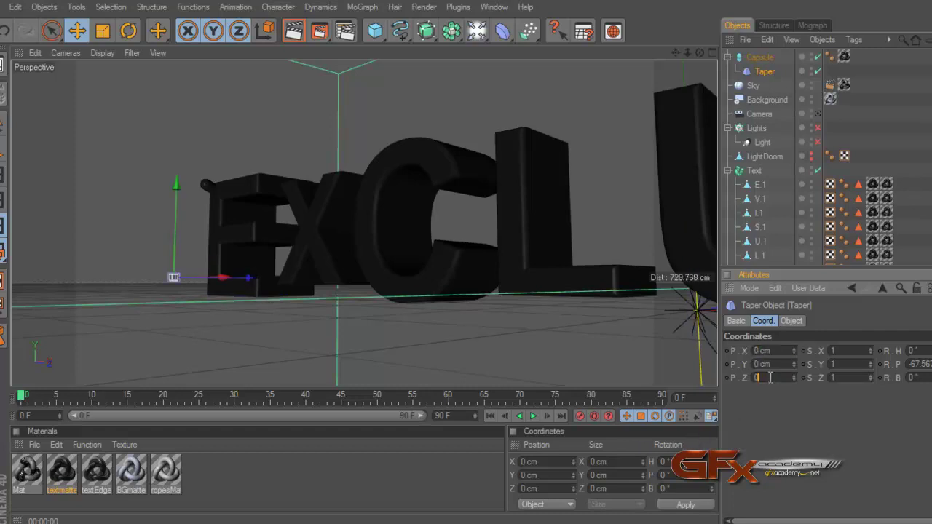
pyautogui.press('Return')
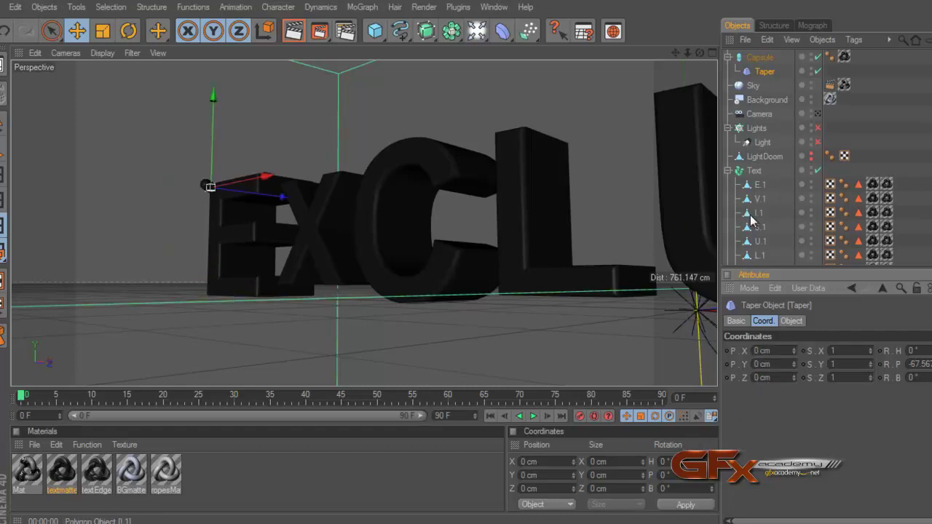
pyautogui.click(764, 57)
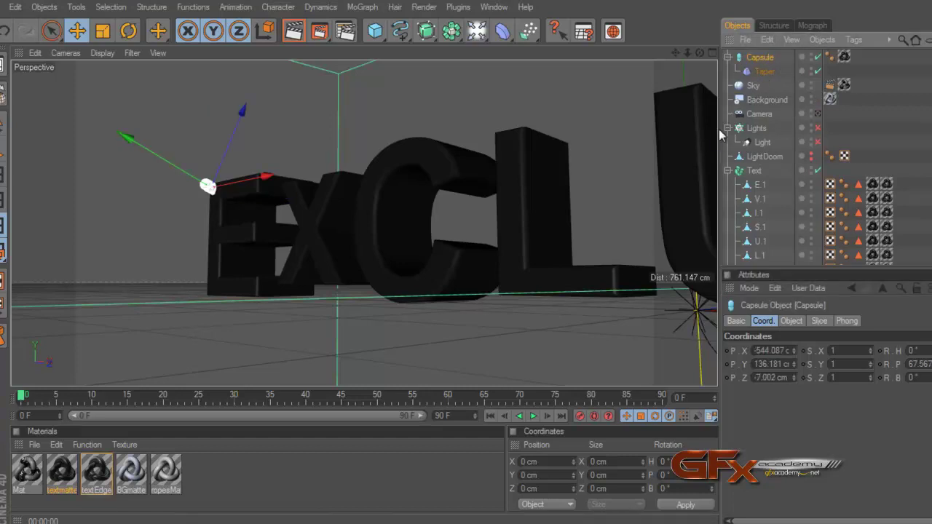
pyautogui.press('o')
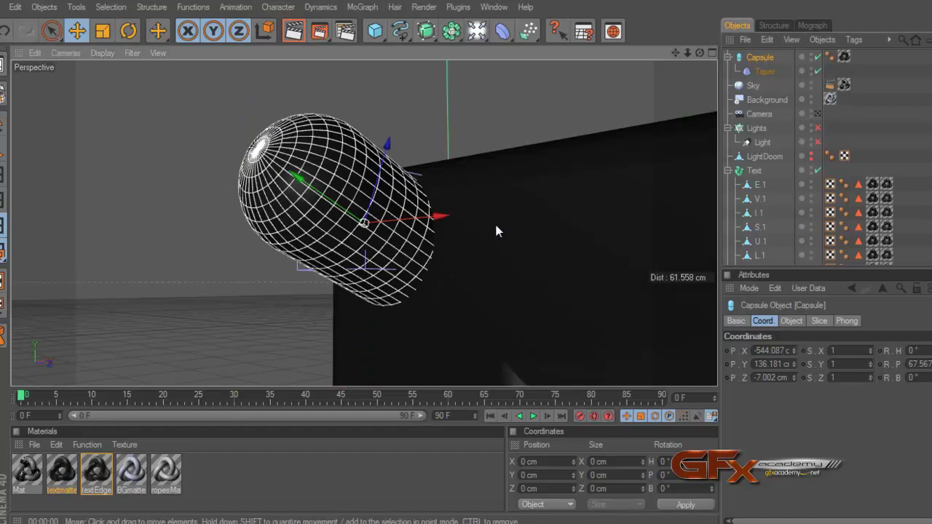
pyautogui.click(765, 71)
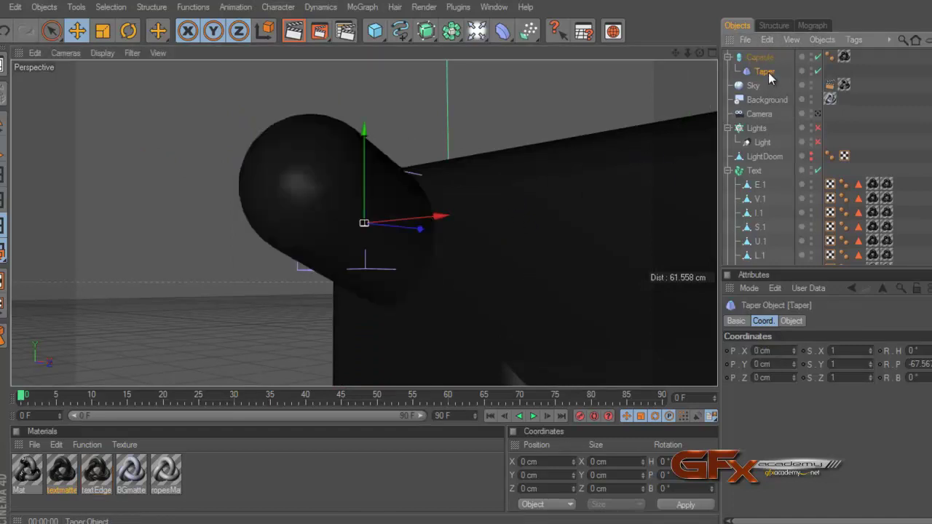
# Align the Taper with the Capsule using Functions > Transfer
pyautogui.click(193, 8)
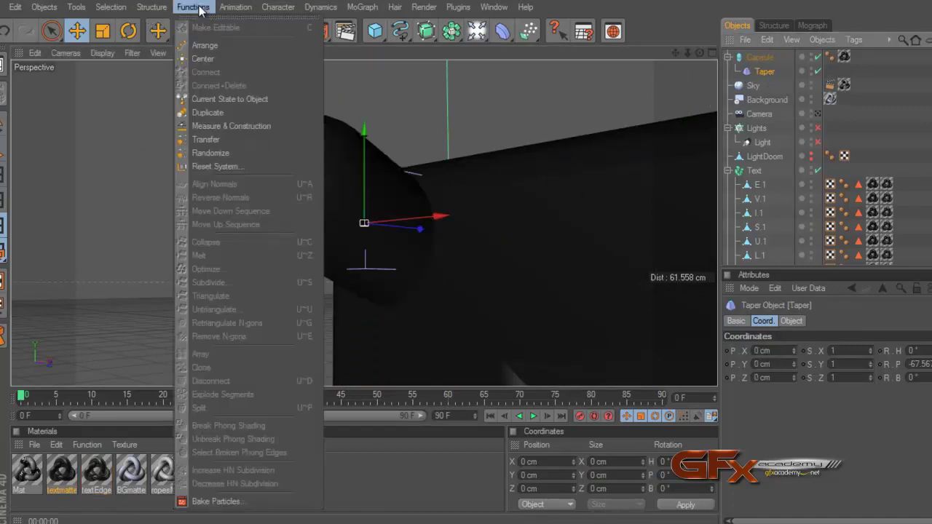
pyautogui.click(211, 144)
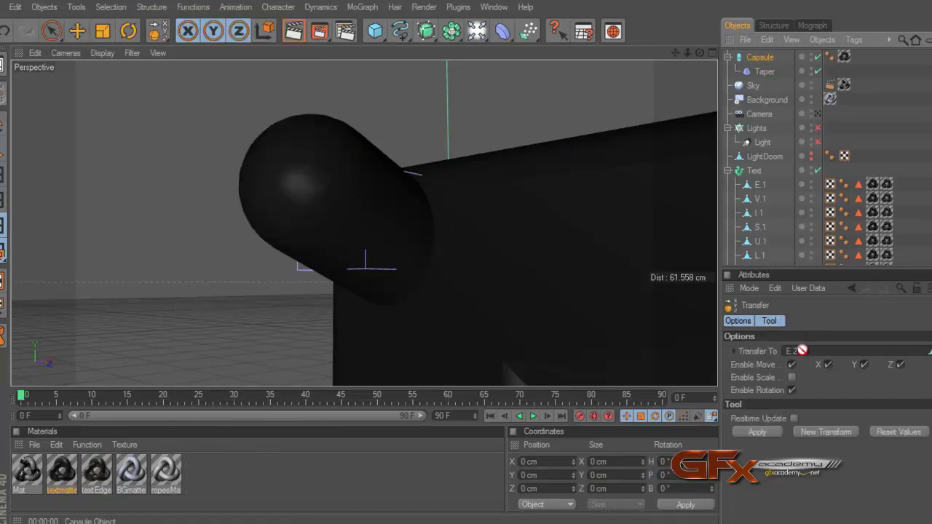
pyautogui.moveTo(764, 63); pyautogui.dragTo(801, 352)
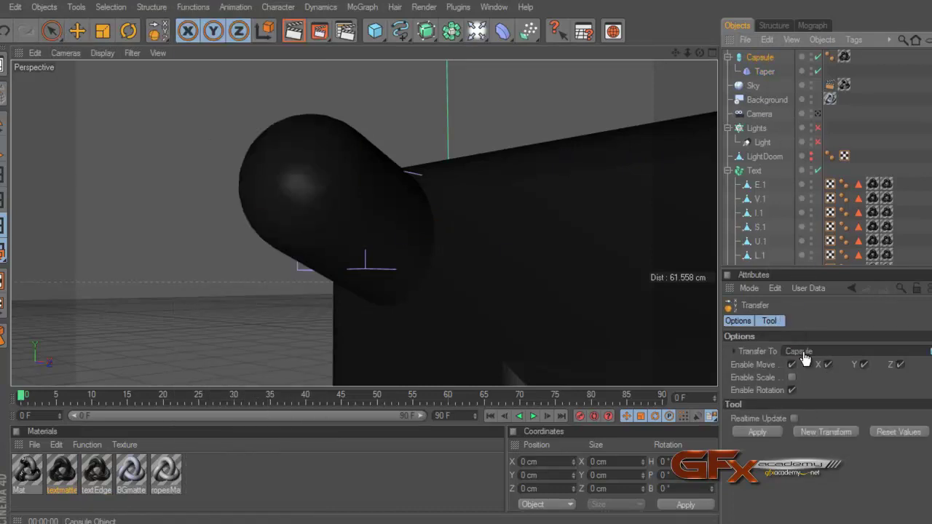
pyautogui.click(764, 431)
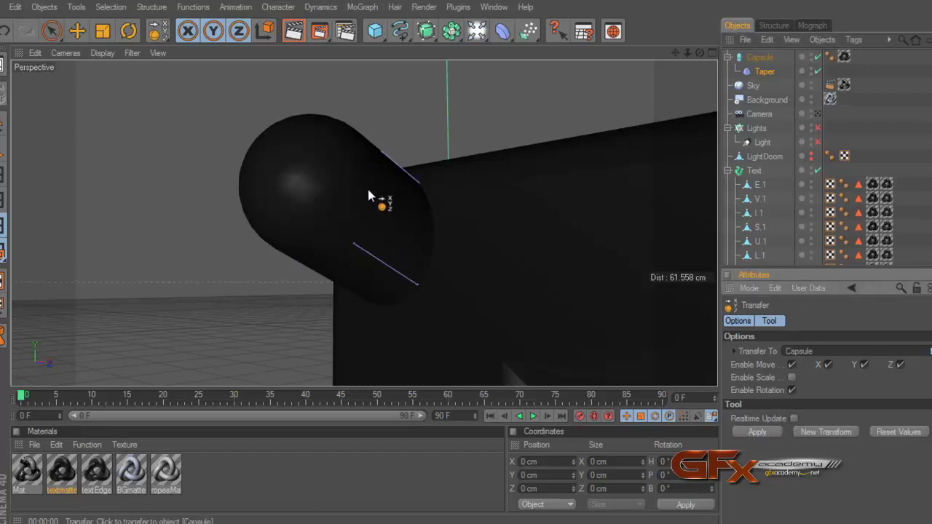
# Slide the Taper along the capsule's axis to 6.87 cm Y and raise Size Y to 21 cm
pyautogui.click(77, 31)
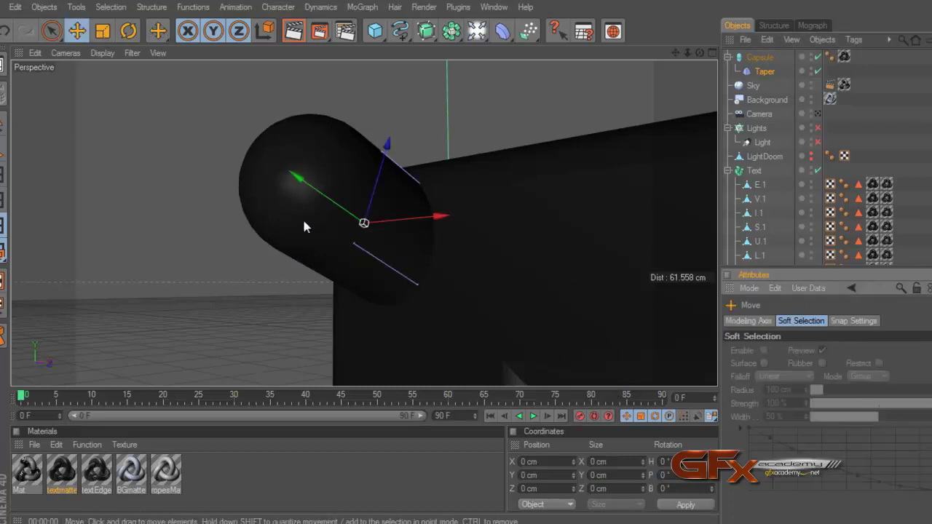
pyautogui.moveTo(318, 197); pyautogui.dragTo(466, 255)
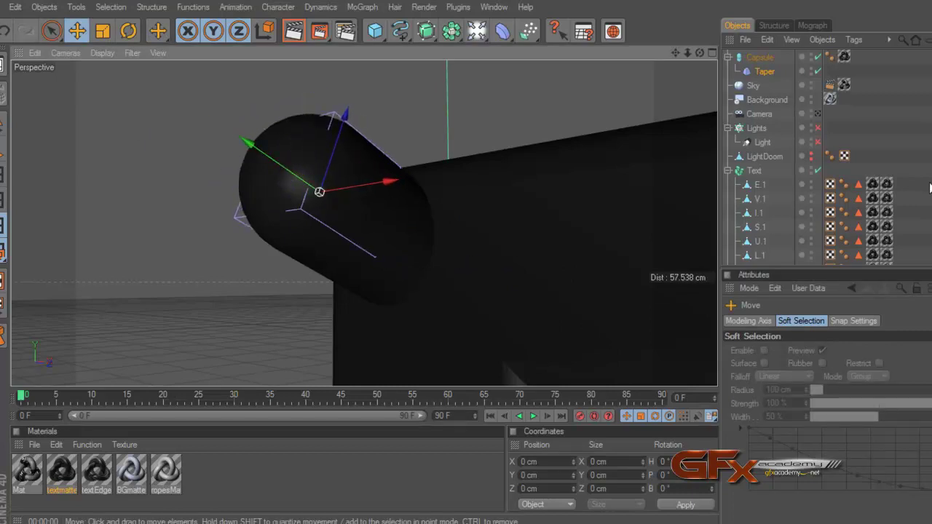
pyautogui.click(765, 71)
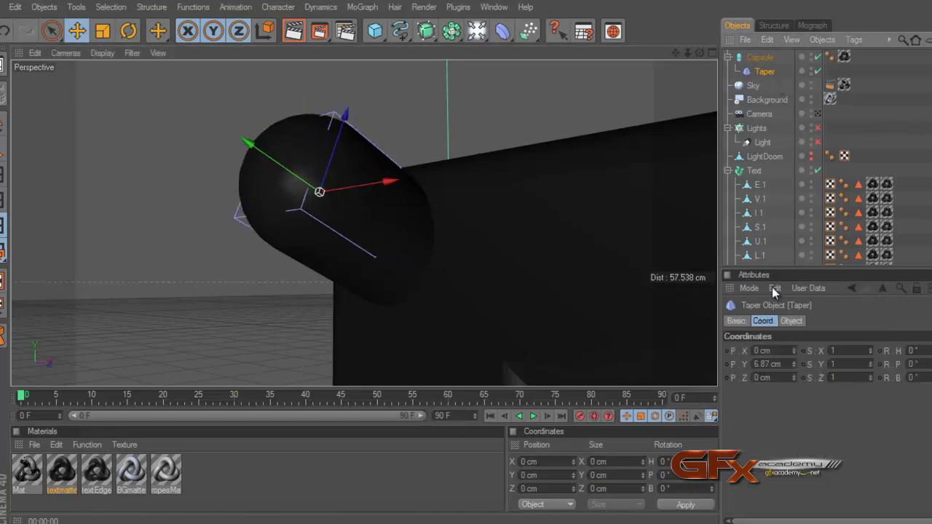
pyautogui.click(791, 321)
pyautogui.moveTo(863, 349); pyautogui.dragTo(863, 350)
# Move the Taper toward the capsule's tip at 55% strength and 88% curvature, then render a preview
pyautogui.moveTo(279, 159); pyautogui.dragTo(467, 254)
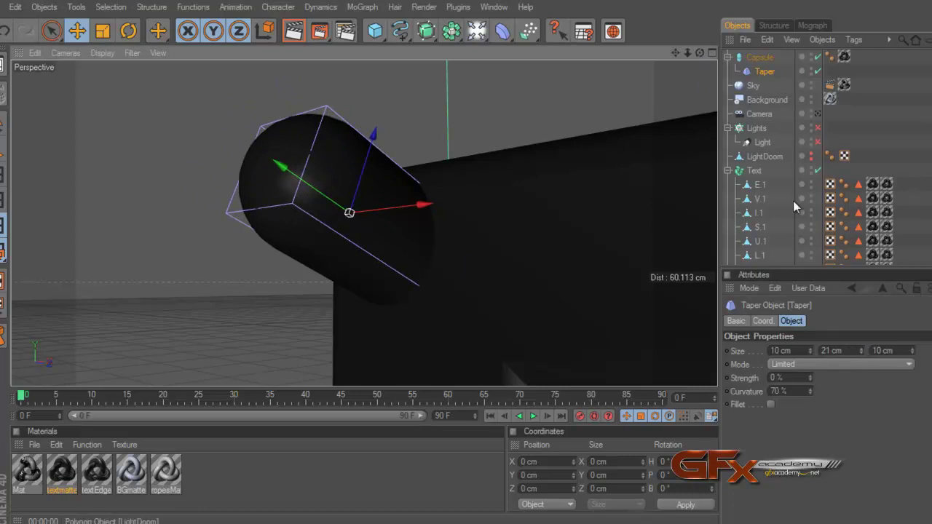
pyautogui.moveTo(811, 376)
pyautogui.mouseDown()
pyautogui.moveTo(813, 406)
pyautogui.moveTo(812, 390)
pyautogui.mouseUp()
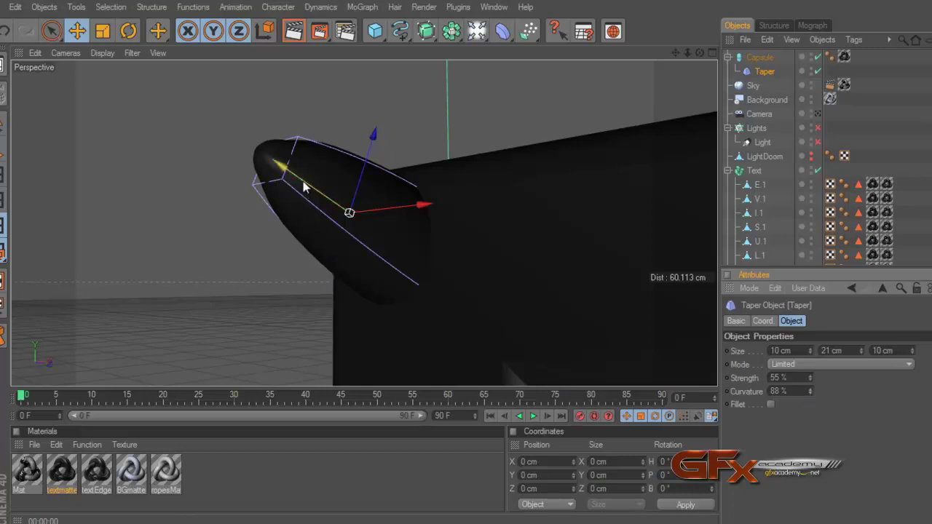
pyautogui.moveTo(301, 183)
pyautogui.mouseDown()
pyautogui.moveTo(478, 263)
pyautogui.moveTo(468, 263)
pyautogui.mouseUp()
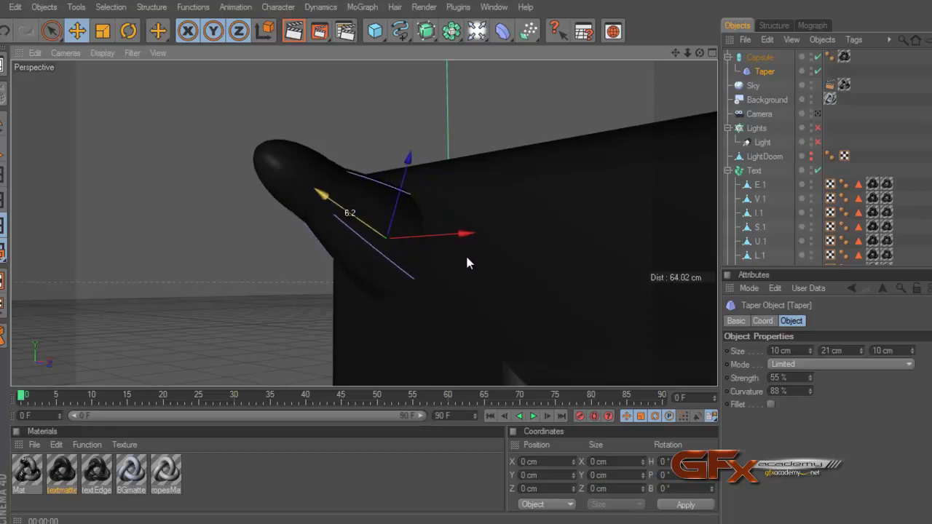
pyautogui.hotkey('ctrl', 'r')
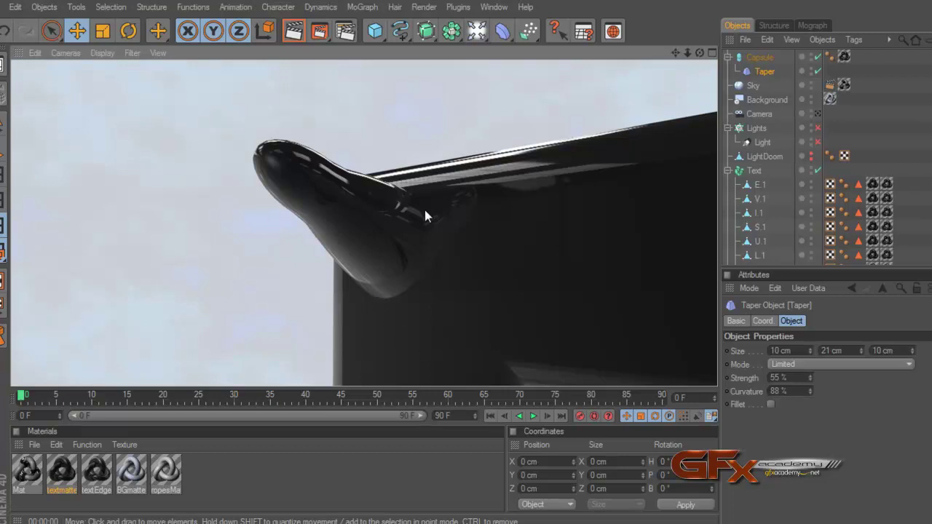
# Adjust the capsule's depth along its axis and scale it down to about 0.6
pyautogui.click(895, 145)
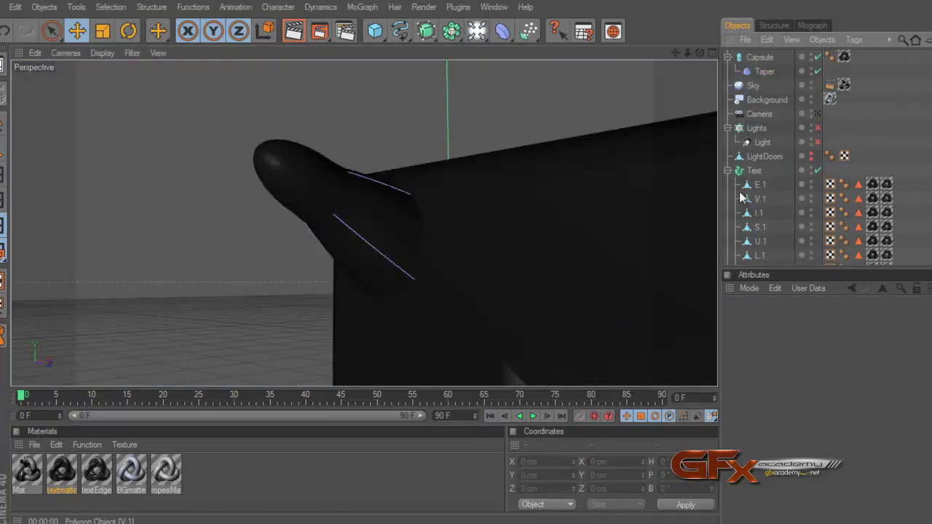
pyautogui.click(754, 60)
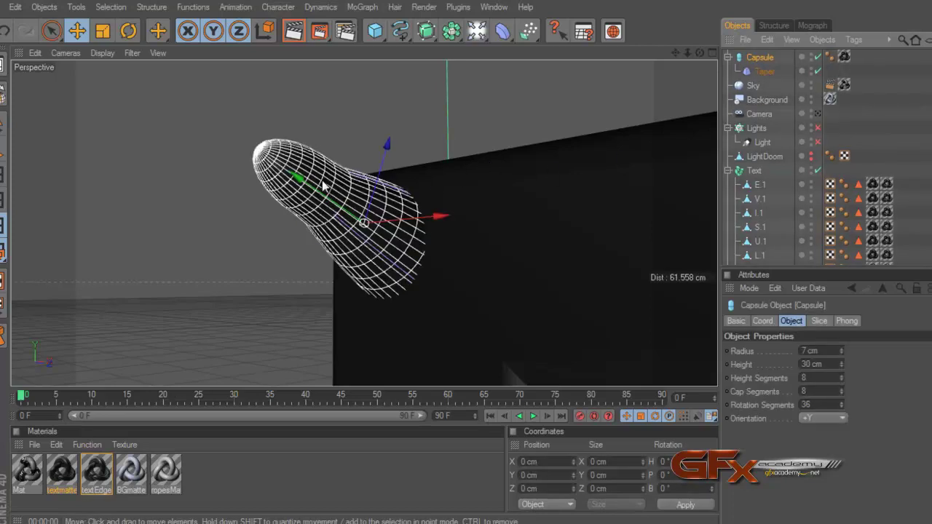
pyautogui.moveTo(324, 187); pyautogui.dragTo(467, 259)
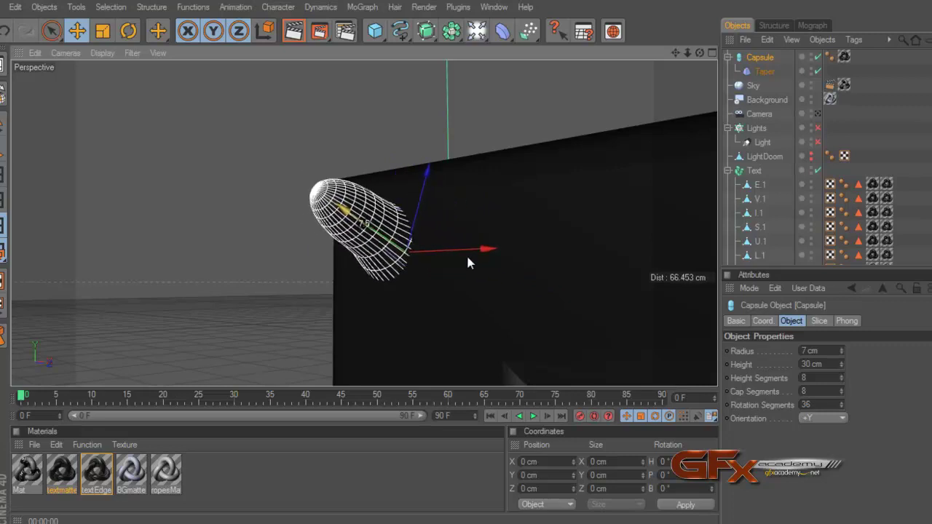
pyautogui.moveTo(468, 263)
pyautogui.mouseDown()
pyautogui.moveTo(453, 259)
pyautogui.moveTo(472, 265)
pyautogui.mouseUp()
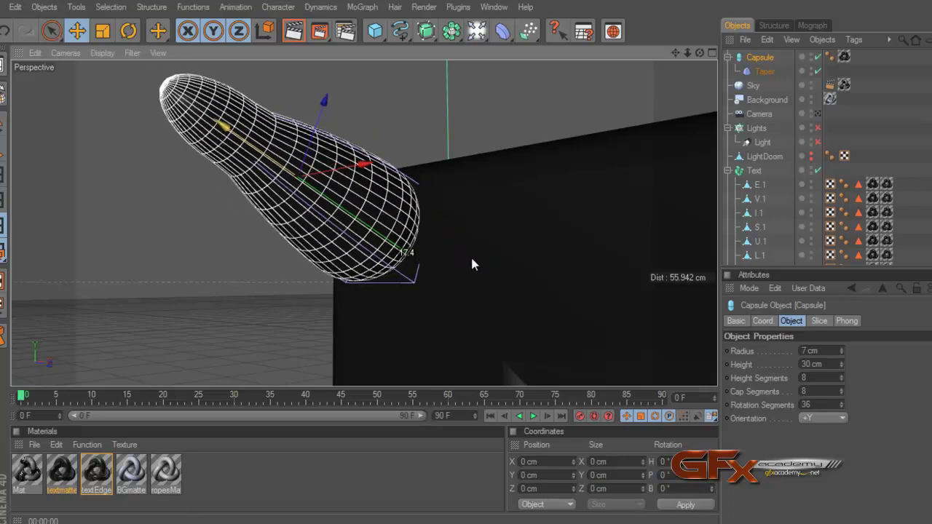
pyautogui.click(103, 31)
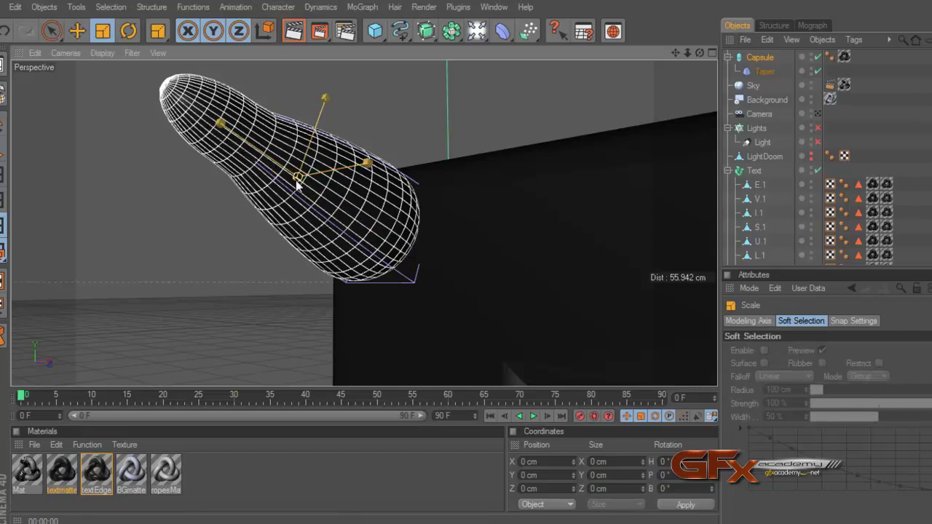
pyautogui.moveTo(467, 262)
pyautogui.mouseDown()
pyautogui.moveTo(442, 260)
pyautogui.moveTo(470, 263)
pyautogui.moveTo(408, 231)
pyautogui.mouseUp()
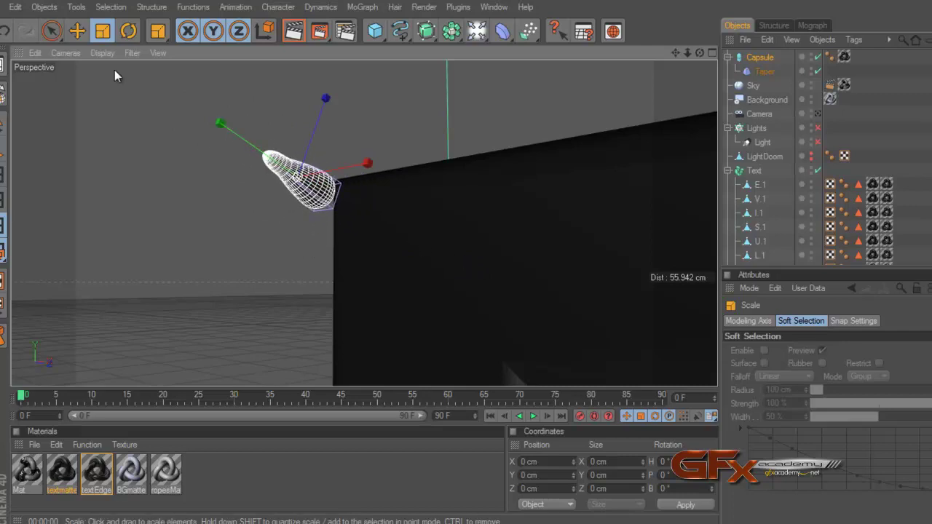
# Move and slightly enlarge the capsule onto the letter's top corner, then render a preview
pyautogui.click(83, 36)
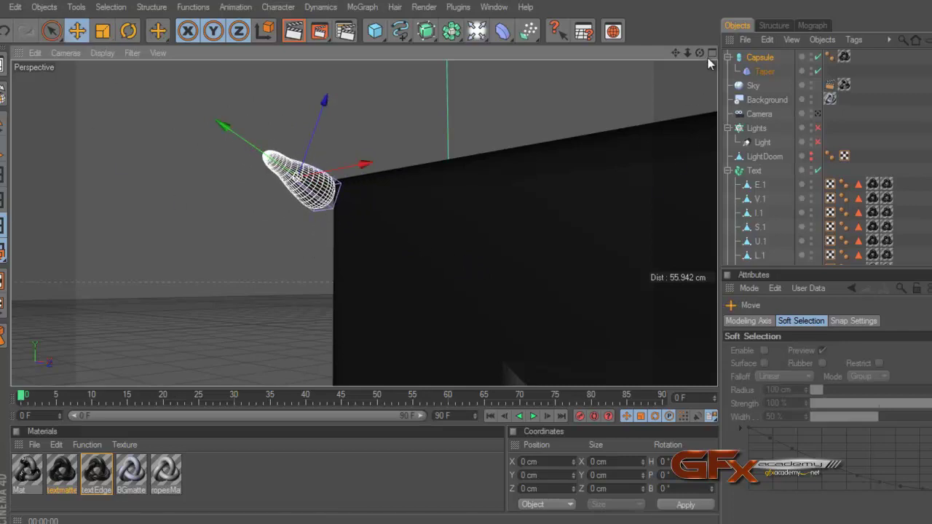
pyautogui.moveTo(703, 54)
pyautogui.mouseDown()
pyautogui.moveTo(427, 245)
pyautogui.moveTo(466, 253)
pyautogui.mouseUp()
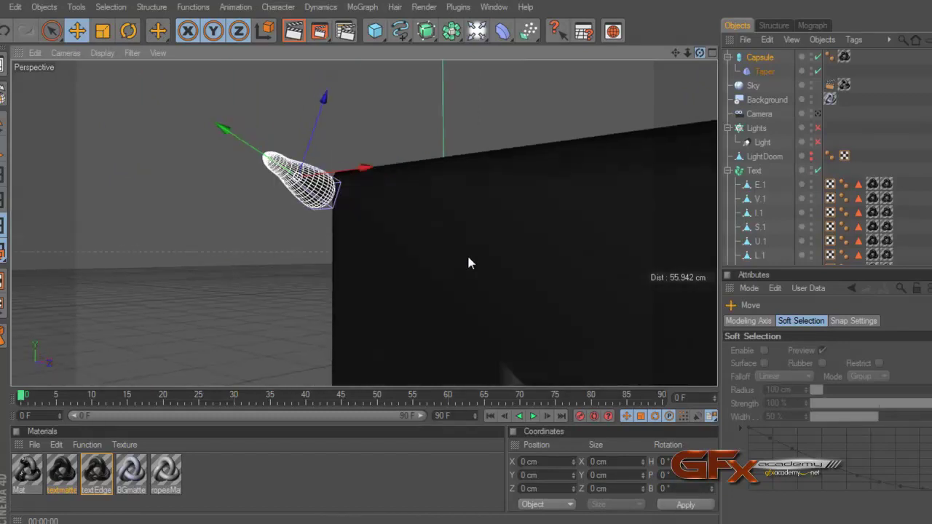
pyautogui.moveTo(235, 136); pyautogui.dragTo(467, 262)
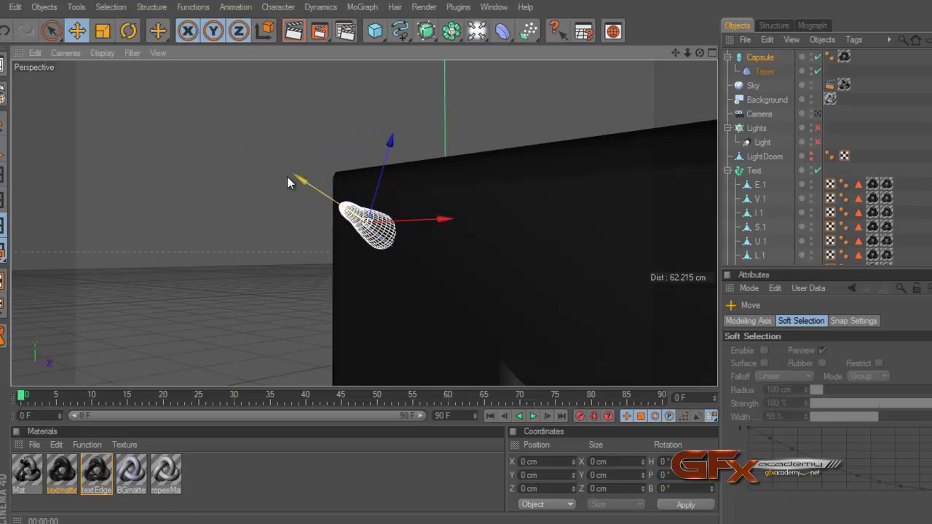
pyautogui.click(128, 30)
pyautogui.click(103, 31)
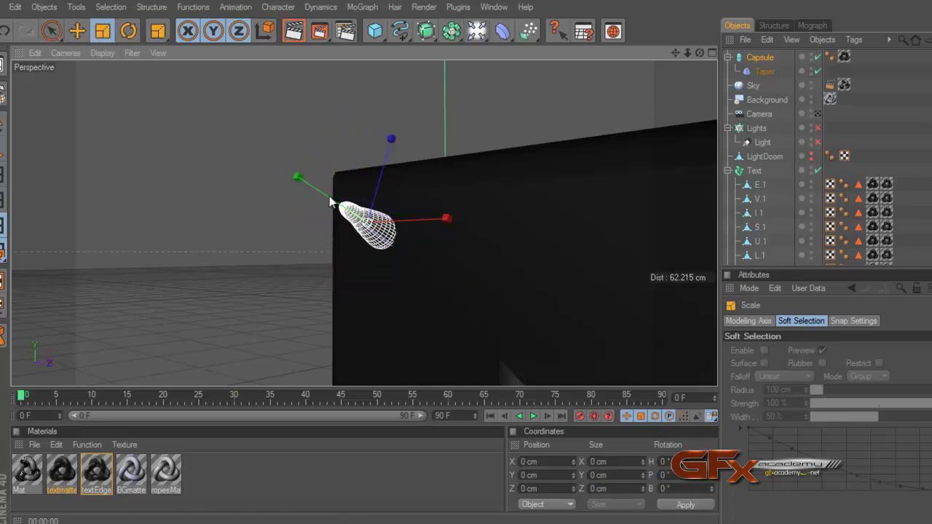
pyautogui.moveTo(440, 246)
pyautogui.mouseDown()
pyautogui.moveTo(496, 260)
pyautogui.moveTo(456, 257)
pyautogui.mouseUp()
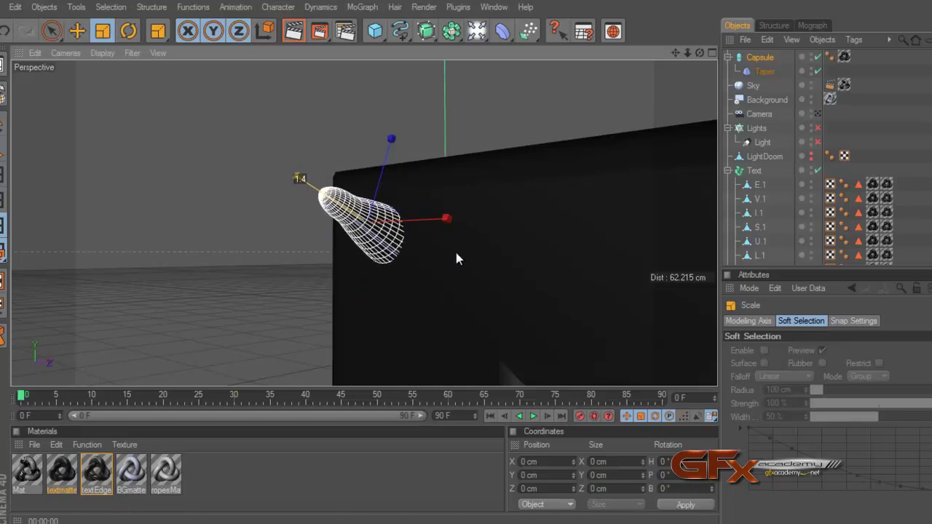
pyautogui.press('e')
pyautogui.moveTo(389, 202); pyautogui.dragTo(467, 259)
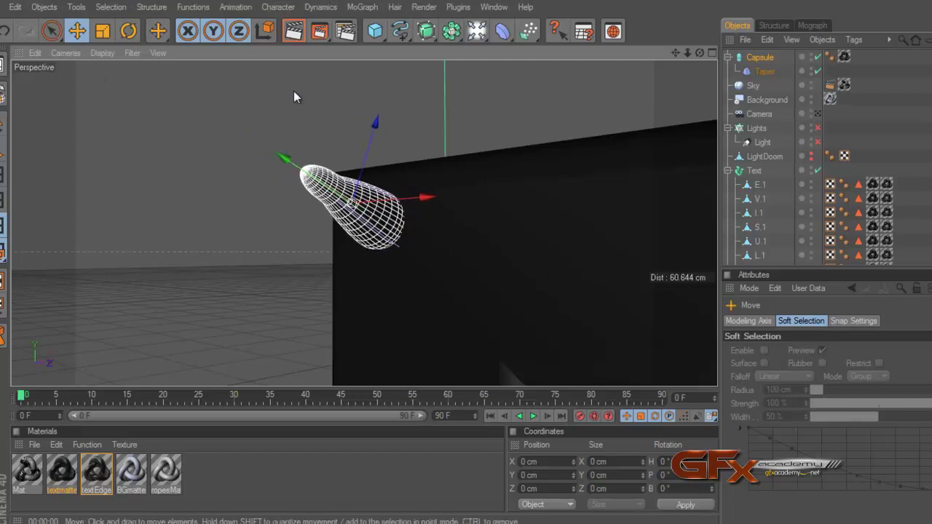
pyautogui.click(294, 31)
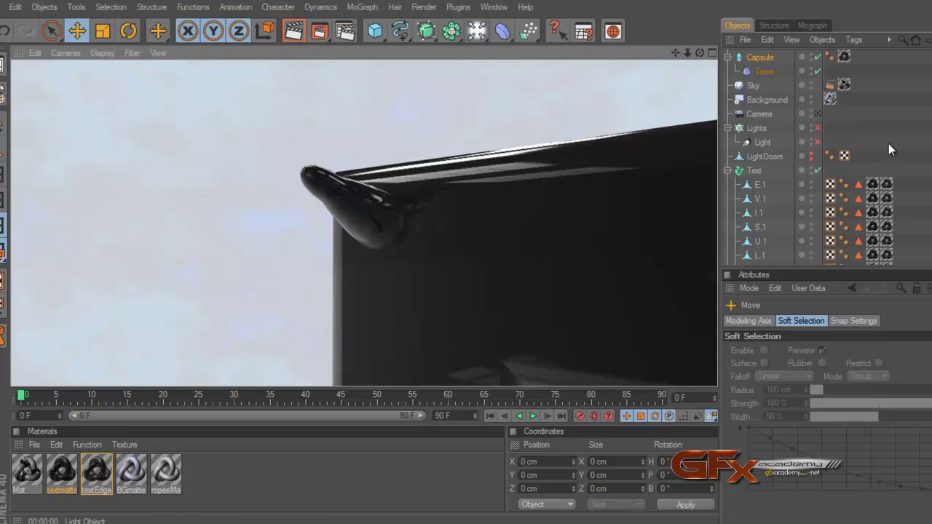
# Experiment with the Taper's strength, Size Y and curvature, settling curvature at 213%
pyautogui.click(764, 73)
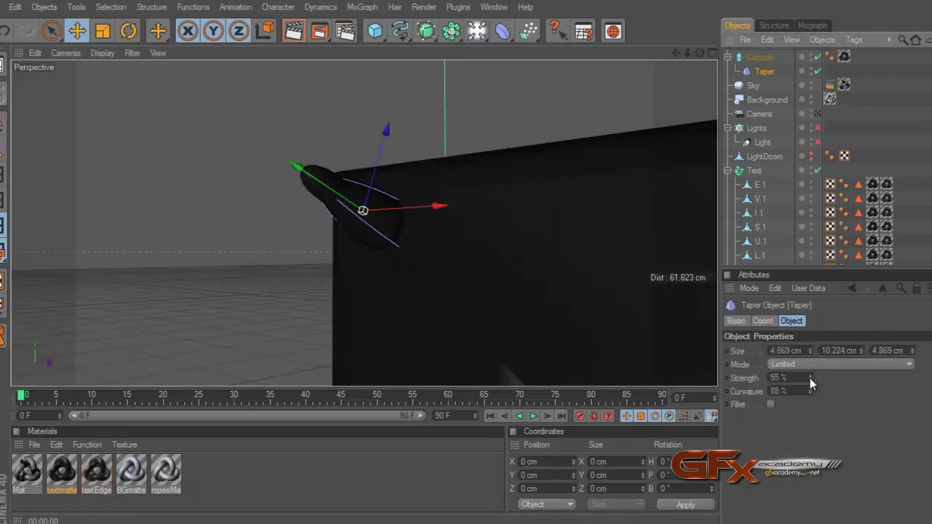
pyautogui.moveTo(810, 378)
pyautogui.mouseDown()
pyautogui.moveTo(809, 386)
pyautogui.moveTo(809, 370)
pyautogui.moveTo(813, 406)
pyautogui.moveTo(809, 364)
pyautogui.moveTo(810, 393)
pyautogui.mouseUp()
pyautogui.click(862, 350)
pyautogui.click(861, 350)
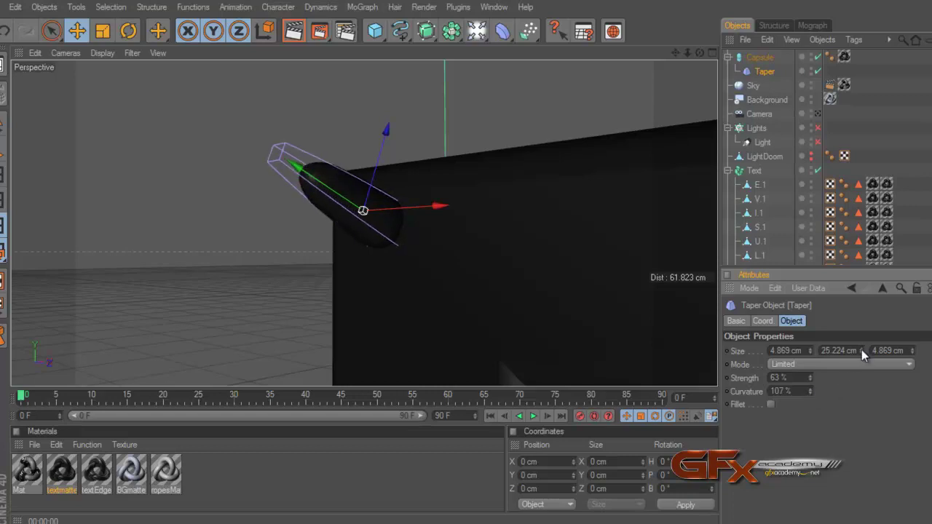
pyautogui.click(861, 350)
pyautogui.moveTo(861, 351); pyautogui.dragTo(812, 351)
pyautogui.moveTo(810, 391); pyautogui.dragTo(819, 435)
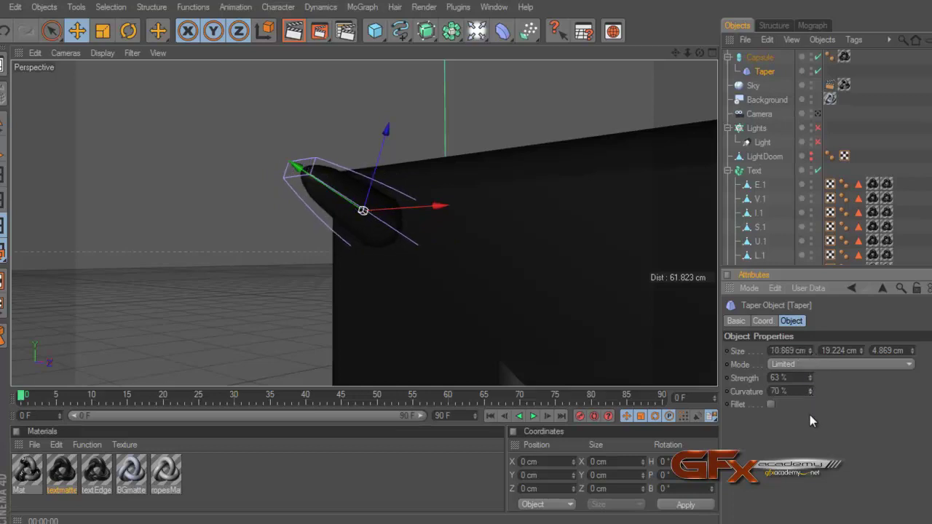
pyautogui.moveTo(811, 391); pyautogui.dragTo(808, 367)
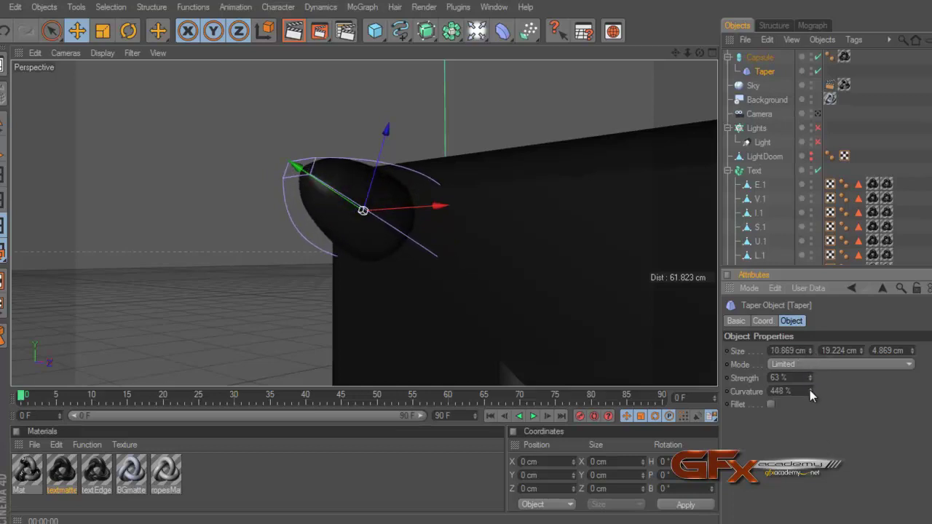
pyautogui.moveTo(820, 401); pyautogui.dragTo(882, 383)
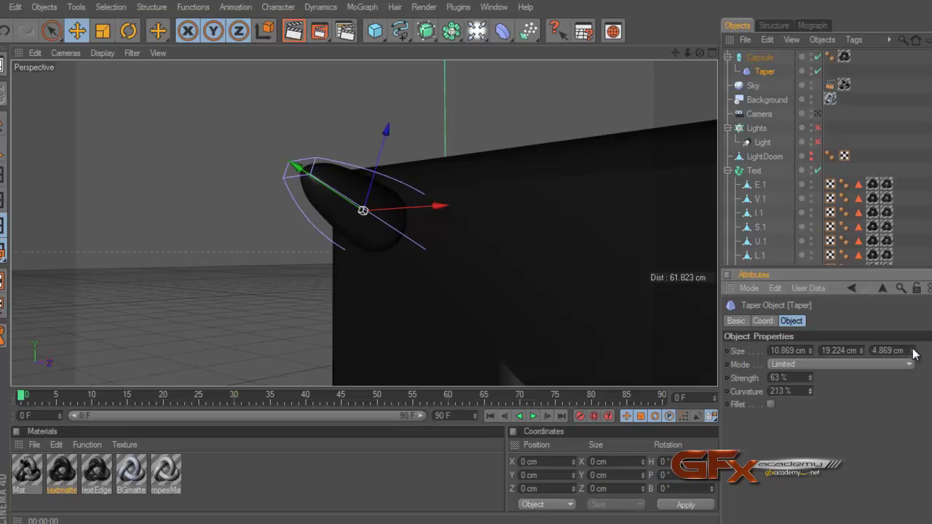
# Set the Taper Size to 8 × 11 × 6 cm with 39% strength and render a preview
pyautogui.moveTo(914, 351); pyautogui.dragTo(915, 354)
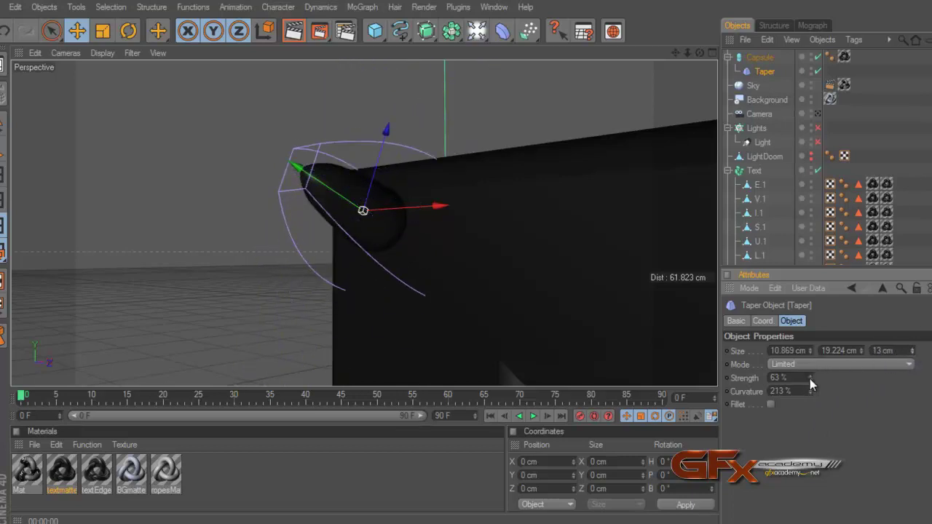
pyautogui.moveTo(810, 379)
pyautogui.mouseDown()
pyautogui.moveTo(810, 393)
pyautogui.moveTo(802, 341)
pyautogui.moveTo(809, 378)
pyautogui.mouseUp()
pyautogui.moveTo(864, 350); pyautogui.dragTo(914, 355)
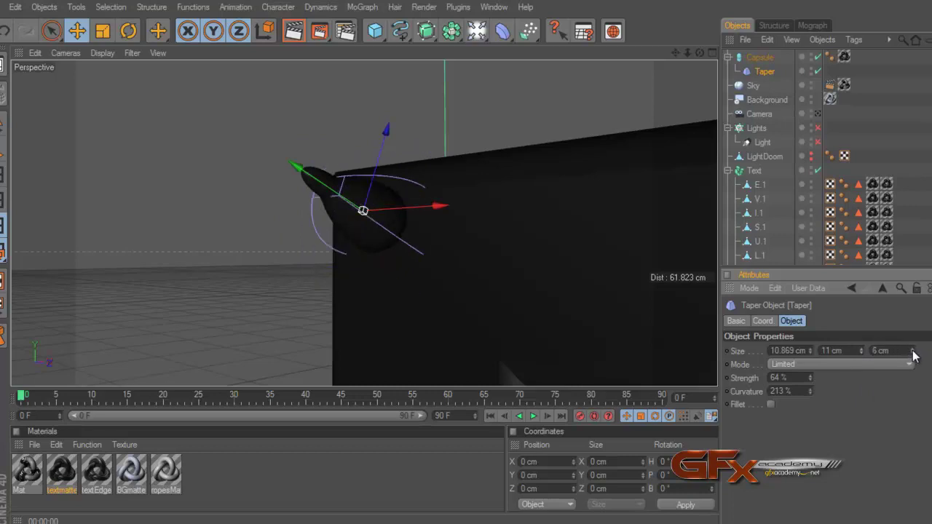
pyautogui.moveTo(811, 352); pyautogui.dragTo(808, 375)
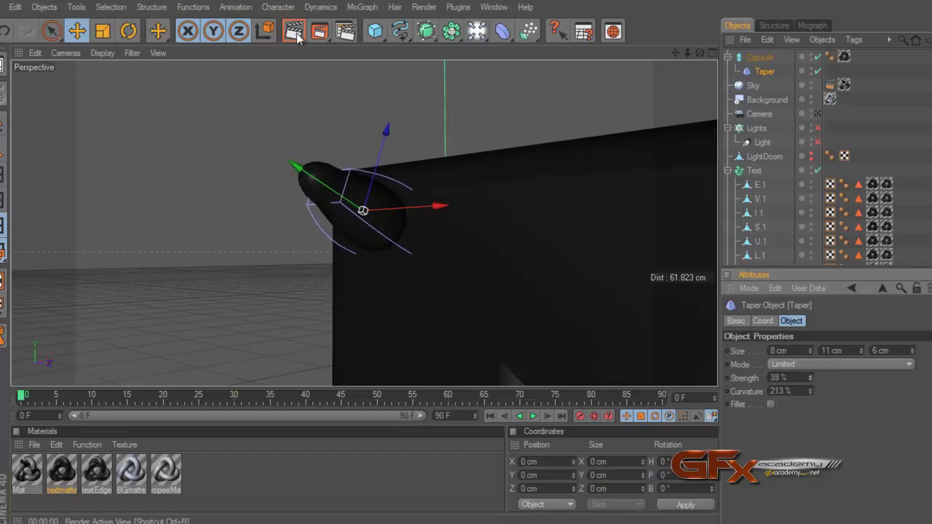
pyautogui.hotkey('ctrl', 'r')
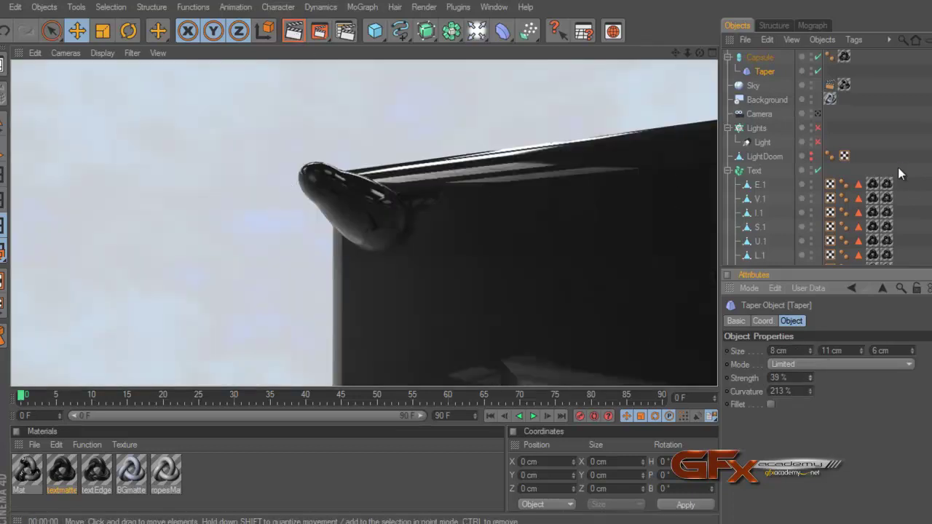
pyautogui.click(897, 157)
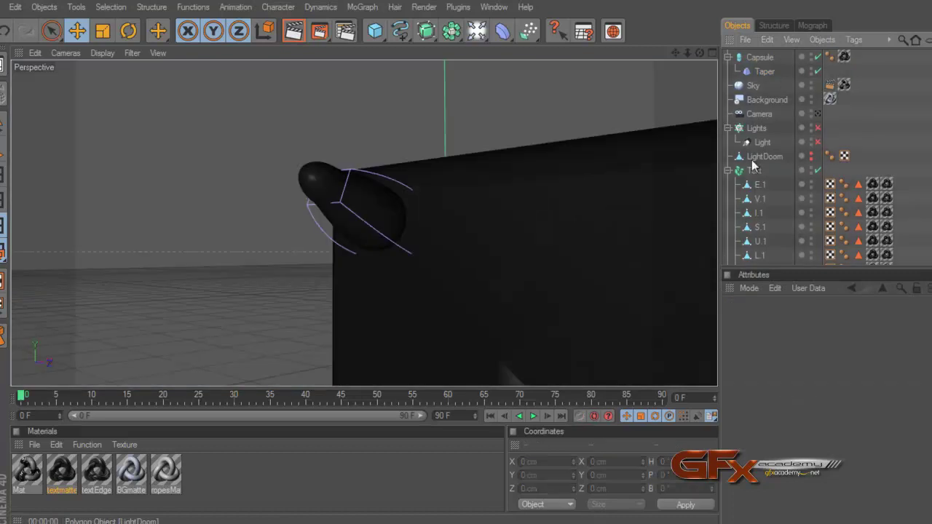
# Try the Taper in Within Box mode with varied strength and Size Y lengthened to about 17 cm
pyautogui.click(759, 58)
pyautogui.click(764, 71)
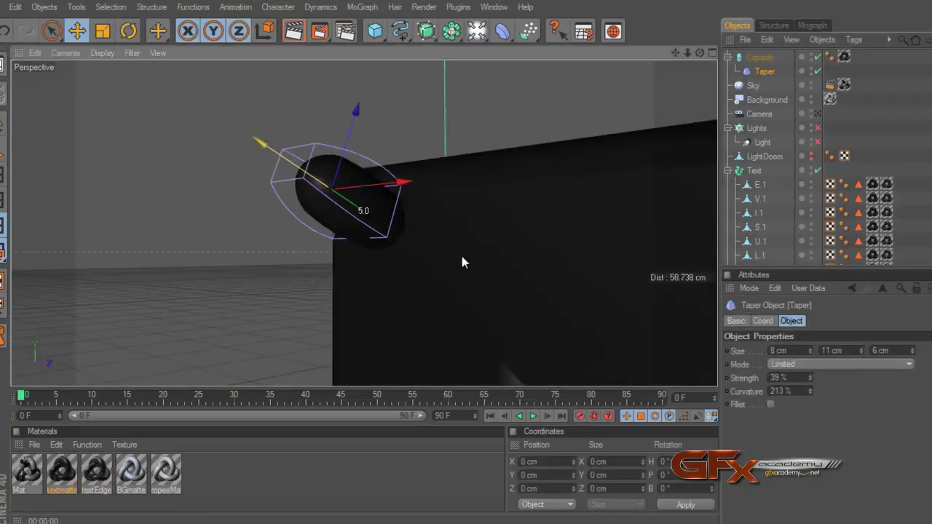
pyautogui.moveTo(461, 257); pyautogui.dragTo(466, 258)
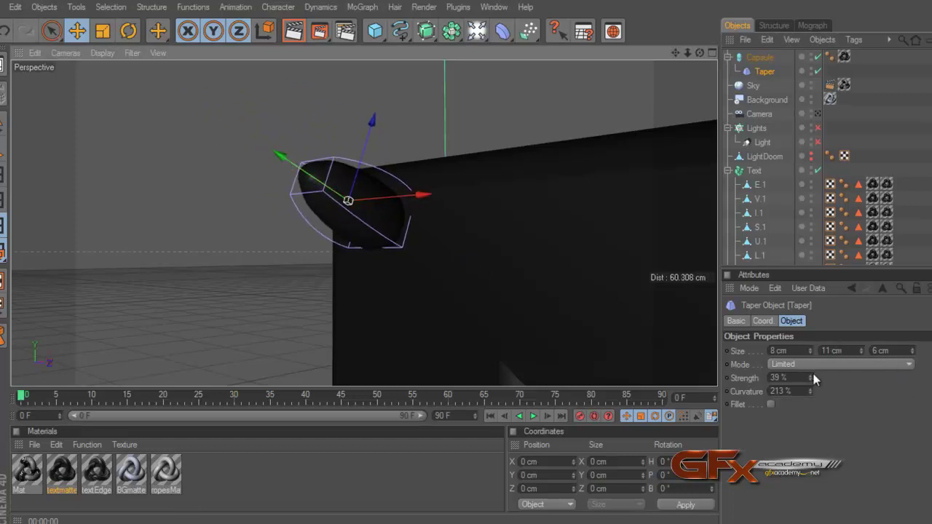
pyautogui.moveTo(813, 378); pyautogui.dragTo(810, 376)
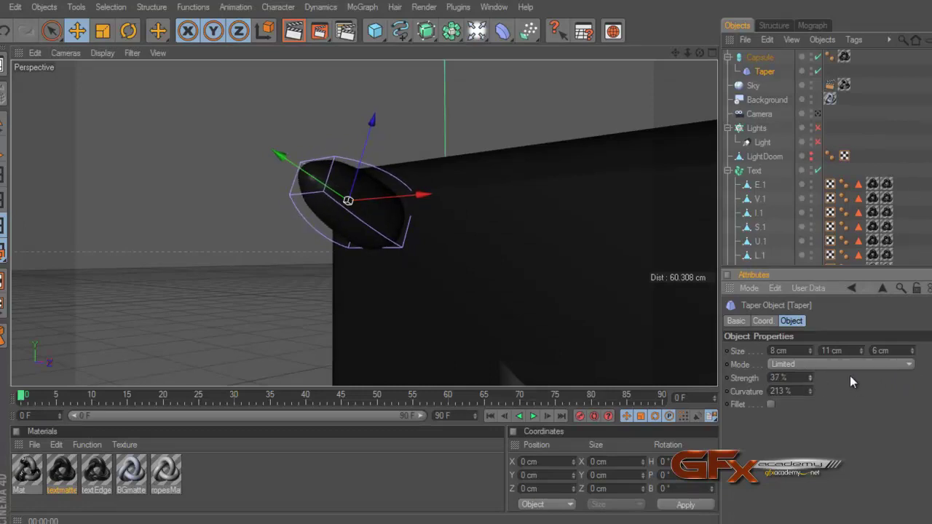
pyautogui.click(831, 364)
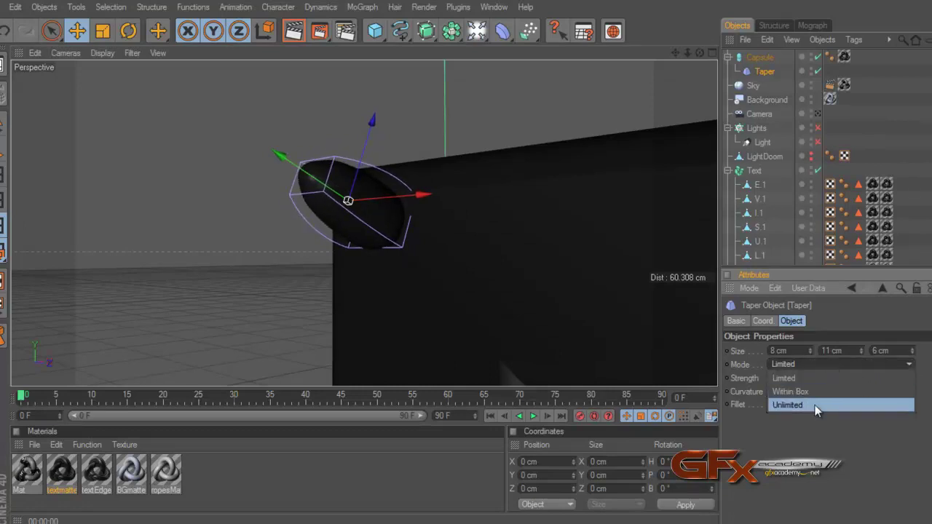
pyautogui.click(816, 394)
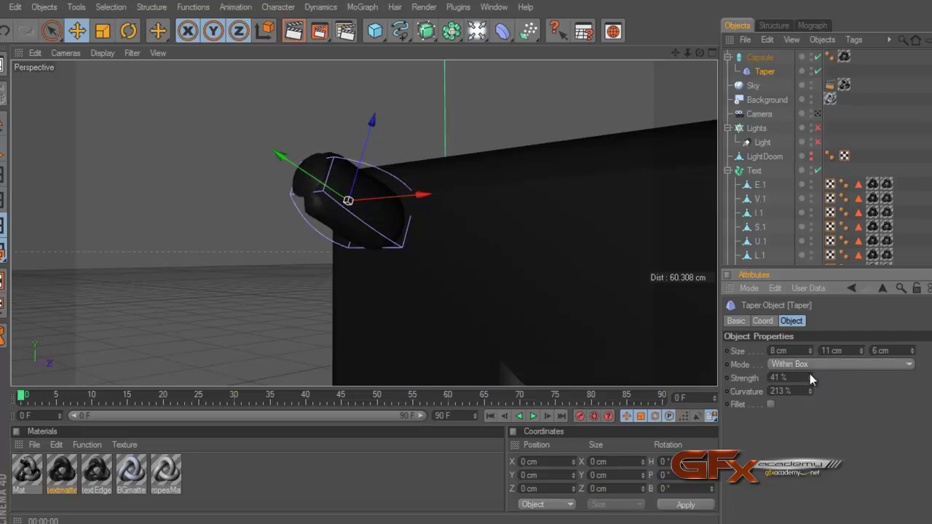
pyautogui.moveTo(811, 378); pyautogui.dragTo(810, 374)
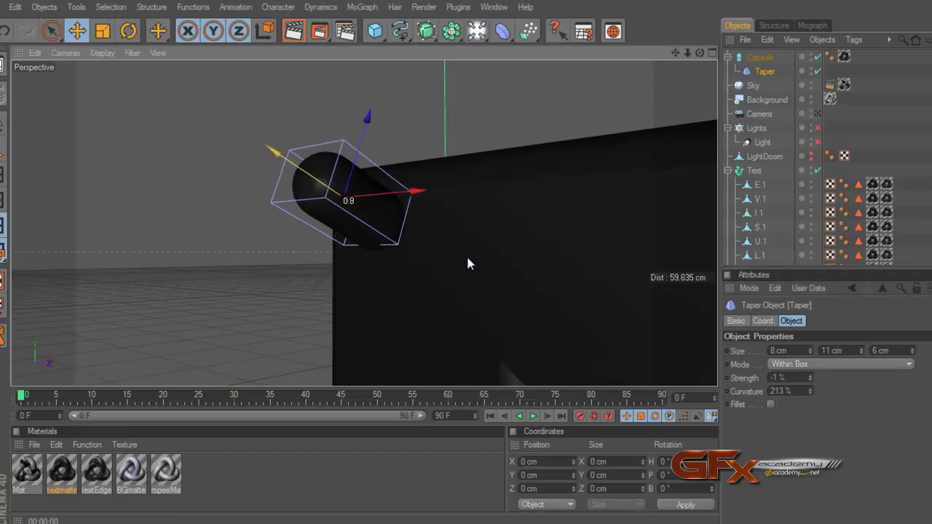
pyautogui.moveTo(863, 353)
pyautogui.mouseDown()
pyautogui.moveTo(817, 397)
pyautogui.moveTo(805, 374)
pyautogui.moveTo(809, 390)
pyautogui.mouseUp()
# Switch the Taper to Unlimited mode at about 72% strength and render a preview
pyautogui.click(810, 365)
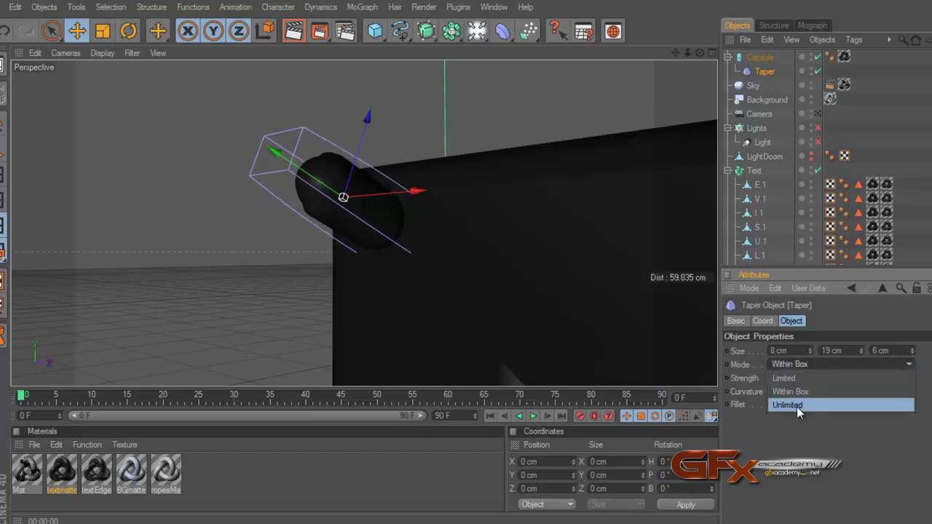
pyautogui.click(796, 405)
pyautogui.moveTo(810, 378)
pyautogui.mouseDown()
pyautogui.moveTo(807, 364)
pyautogui.moveTo(808, 377)
pyautogui.mouseUp()
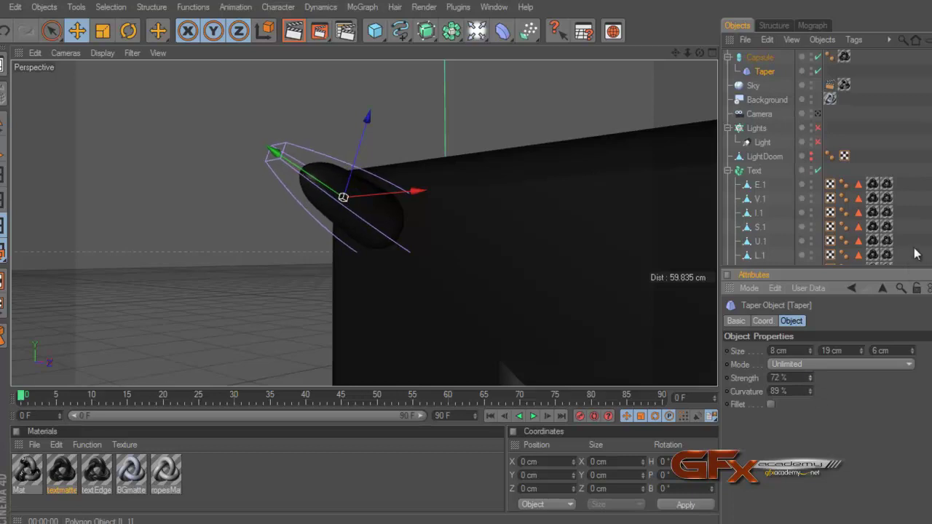
pyautogui.click(644, 310)
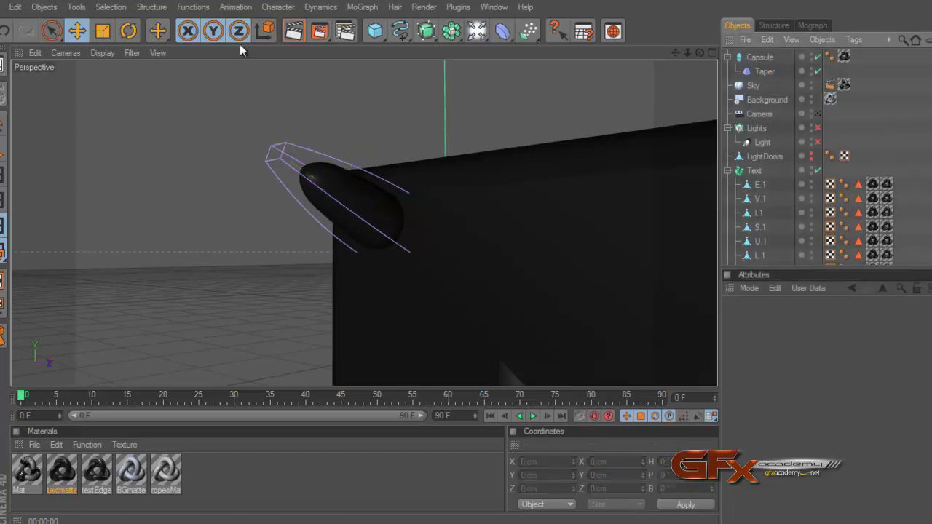
pyautogui.click(294, 33)
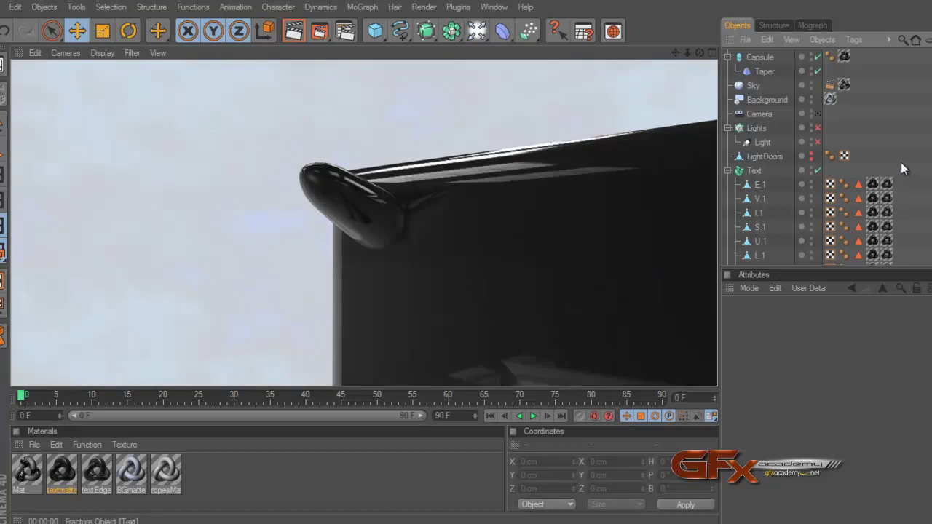
# Enlarge the Taper's Size Z to about 11 cm and reshape its cage to bend the capsule more
pyautogui.click(608, 210)
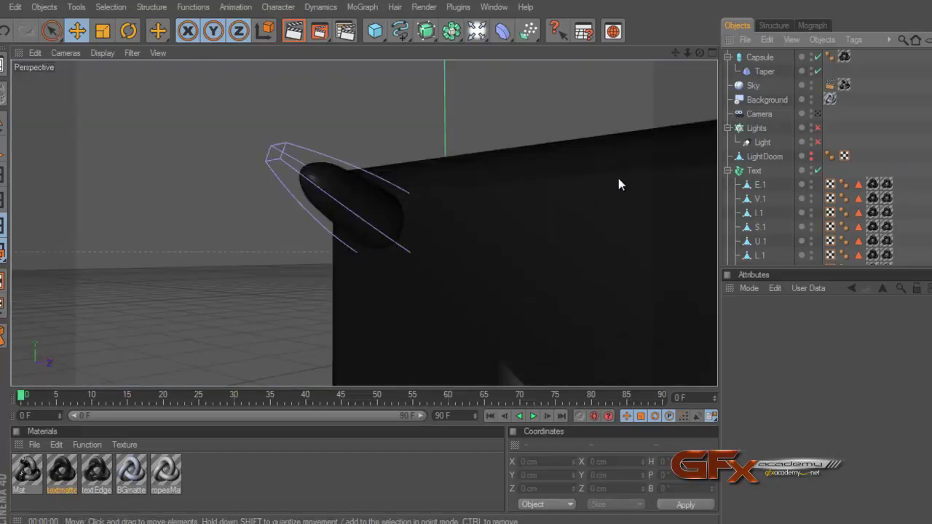
pyautogui.click(764, 71)
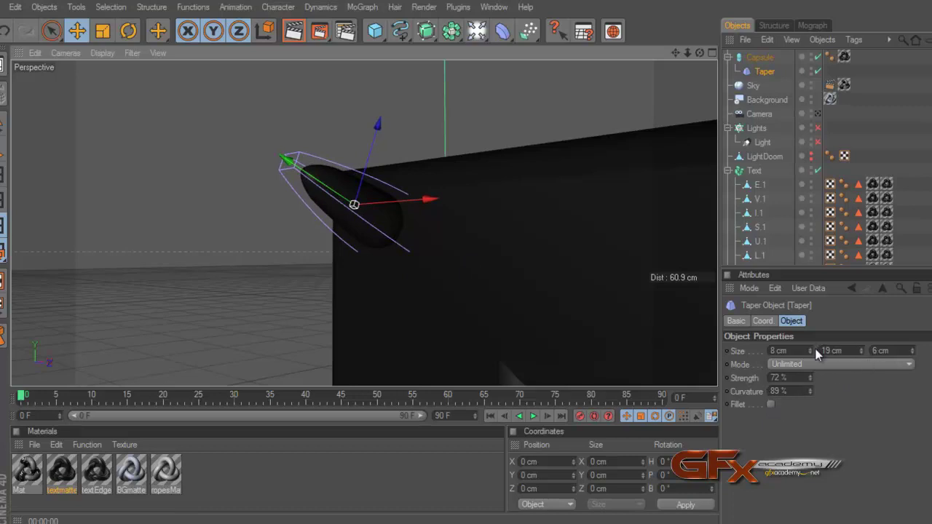
pyautogui.moveTo(910, 350); pyautogui.dragTo(808, 350)
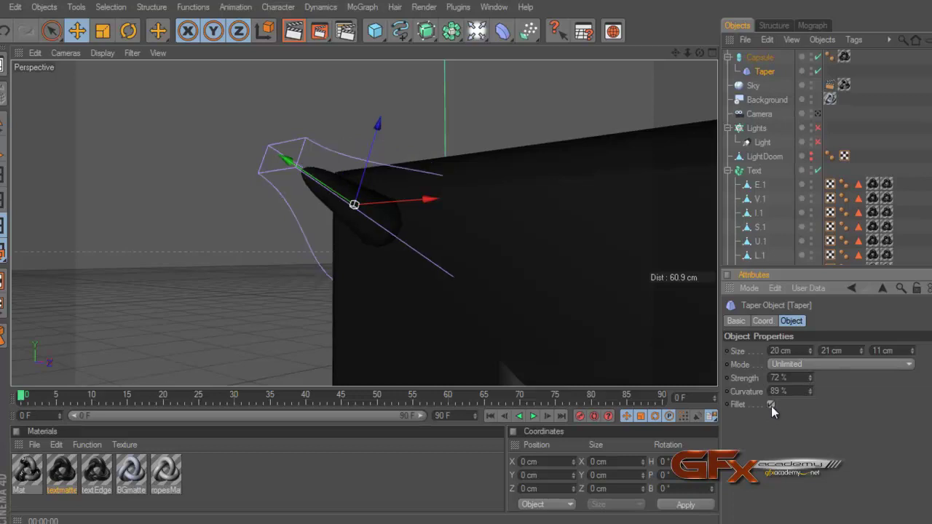
pyautogui.moveTo(809, 393)
pyautogui.mouseDown()
pyautogui.moveTo(817, 419)
pyautogui.moveTo(809, 392)
pyautogui.mouseUp()
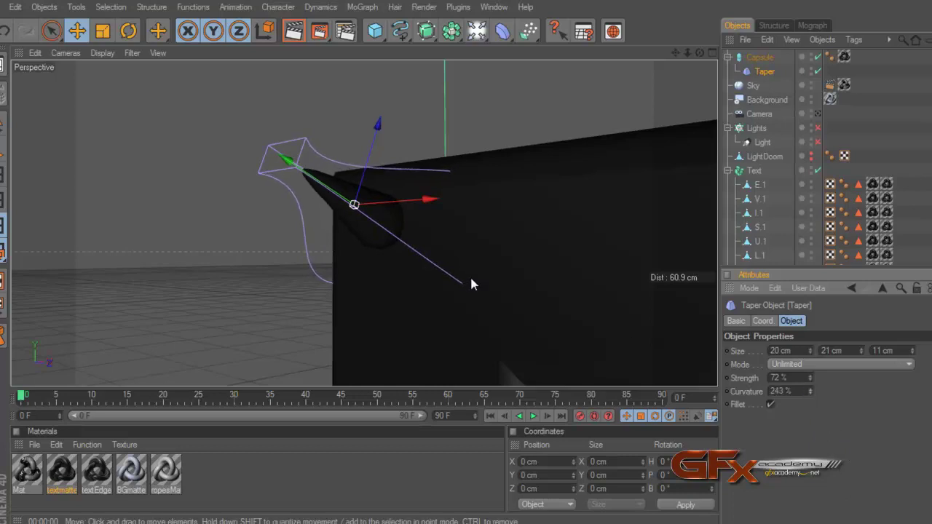
pyautogui.moveTo(312, 190); pyautogui.dragTo(467, 263)
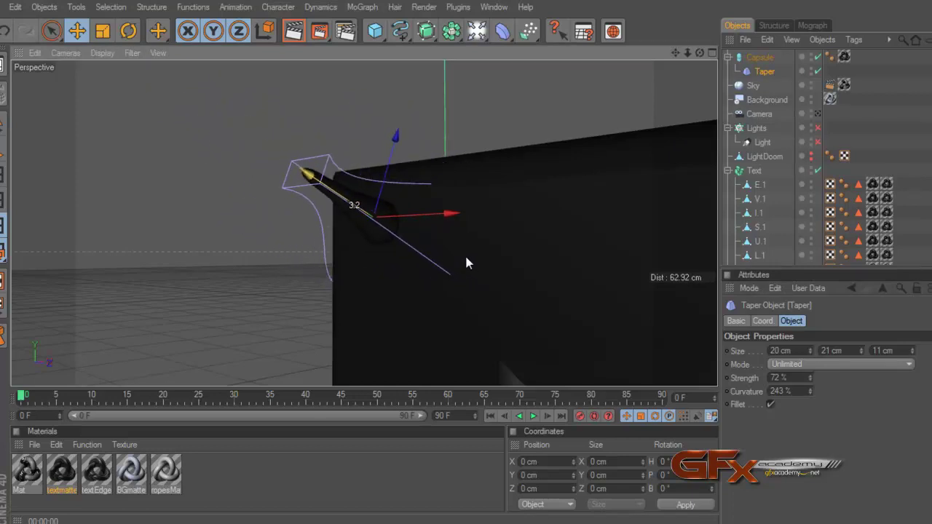
pyautogui.moveTo(468, 259); pyautogui.dragTo(467, 255)
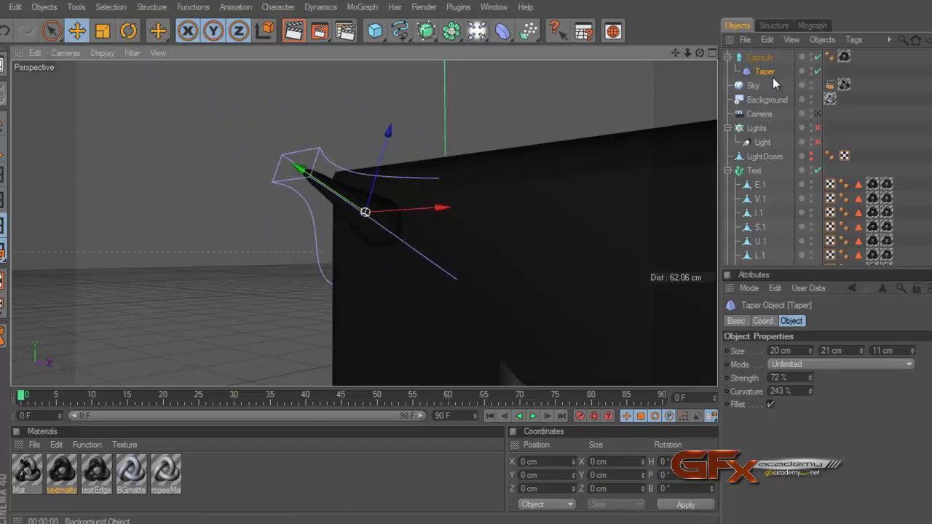
# Position the capsule spike on the letter's top-left corner and render a preview
pyautogui.click(760, 57)
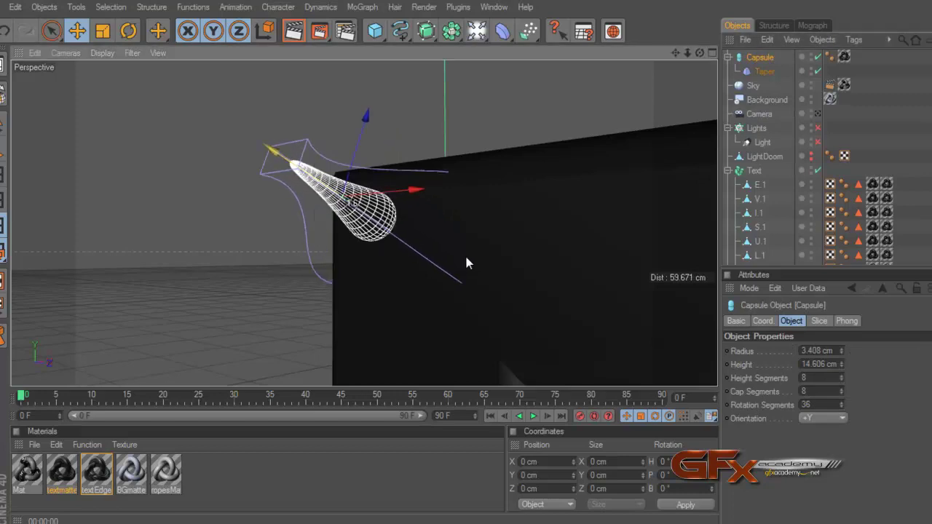
pyautogui.moveTo(469, 259)
pyautogui.mouseDown()
pyautogui.moveTo(358, 153)
pyautogui.moveTo(467, 258)
pyautogui.mouseUp()
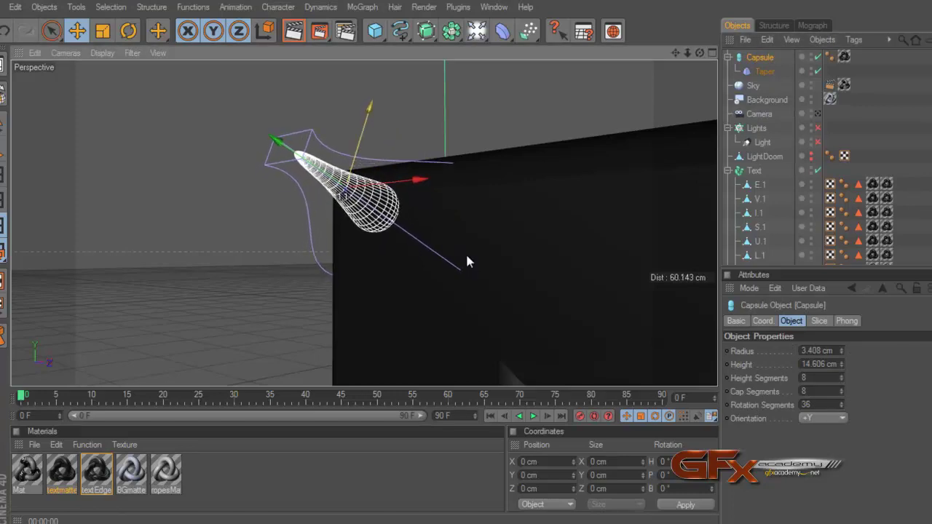
pyautogui.moveTo(403, 166)
pyautogui.mouseDown()
pyautogui.moveTo(464, 253)
pyautogui.moveTo(392, 175)
pyautogui.mouseUp()
pyautogui.moveTo(284, 150); pyautogui.dragTo(471, 268)
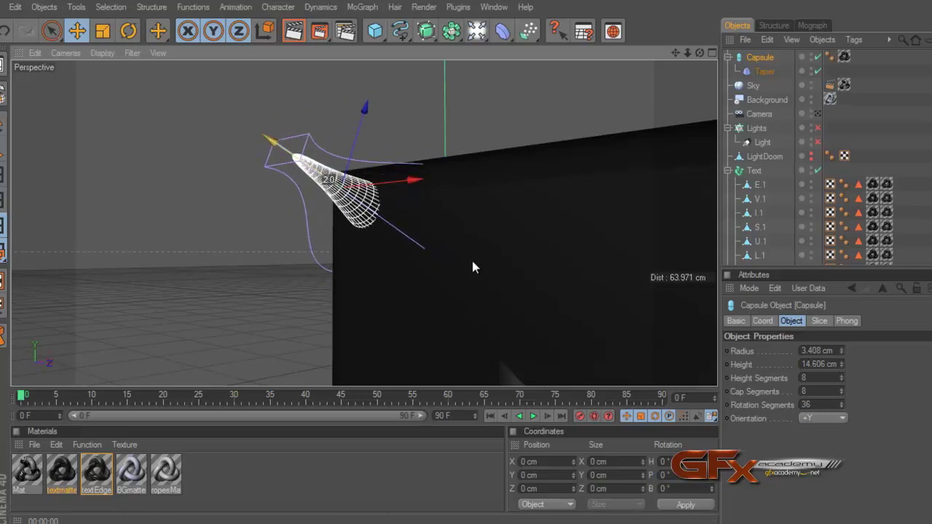
pyautogui.click(473, 262)
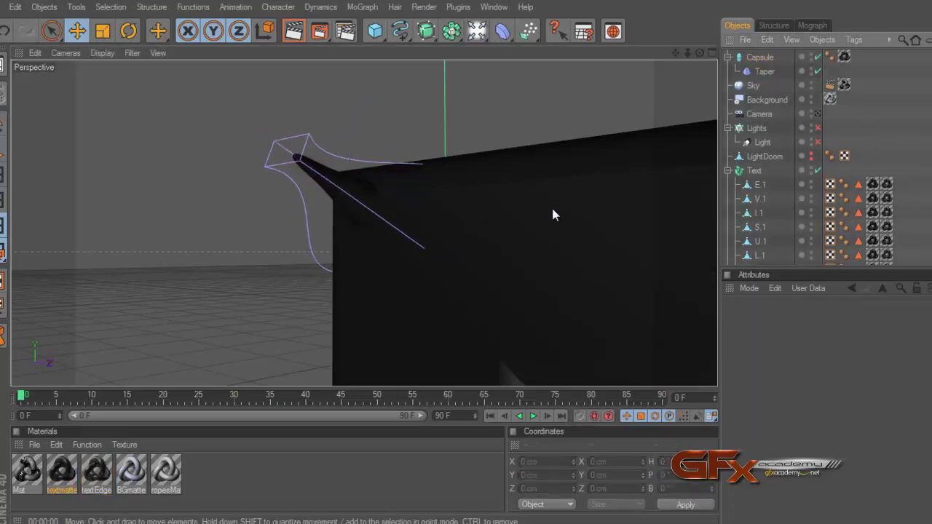
pyautogui.click(294, 30)
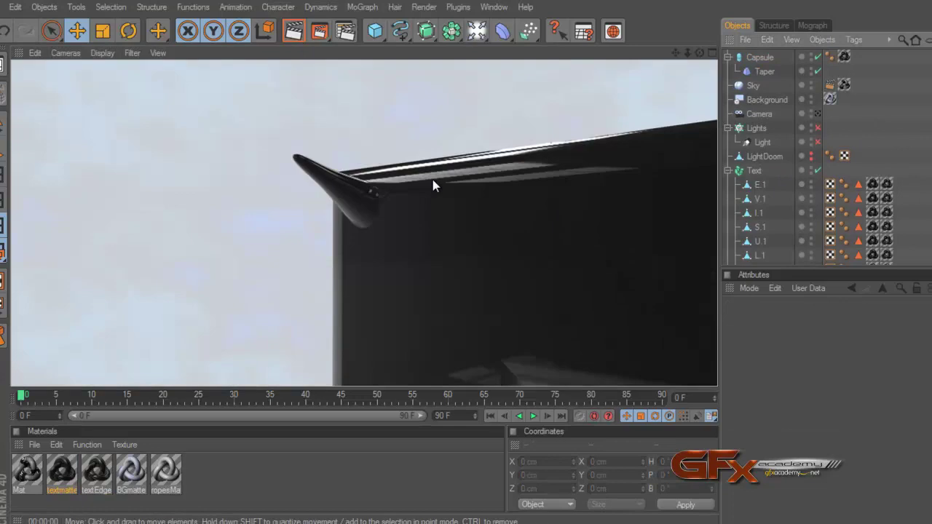
# Try making the capsule editable and deleting the Taper, then undo to restore it
pyautogui.click(760, 56)
pyautogui.click(727, 56)
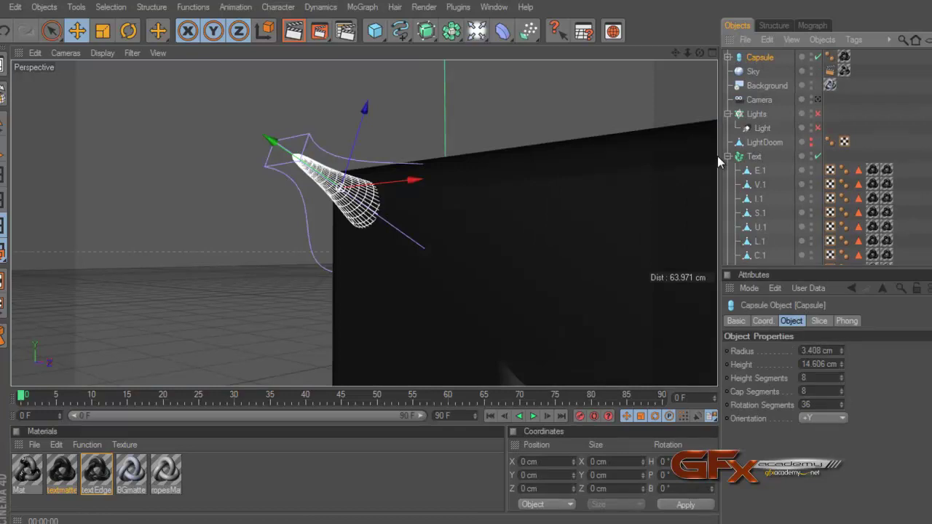
pyautogui.press('c')
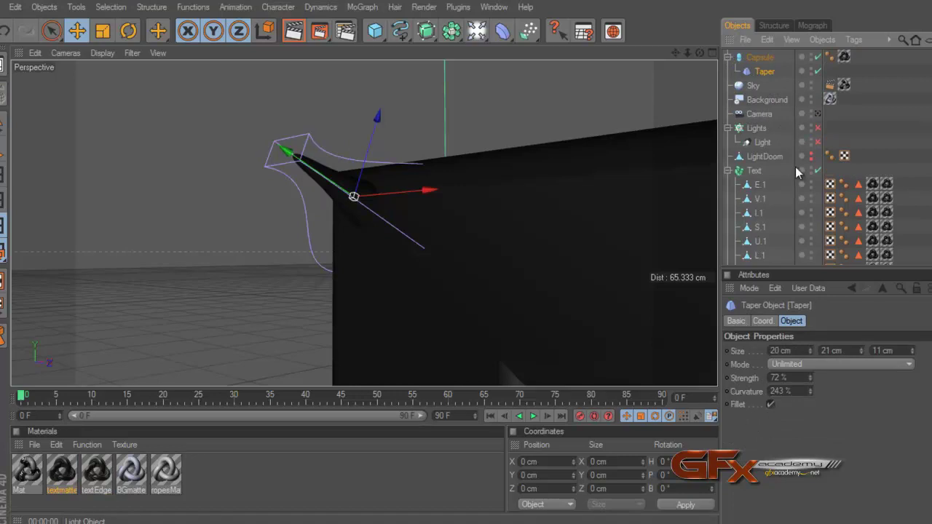
pyautogui.click(760, 62)
pyautogui.click(760, 70)
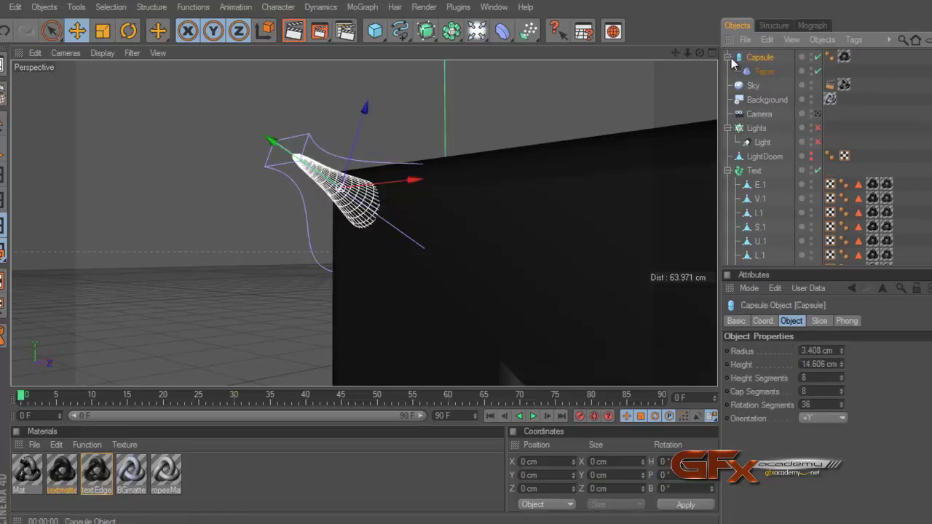
pyautogui.press('Delete')
pyautogui.click(761, 62)
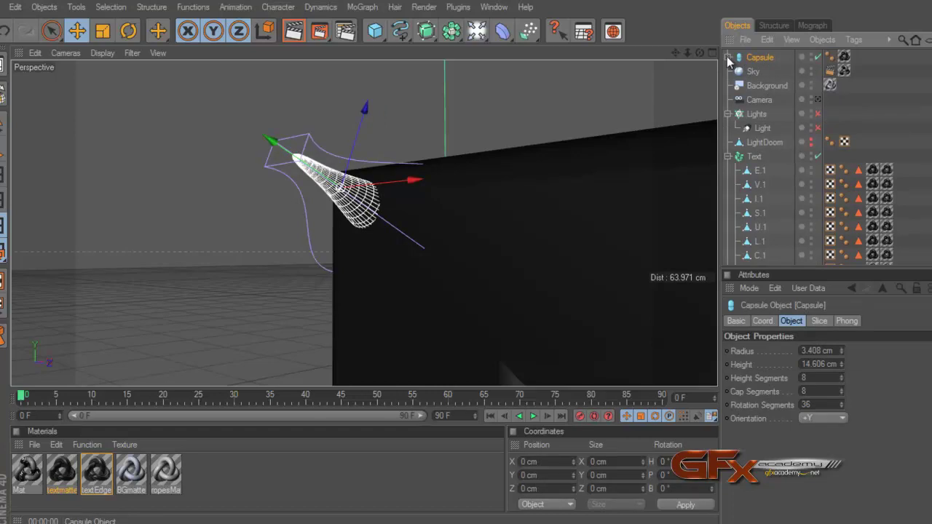
pyautogui.hotkey('ctrl', 'z')
pyautogui.click(769, 75)
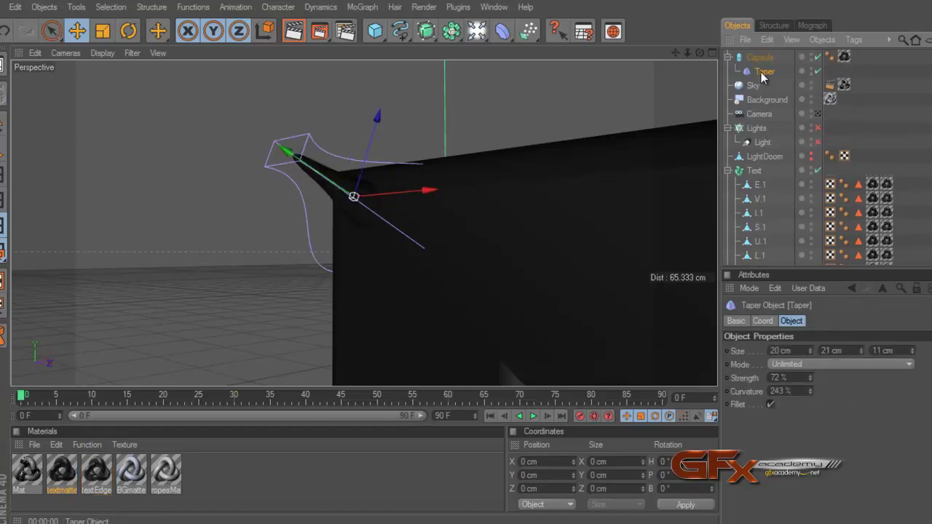
pyautogui.click(728, 57)
pyautogui.click(759, 57)
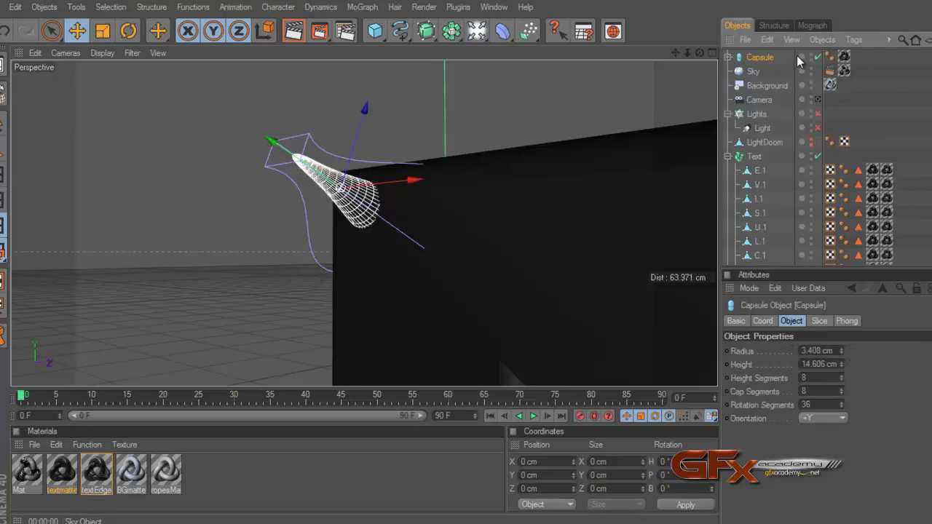
pyautogui.click(791, 39)
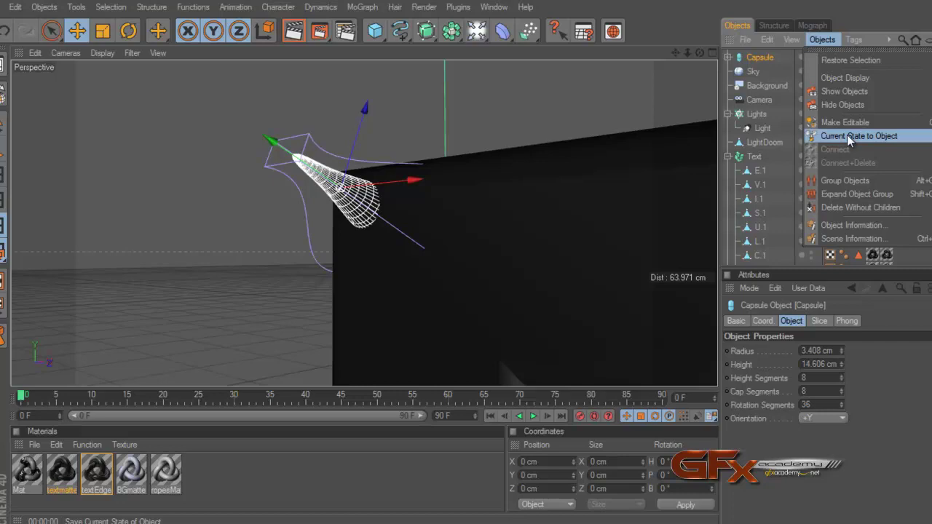
# Bake the tapered capsule with Current State to Object and delete the original capsule and Taper
pyautogui.click(847, 136)
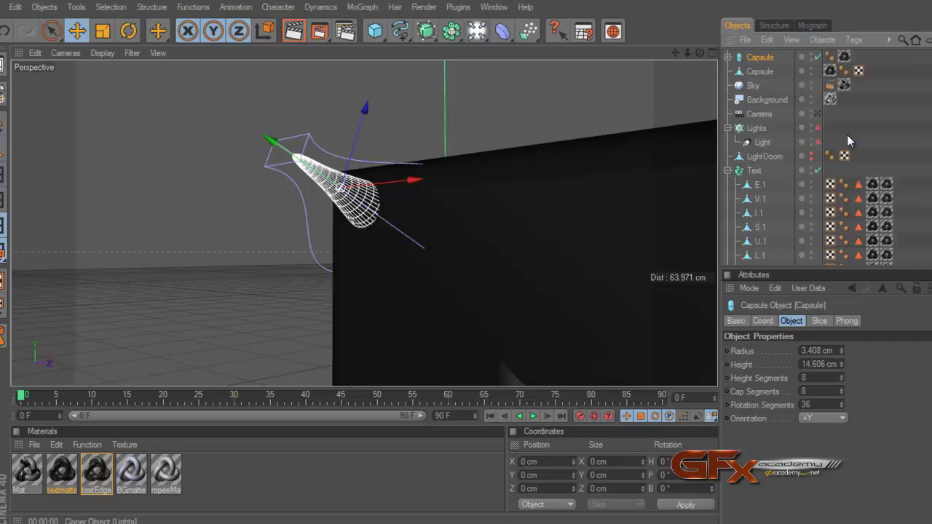
pyautogui.click(758, 73)
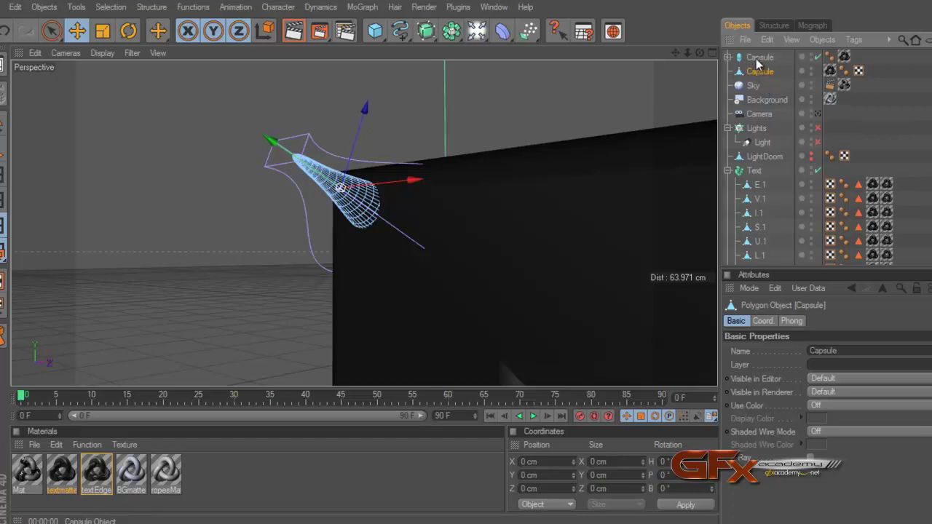
pyautogui.click(817, 56)
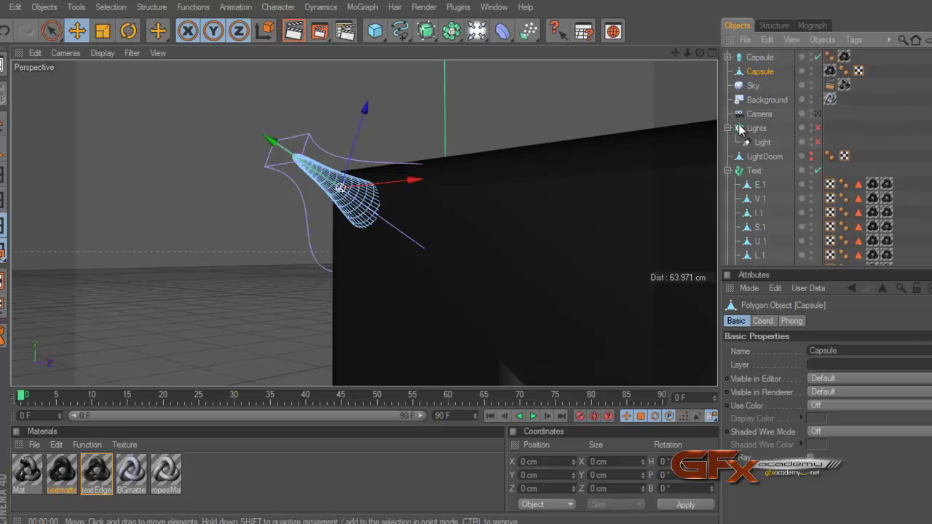
pyautogui.click(756, 59)
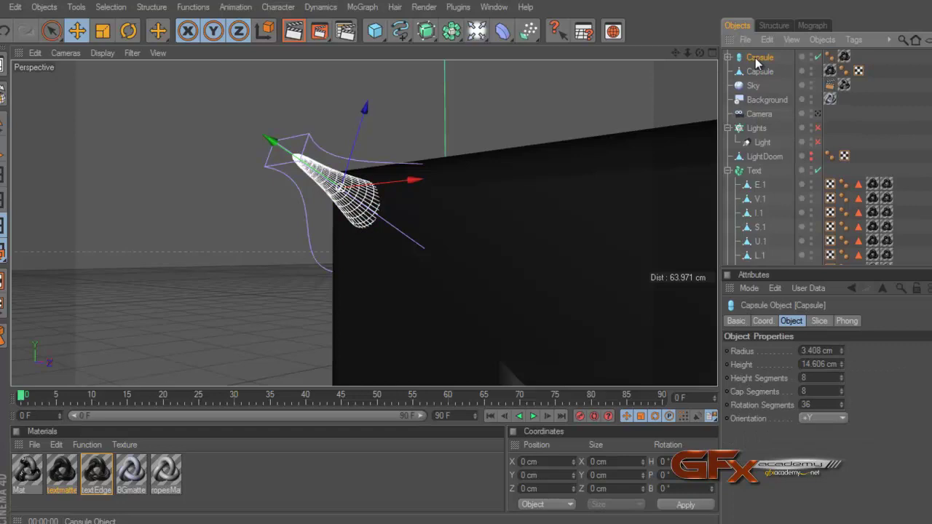
pyautogui.press('Delete')
pyautogui.click(756, 58)
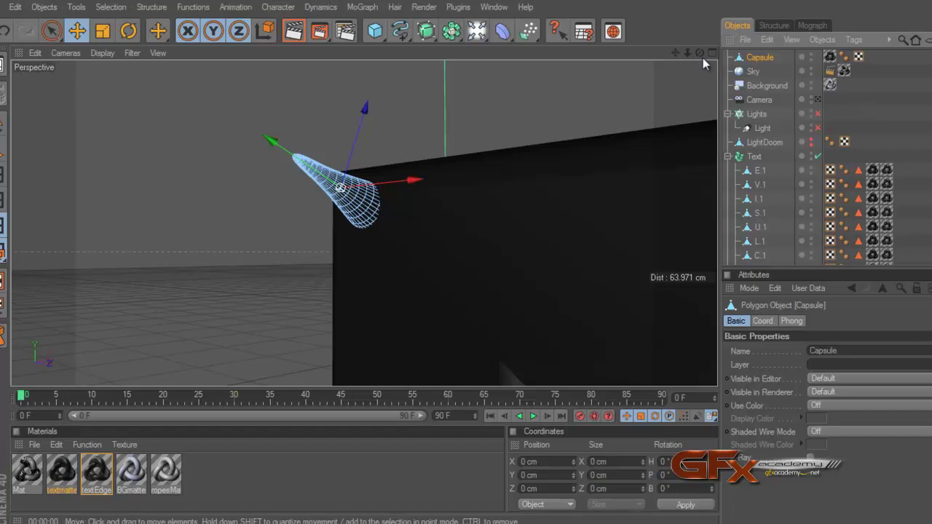
# Inspect the spike on the letter E and switch to the four-view layout
pyautogui.moveTo(701, 55)
pyautogui.mouseDown()
pyautogui.moveTo(464, 253)
pyautogui.moveTo(473, 264)
pyautogui.mouseUp()
pyautogui.scroll(-3, 770, 192)
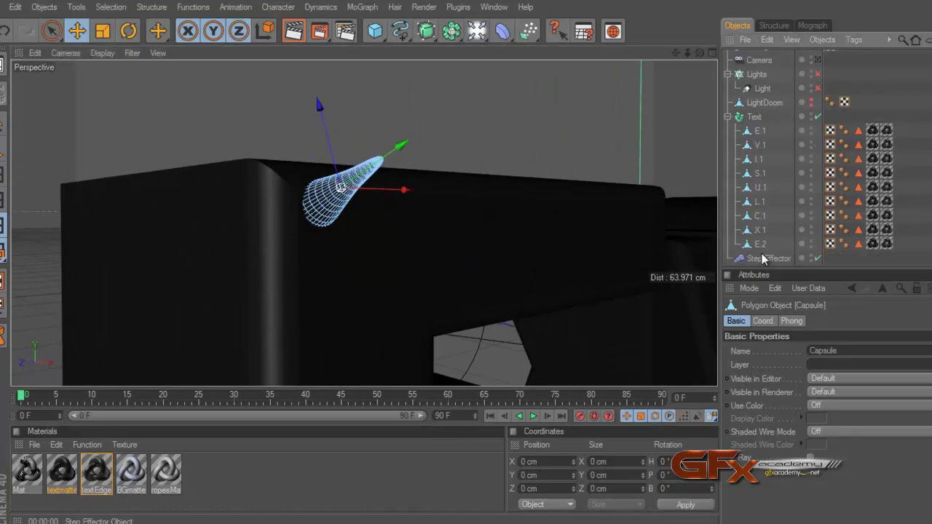
pyautogui.click(759, 244)
pyautogui.keyDown('alt'); pyautogui.moveTo(514, 248); pyautogui.dragTo(524, 245); pyautogui.keyUp('alt')
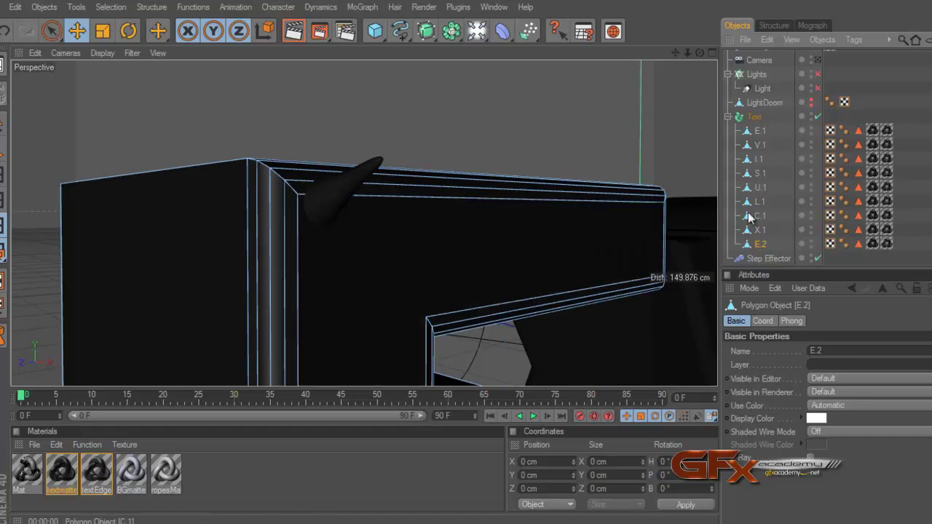
pyautogui.scroll(3, 771, 145)
pyautogui.click(760, 58)
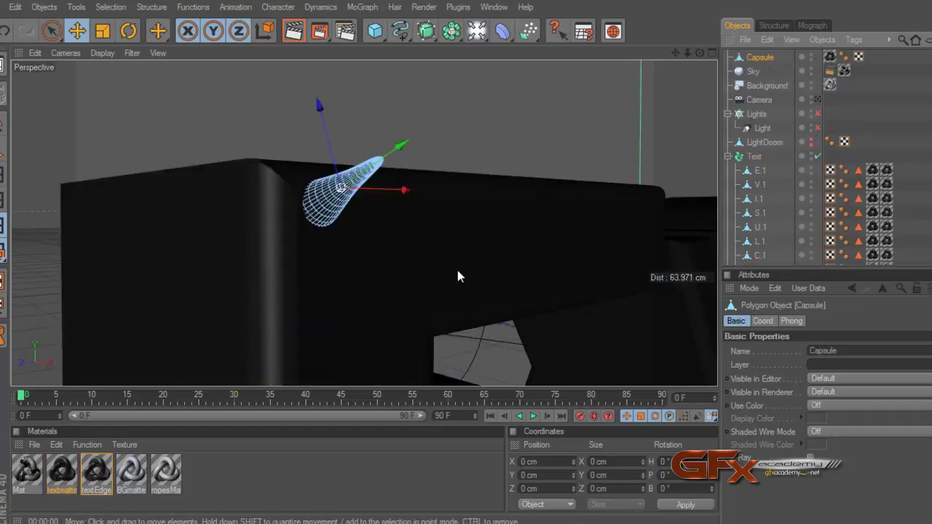
pyautogui.middleClick(697, 58)
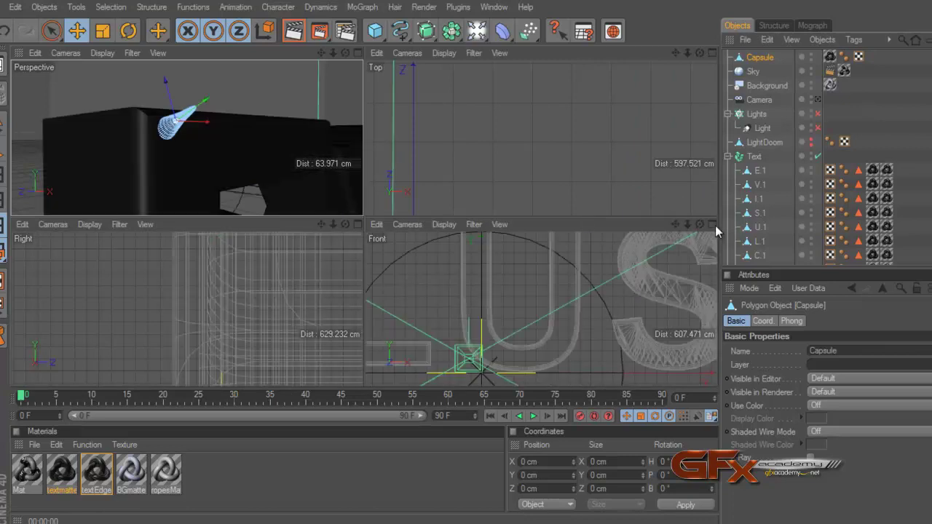
# In the maximized front view, move the Capsule spike onto the E's top-left corner
pyautogui.click(713, 224)
pyautogui.scroll(2, 491, 252)
pyautogui.scroll(3, 480, 253)
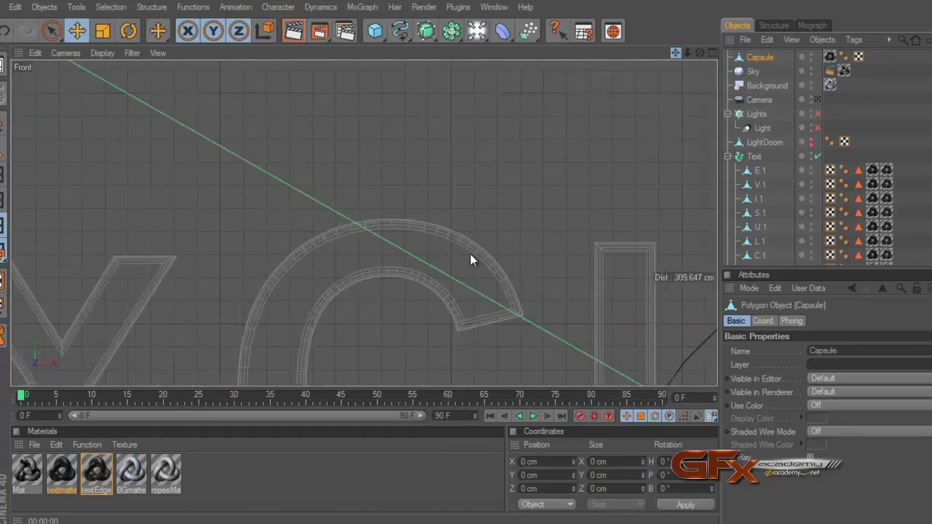
pyautogui.scroll(3, 464, 257)
pyautogui.scroll(2, 465, 262)
pyautogui.scroll(1, 444, 211)
pyautogui.scroll(1, 429, 160)
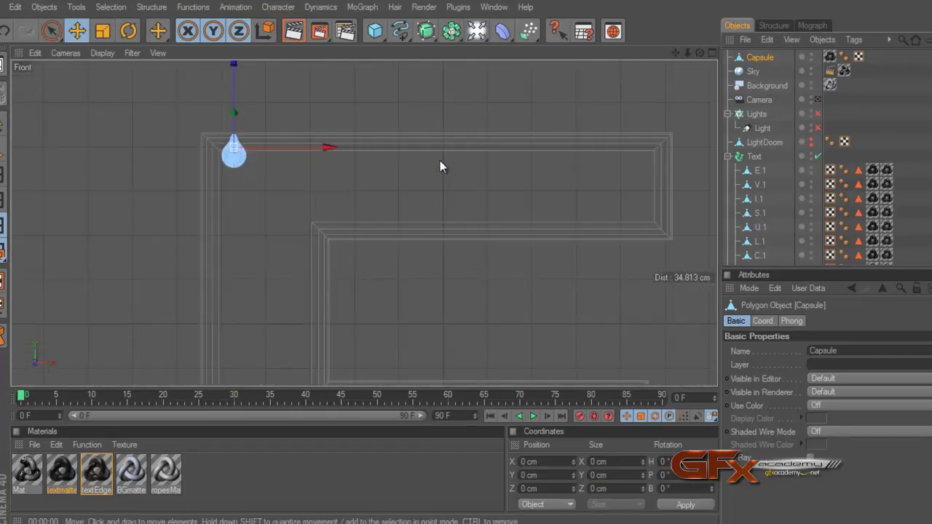
pyautogui.scroll(2, 458, 160)
pyautogui.moveTo(677, 53); pyautogui.dragTo(490, 268)
pyautogui.keyDown('alt'); pyautogui.moveTo(491, 268); pyautogui.dragTo(471, 262, button='middle'); pyautogui.keyUp('alt')
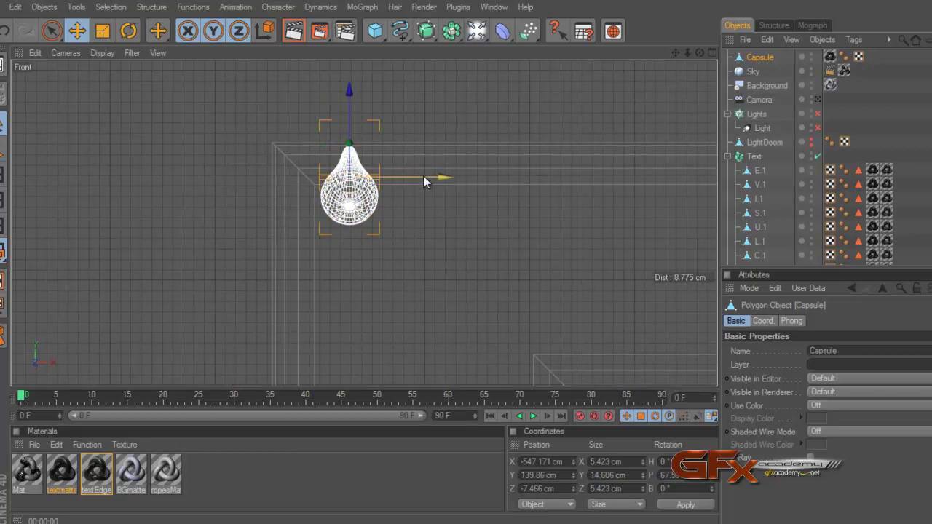
pyautogui.moveTo(423, 176); pyautogui.dragTo(468, 257)
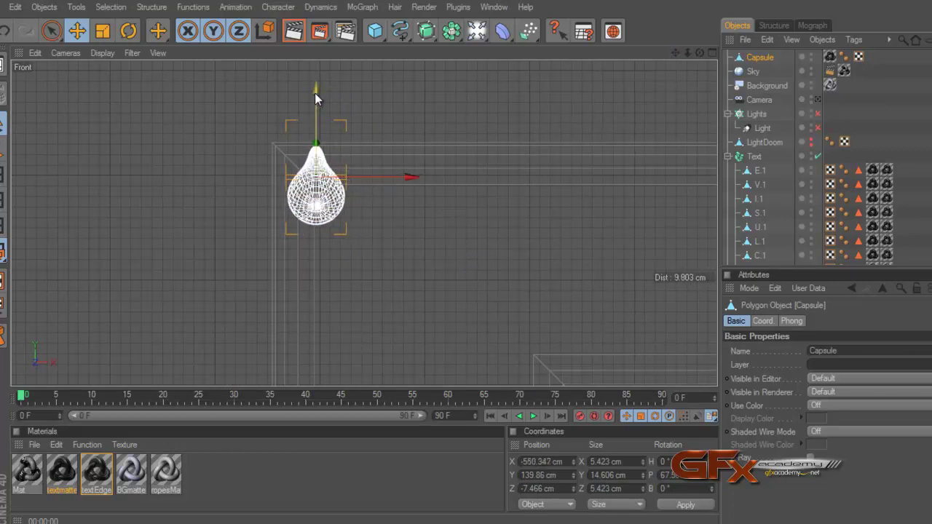
pyautogui.moveTo(315, 92); pyautogui.dragTo(466, 257)
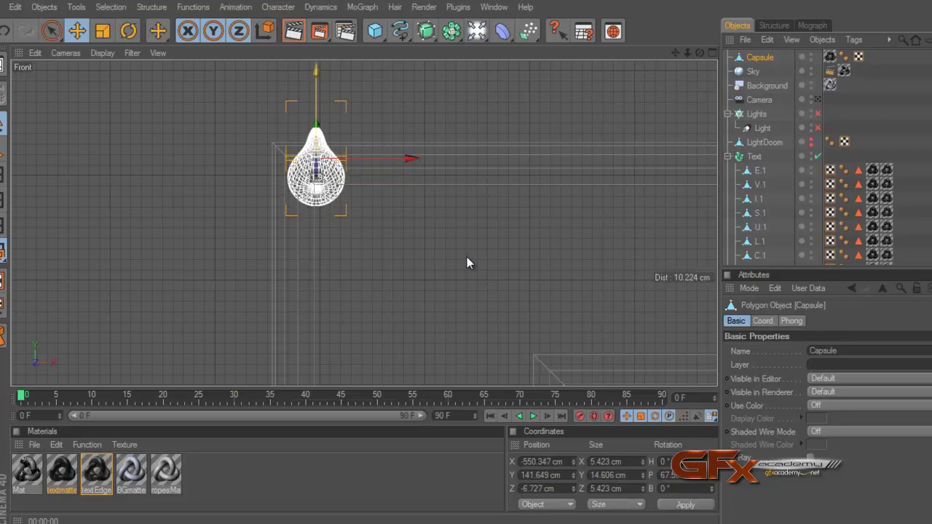
pyautogui.moveTo(374, 159); pyautogui.dragTo(372, 159)
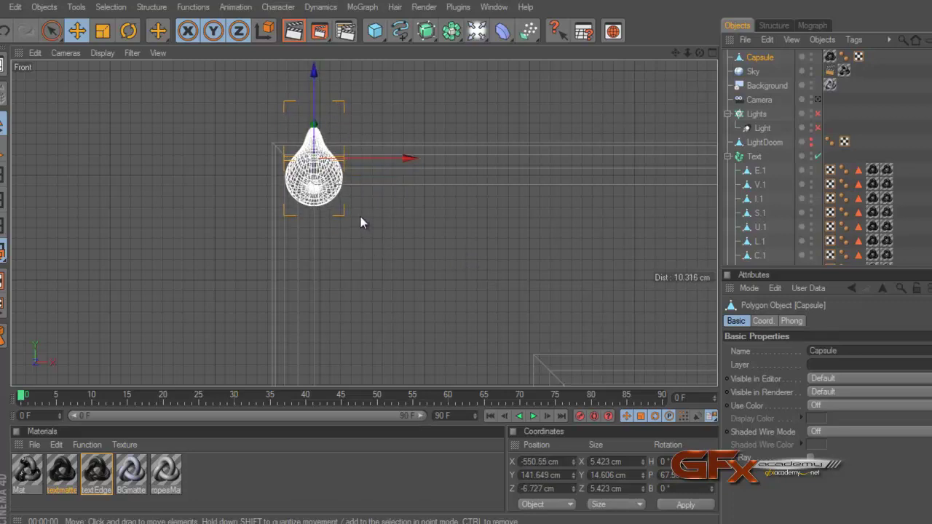
# Lower the spike slightly in the perspective view and tilt it about -7.5°
pyautogui.click(711, 53)
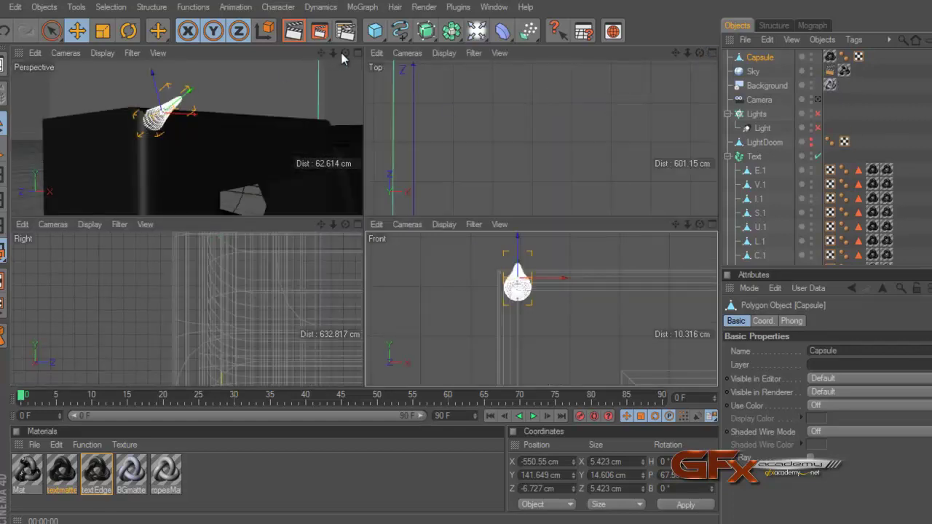
pyautogui.click(357, 53)
pyautogui.moveTo(470, 267); pyautogui.dragTo(464, 255)
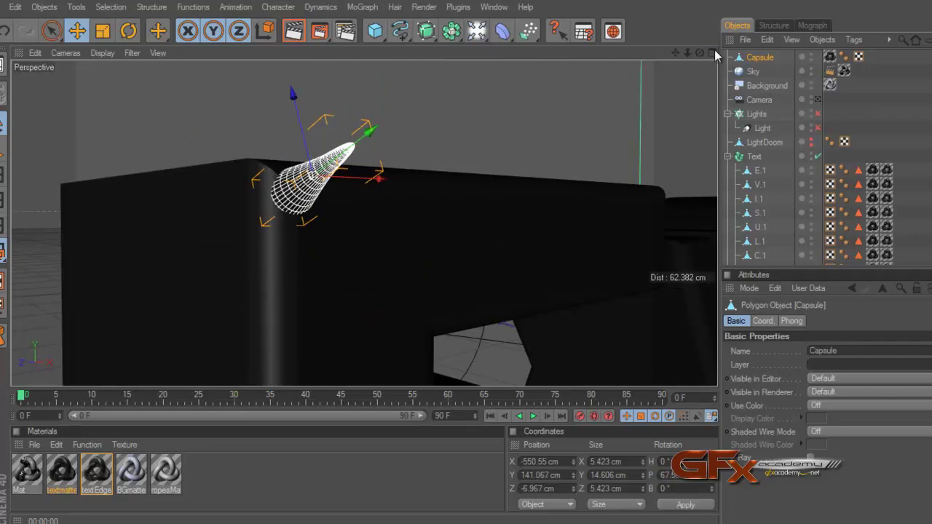
pyautogui.moveTo(702, 54)
pyautogui.mouseDown()
pyautogui.moveTo(466, 252)
pyautogui.moveTo(530, 270)
pyautogui.moveTo(466, 262)
pyautogui.mouseUp()
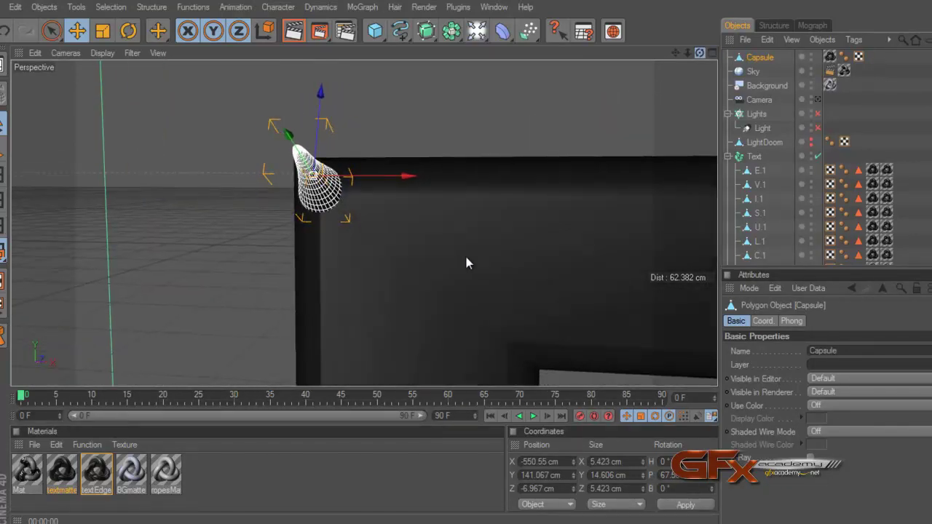
pyautogui.click(129, 32)
pyautogui.moveTo(341, 161)
pyautogui.mouseDown()
pyautogui.moveTo(335, 187)
pyautogui.moveTo(314, 153)
pyautogui.mouseUp()
pyautogui.click(557, 208)
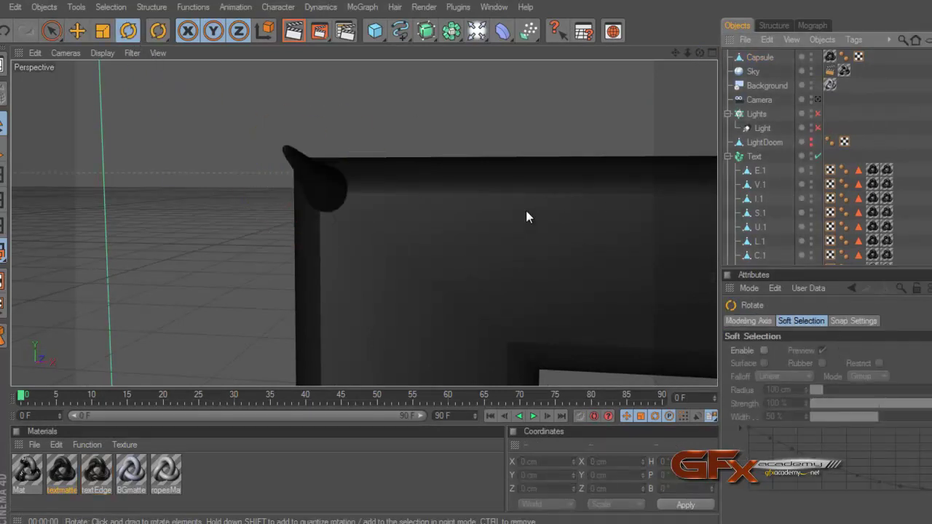
pyautogui.click(447, 225)
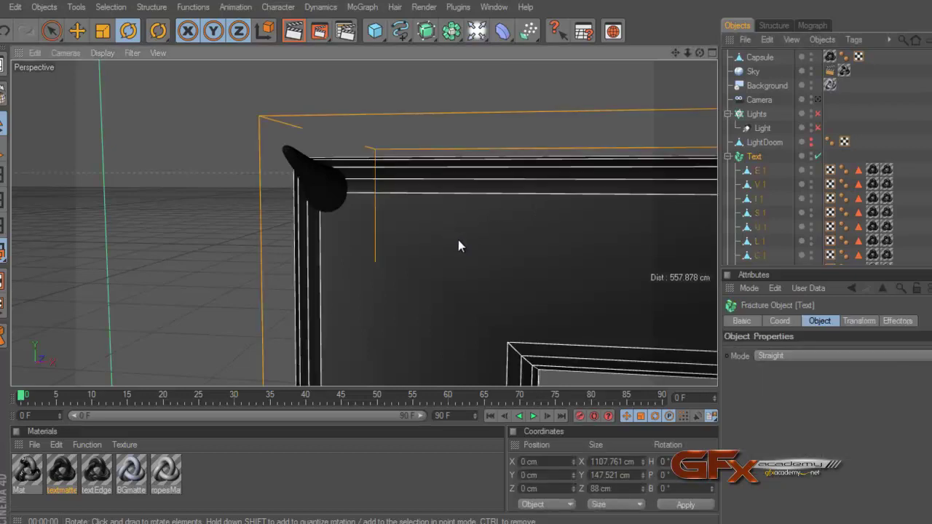
pyautogui.scroll(-2, 757, 248)
pyautogui.click(760, 244)
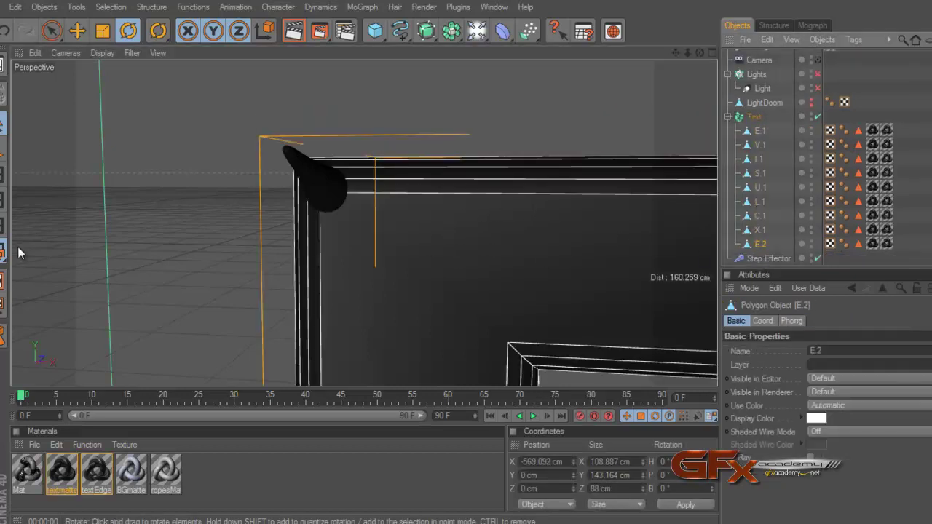
pyautogui.click(501, 286)
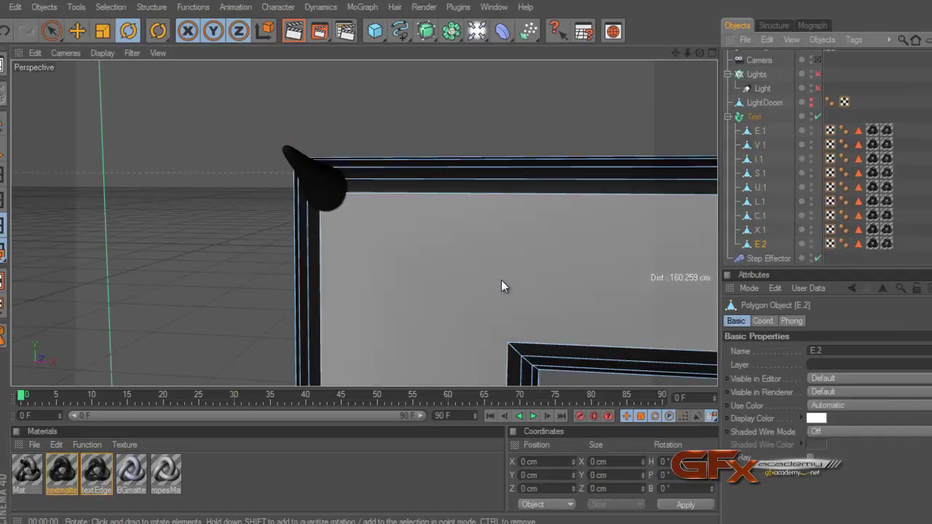
pyautogui.click(463, 267)
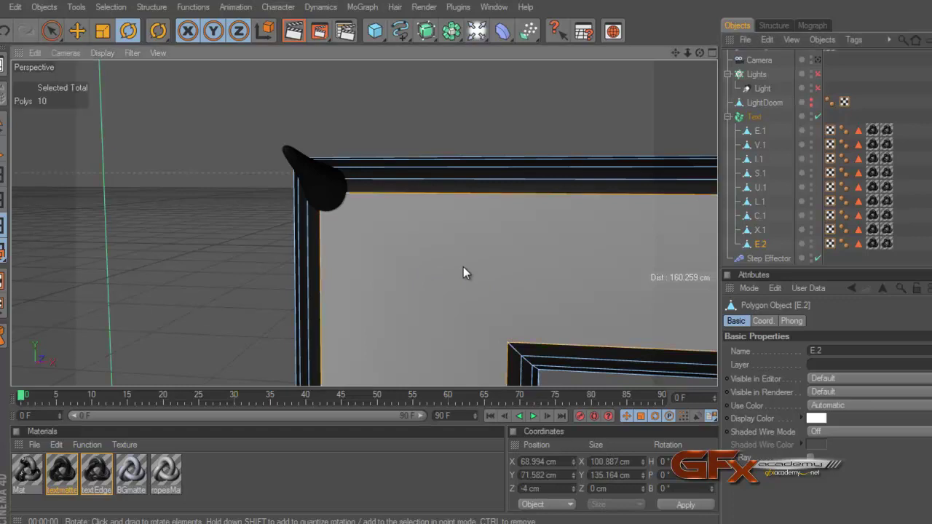
pyautogui.hotkey('ctrl', 'a')
pyautogui.scroll(-3, 466, 247)
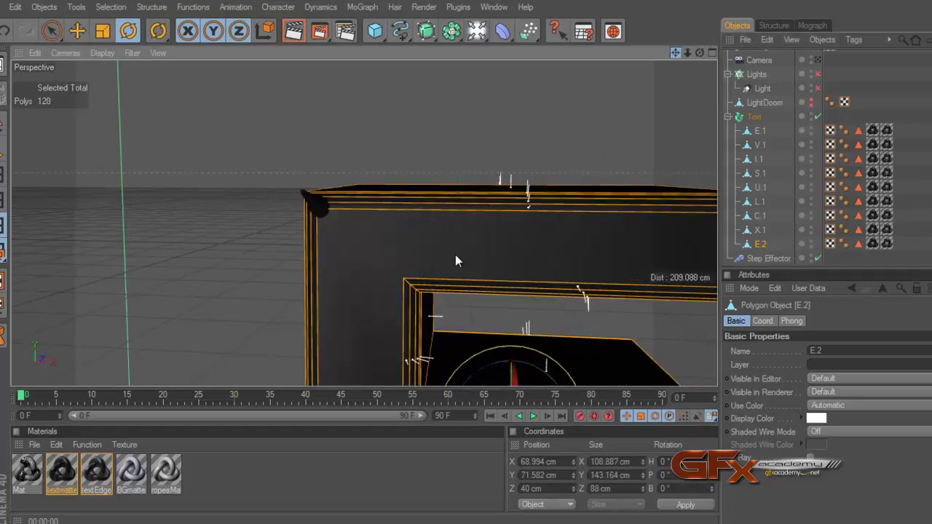
pyautogui.moveTo(456, 260)
pyautogui.keyDown('alt'); pyautogui.mouseDown()
pyautogui.moveTo(469, 262)
pyautogui.moveTo(525, 197)
pyautogui.mouseUp(); pyautogui.keyUp('alt')
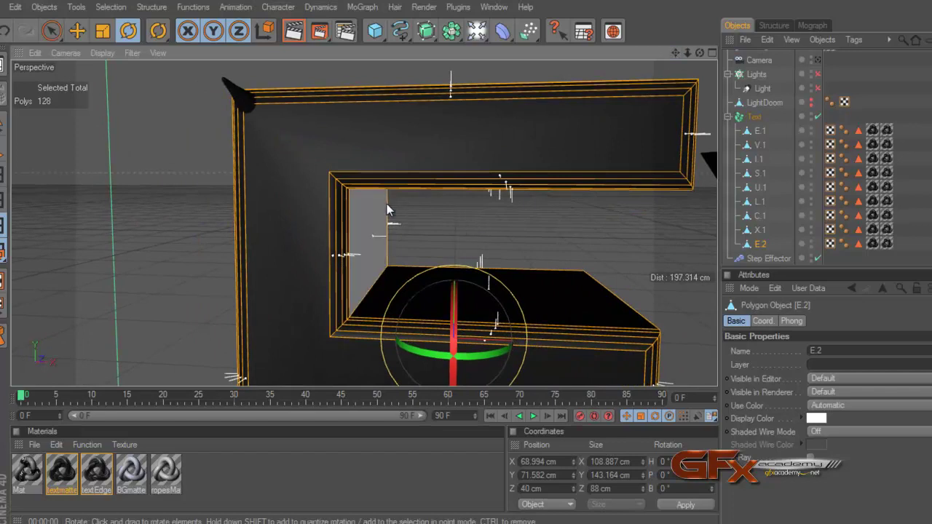
pyautogui.press('v')
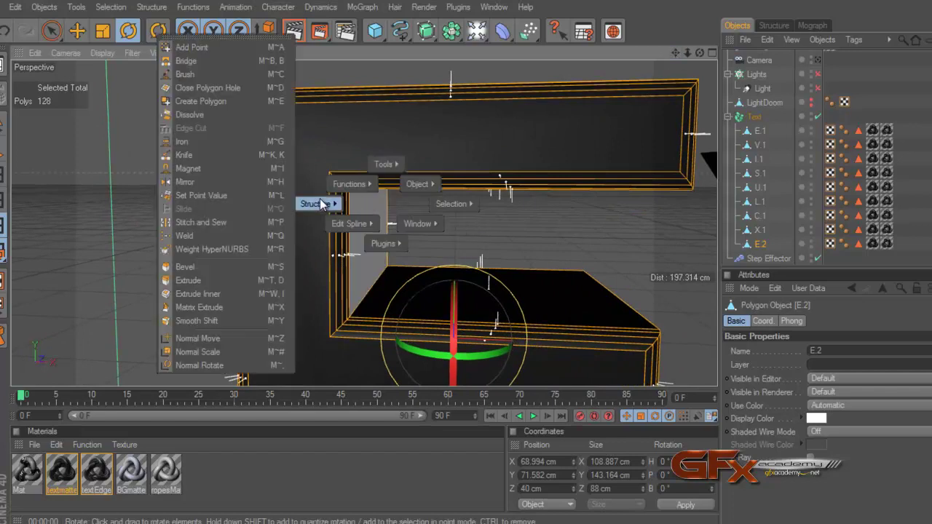
pyautogui.moveTo(350, 184)
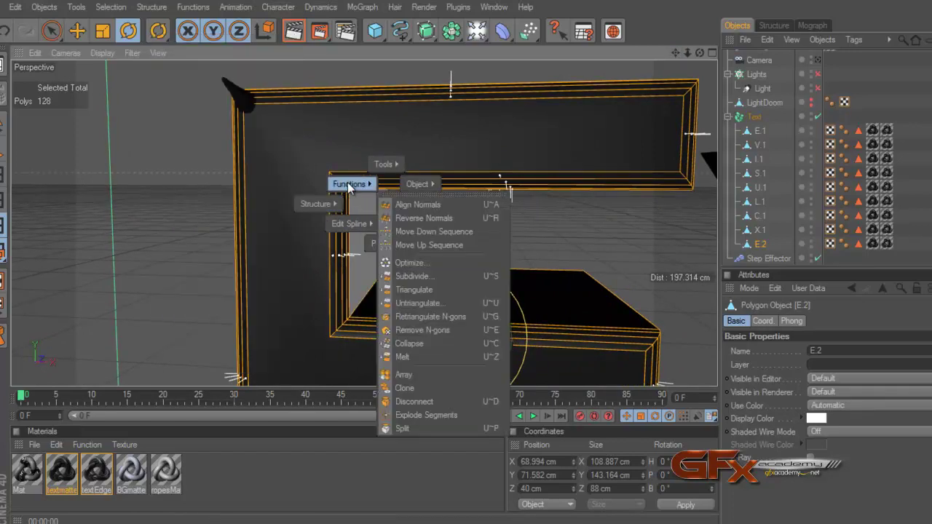
pyautogui.click(429, 275)
pyautogui.moveTo(418, 242); pyautogui.dragTo(633, 153)
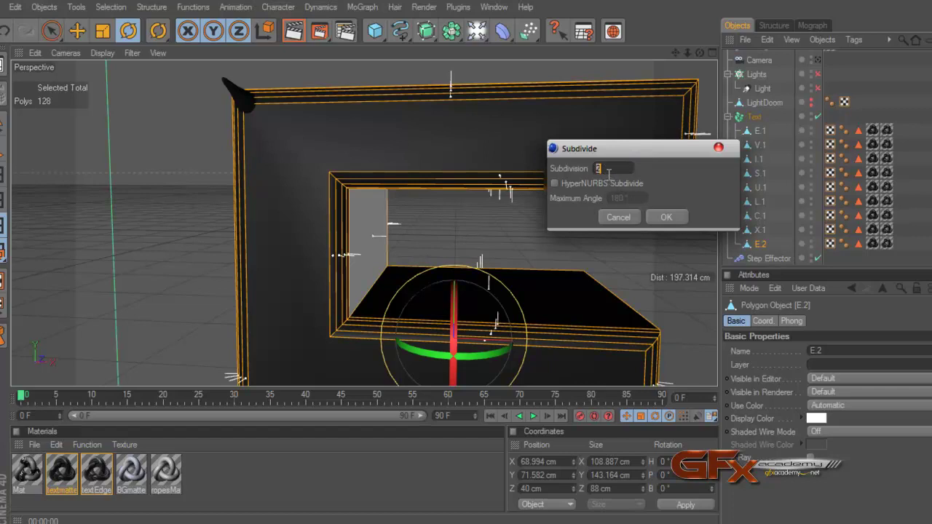
pyautogui.click(660, 216)
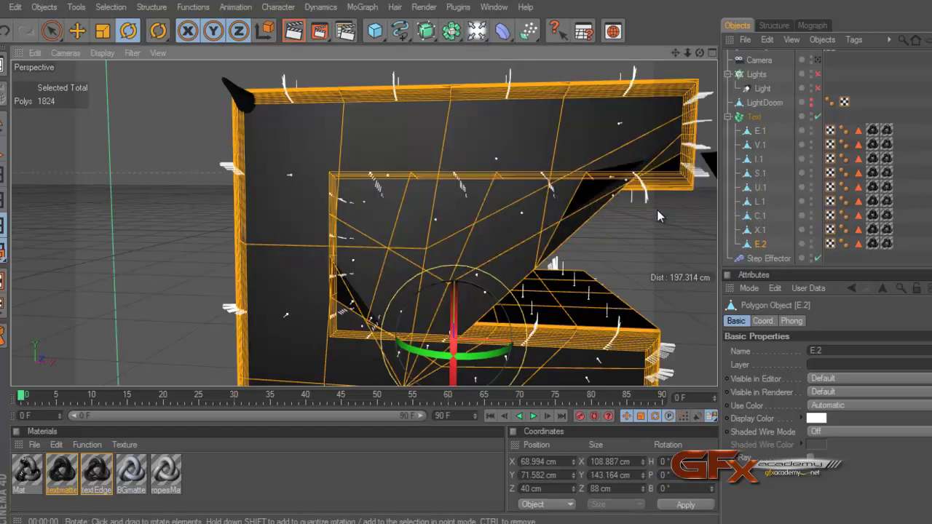
pyautogui.hotkey('ctrl', 'z')
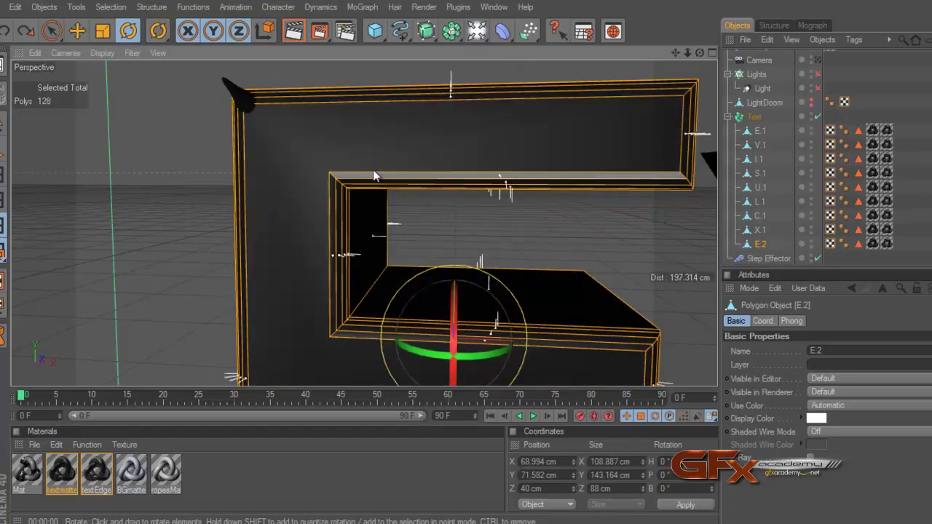
pyautogui.click(295, 195)
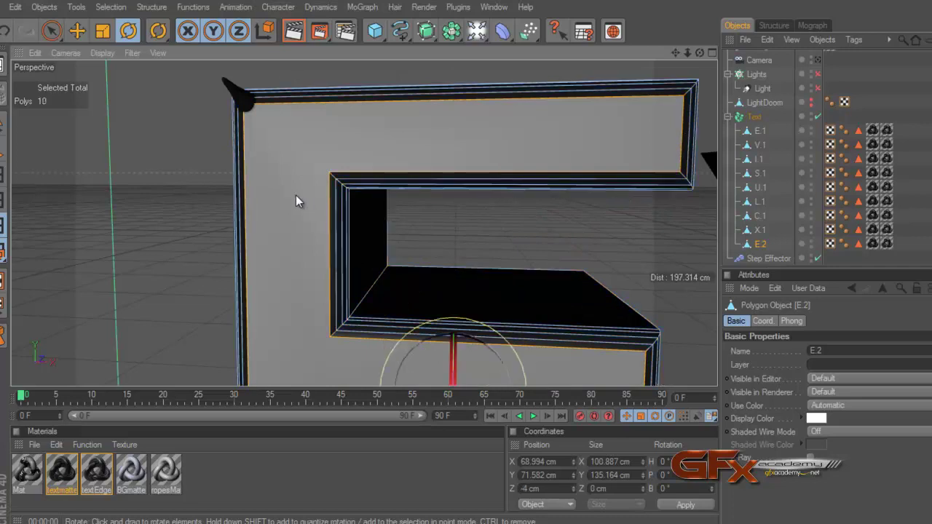
pyautogui.hotkey('ctrl', 'a')
pyautogui.press('v')
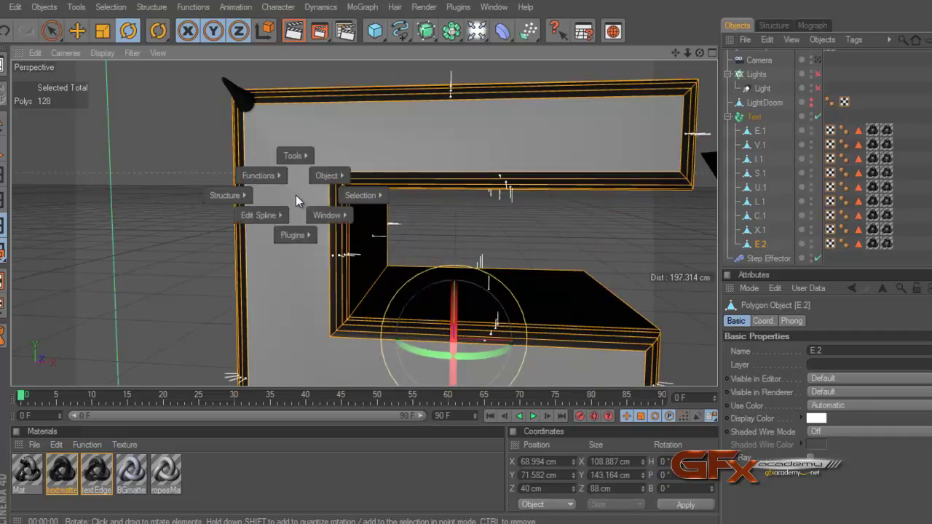
pyautogui.moveTo(259, 175)
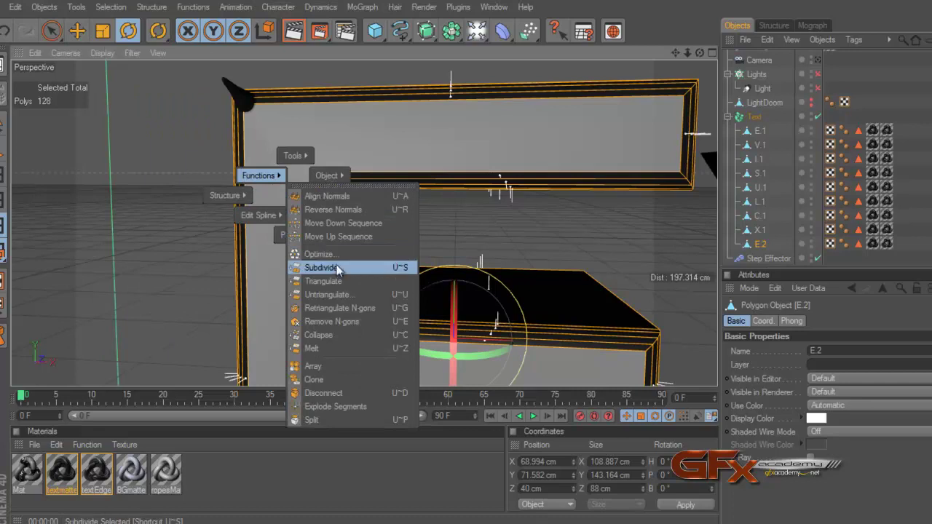
pyautogui.click(335, 268)
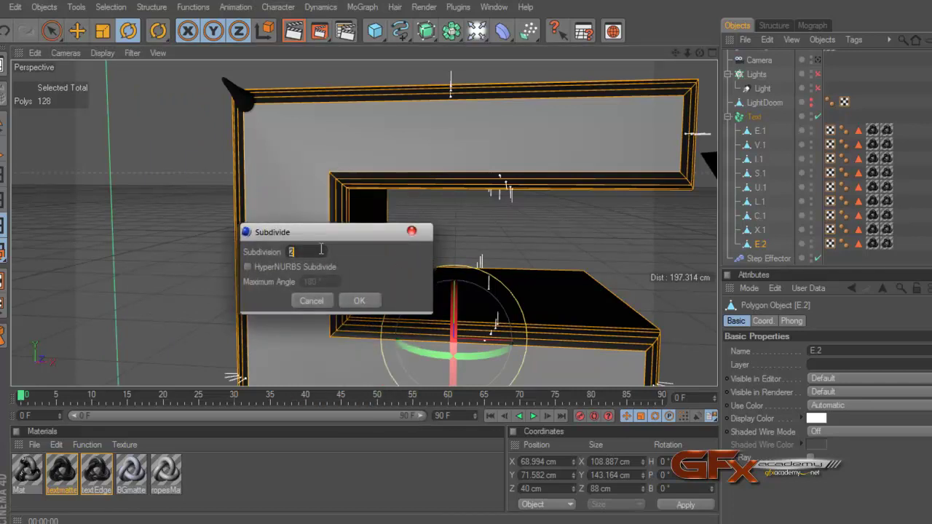
pyautogui.write('3')
pyautogui.click(359, 302)
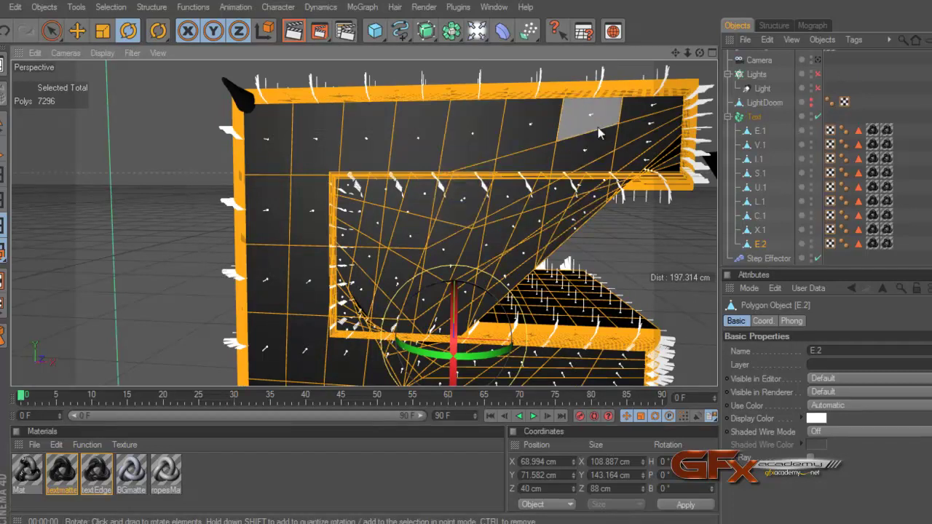
pyautogui.keyDown('alt'); pyautogui.moveTo(571, 132); pyautogui.dragTo(596, 130); pyautogui.keyUp('alt')
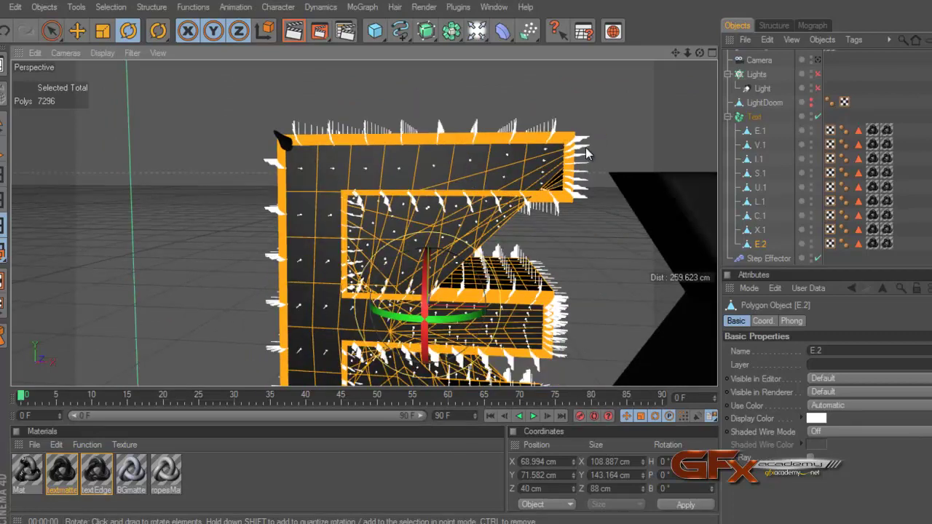
pyautogui.hotkey('ctrl', 'z')
pyautogui.doubleClick(482, 145)
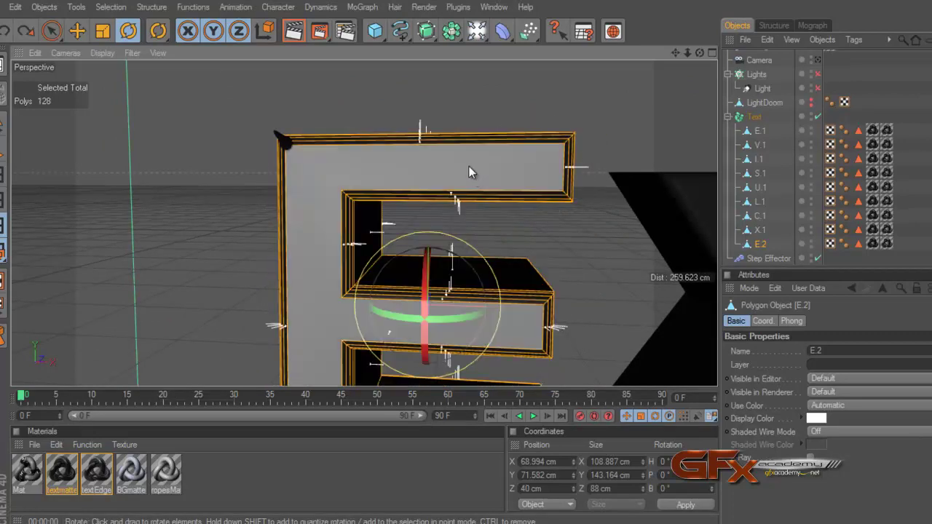
pyautogui.press('v')
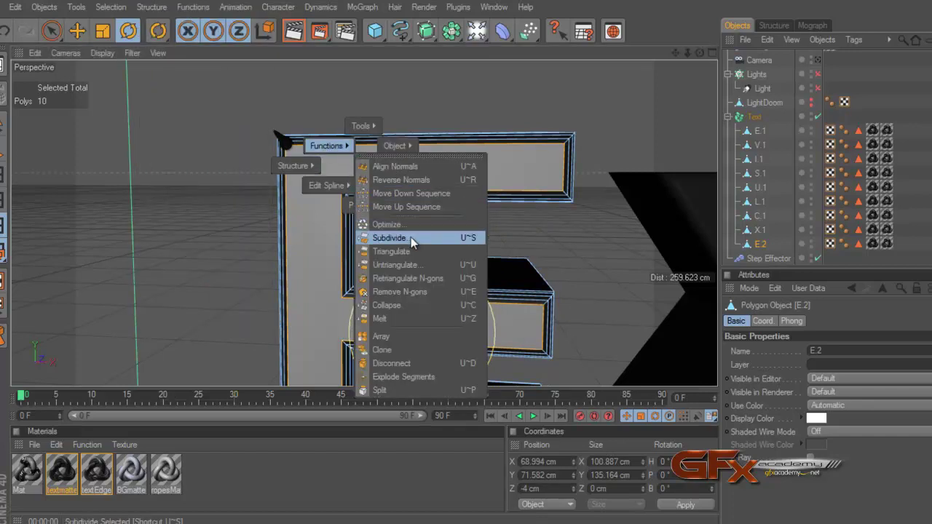
pyautogui.click(411, 237)
pyautogui.click(428, 270)
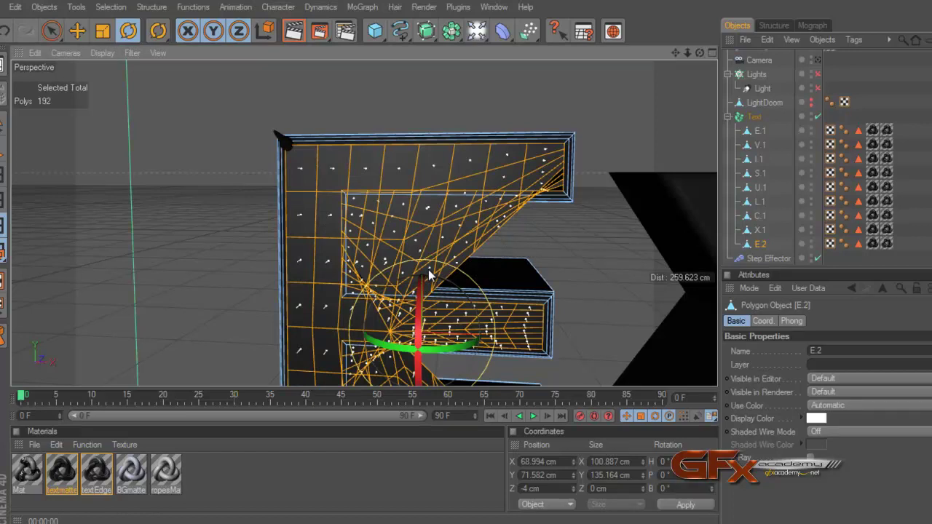
pyautogui.hotkey('ctrl', 'z')
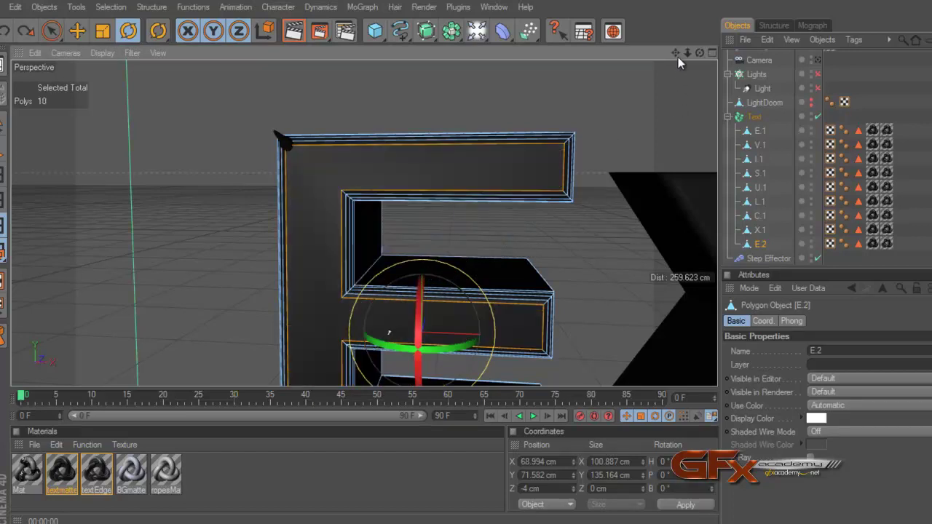
pyautogui.moveTo(701, 57); pyautogui.dragTo(468, 264)
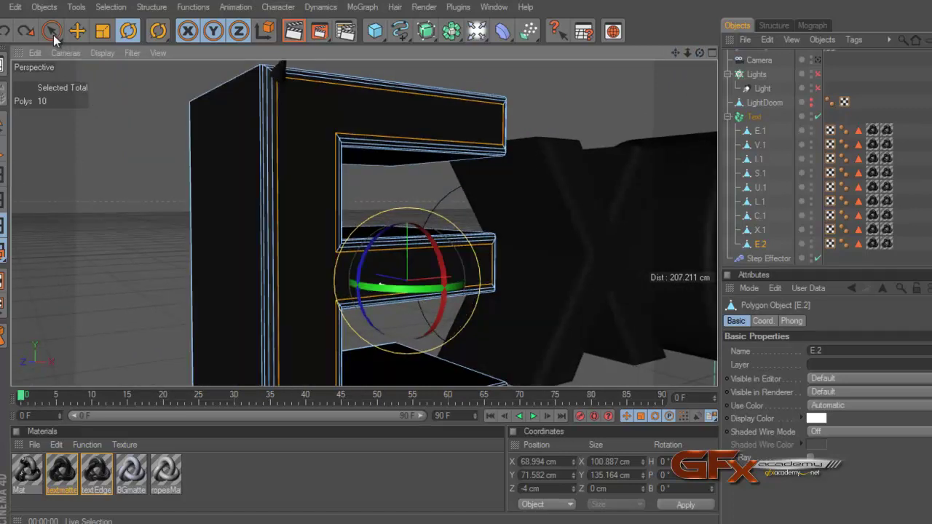
# Select all E polygons and try a level-8 subdivision, then undo it as too dense
pyautogui.click(53, 33)
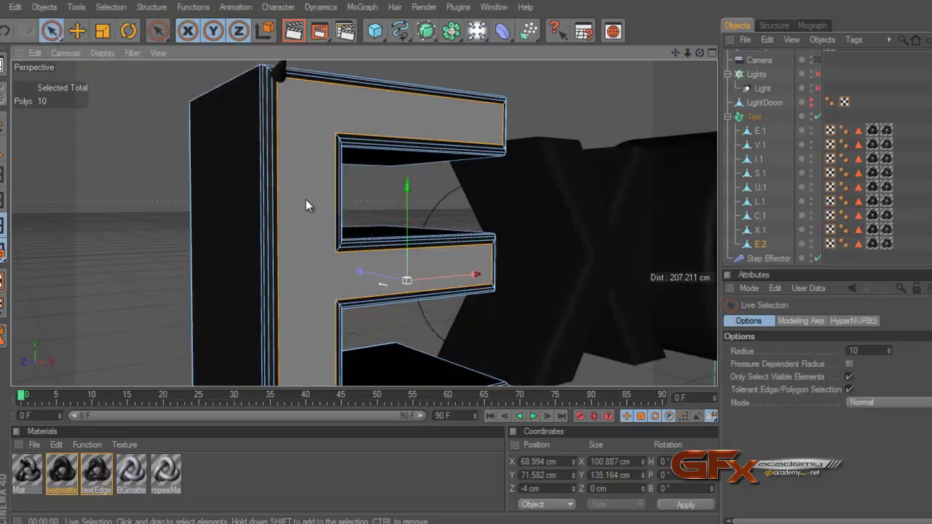
pyautogui.hotkey('ctrl', 'a')
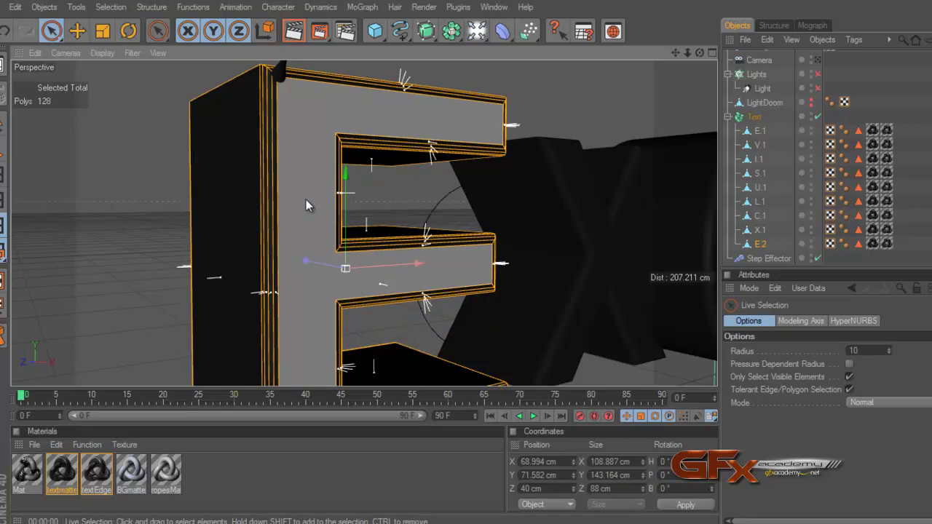
pyautogui.press('v')
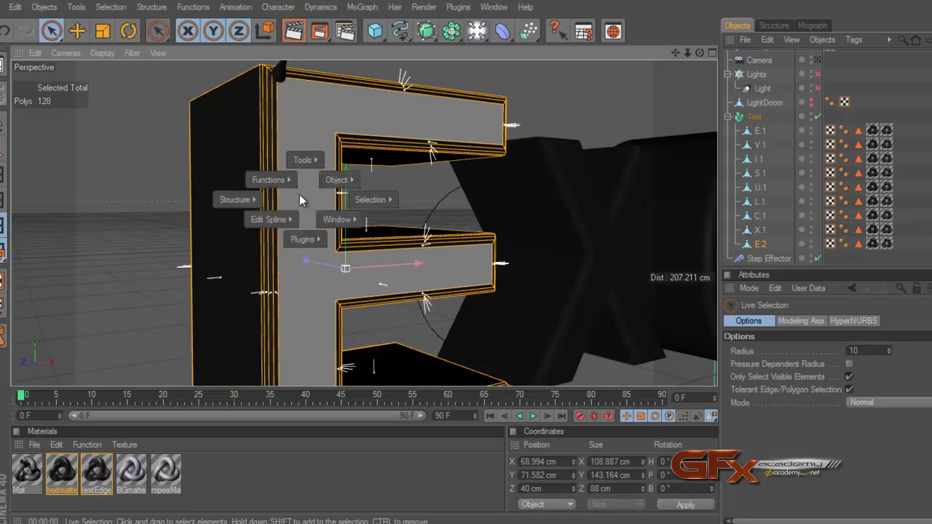
pyautogui.click(348, 270)
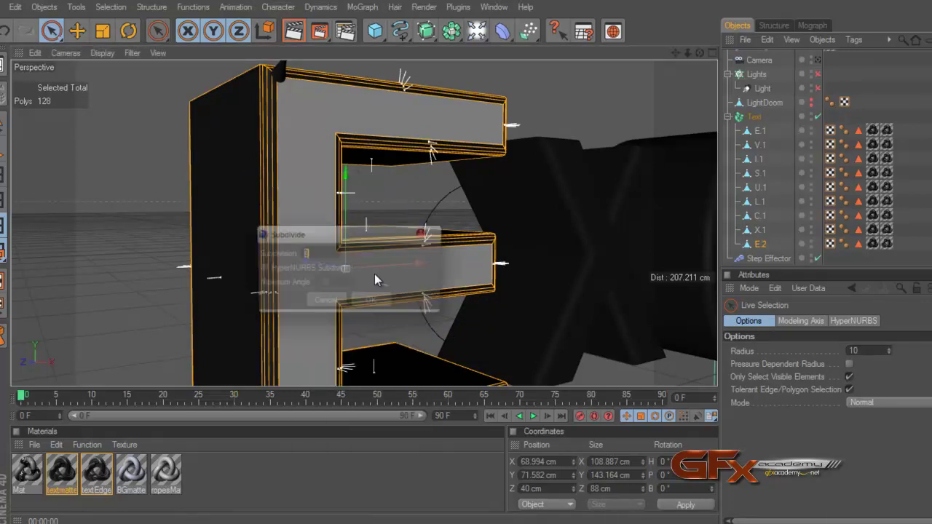
pyautogui.moveTo(340, 237); pyautogui.dragTo(655, 199)
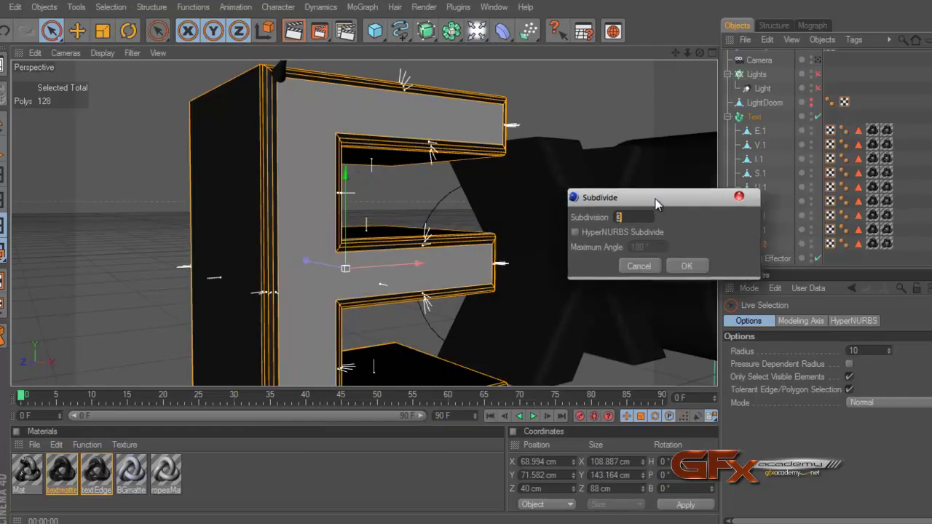
pyautogui.write('8')
pyautogui.click(685, 267)
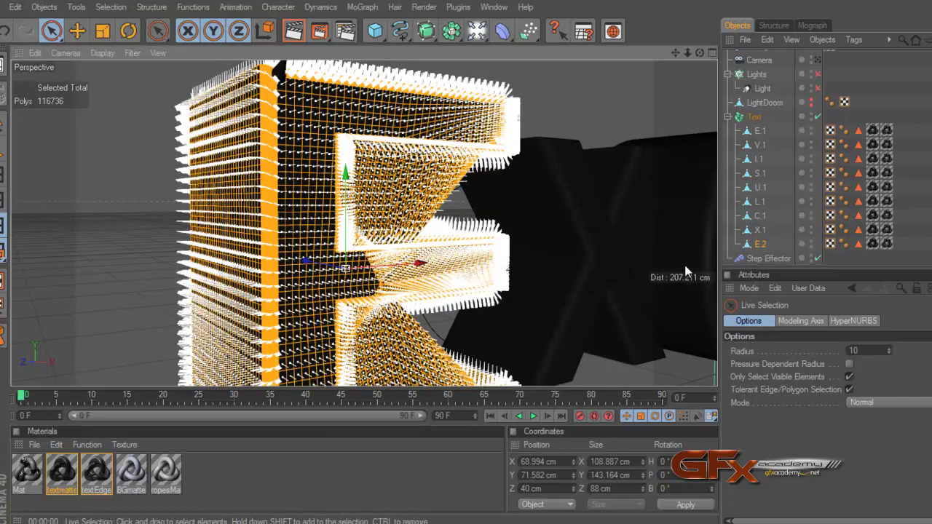
pyautogui.hotkey('ctrl', 'z')
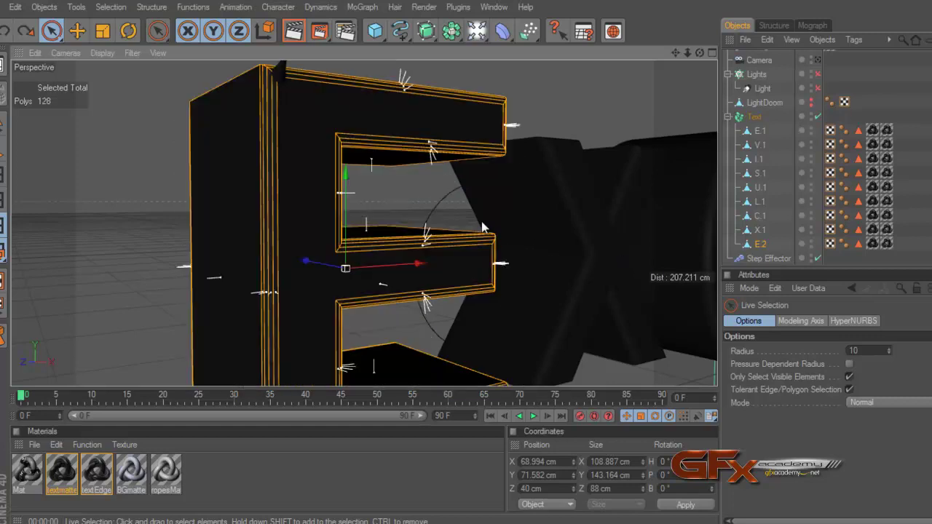
# Subdivide the E with Subdivision 1, raising it from 128 to 456 polygons
pyautogui.rightClick(303, 216)
pyautogui.moveTo(266, 196)
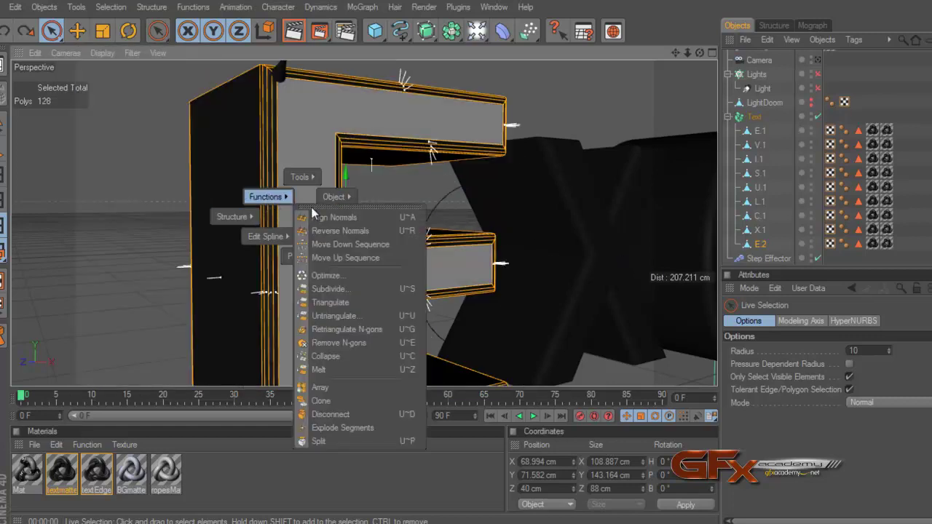
pyautogui.click(353, 289)
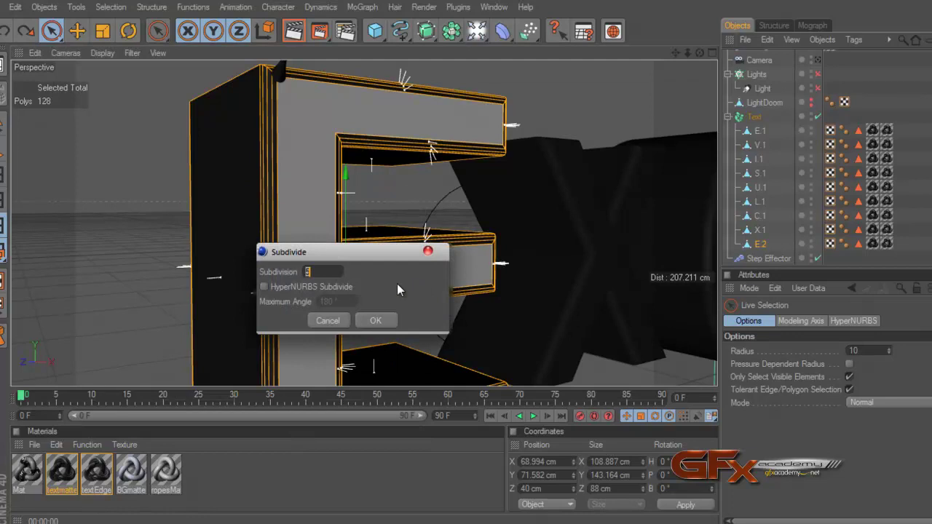
pyautogui.write('1')
pyautogui.click(375, 321)
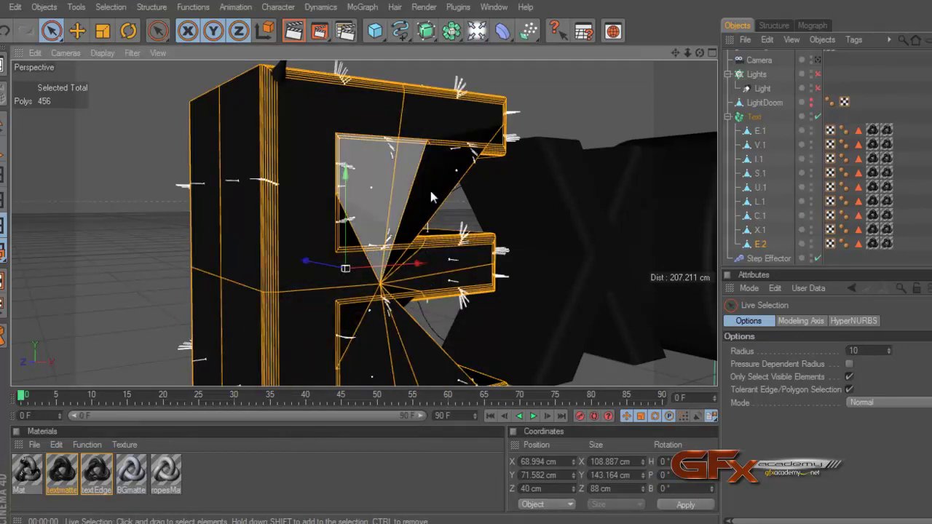
pyautogui.moveTo(475, 263)
pyautogui.keyDown('alt'); pyautogui.mouseDown()
pyautogui.moveTo(395, 262)
pyautogui.moveTo(653, 83)
pyautogui.mouseUp(); pyautogui.keyUp('alt')
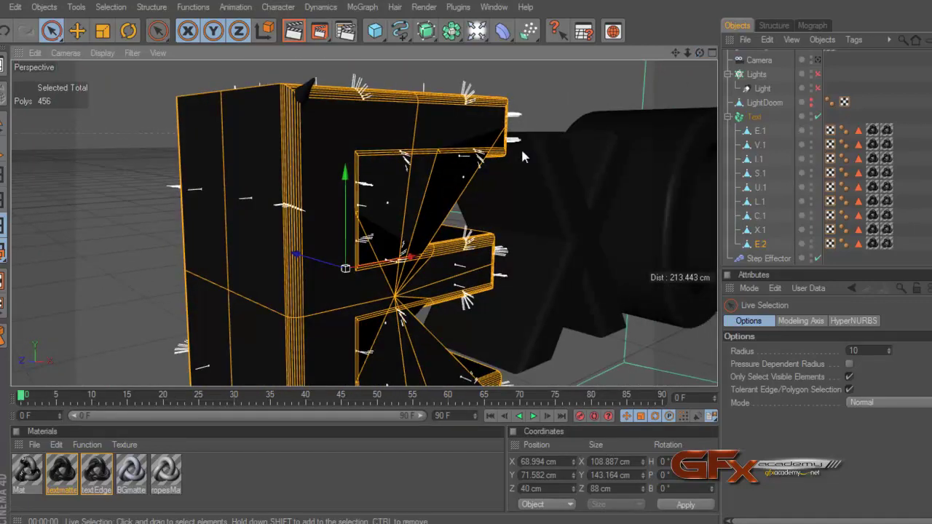
# Undo twice to return the E to 128 polygons, cancelling a subdivide attempt
pyautogui.hotkey('ctrl', 'z')
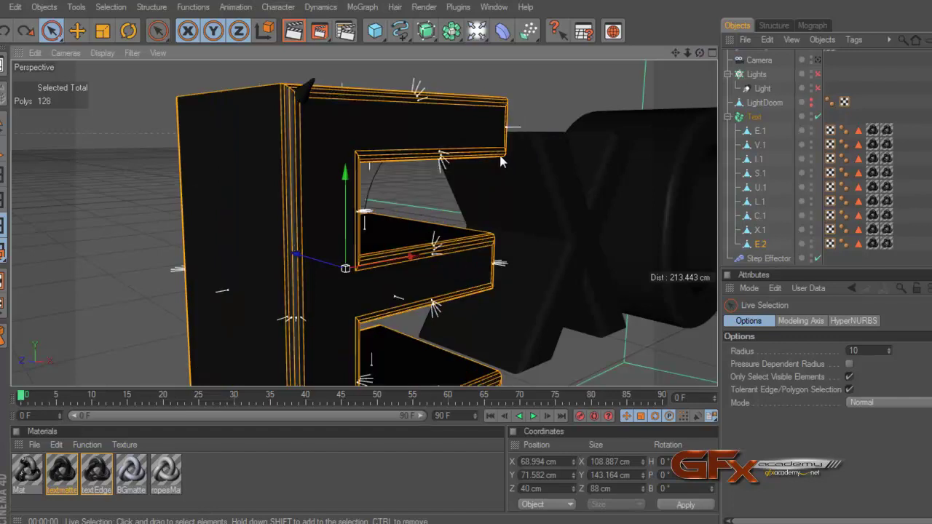
pyautogui.hotkey('ctrl', 'z')
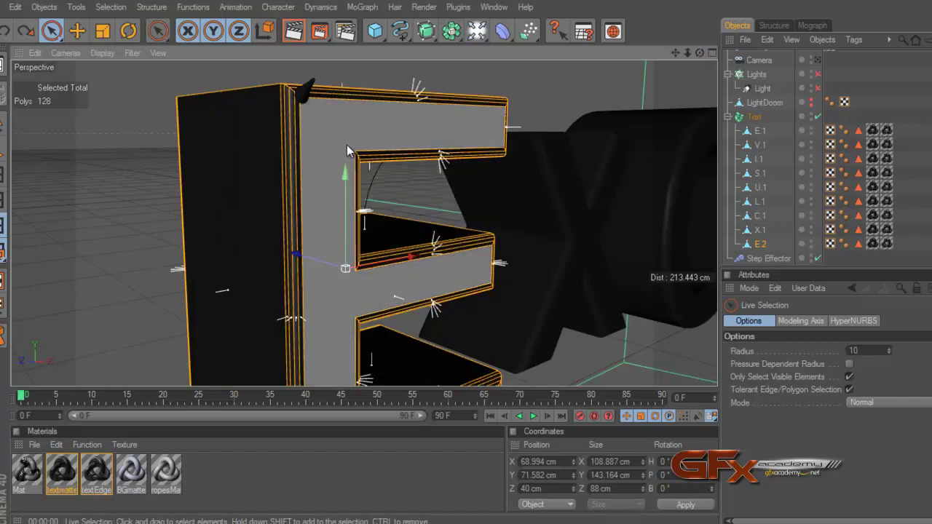
pyautogui.press('v')
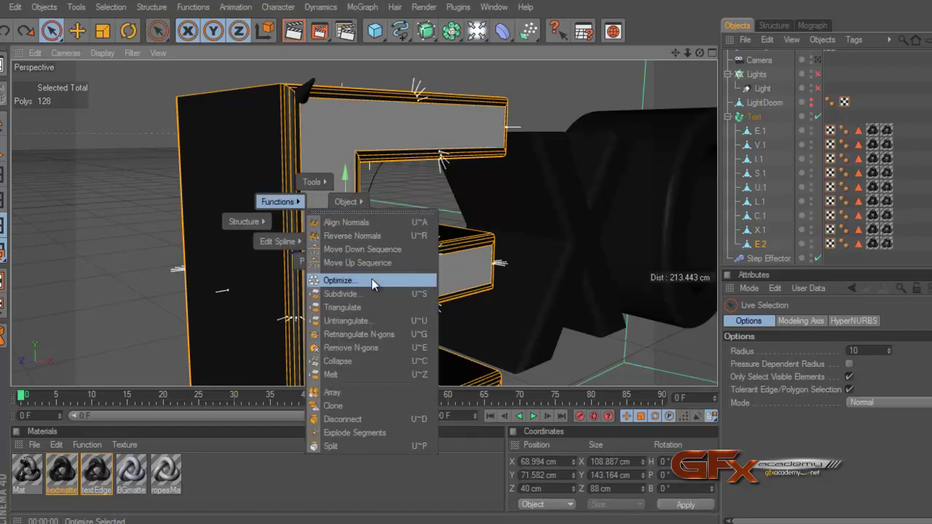
pyautogui.click(373, 292)
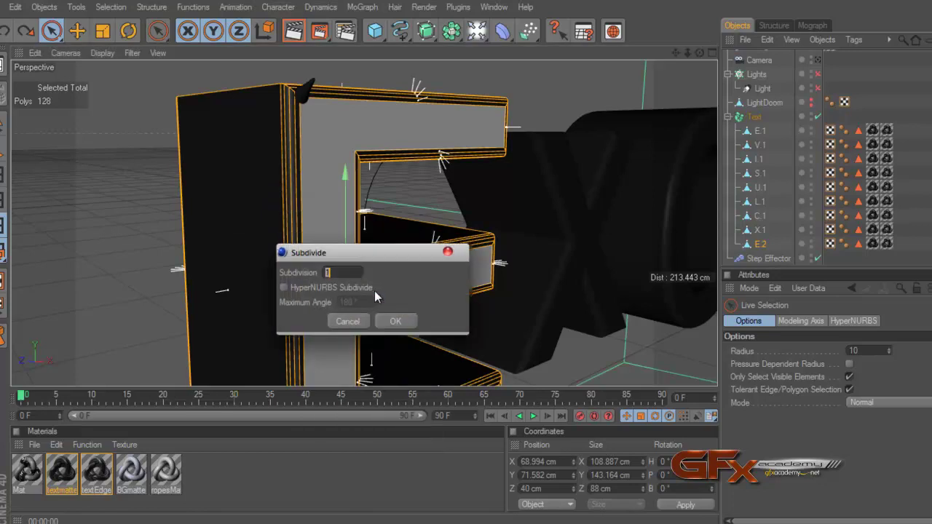
pyautogui.click(352, 324)
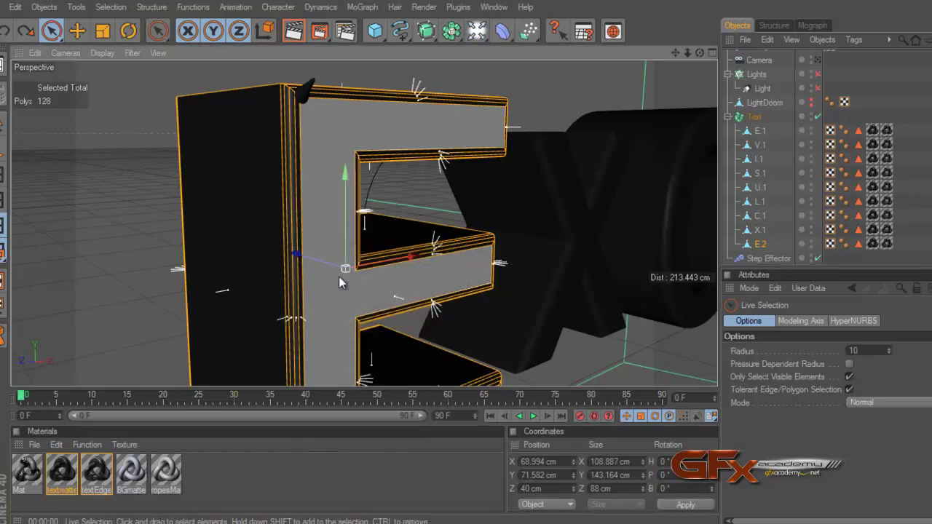
# Triangulate the E's polygons, then subdivide them at level 2 for 3776 polygons
pyautogui.press('v')
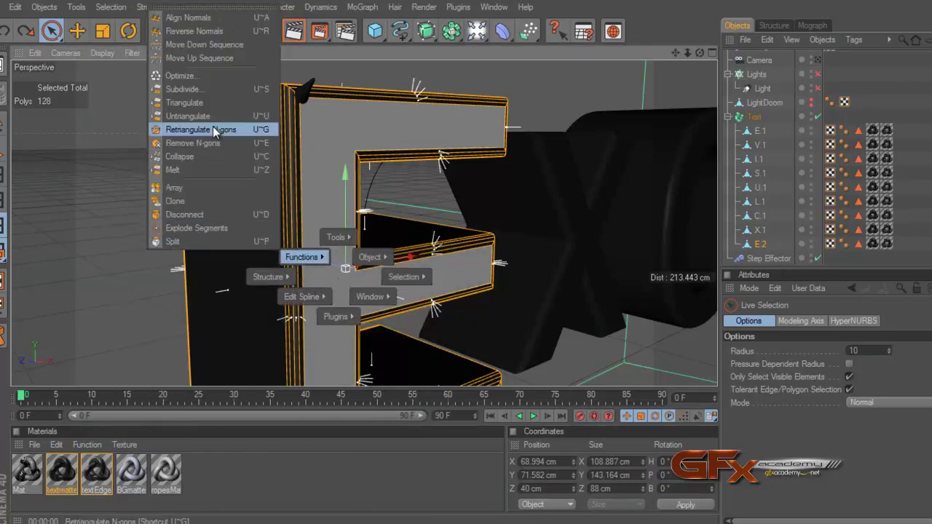
pyautogui.click(209, 102)
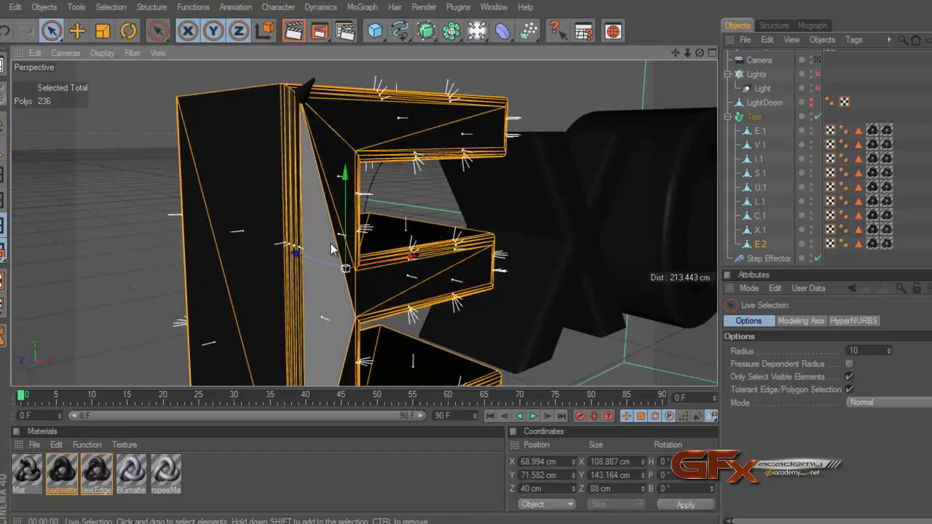
pyautogui.press('v')
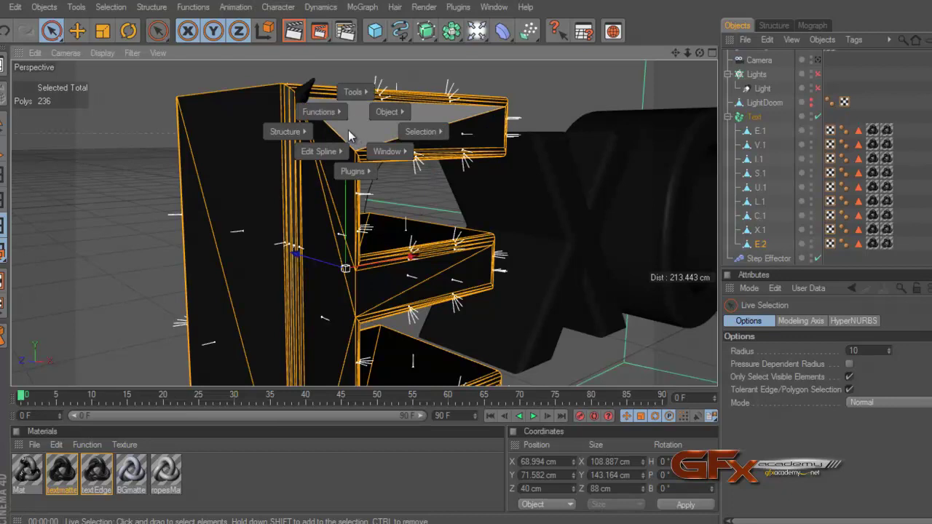
pyautogui.moveTo(319, 112)
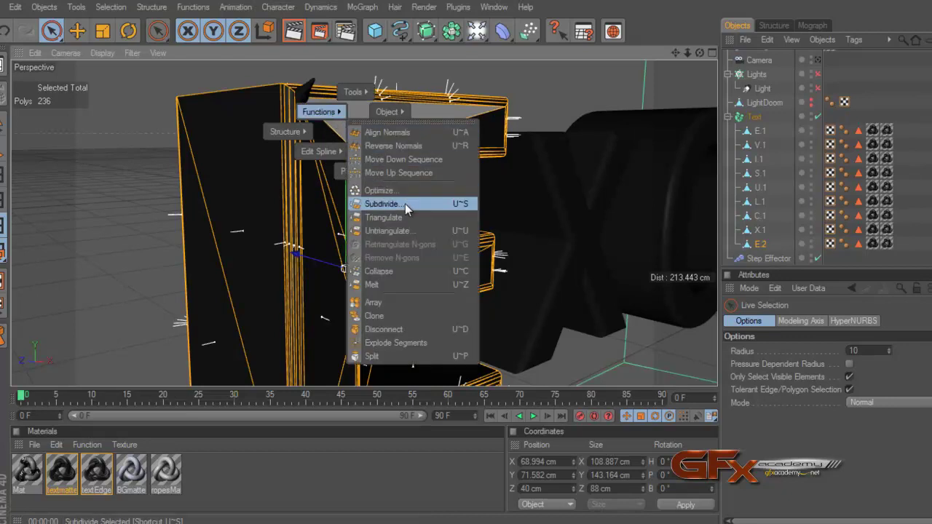
pyautogui.click(404, 204)
pyautogui.moveTo(516, 181); pyautogui.dragTo(568, 178)
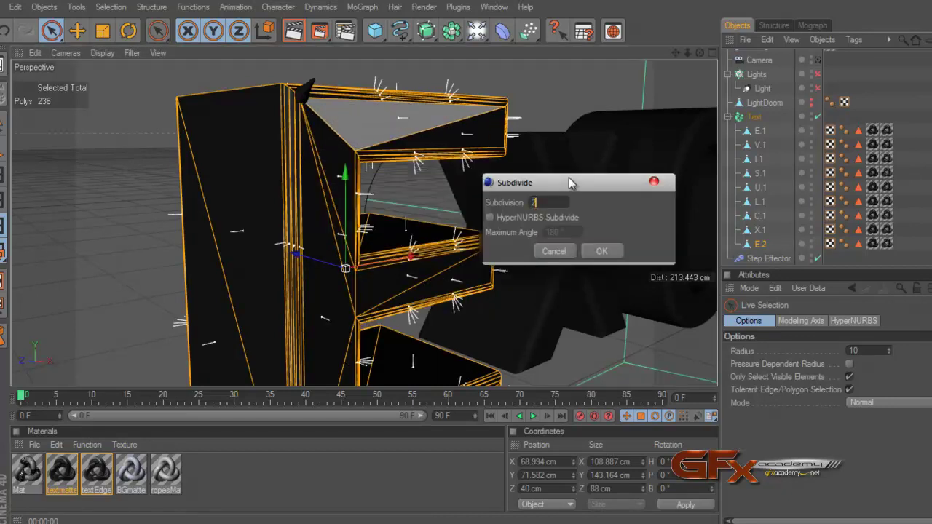
pyautogui.click(602, 250)
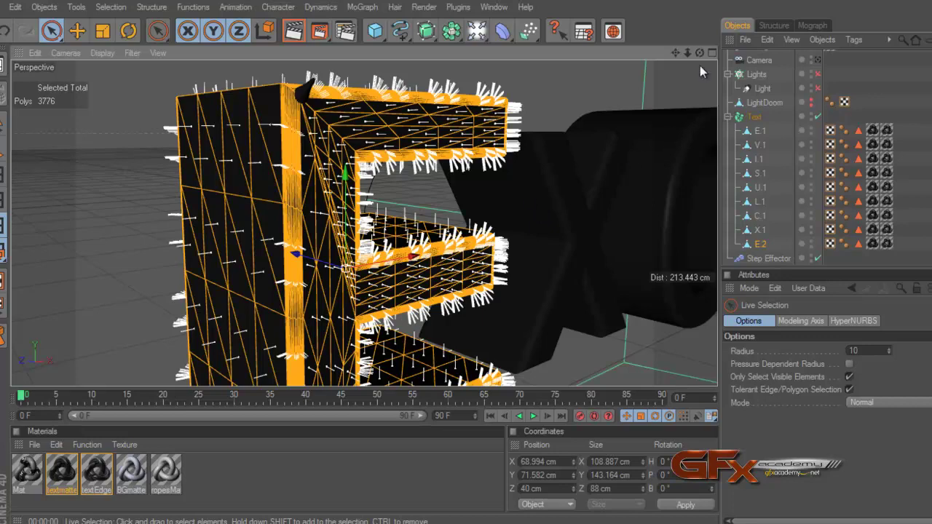
# Select the 9 polygons at the E's top-left corner and subdivide them once into 36
pyautogui.moveTo(699, 53); pyautogui.dragTo(466, 264)
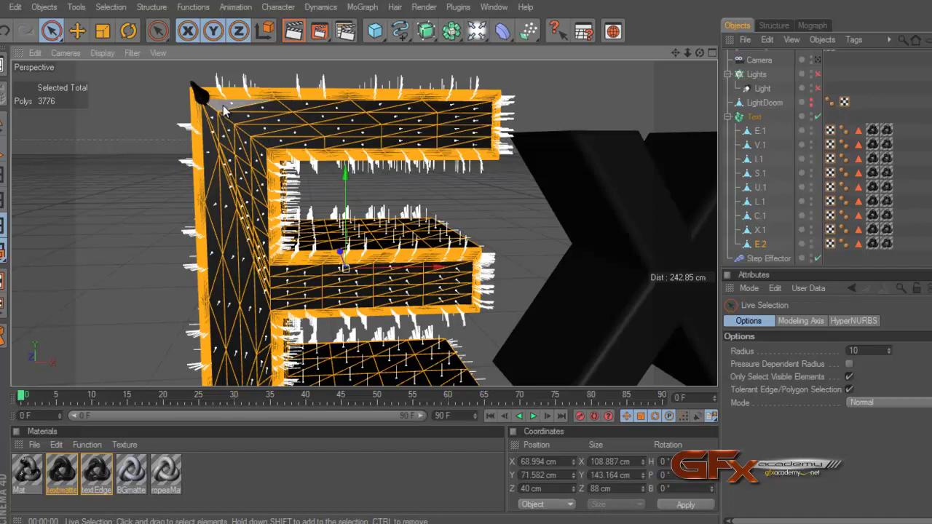
pyautogui.moveTo(224, 108); pyautogui.dragTo(221, 127)
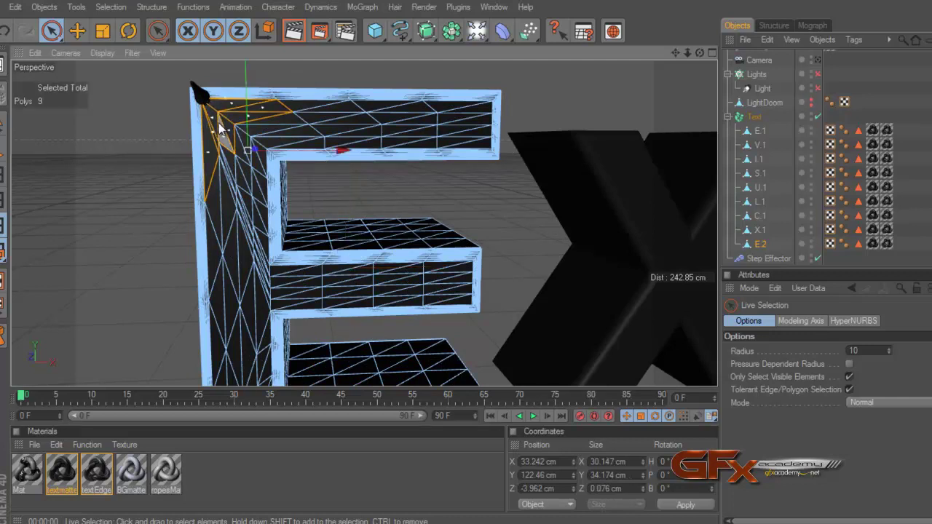
pyautogui.rightClick(220, 127)
pyautogui.moveTo(182, 103)
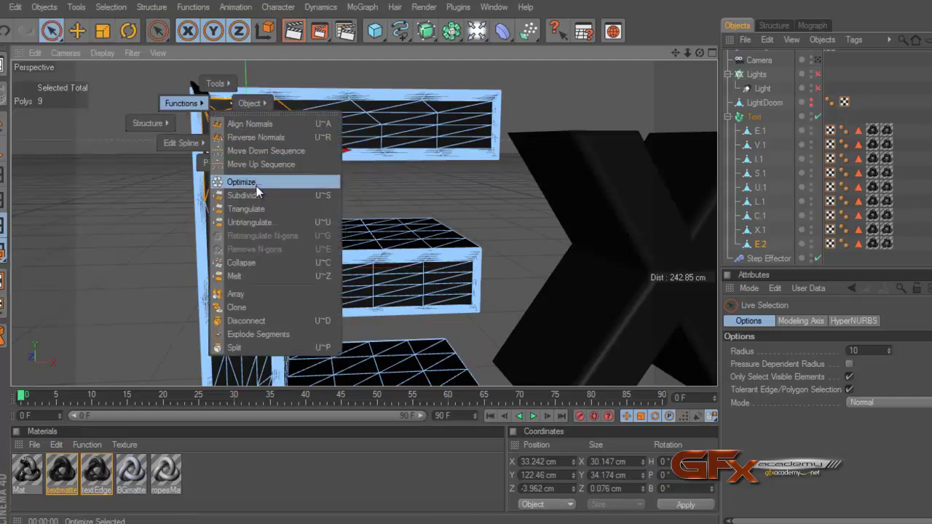
pyautogui.click(255, 195)
pyautogui.write('1')
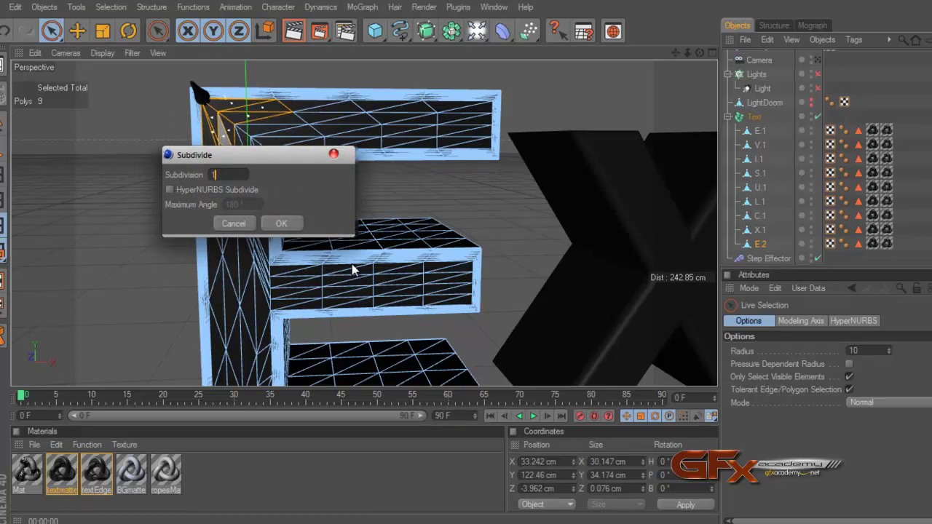
pyautogui.moveTo(284, 157); pyautogui.dragTo(479, 140)
pyautogui.click(477, 207)
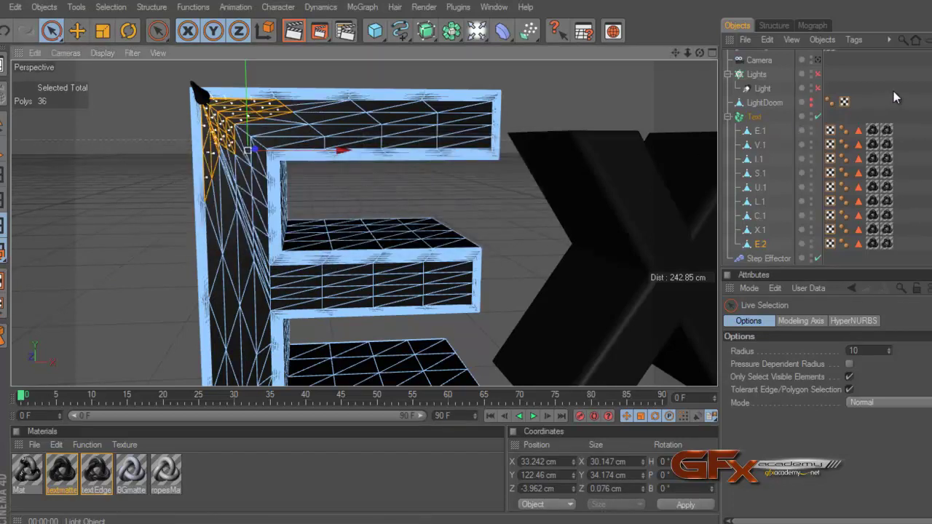
pyautogui.click(479, 148)
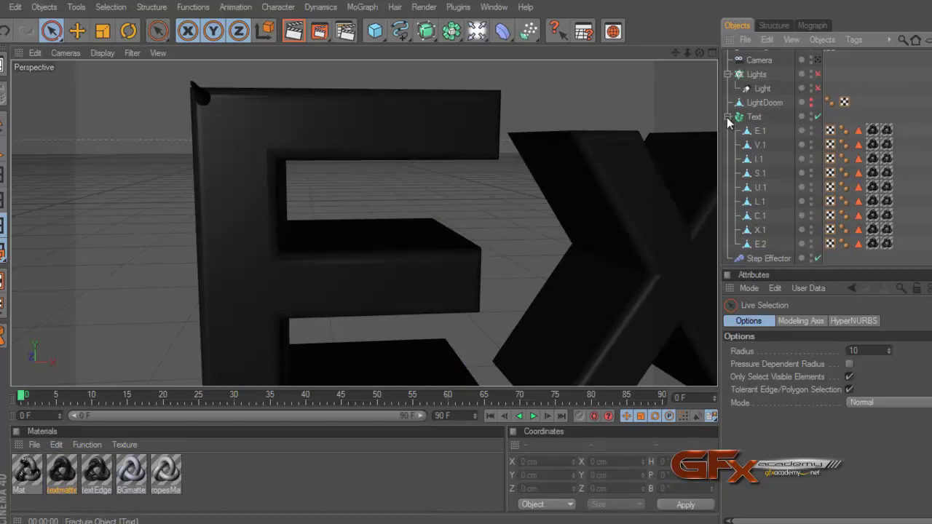
# Select the E.2 letter object in the Object Manager to work on it as a whole
pyautogui.click(754, 117)
pyautogui.click(760, 244)
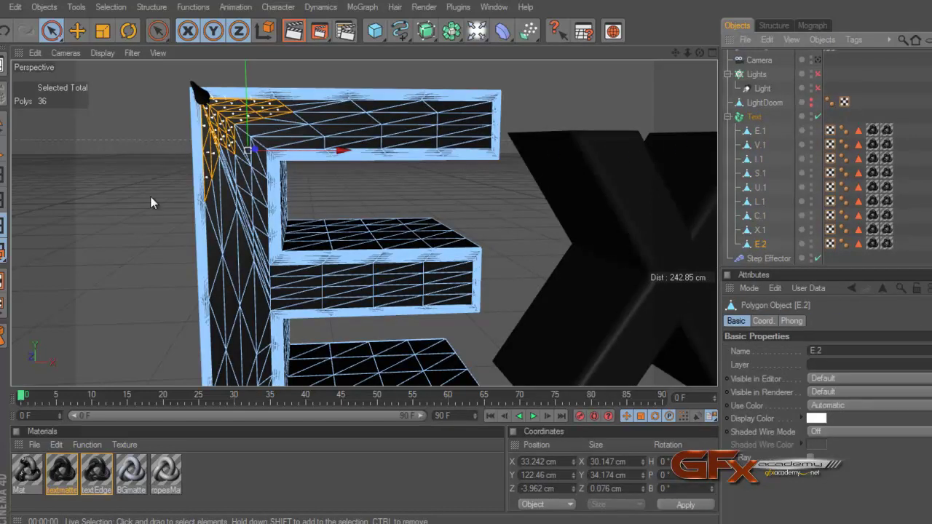
pyautogui.click(4, 123)
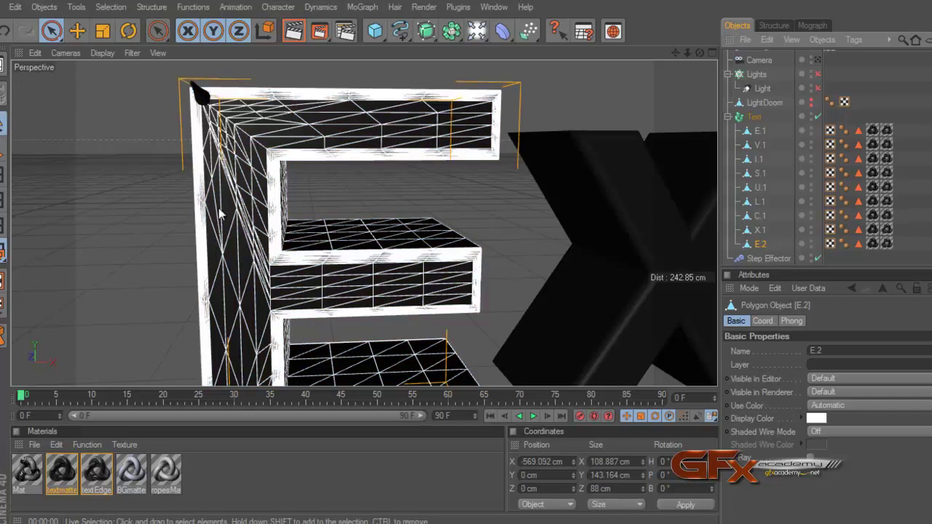
pyautogui.click(304, 148)
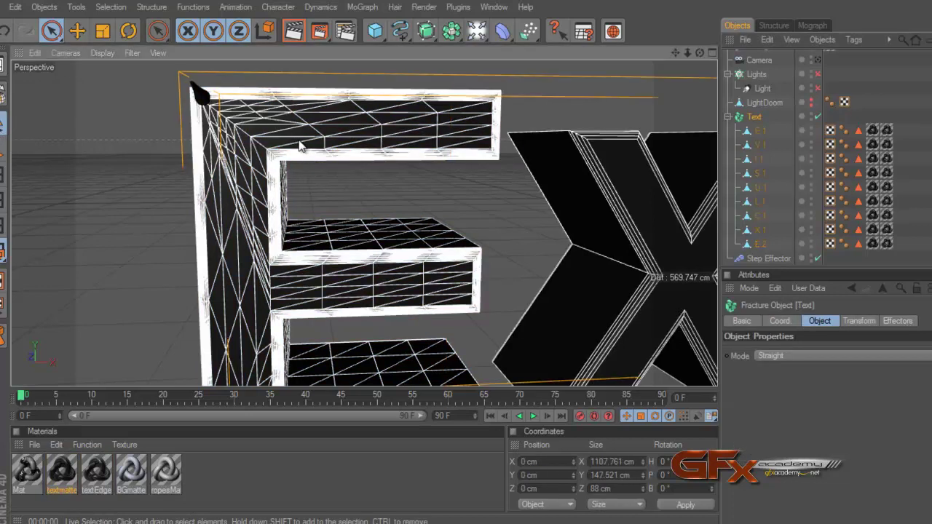
# Optimize E.2 with Polygons, Unused Points and Points checked at 0.01 cm tolerance
pyautogui.click(761, 248)
pyautogui.press('v')
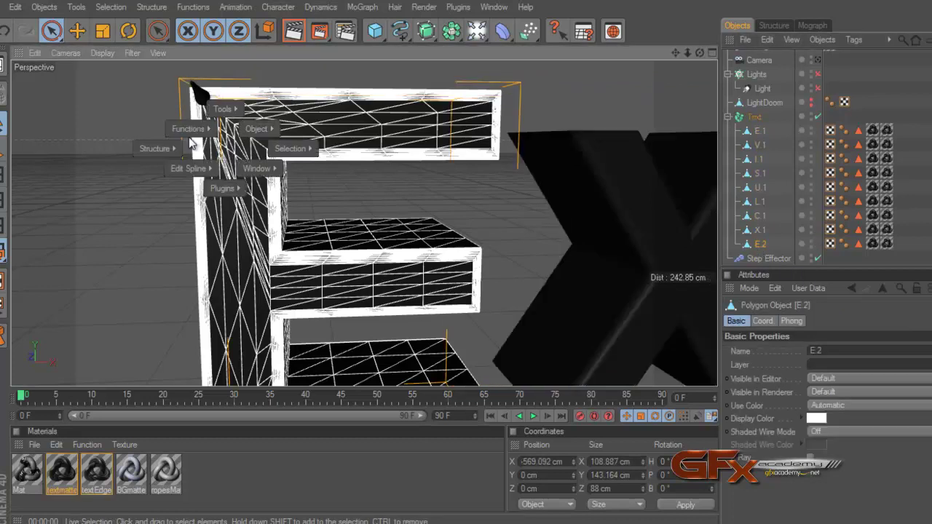
pyautogui.click(266, 208)
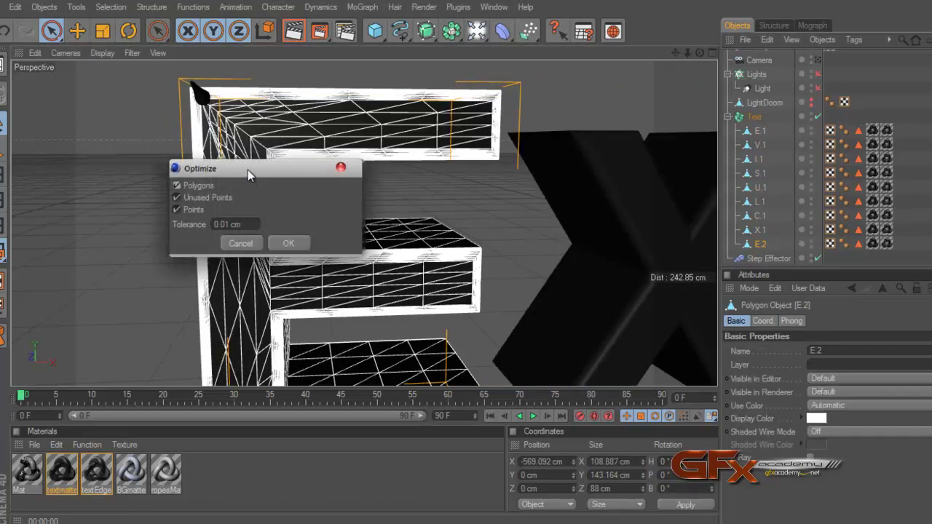
pyautogui.moveTo(248, 170); pyautogui.dragTo(547, 158)
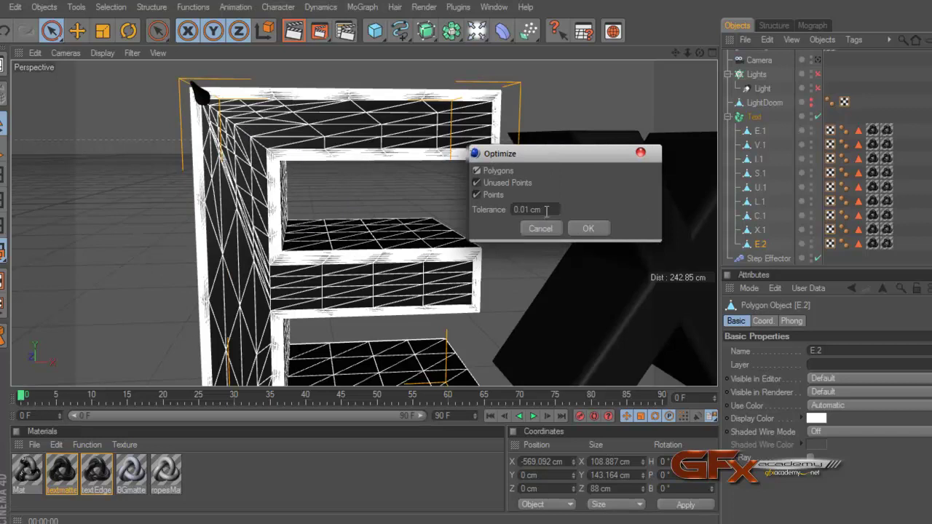
pyautogui.click(585, 229)
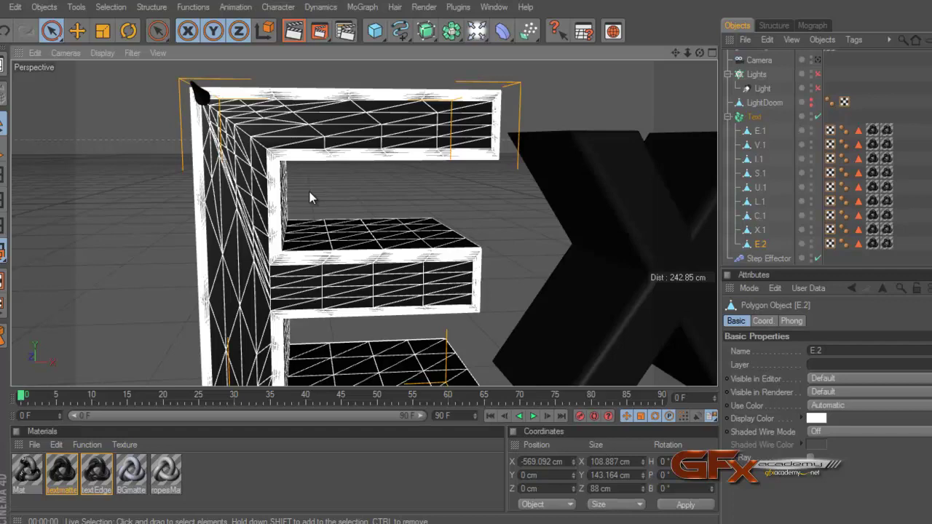
pyautogui.moveTo(698, 53); pyautogui.dragTo(456, 258)
pyautogui.moveTo(677, 52); pyautogui.dragTo(468, 260)
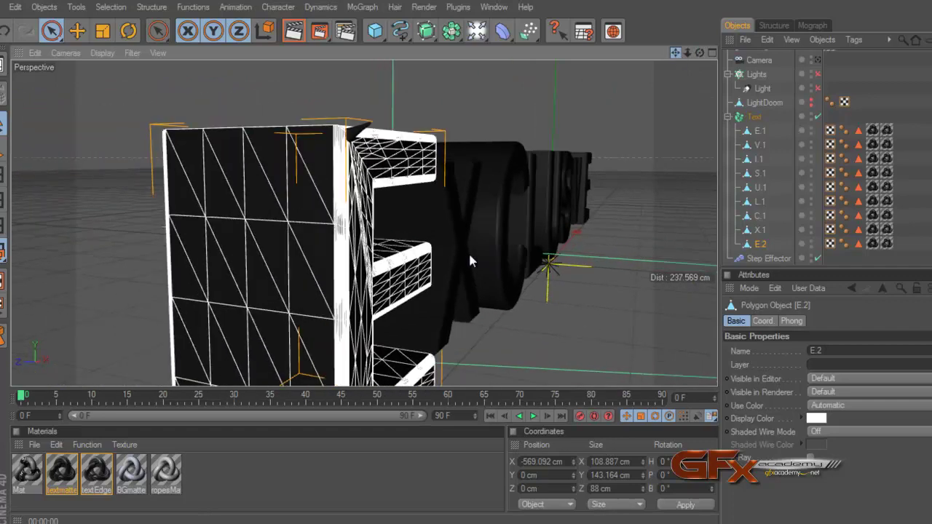
pyautogui.scroll(3, 534, 144)
pyautogui.scroll(2, 533, 141)
pyautogui.scroll(-5, 544, 144)
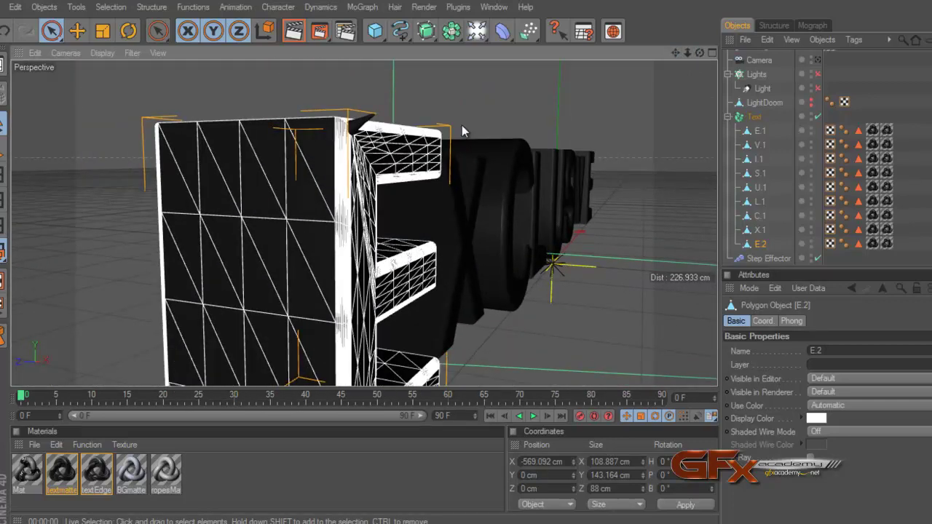
pyautogui.moveTo(676, 53); pyautogui.dragTo(467, 257)
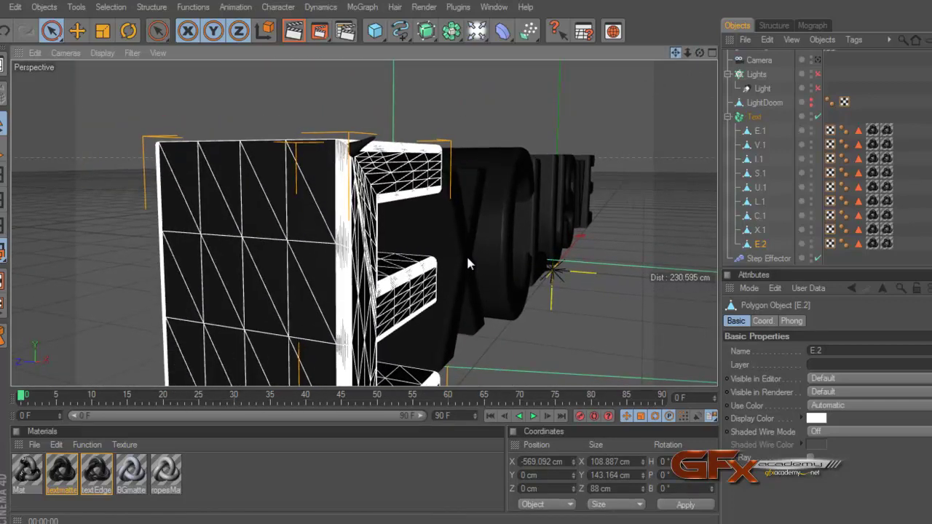
pyautogui.scroll(3, 466, 254)
pyautogui.scroll(-1, 465, 254)
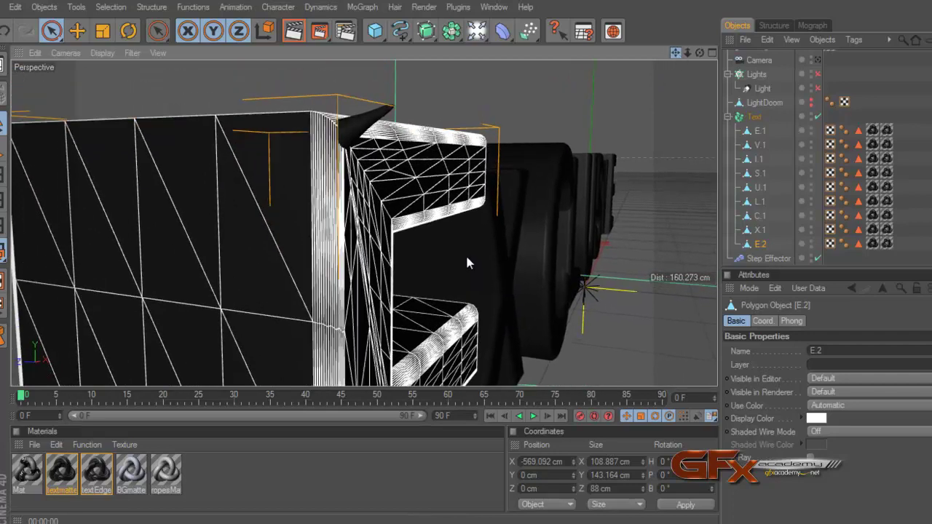
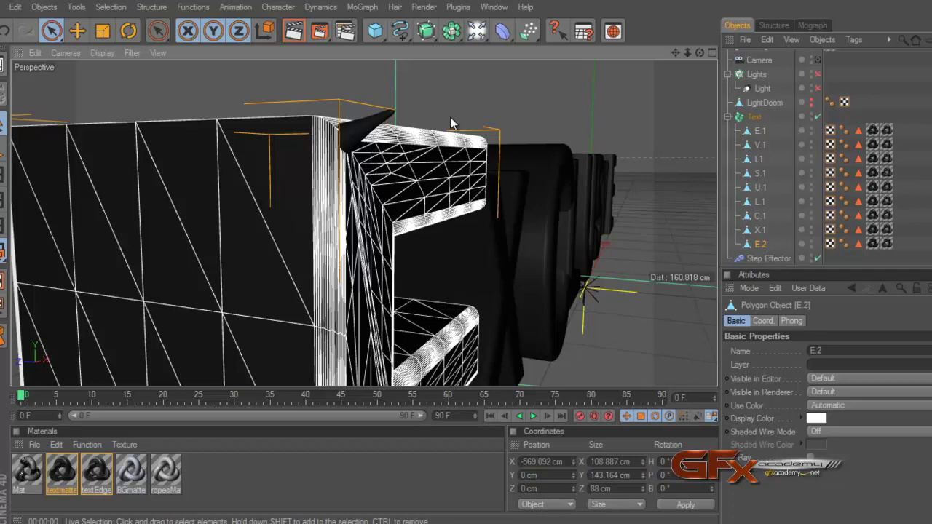
# Frame the E.2 letter in a maximized Top view
pyautogui.moveTo(700, 56); pyautogui.dragTo(466, 254)
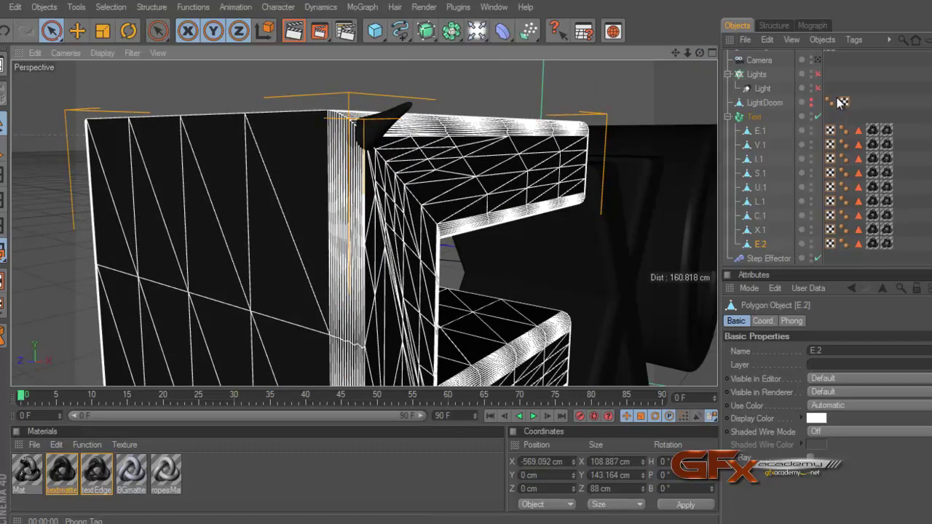
pyautogui.moveTo(687, 53); pyautogui.dragTo(662, 110)
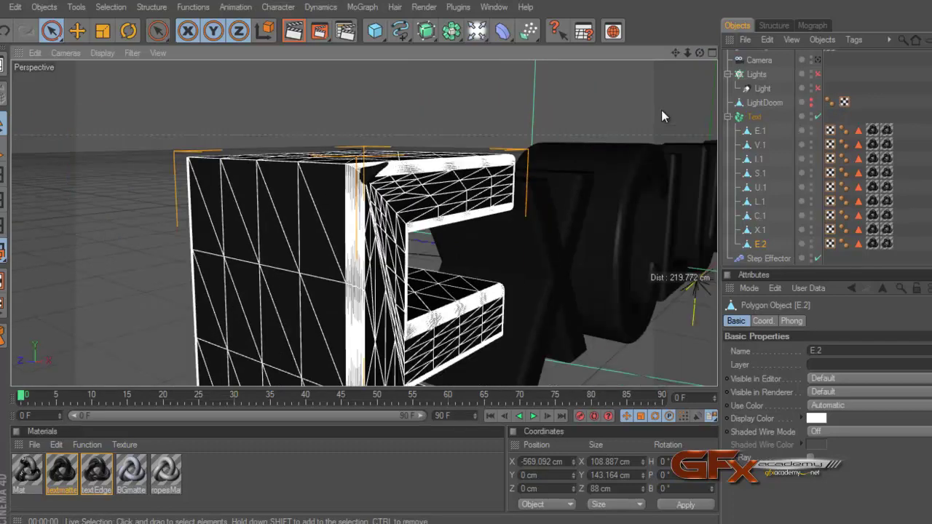
pyautogui.moveTo(678, 53); pyautogui.dragTo(466, 259)
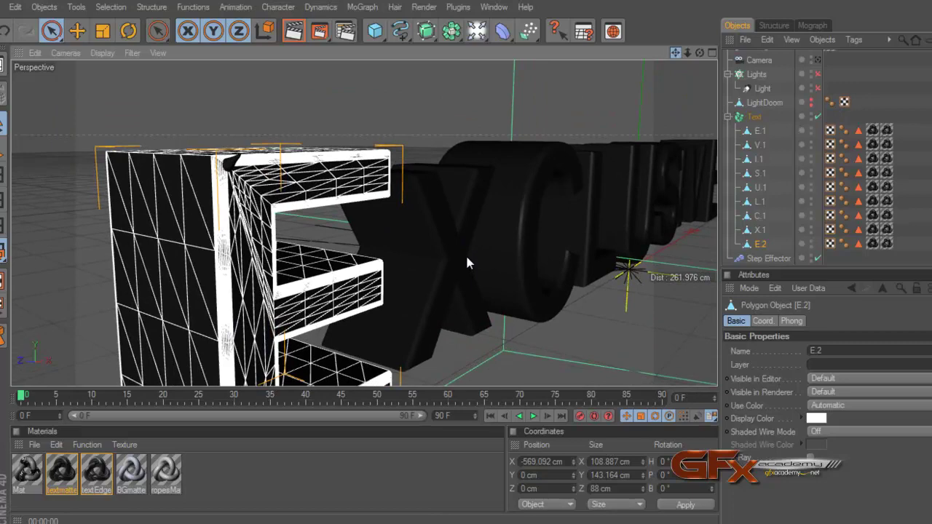
pyautogui.click(705, 53)
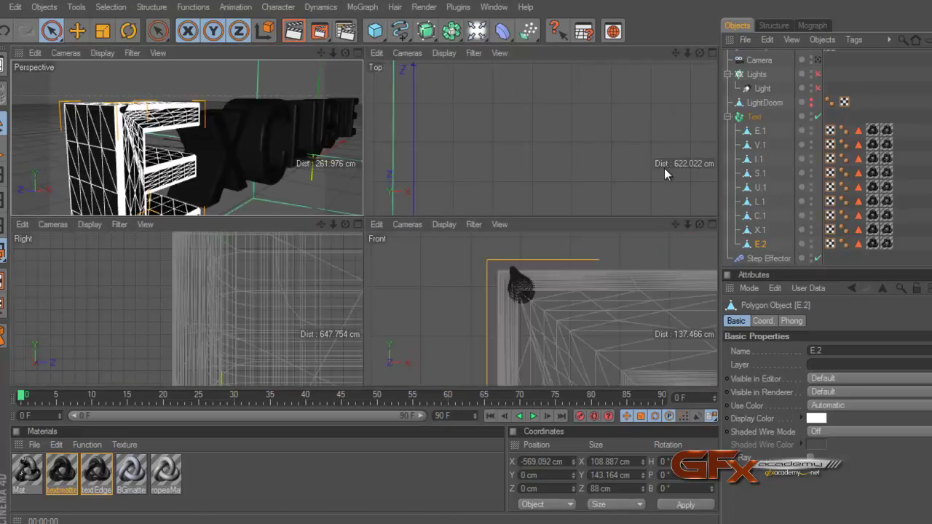
pyautogui.click(711, 54)
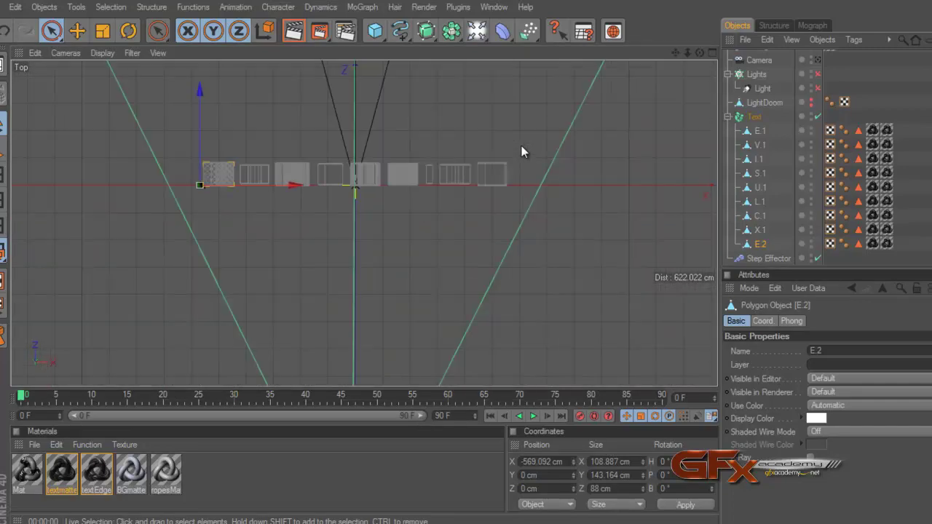
pyautogui.press('o')
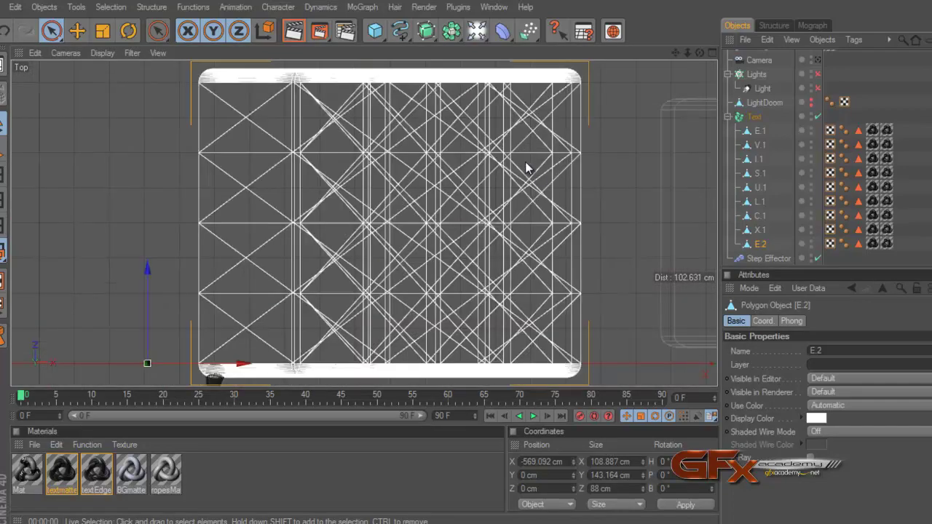
pyautogui.scroll(-2, 547, 182)
pyautogui.scroll(-1, 547, 182)
pyautogui.scroll(-1, 547, 183)
pyautogui.scroll(-1, 547, 185)
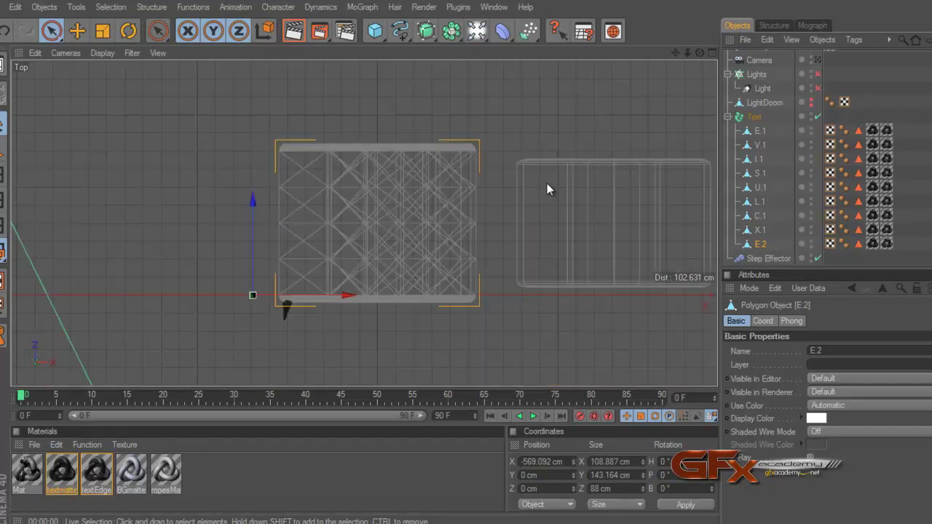
pyautogui.scroll(-1, 546, 189)
pyautogui.scroll(-1, 547, 189)
pyautogui.scroll(-1, 547, 188)
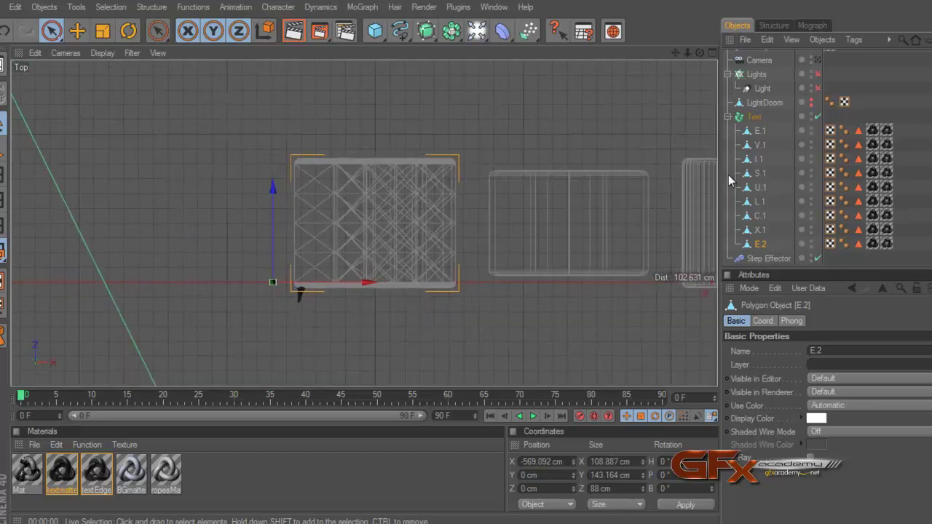
# Select E.2 and use Center Axis To to center its axis, at -500.098, 71.582, 40 cm
pyautogui.click(760, 230)
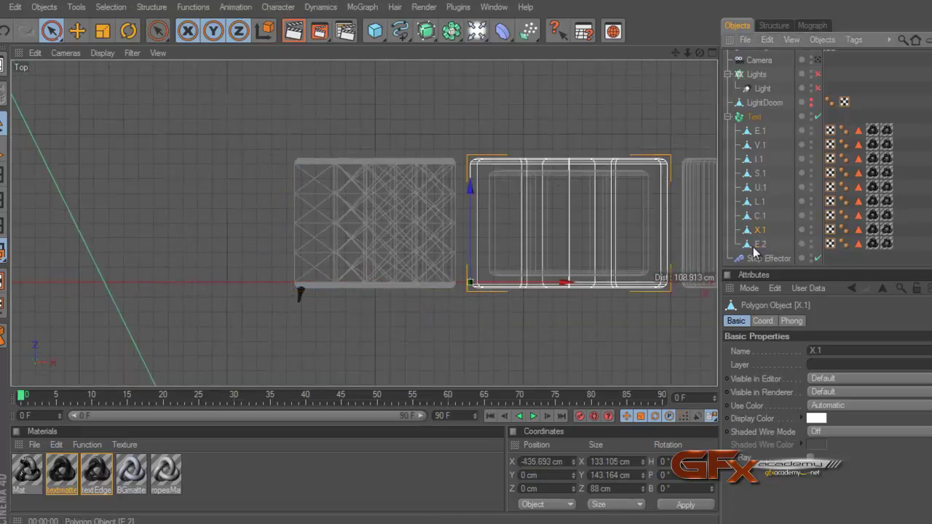
pyautogui.click(758, 245)
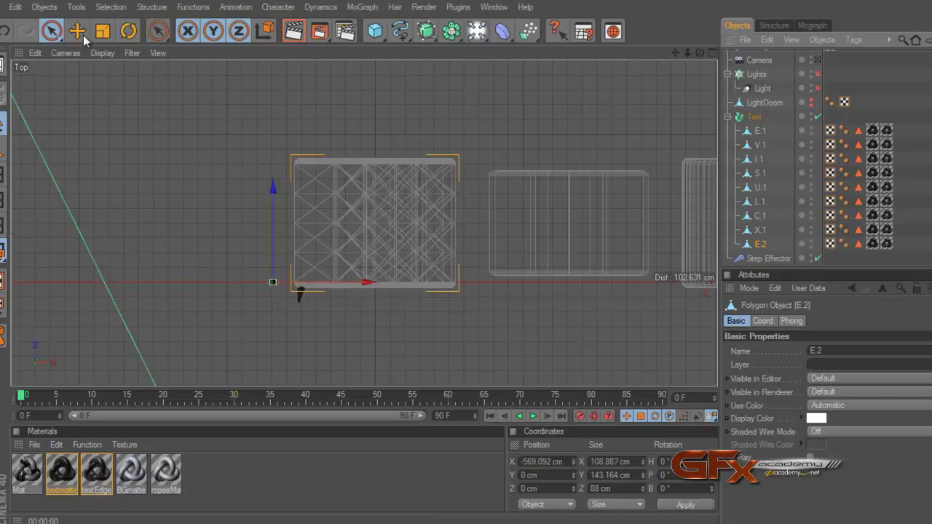
pyautogui.click(151, 7)
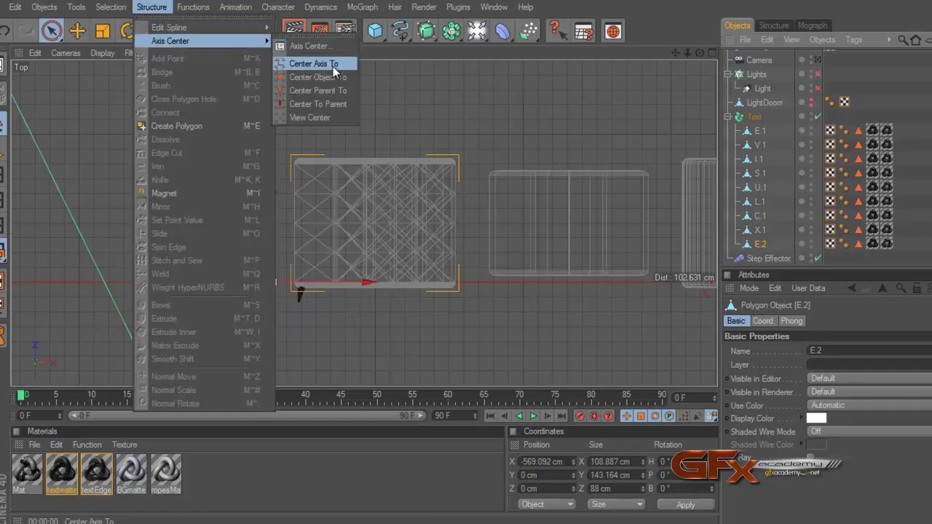
pyautogui.click(333, 67)
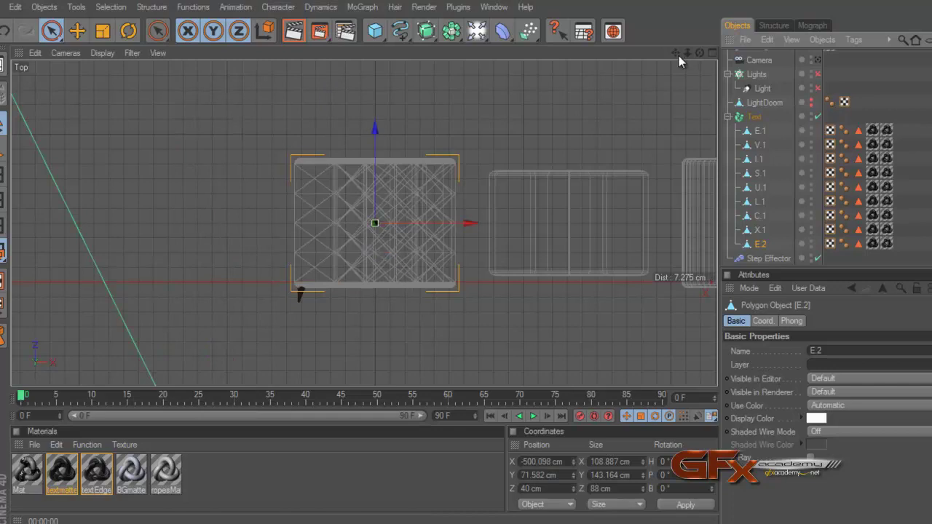
pyautogui.moveTo(676, 53); pyautogui.dragTo(603, 95)
# Start a Bezier spline at the E's corner with four points heading downward
pyautogui.click(400, 31)
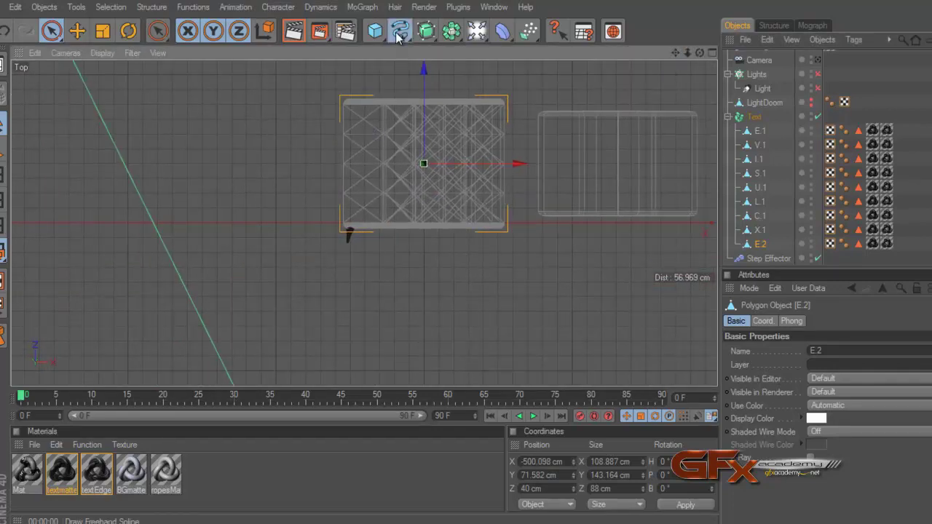
pyautogui.click(530, 47)
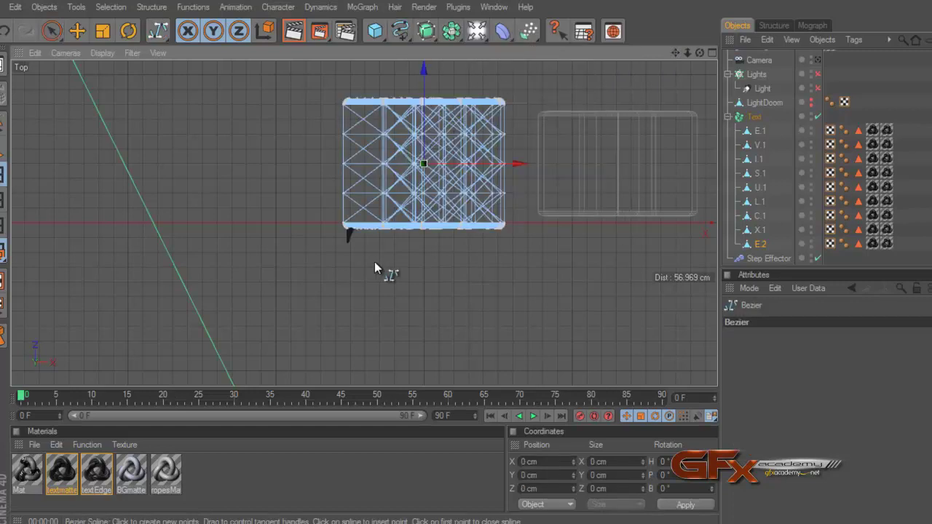
pyautogui.click(347, 233)
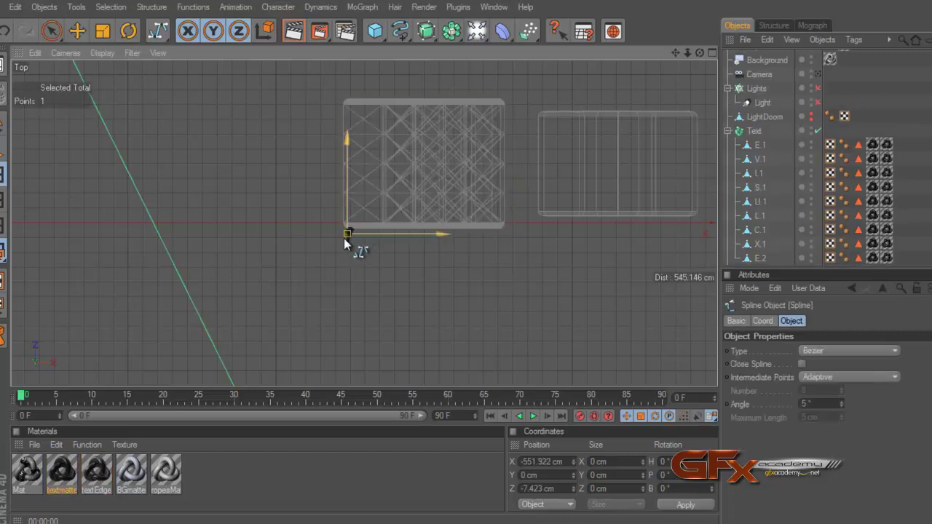
pyautogui.click(358, 276)
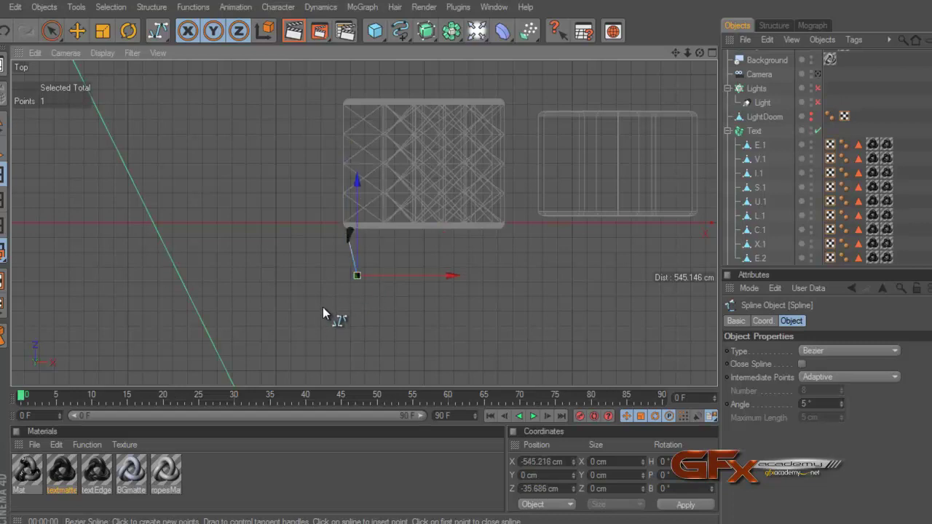
pyautogui.click(324, 311)
pyautogui.click(322, 377)
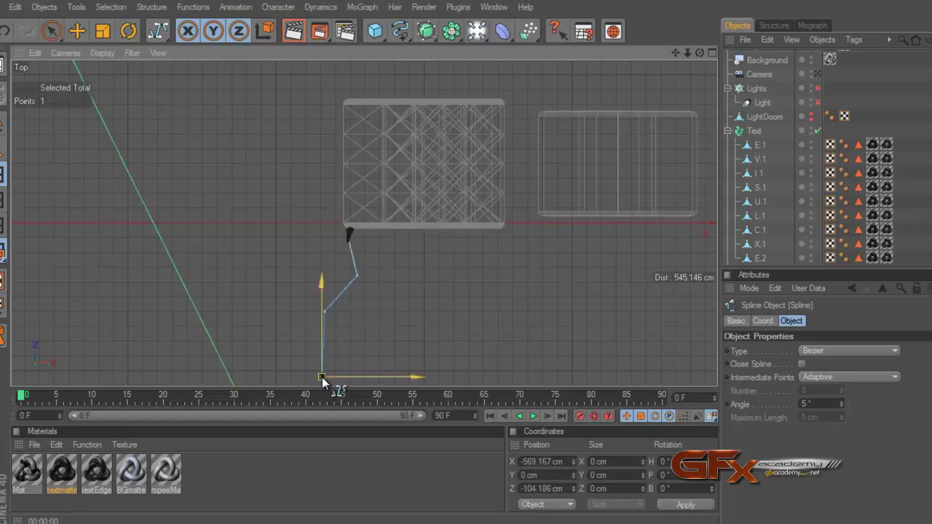
pyautogui.scroll(-2, 326, 375)
pyautogui.scroll(-1, 333, 373)
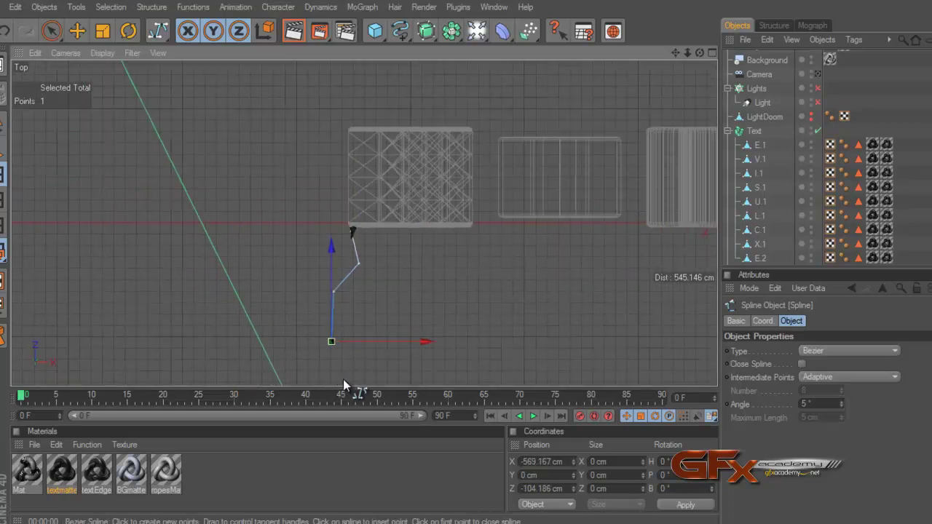
pyautogui.scroll(-2, 317, 370)
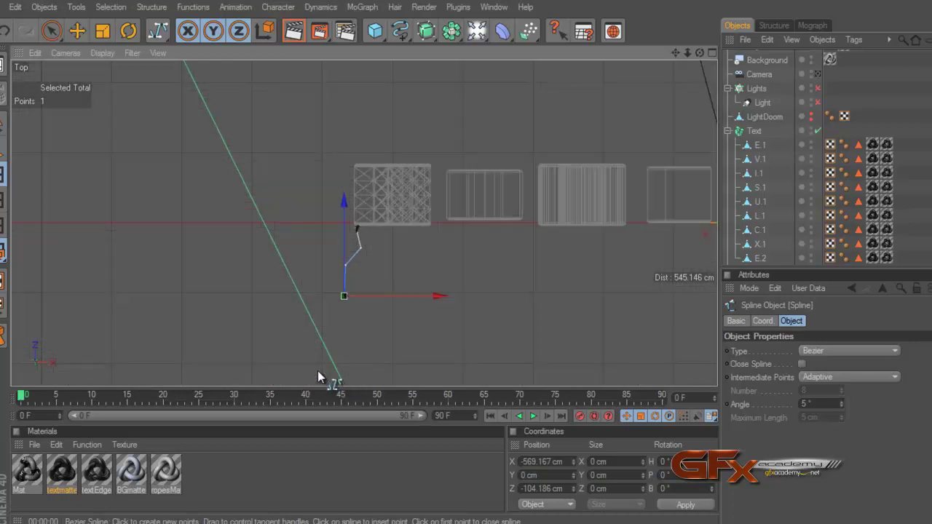
pyautogui.scroll(-2, 318, 371)
pyautogui.scroll(-1, 317, 370)
pyautogui.scroll(-1, 317, 371)
pyautogui.scroll(1, 318, 370)
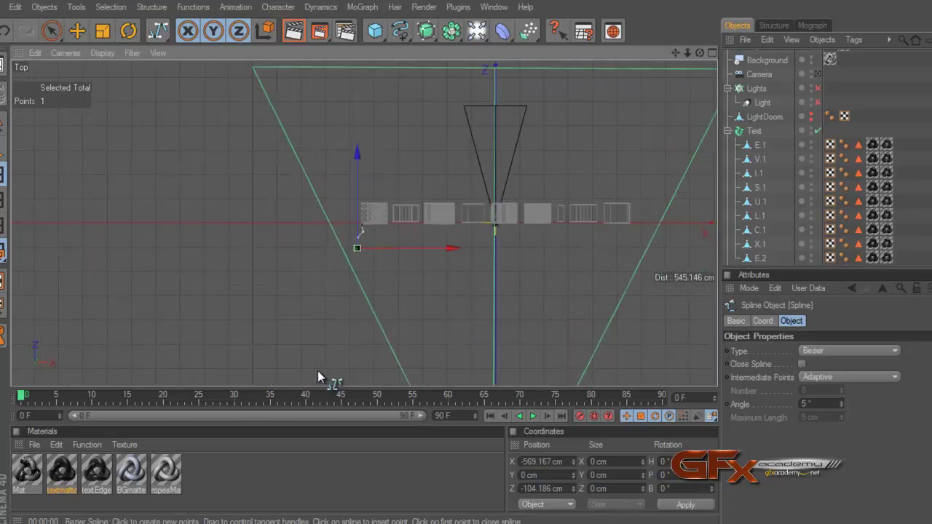
pyautogui.scroll(2, 342, 355)
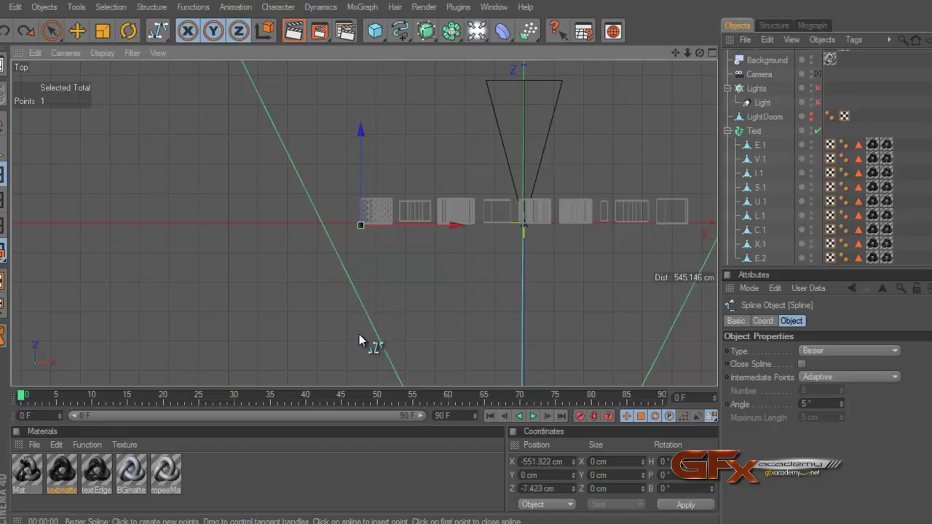
pyautogui.scroll(-3, 359, 335)
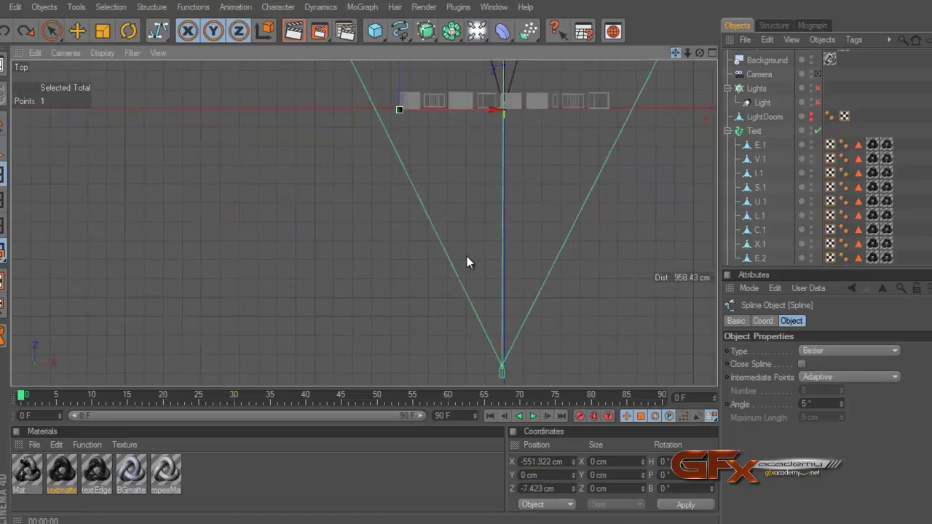
pyautogui.scroll(1, 466, 256)
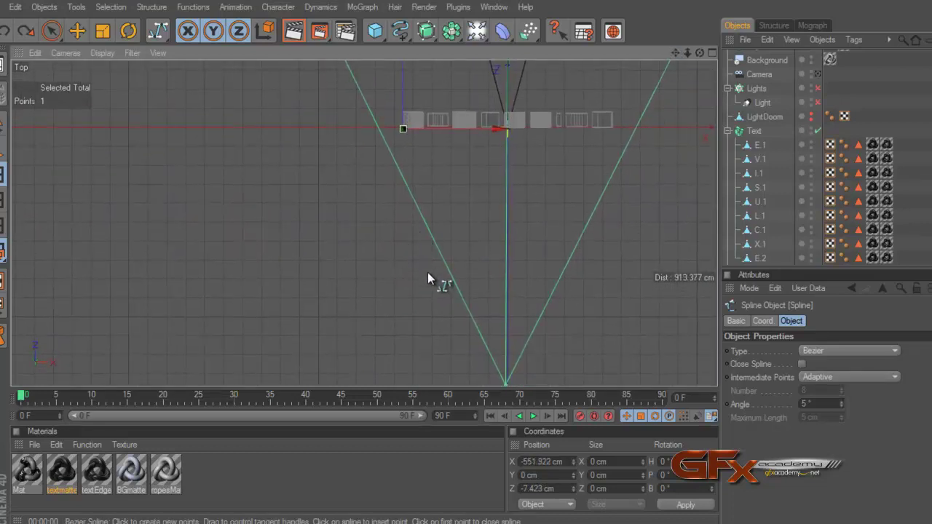
# Add three more spline points running toward the camera
pyautogui.click(436, 231)
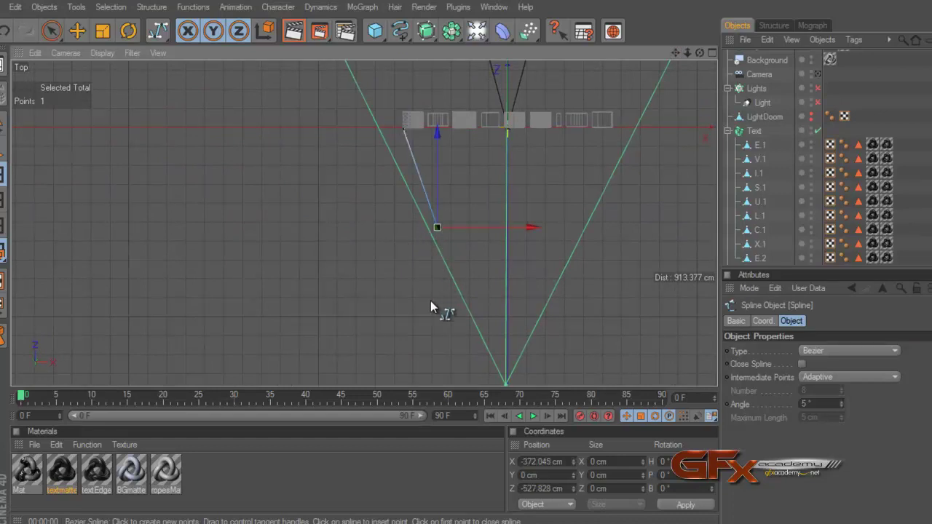
pyautogui.click(425, 325)
pyautogui.scroll(-1, 424, 328)
pyautogui.scroll(-2, 424, 330)
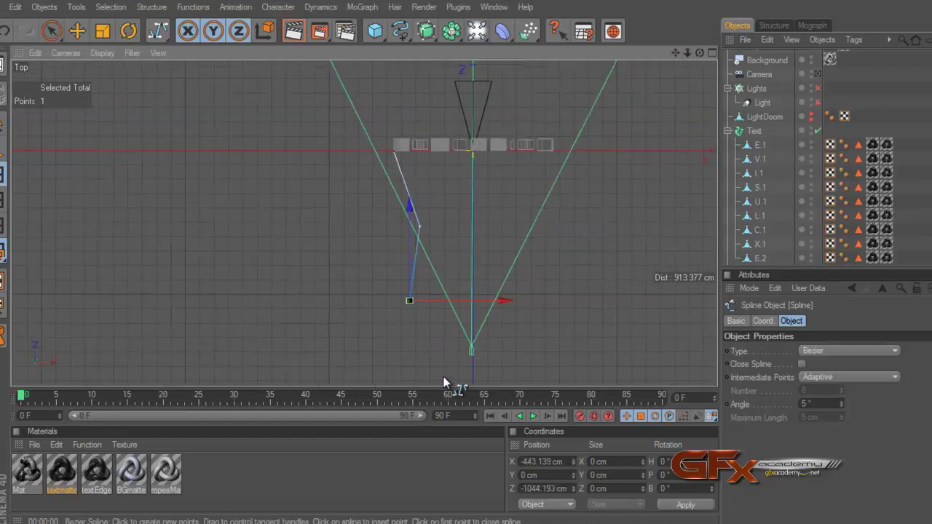
pyautogui.click(443, 376)
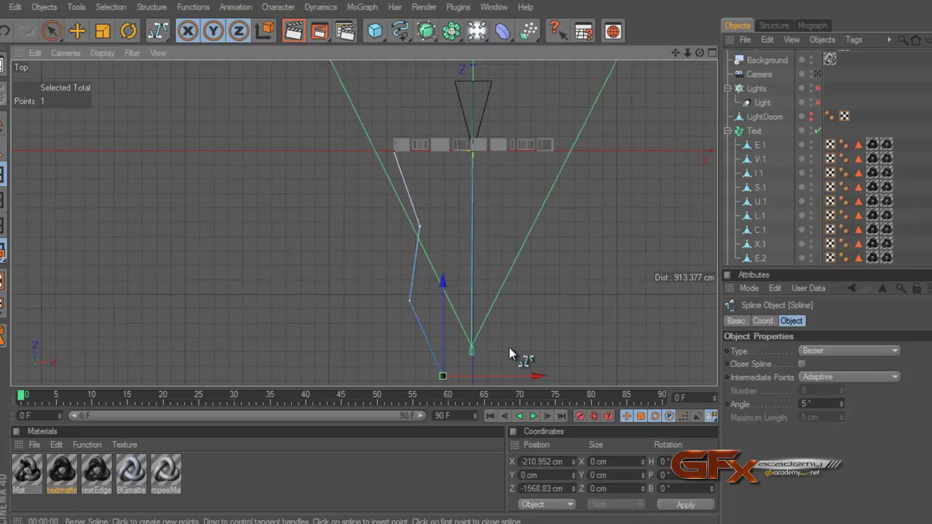
# Select all the spline's points and apply Soft Interpolation
pyautogui.click(51, 31)
pyautogui.click(419, 228)
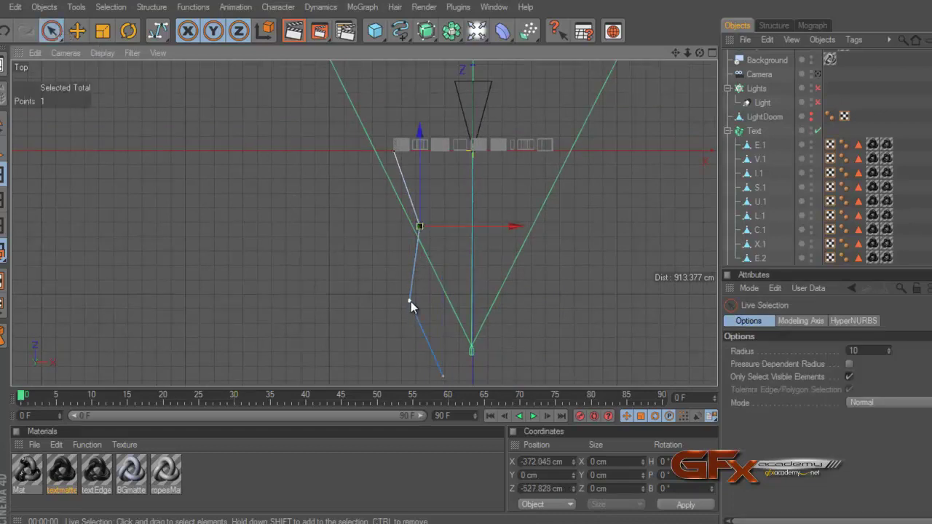
pyautogui.keyDown('shift'); pyautogui.moveTo(409, 301); pyautogui.dragTo(443, 377); pyautogui.keyUp('shift')
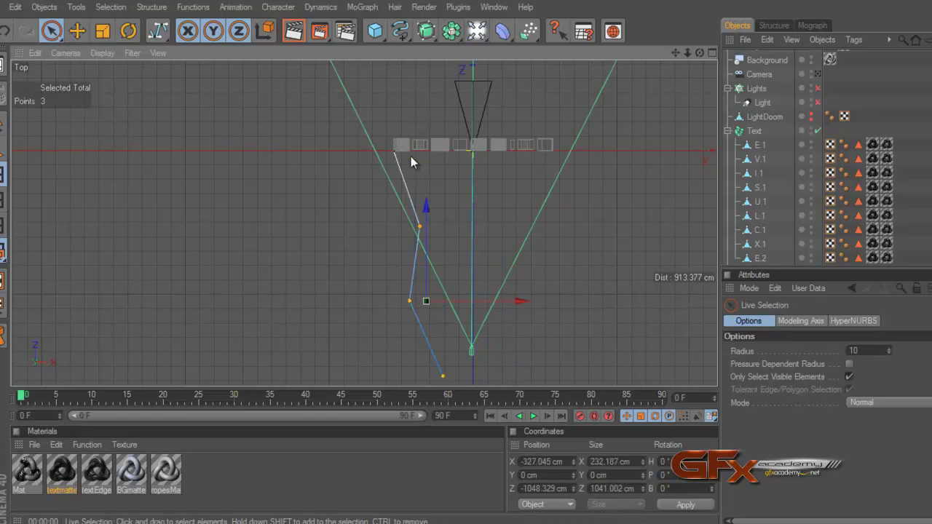
pyautogui.keyDown('shift'); pyautogui.click(394, 152); pyautogui.keyUp('shift')
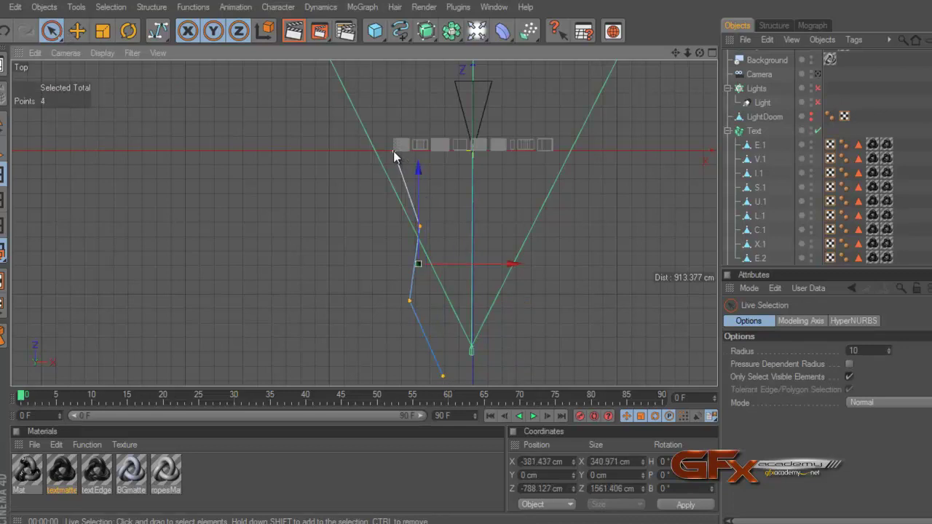
pyautogui.rightClick(394, 151)
pyautogui.click(424, 192)
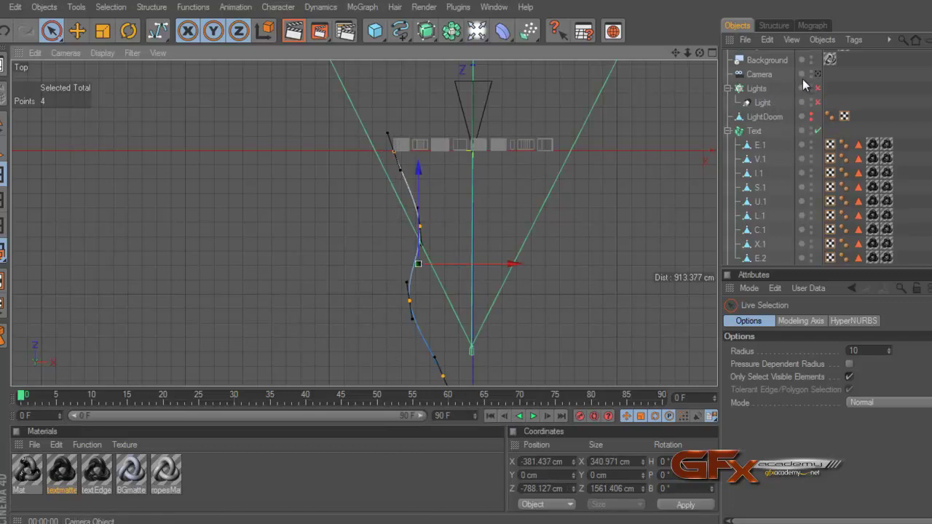
# Maximize the Front view and frame the EXCLUSIVE letters
pyautogui.click(713, 52)
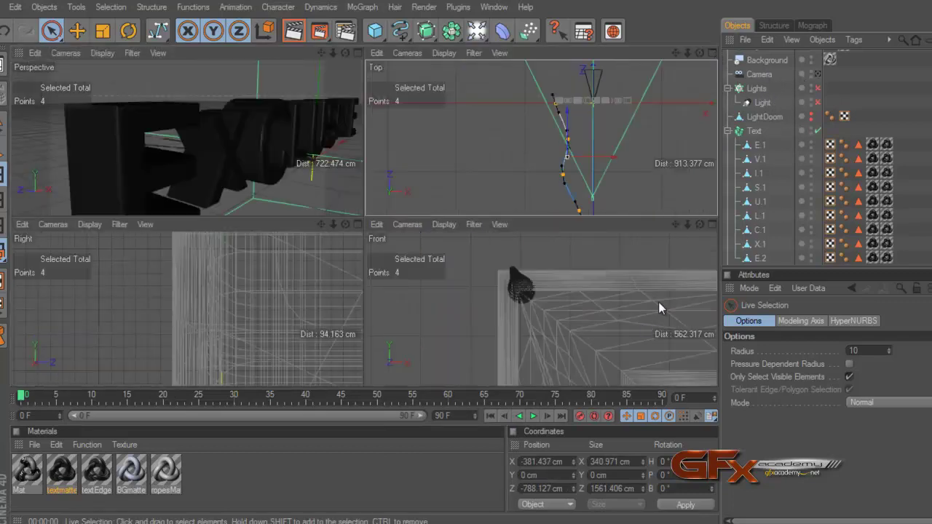
pyautogui.click(711, 225)
pyautogui.scroll(-3, 527, 249)
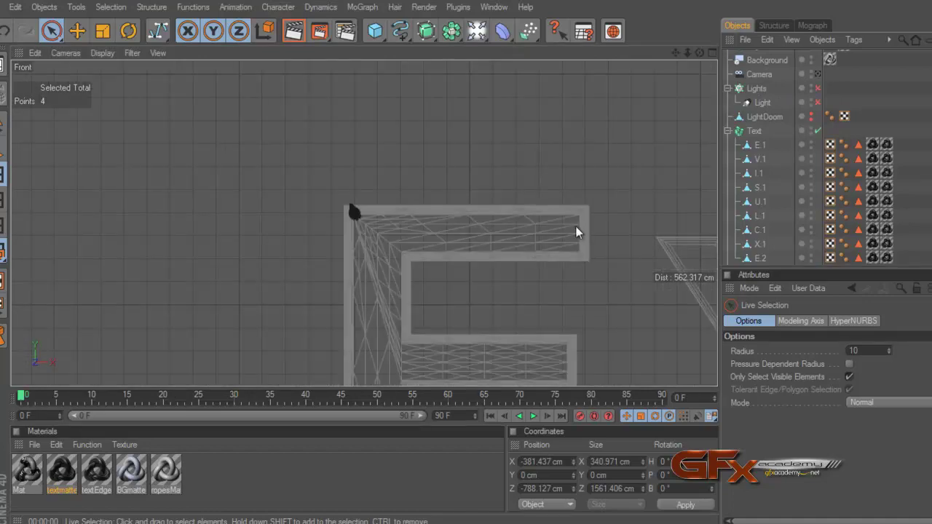
pyautogui.moveTo(682, 58); pyautogui.dragTo(535, 206)
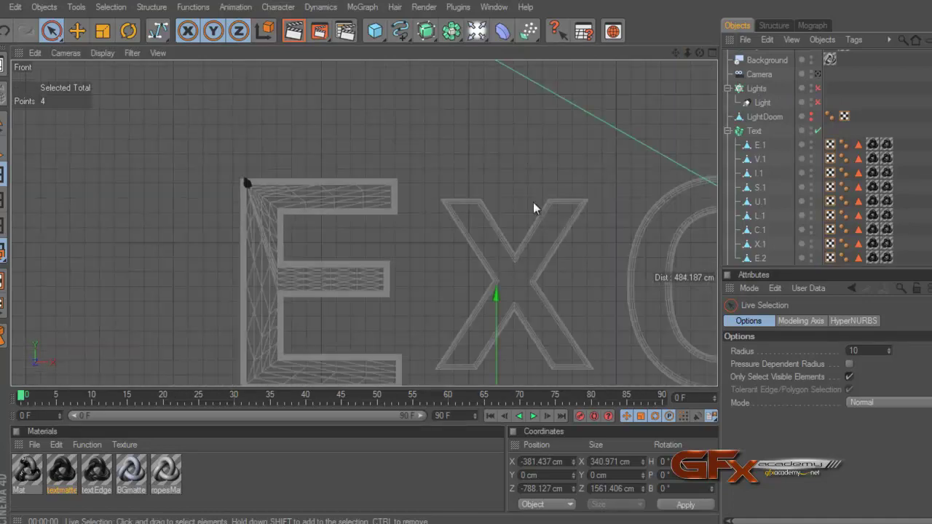
pyautogui.scroll(-2, 474, 233)
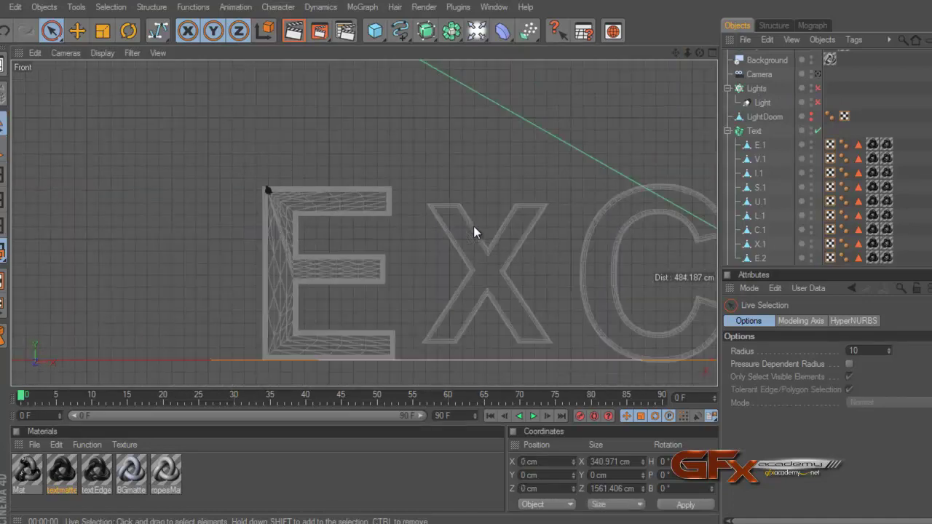
pyautogui.scroll(-3, 559, 216)
pyautogui.moveTo(676, 55); pyautogui.dragTo(467, 262)
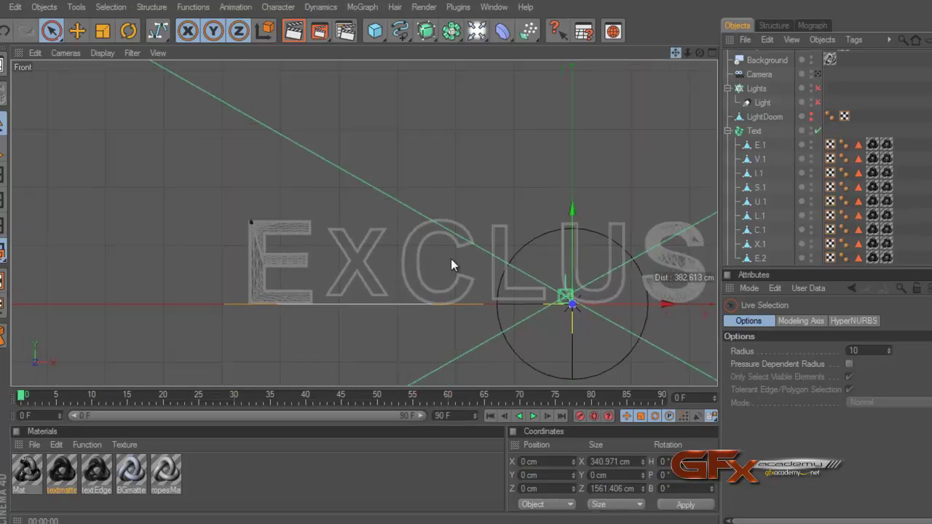
# Move the spline's axis to its end at the E and raise it to Y 143.3 cm
pyautogui.click(151, 7)
pyautogui.click(313, 63)
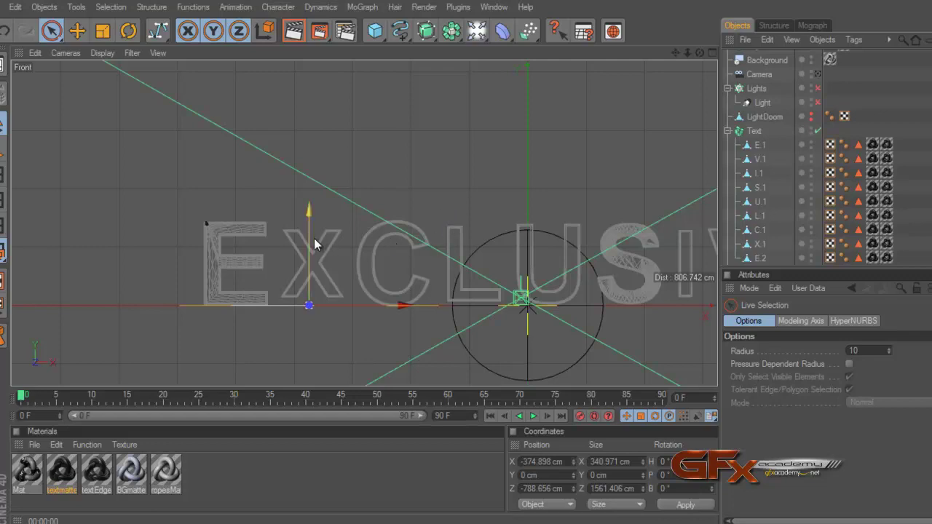
pyautogui.moveTo(314, 239); pyautogui.dragTo(467, 257)
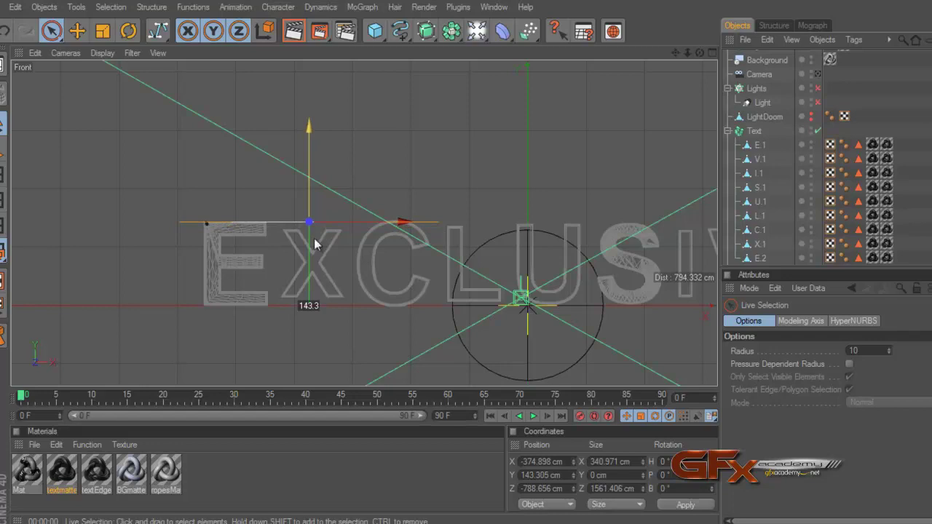
pyautogui.moveTo(467, 257); pyautogui.dragTo(312, 243)
# Maximize the Perspective view and orbit around the spline's start at the E's top corner
pyautogui.click(712, 54)
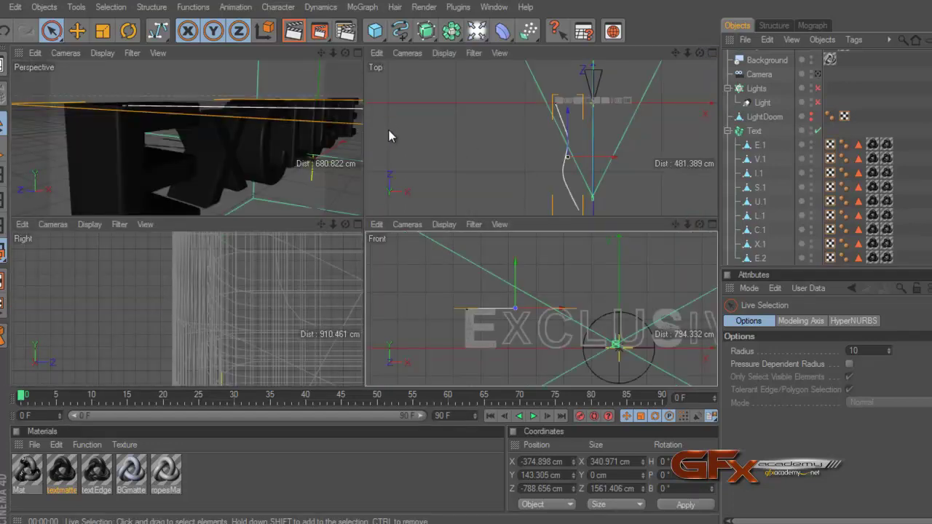
pyautogui.click(357, 52)
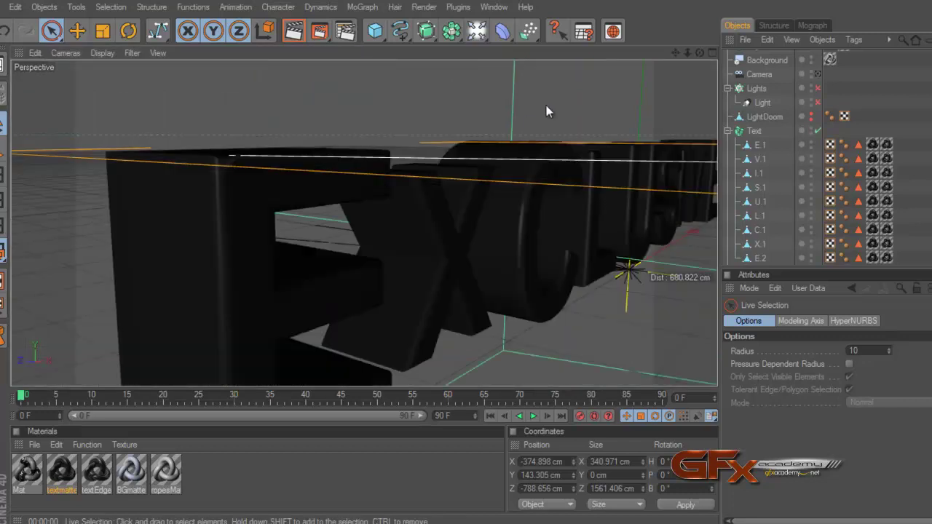
pyautogui.moveTo(697, 53); pyautogui.dragTo(583, 128)
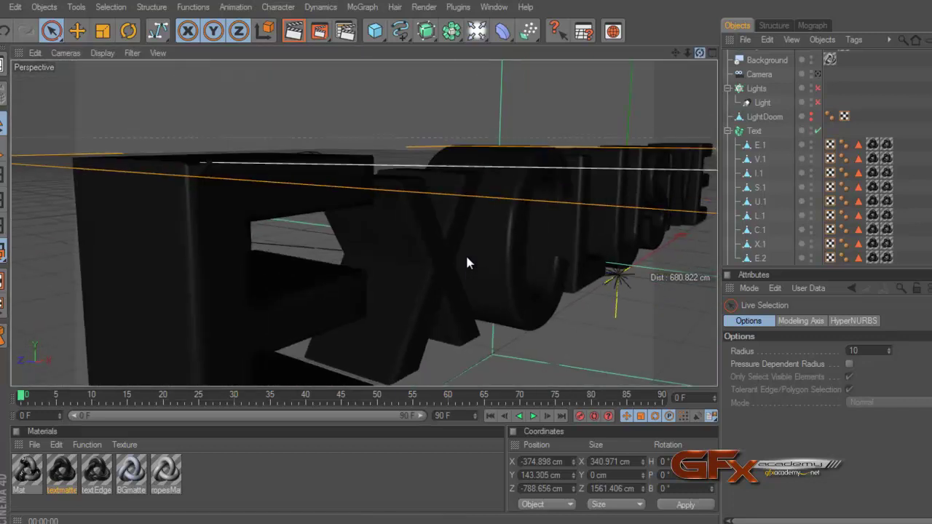
pyautogui.moveTo(689, 58)
pyautogui.mouseDown()
pyautogui.moveTo(678, 56)
pyautogui.moveTo(472, 262)
pyautogui.moveTo(503, 229)
pyautogui.mouseUp()
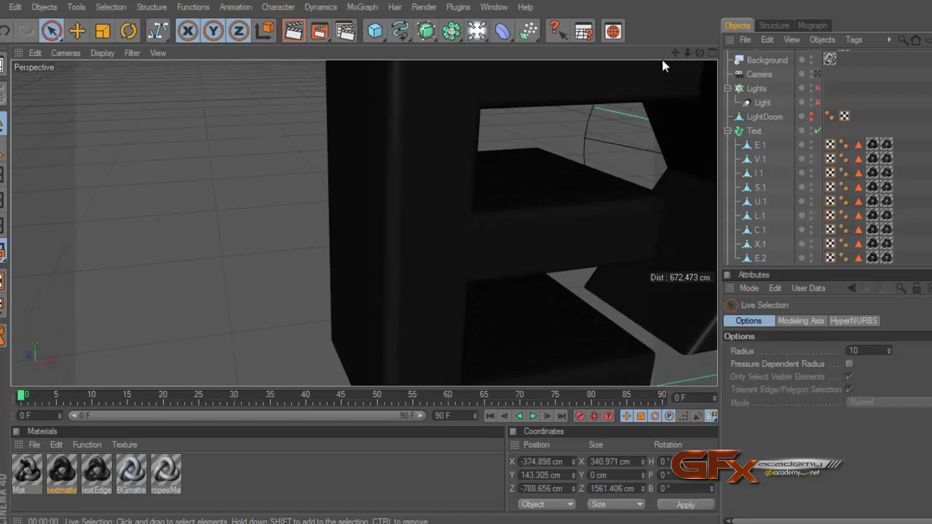
pyautogui.moveTo(664, 65); pyautogui.dragTo(469, 262)
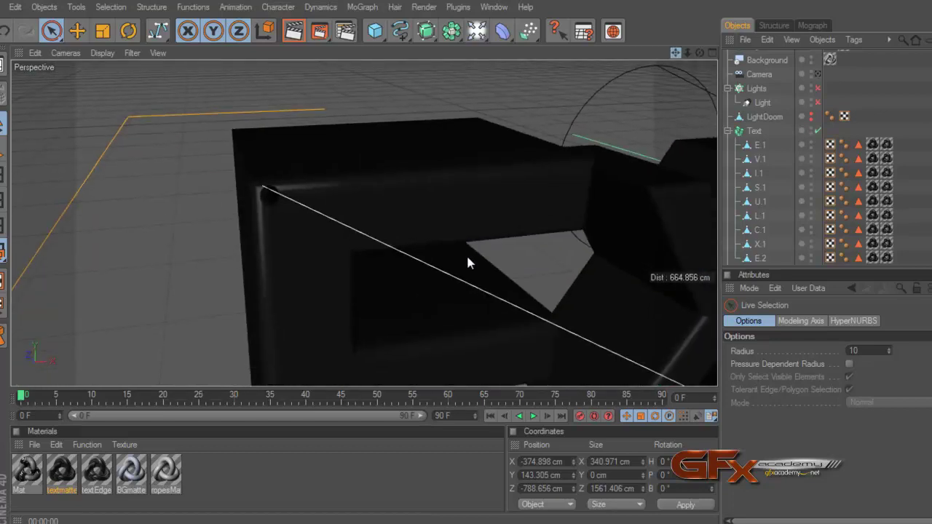
pyautogui.moveTo(691, 51)
pyautogui.mouseDown()
pyautogui.moveTo(461, 249)
pyautogui.moveTo(470, 262)
pyautogui.mouseUp()
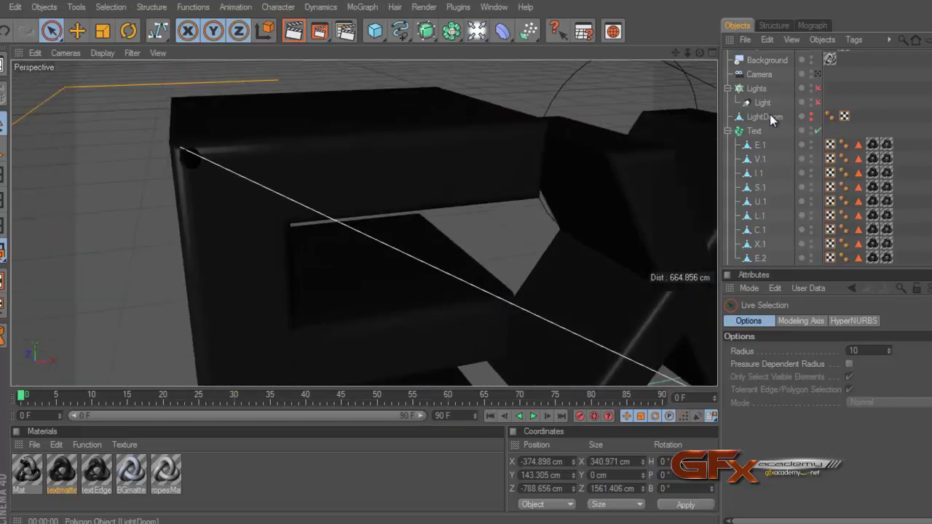
# Rename the Capsule object to Holder
pyautogui.click(727, 130)
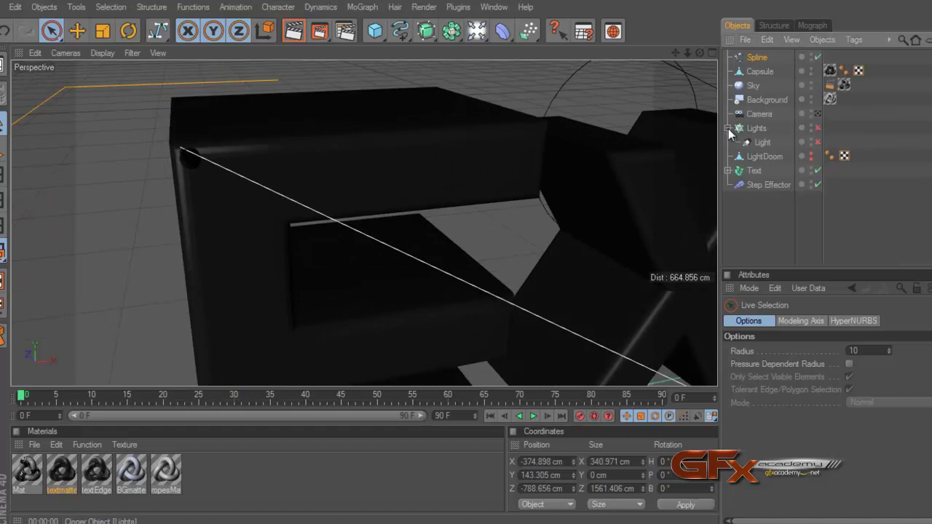
pyautogui.doubleClick(761, 71)
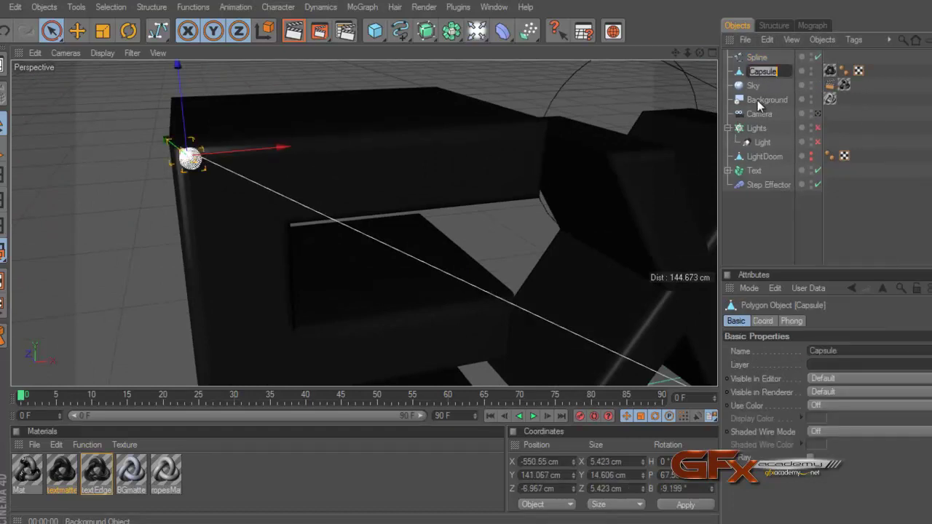
pyautogui.write('Hloder')
pyautogui.press('Return')
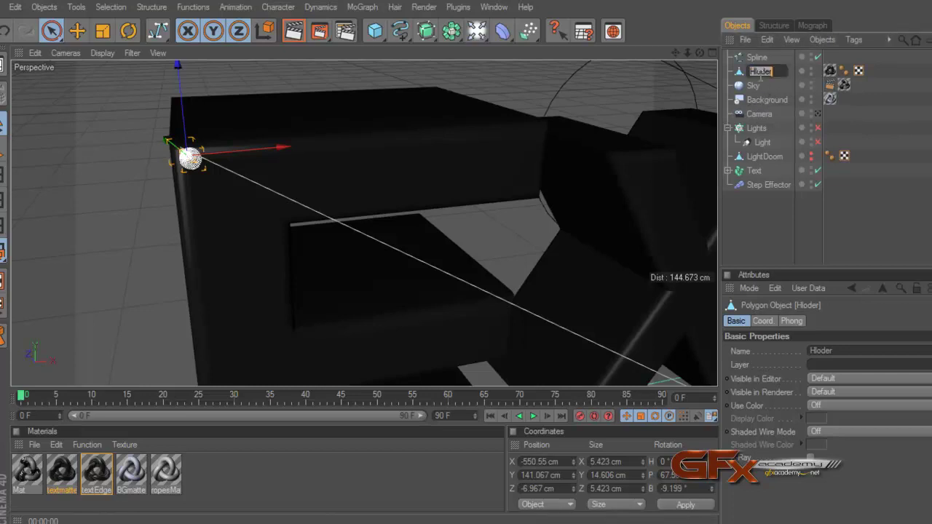
pyautogui.write('H')
pyautogui.press('Return')
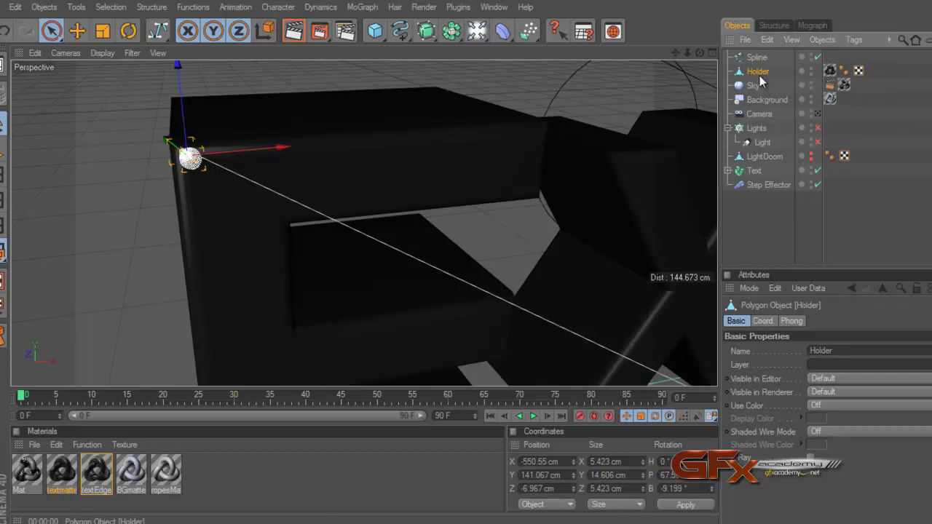
# Drag the spline's end point along Z into the holder, to Y 0.553 cm
pyautogui.moveTo(700, 54)
pyautogui.mouseDown()
pyautogui.moveTo(448, 252)
pyautogui.moveTo(467, 257)
pyautogui.mouseUp()
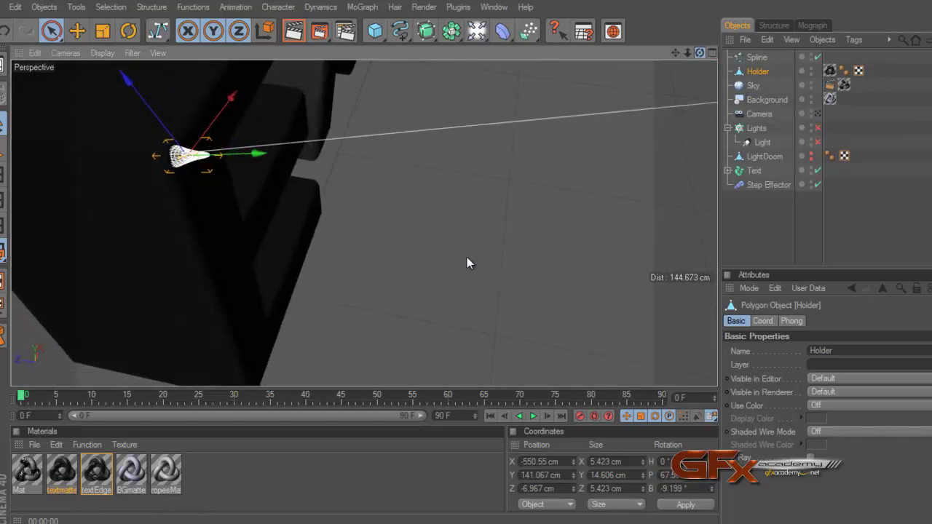
pyautogui.click(327, 150)
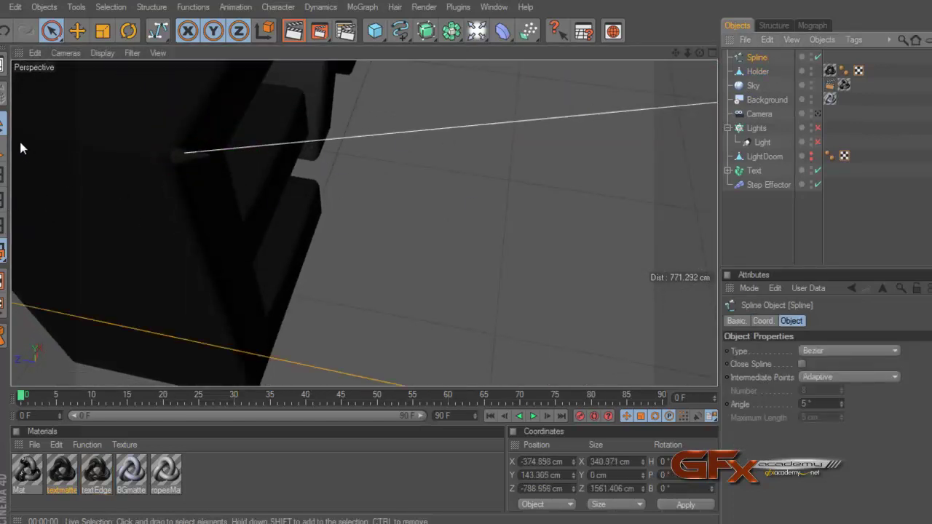
pyautogui.click(3, 174)
pyautogui.click(184, 153)
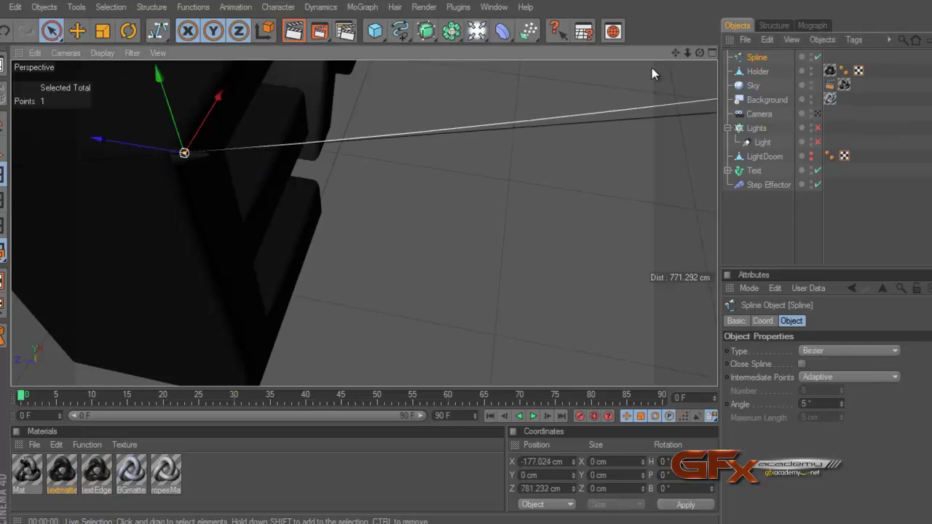
pyautogui.moveTo(651, 74)
pyautogui.keyDown('alt'); pyautogui.mouseDown()
pyautogui.moveTo(487, 281)
pyautogui.moveTo(468, 264)
pyautogui.moveTo(471, 139)
pyautogui.mouseUp(); pyautogui.keyUp('alt')
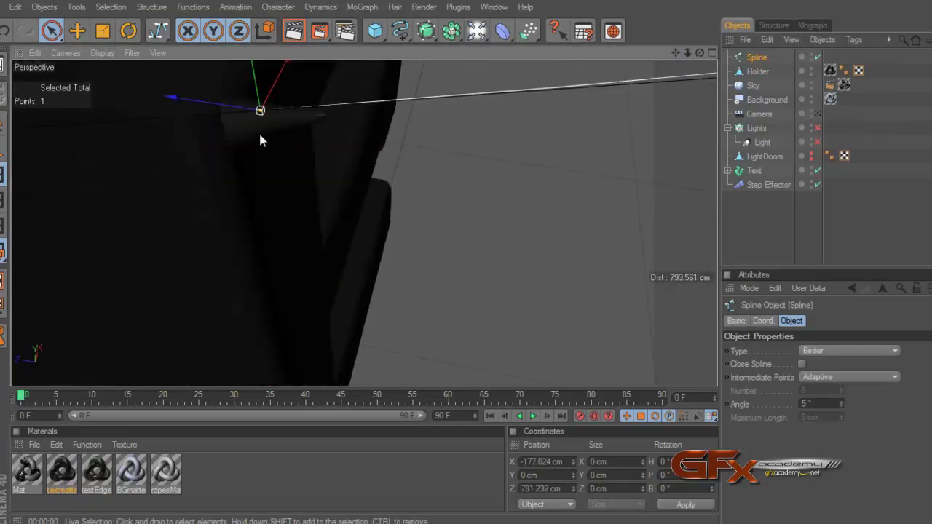
pyautogui.moveTo(172, 96)
pyautogui.mouseDown()
pyautogui.moveTo(290, 114)
pyautogui.moveTo(466, 257)
pyautogui.mouseUp()
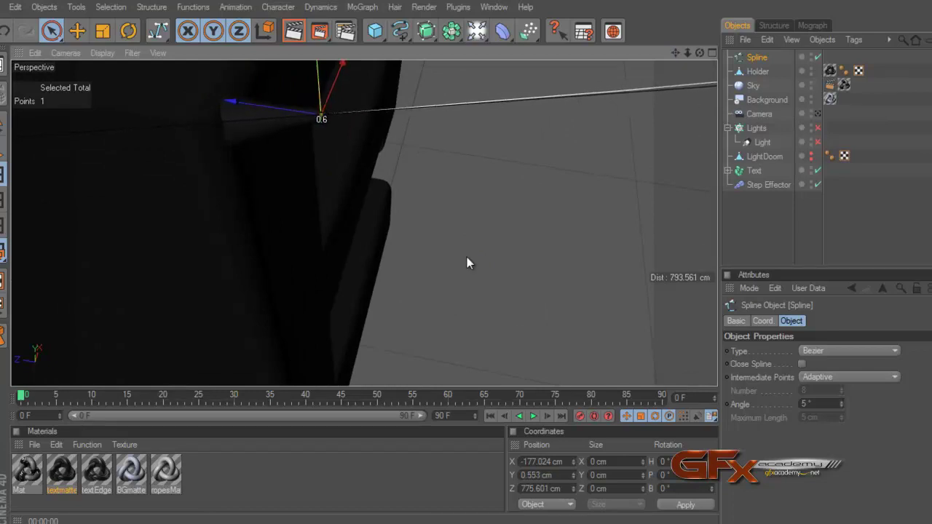
# Select Holder and orbit to check where the rope end meets it
pyautogui.click(755, 207)
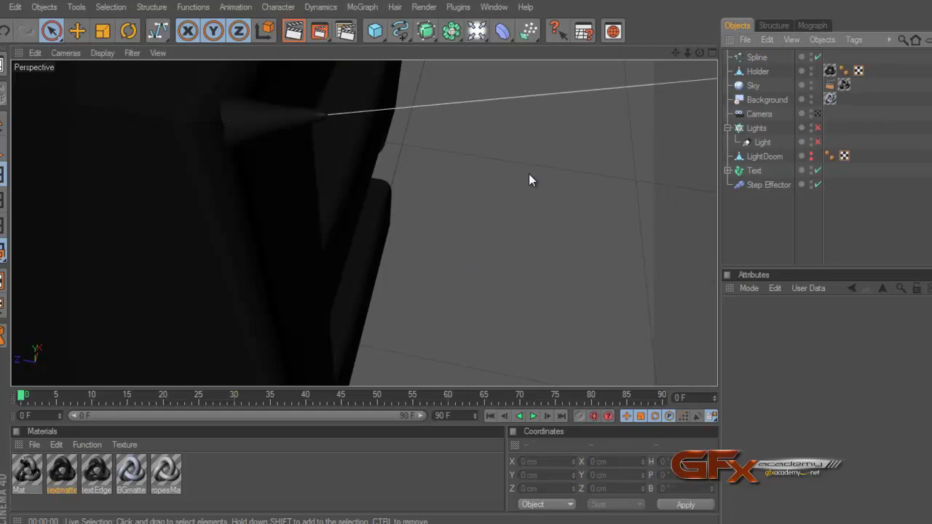
pyautogui.click(757, 72)
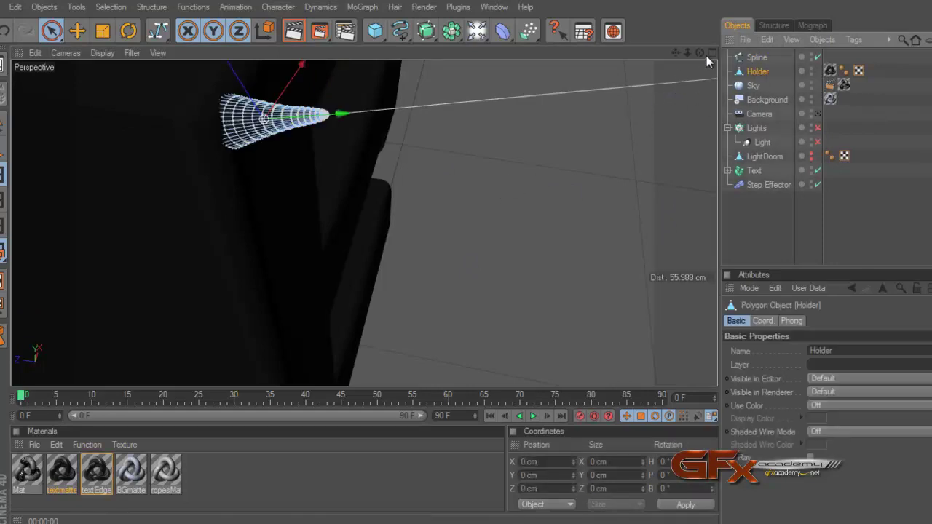
pyautogui.moveTo(699, 53)
pyautogui.mouseDown()
pyautogui.moveTo(503, 264)
pyautogui.moveTo(470, 254)
pyautogui.mouseUp()
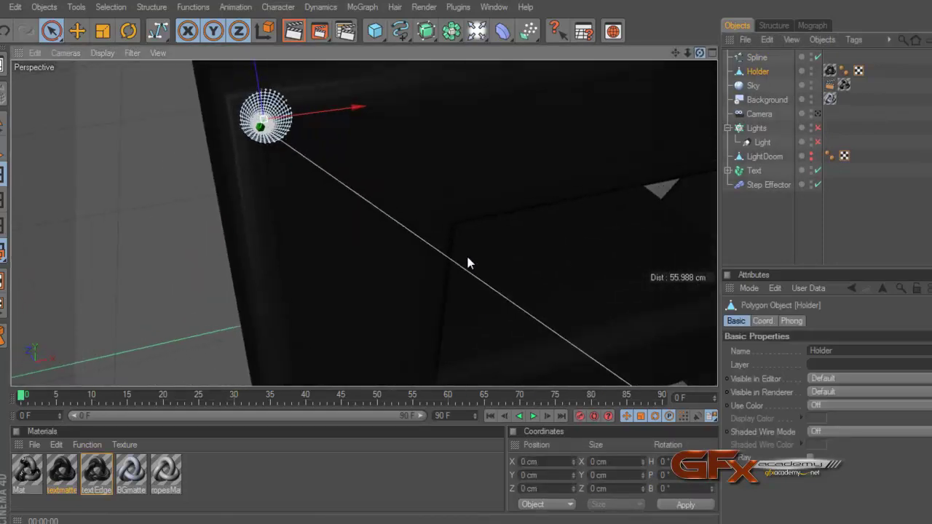
pyautogui.click(732, 209)
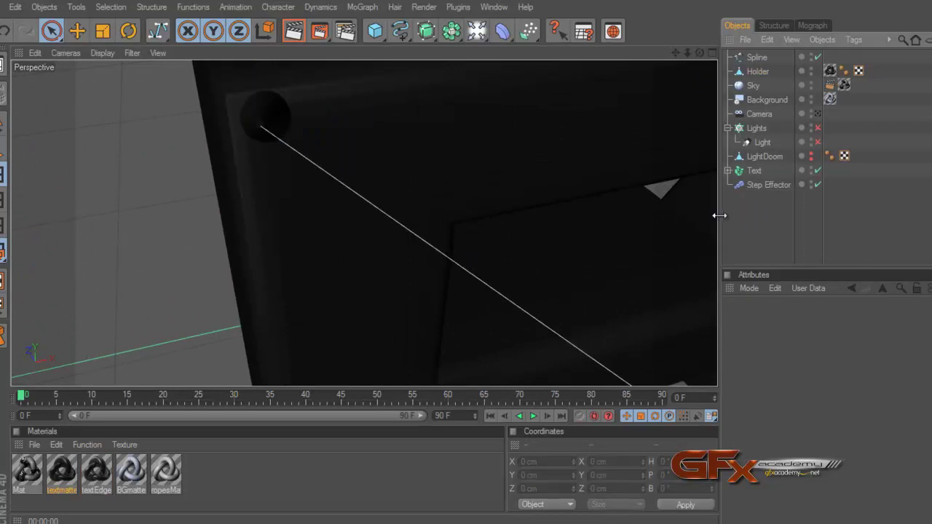
pyautogui.scroll(-3, 587, 174)
pyautogui.scroll(-2, 586, 174)
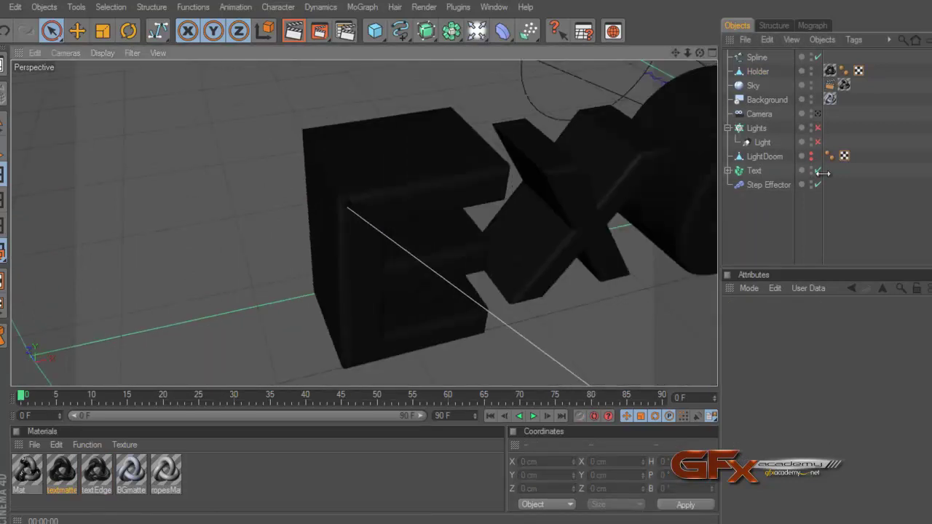
# View and frame the EXCLUSIVE text through the scene camera
pyautogui.click(817, 114)
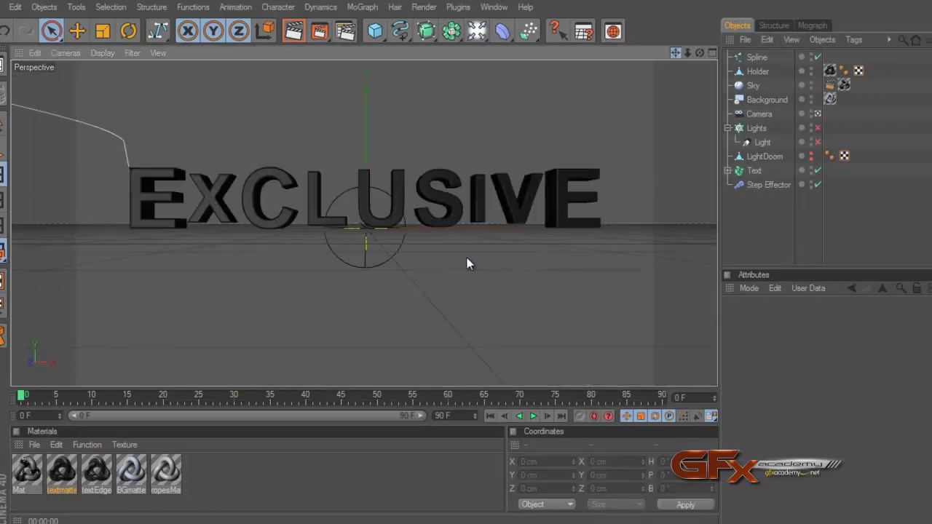
pyautogui.moveTo(466, 257); pyautogui.dragTo(467, 257, button='middle')
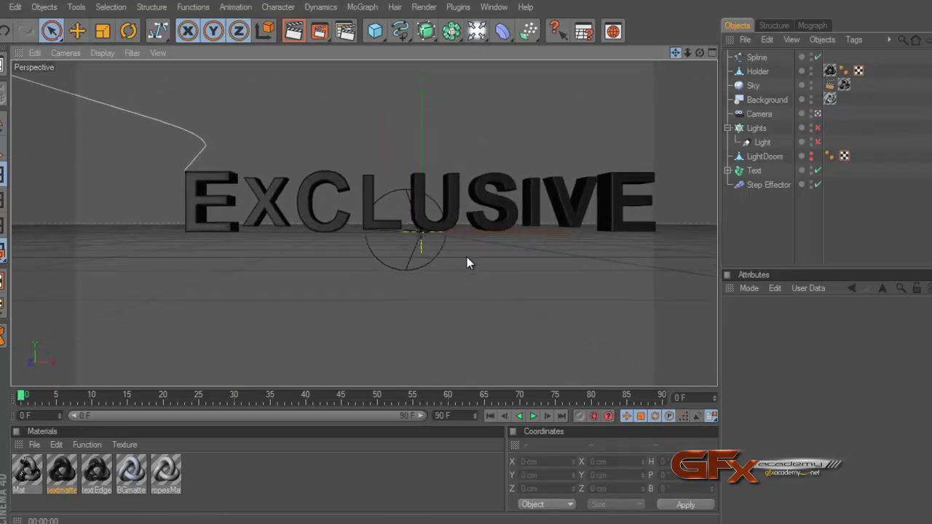
pyautogui.moveTo(466, 257); pyautogui.dragTo(465, 257, button='middle')
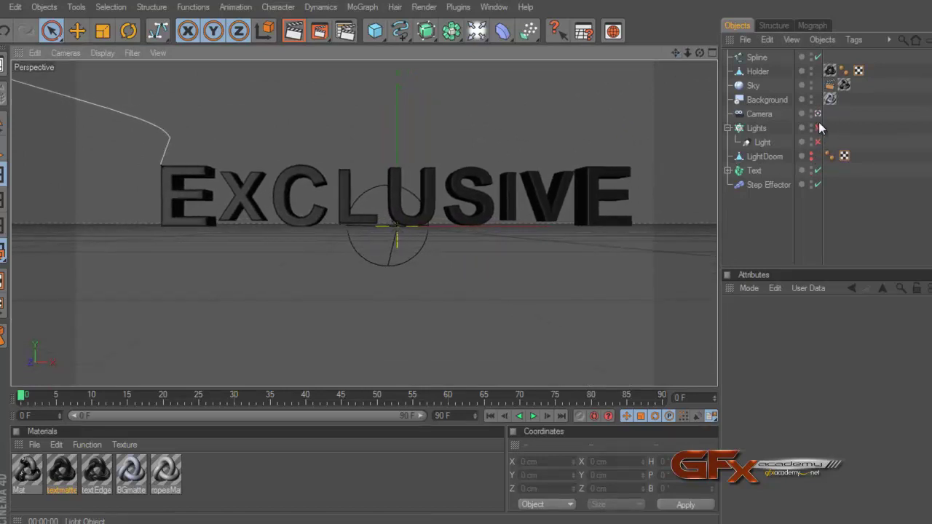
pyautogui.keyDown('alt'); pyautogui.moveTo(471, 257); pyautogui.dragTo(466, 258, button='right'); pyautogui.keyUp('alt')
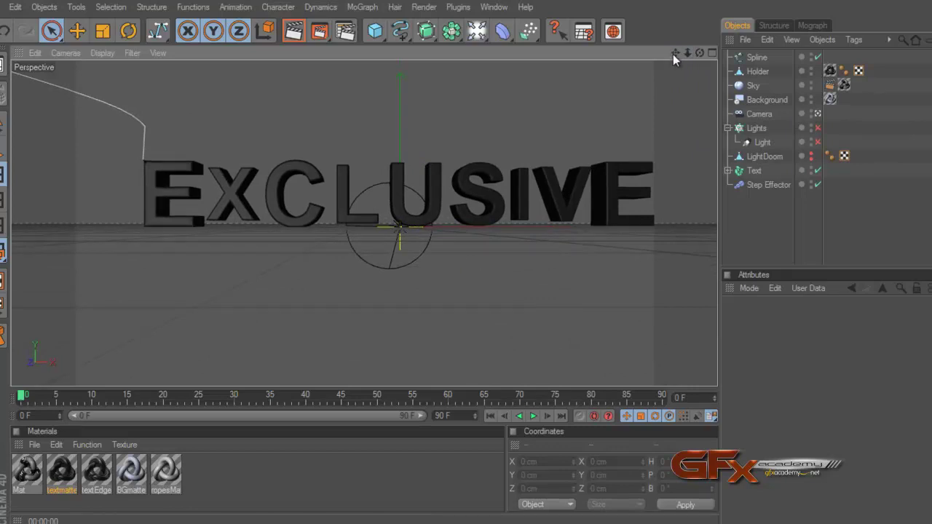
pyautogui.moveTo(673, 54); pyautogui.dragTo(466, 257)
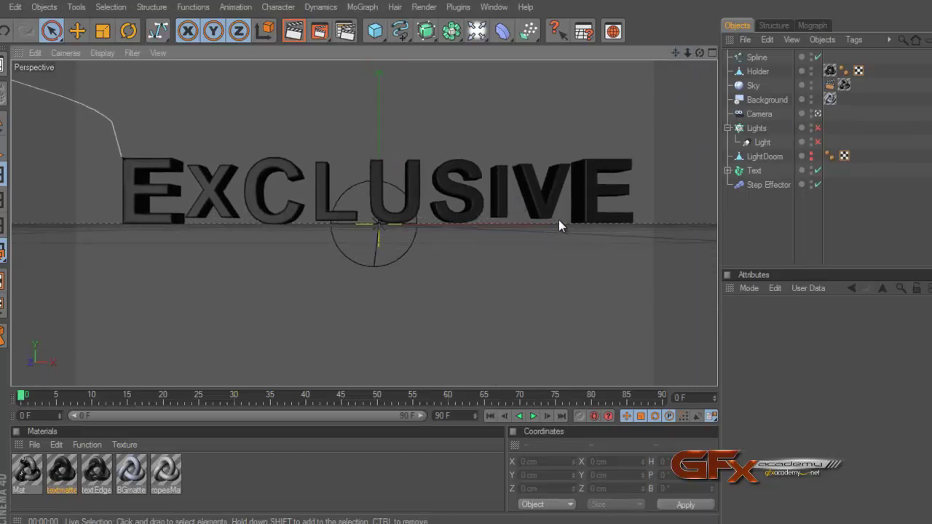
# Select three spline points in the Top view and shift them along X
pyautogui.click(713, 54)
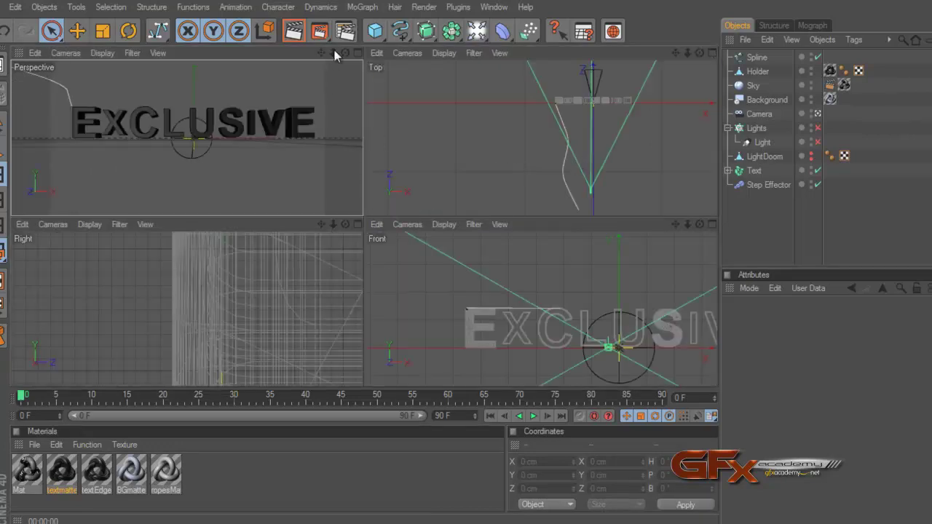
pyautogui.click(358, 53)
pyautogui.click(712, 53)
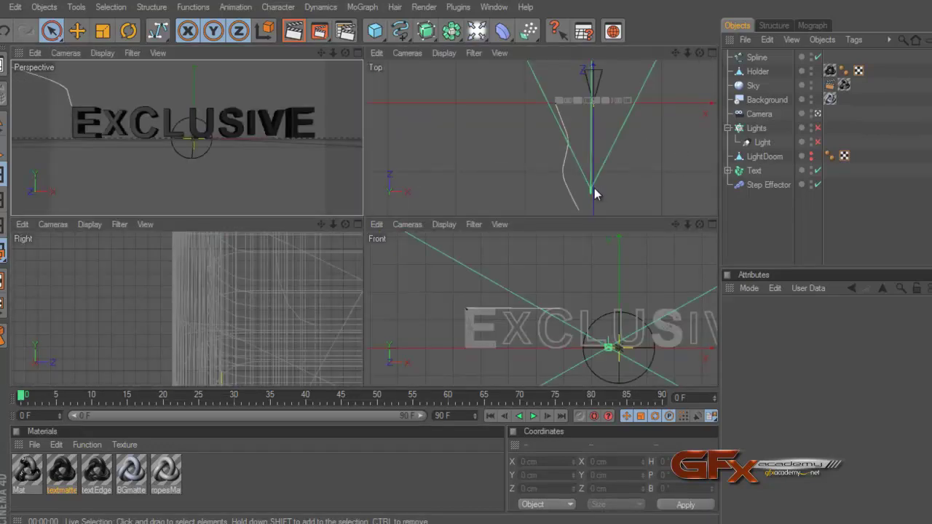
pyautogui.click(757, 56)
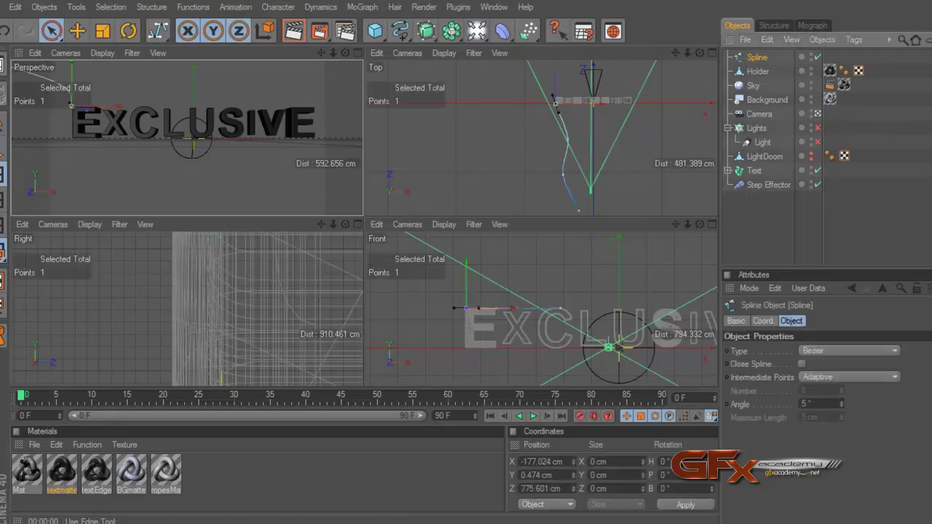
pyautogui.click(51, 31)
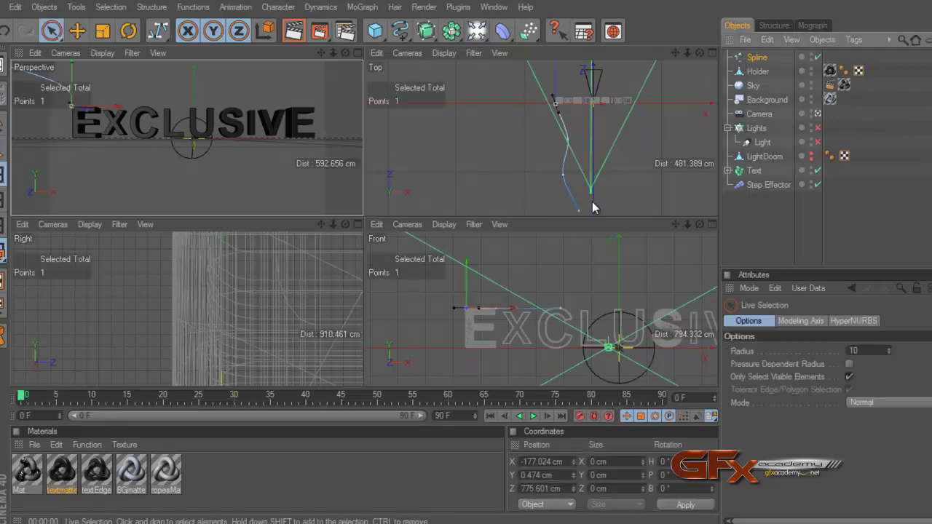
pyautogui.moveTo(593, 208); pyautogui.dragTo(565, 131)
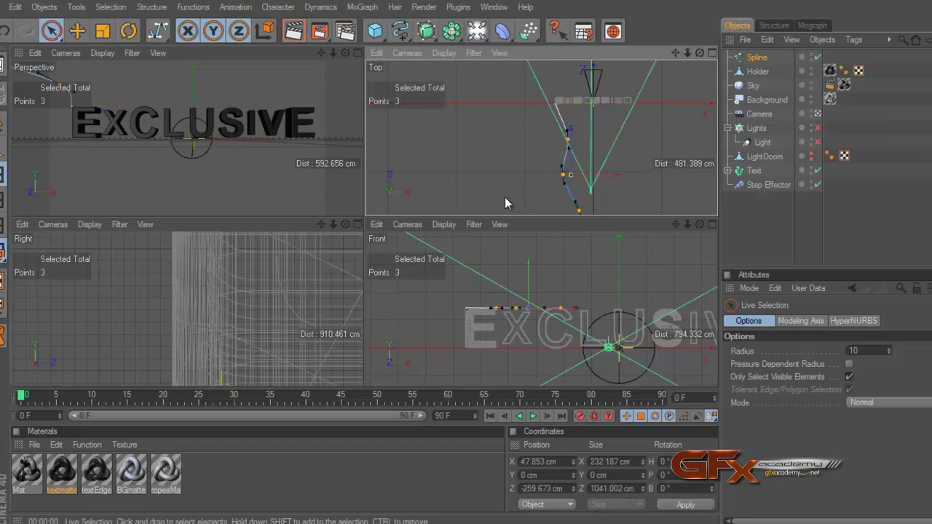
pyautogui.moveTo(612, 176); pyautogui.dragTo(470, 221)
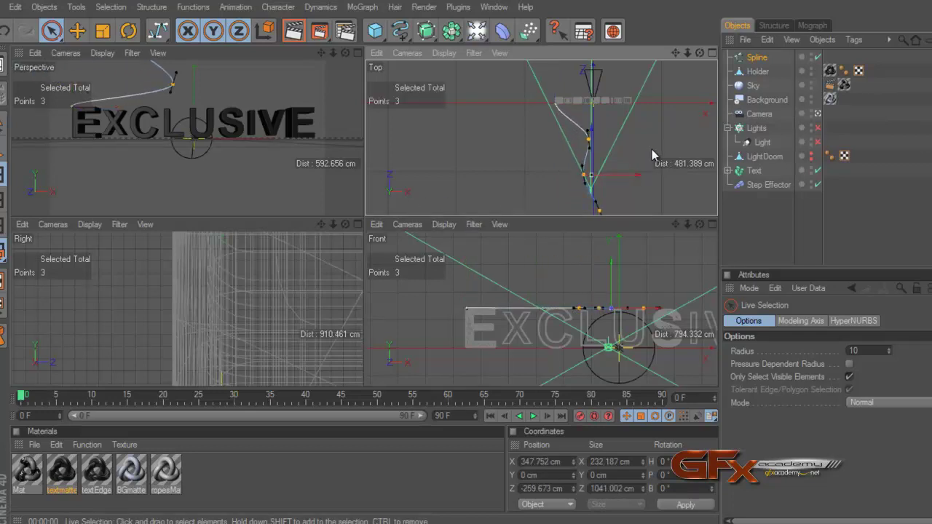
pyautogui.moveTo(635, 175); pyautogui.dragTo(466, 216)
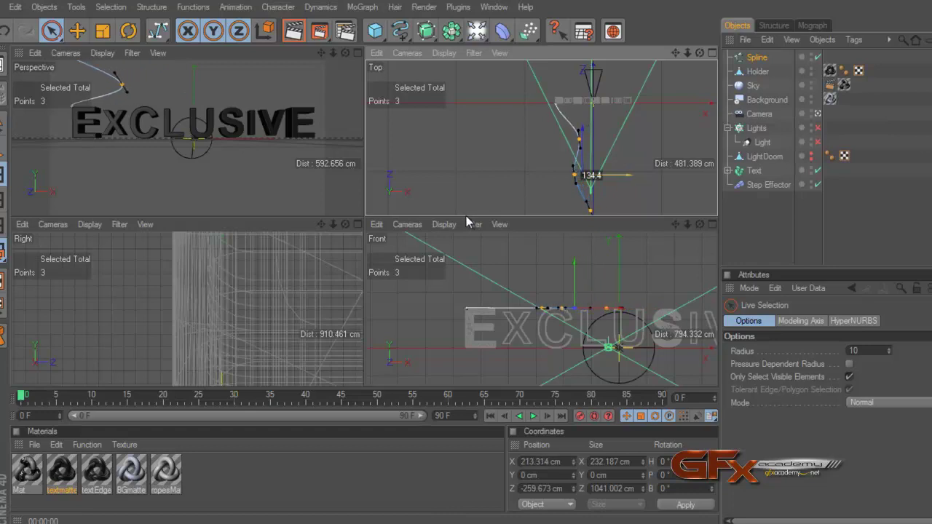
# Move one more spline point left, then return to the single Perspective view
pyautogui.click(581, 169)
pyautogui.click(579, 139)
pyautogui.moveTo(606, 142); pyautogui.dragTo(468, 215)
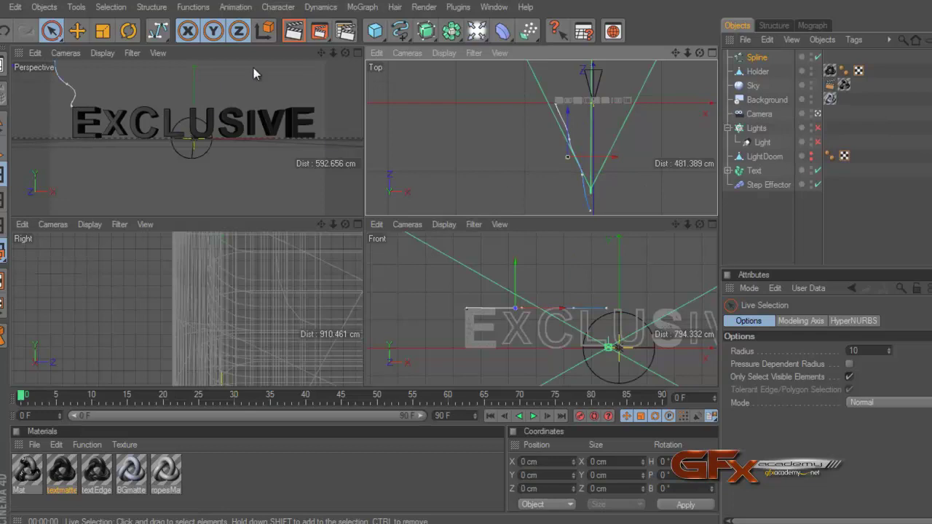
pyautogui.press('F1')
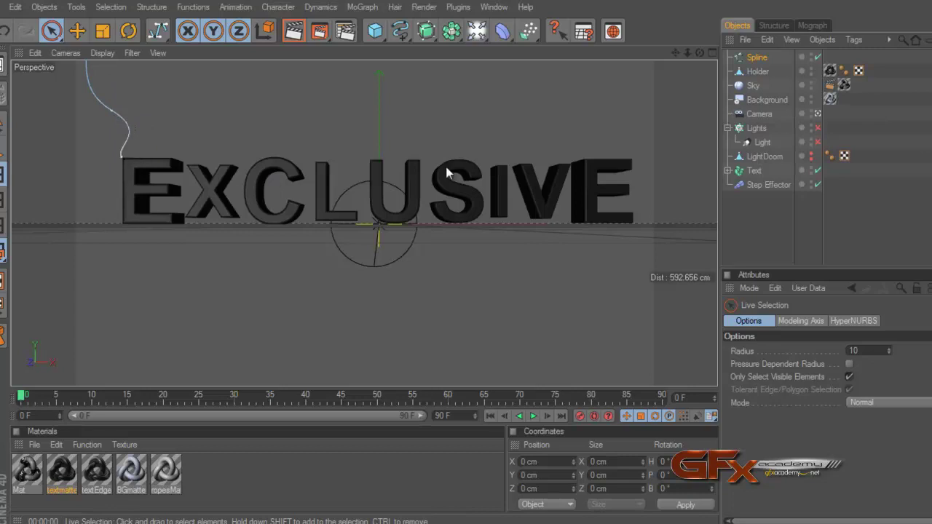
# Subdivide the rope spline via the V menu's Subdivide function, giving 22 points in total
pyautogui.click(757, 60)
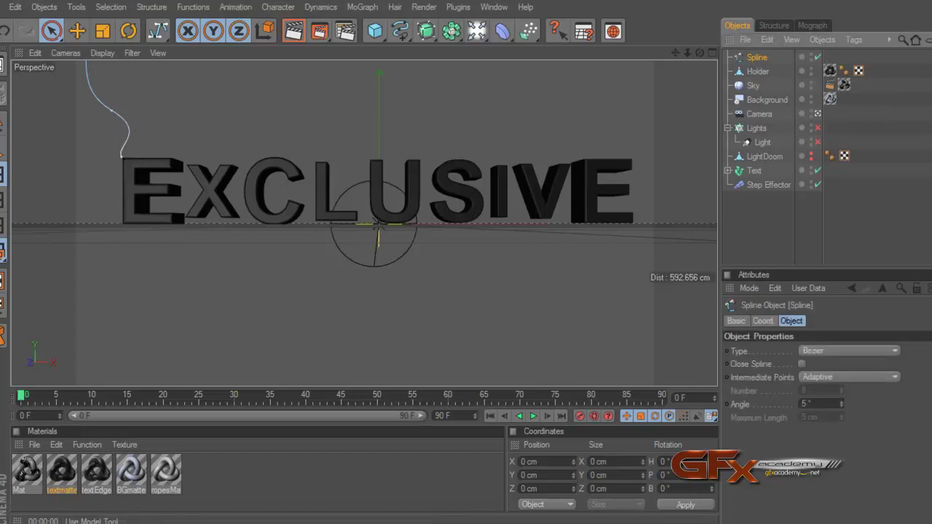
pyautogui.click(2, 125)
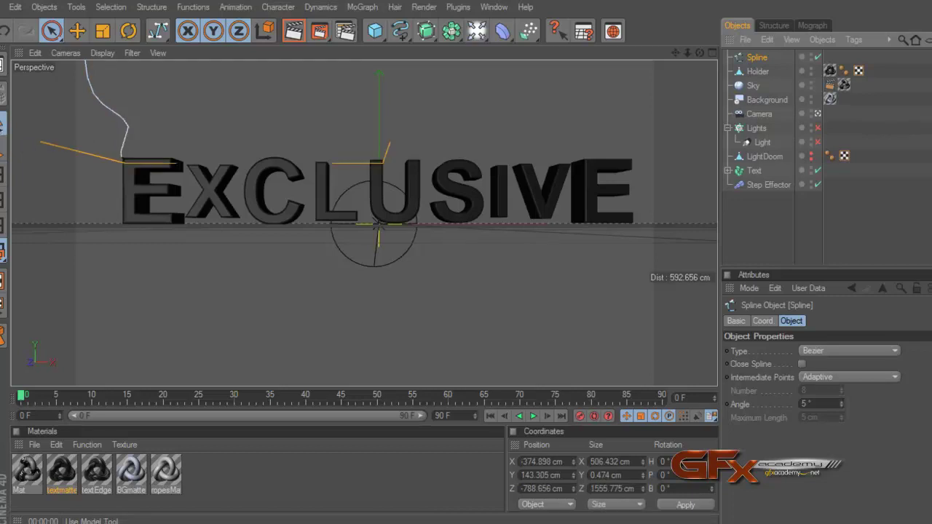
pyautogui.press('v')
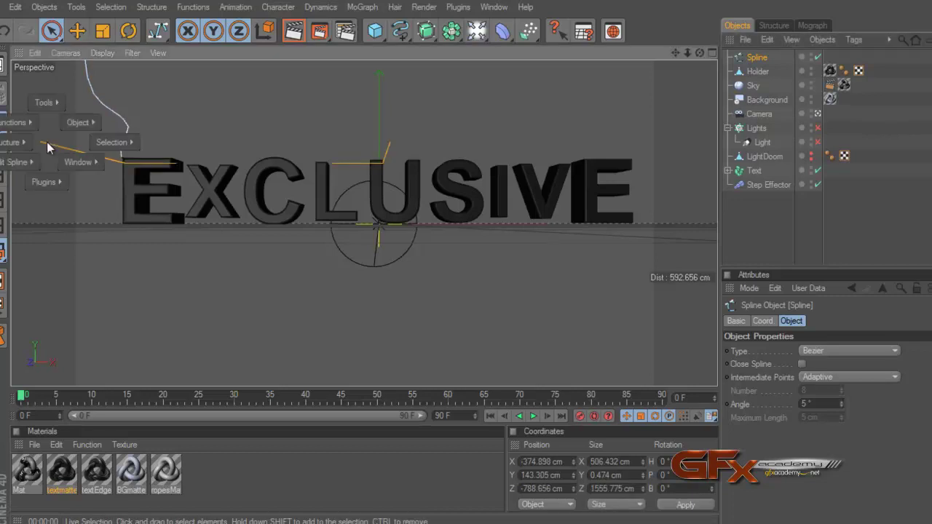
pyautogui.moveTo(16, 122)
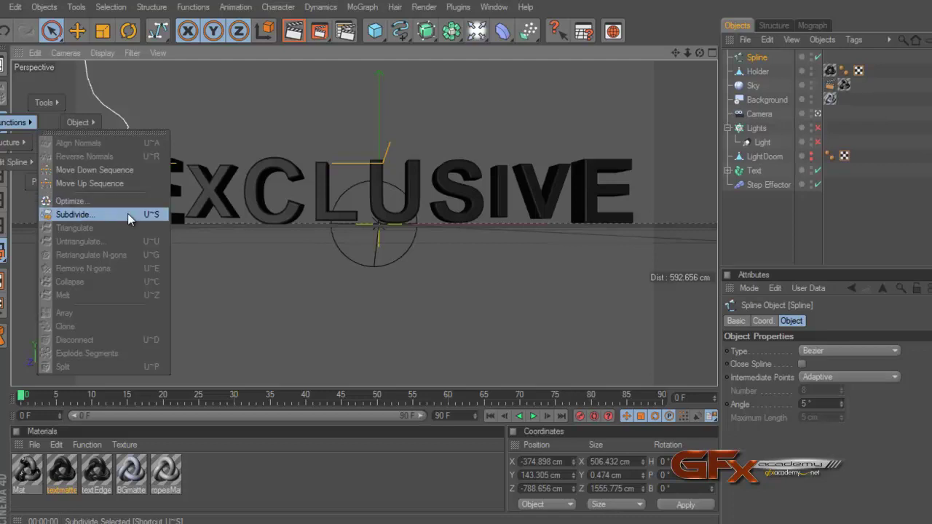
pyautogui.click(128, 214)
pyautogui.moveTo(196, 198); pyautogui.dragTo(436, 167)
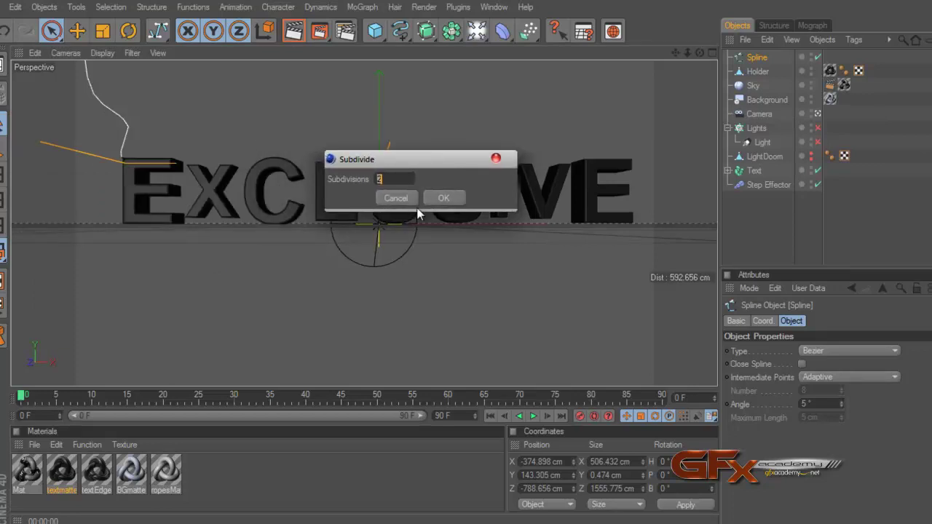
pyautogui.write('5')
pyautogui.click(443, 198)
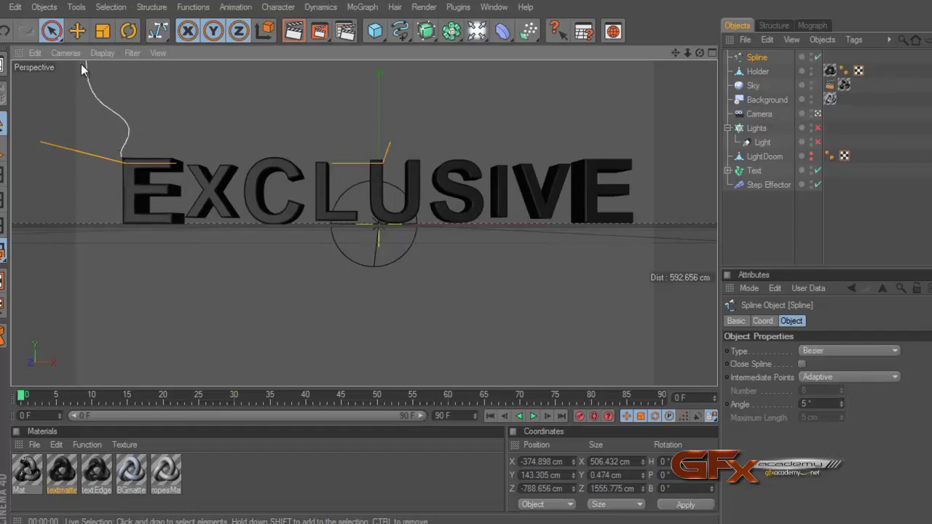
pyautogui.click(6, 176)
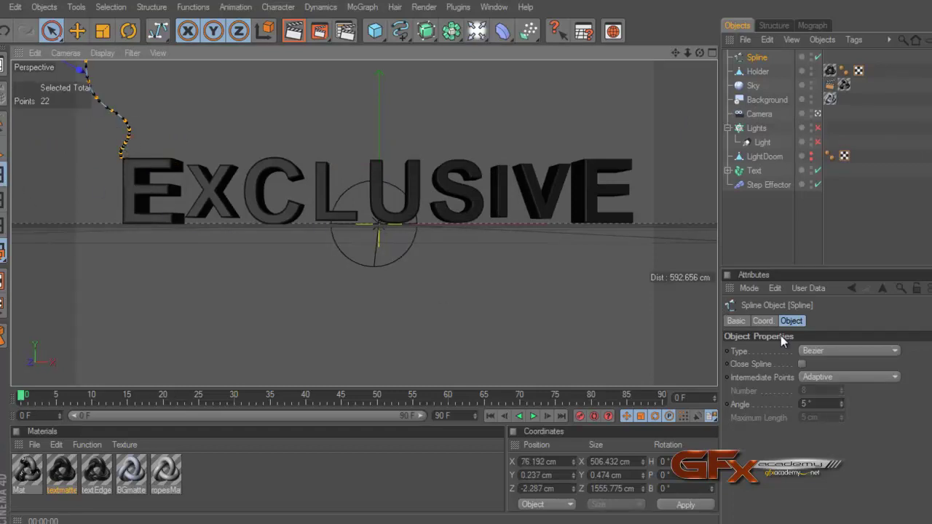
# Set the spline's Intermediate Points to Uniform with Number 18
pyautogui.click(827, 382)
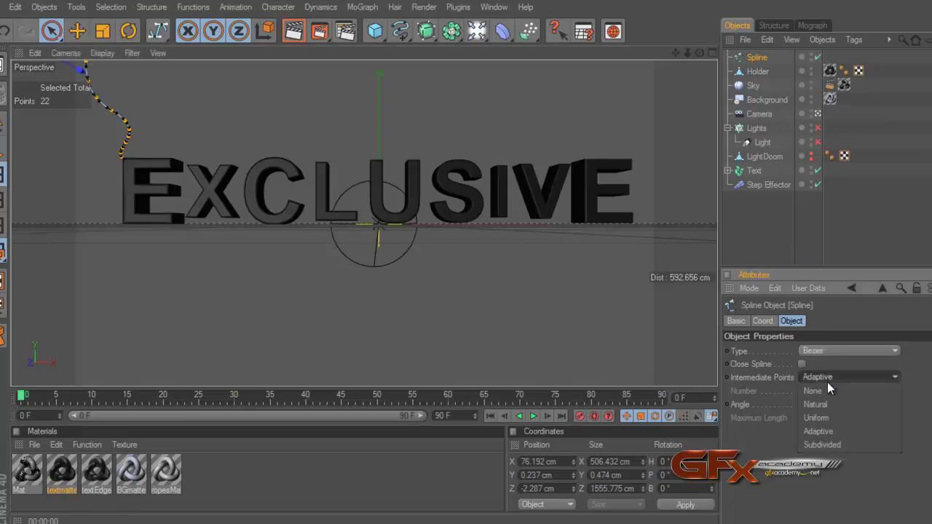
pyautogui.click(834, 420)
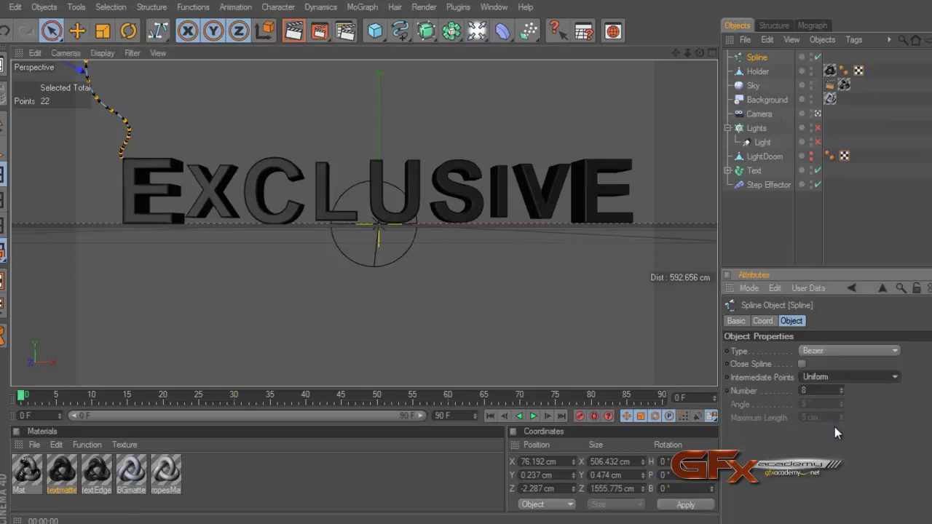
pyautogui.doubleClick(827, 391)
pyautogui.write('18')
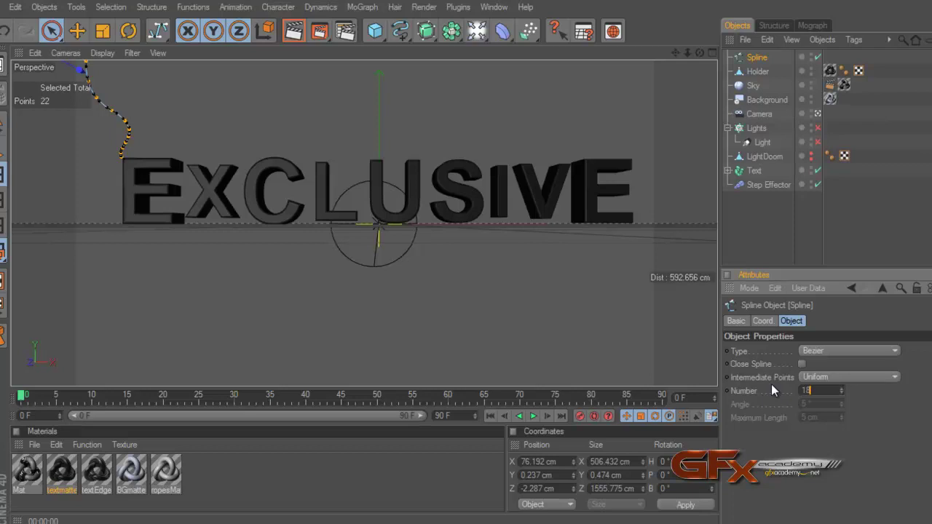
pyautogui.click(560, 306)
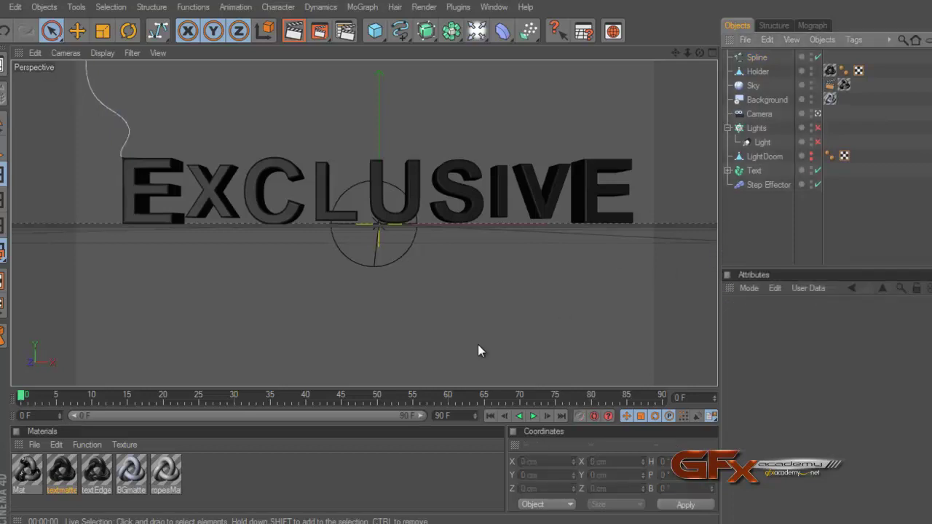
pyautogui.click(757, 57)
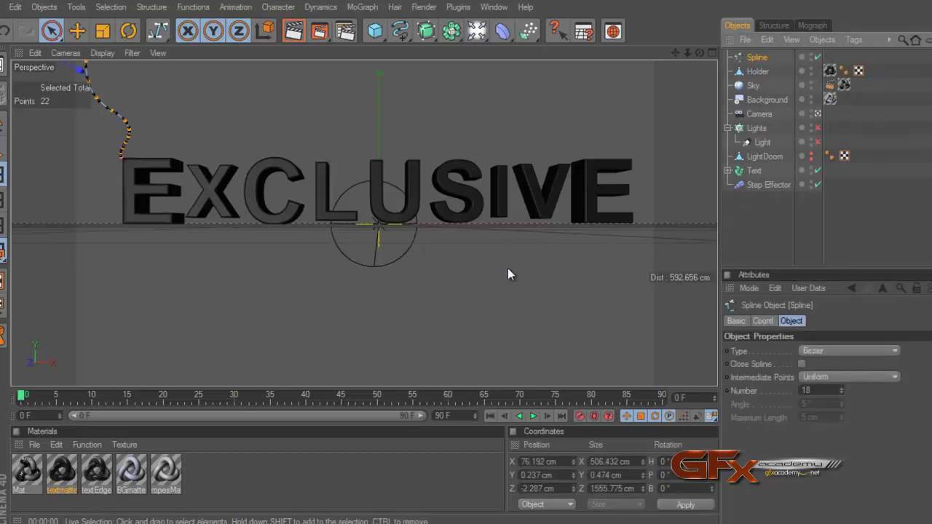
pyautogui.click(3, 129)
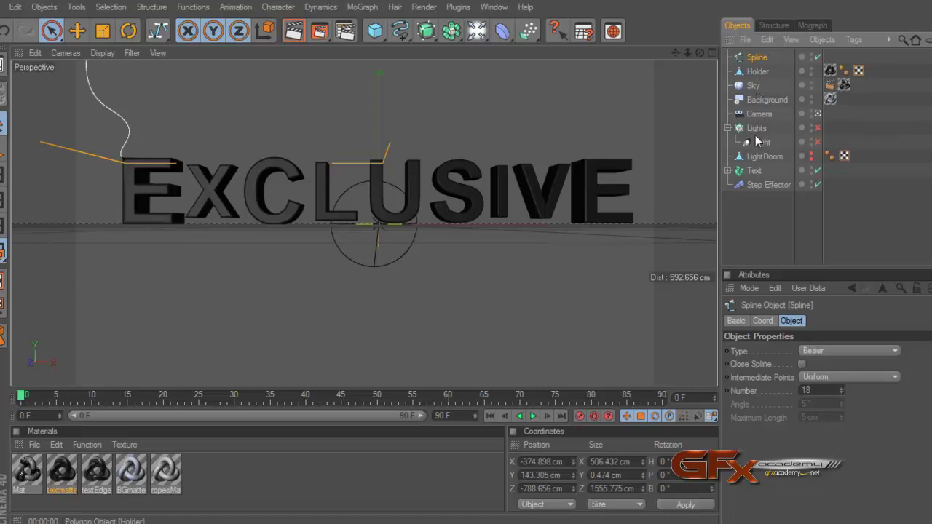
# Drag Holder into the Text group between X.1 and E.2
pyautogui.click(727, 170)
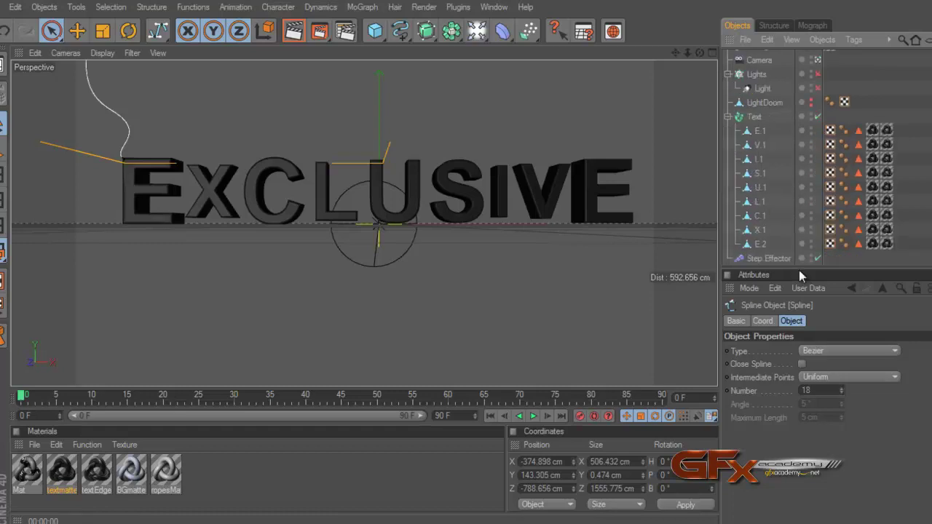
pyautogui.moveTo(799, 268); pyautogui.dragTo(794, 352)
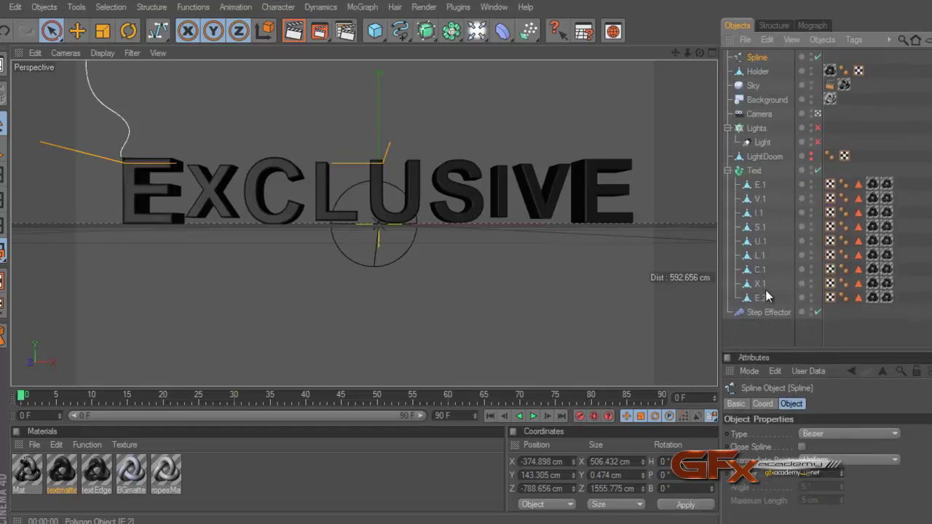
pyautogui.moveTo(757, 71); pyautogui.dragTo(768, 293)
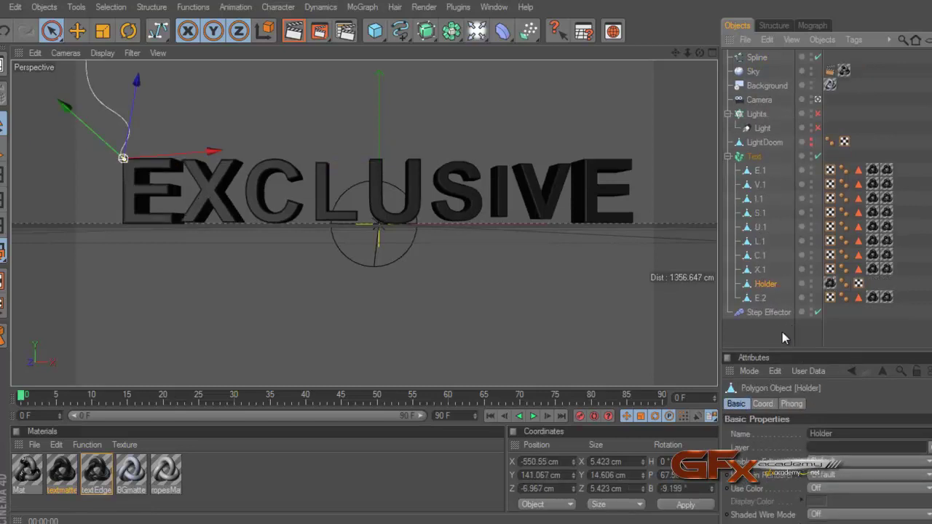
# Drag E.2 onto Holder to parent it, collapse Text, and select the Spline
pyautogui.click(760, 298)
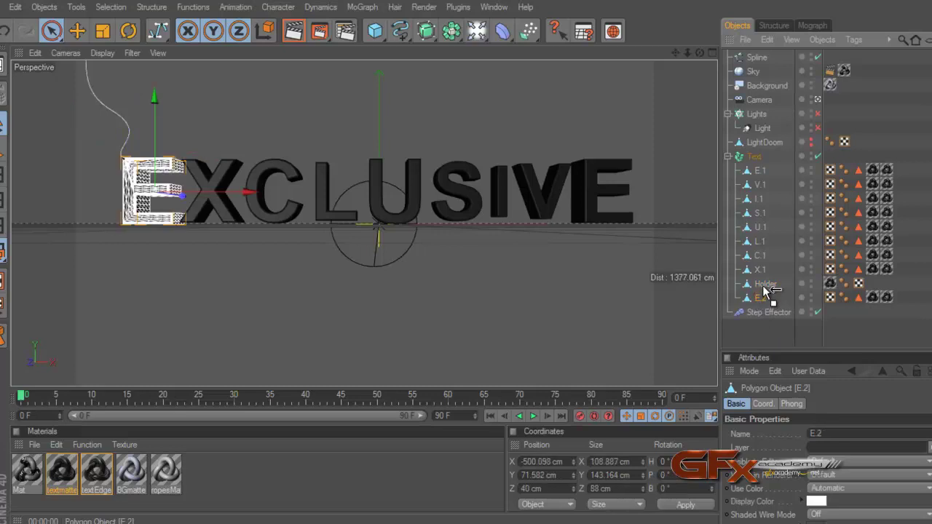
pyautogui.moveTo(770, 290); pyautogui.dragTo(767, 286)
pyautogui.click(767, 286)
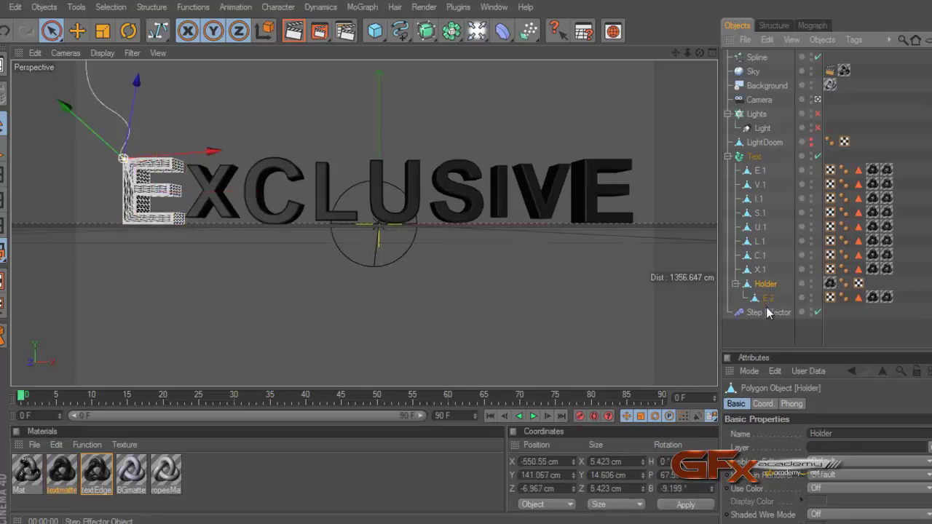
pyautogui.click(761, 332)
pyautogui.click(766, 298)
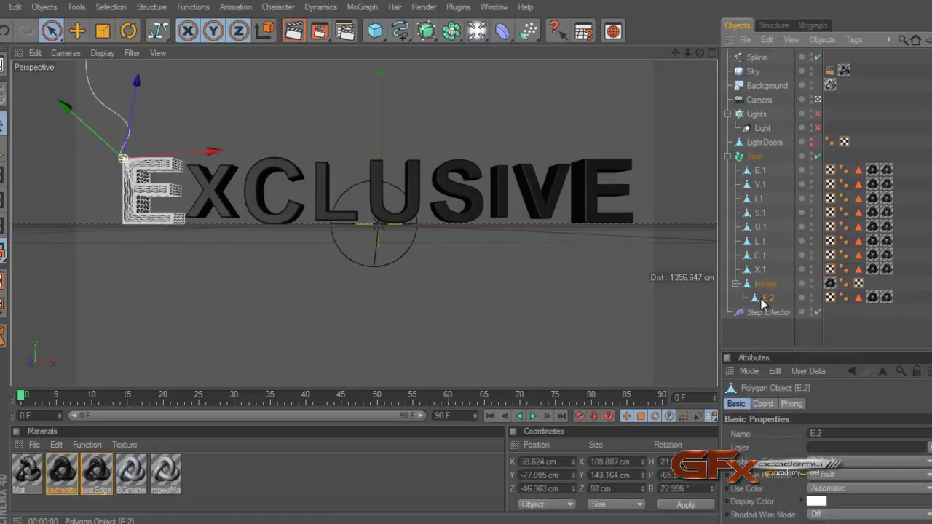
pyautogui.click(753, 323)
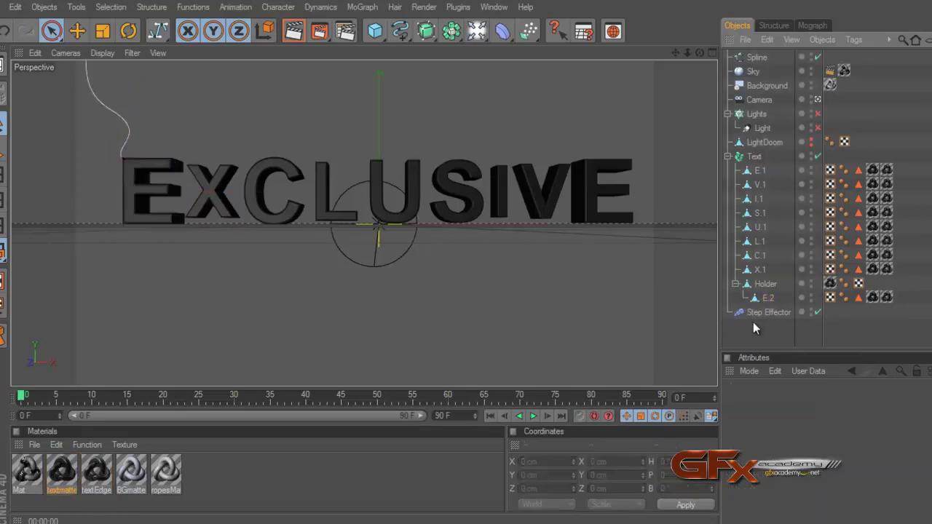
pyautogui.click(728, 156)
pyautogui.click(758, 57)
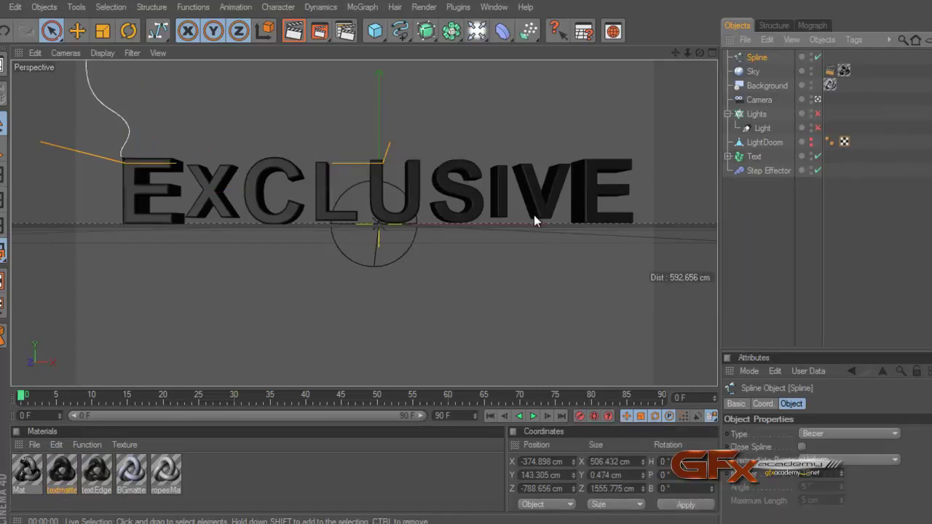
# Zoom in on the EX letters and switch the viewport to Gouraud Shading (Lines)
pyautogui.click(817, 99)
pyautogui.moveTo(688, 53)
pyautogui.mouseDown()
pyautogui.moveTo(467, 261)
pyautogui.moveTo(467, 253)
pyautogui.mouseUp()
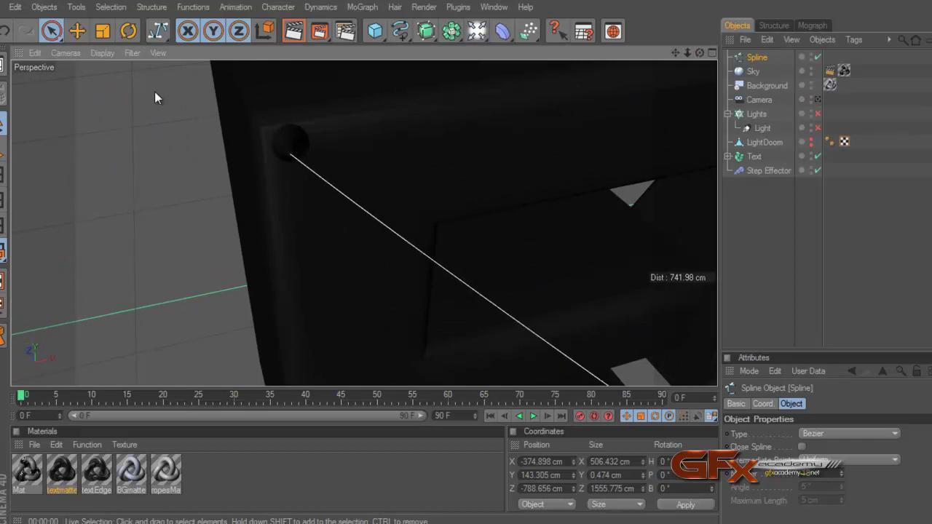
pyautogui.click(101, 53)
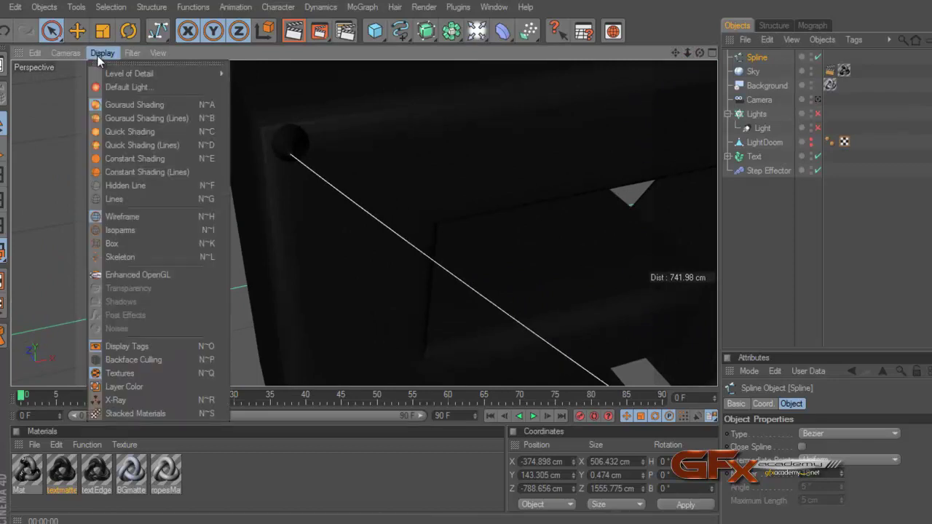
pyautogui.click(136, 273)
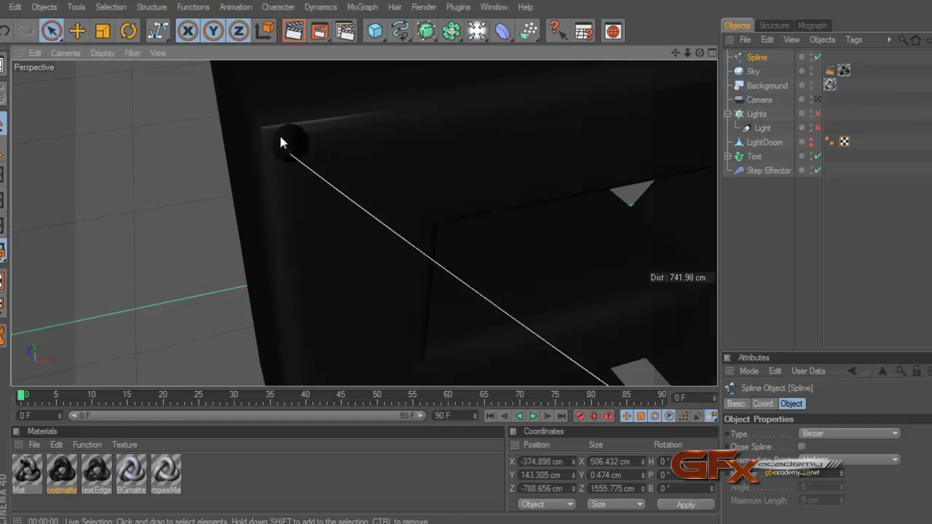
pyautogui.click(101, 53)
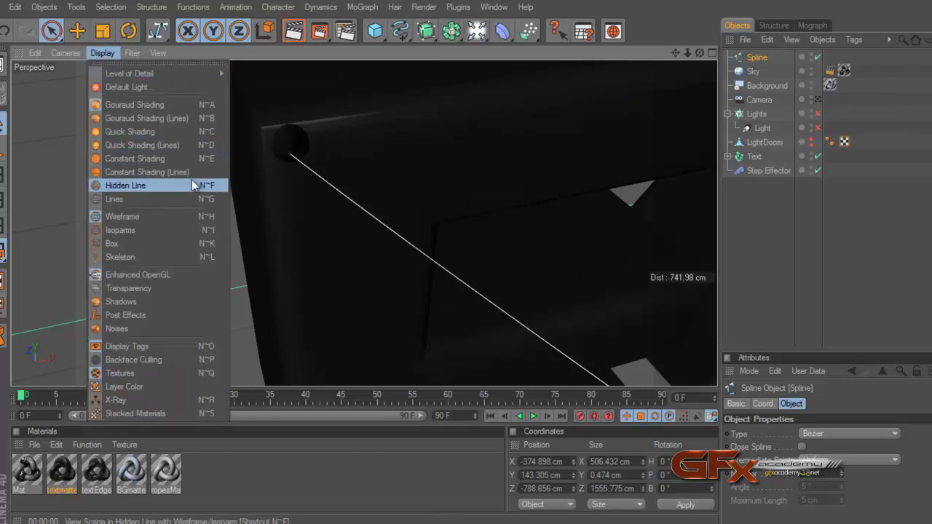
pyautogui.click(114, 119)
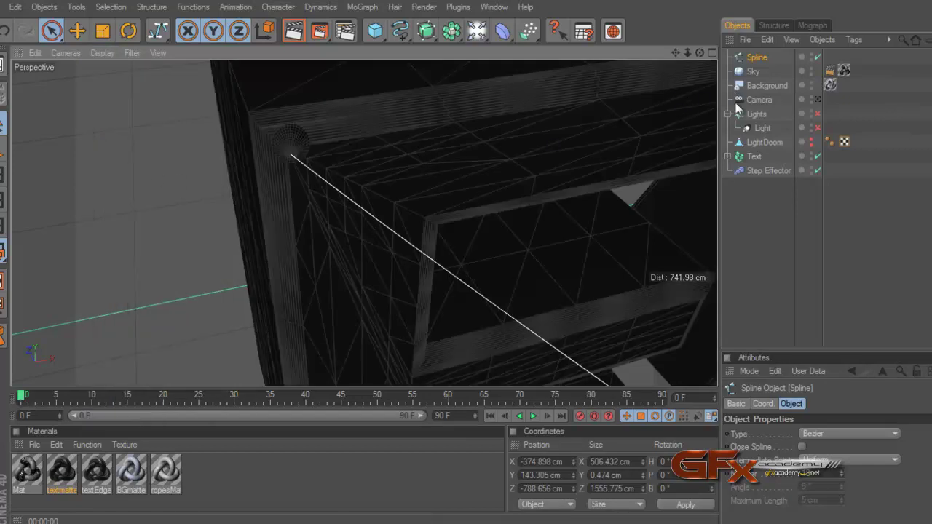
pyautogui.click(752, 158)
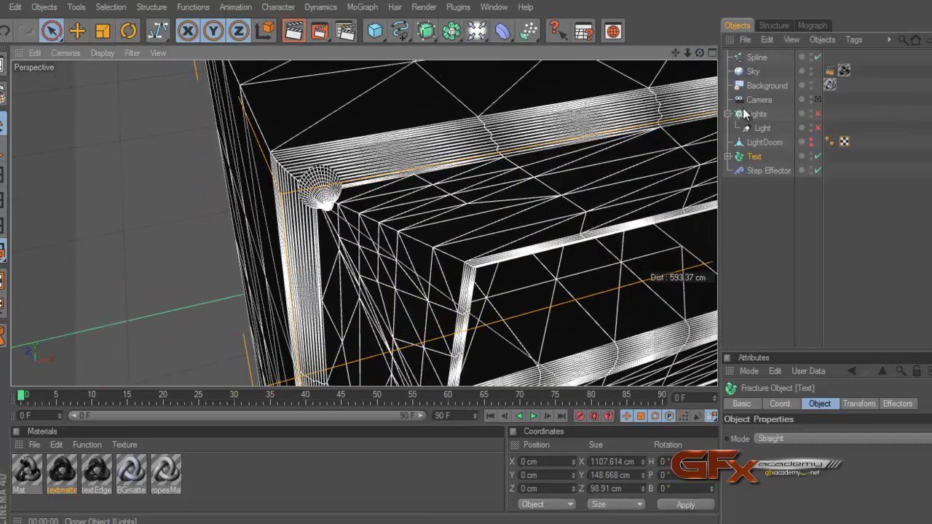
pyautogui.click(757, 57)
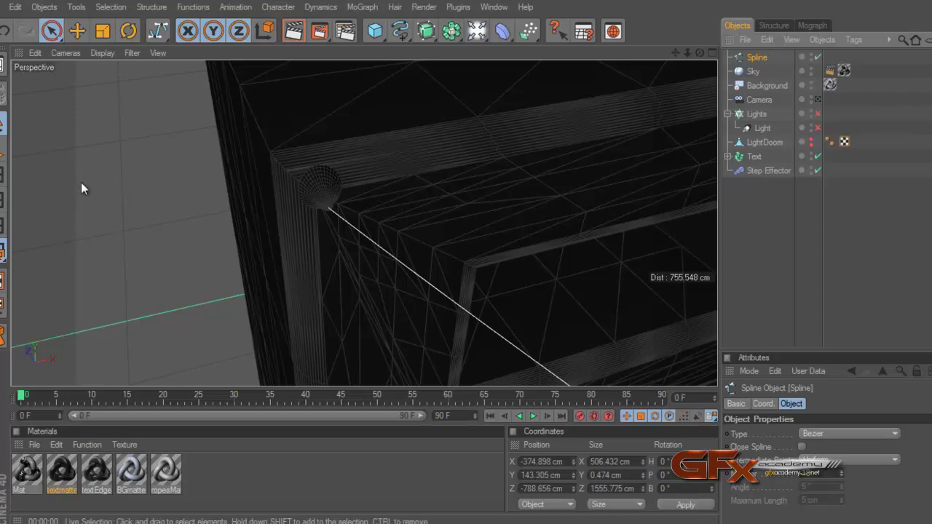
# Select only the spline's end point at the letter corner and add a Hair Constraint tag
pyautogui.click(3, 175)
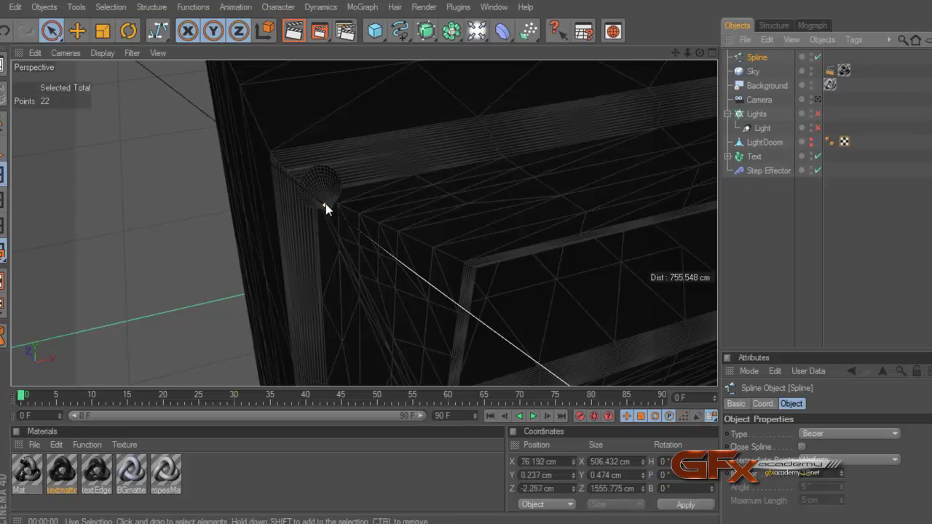
pyautogui.click(58, 35)
pyautogui.click(346, 178)
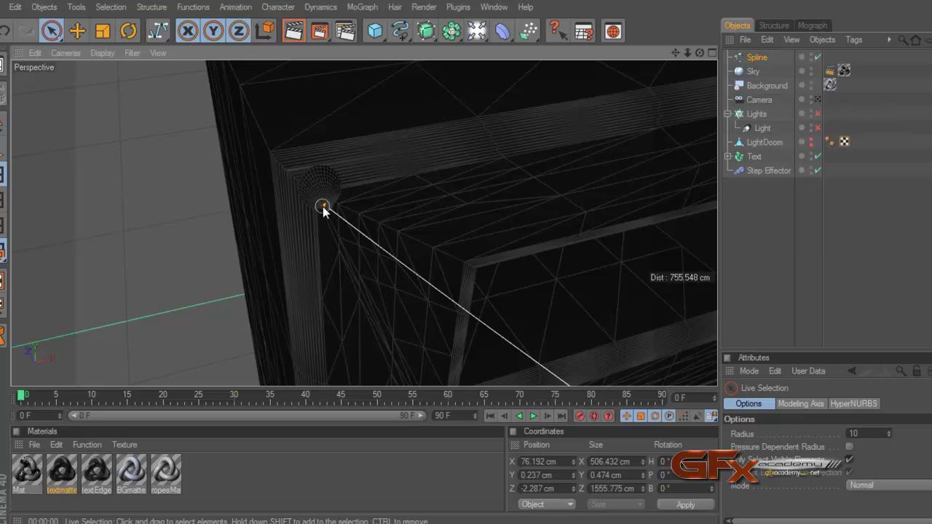
pyautogui.click(322, 206)
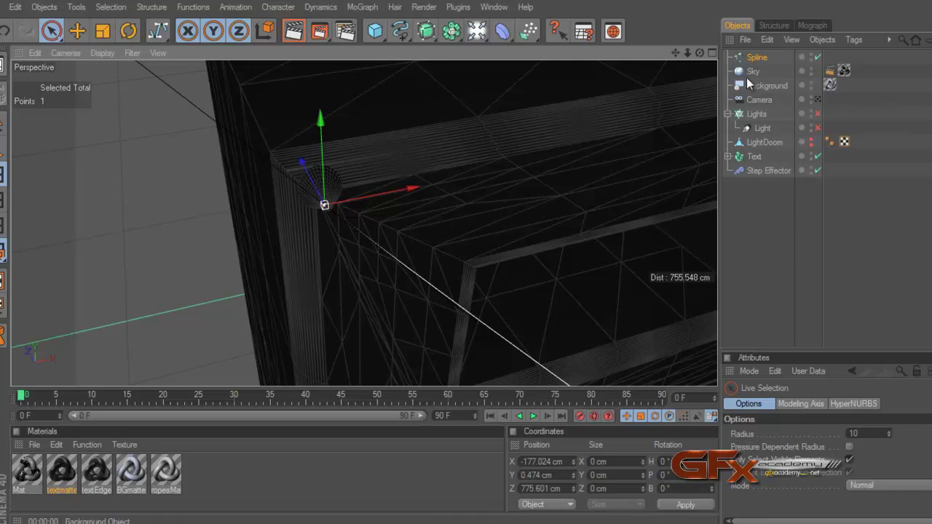
pyautogui.rightClick(757, 57)
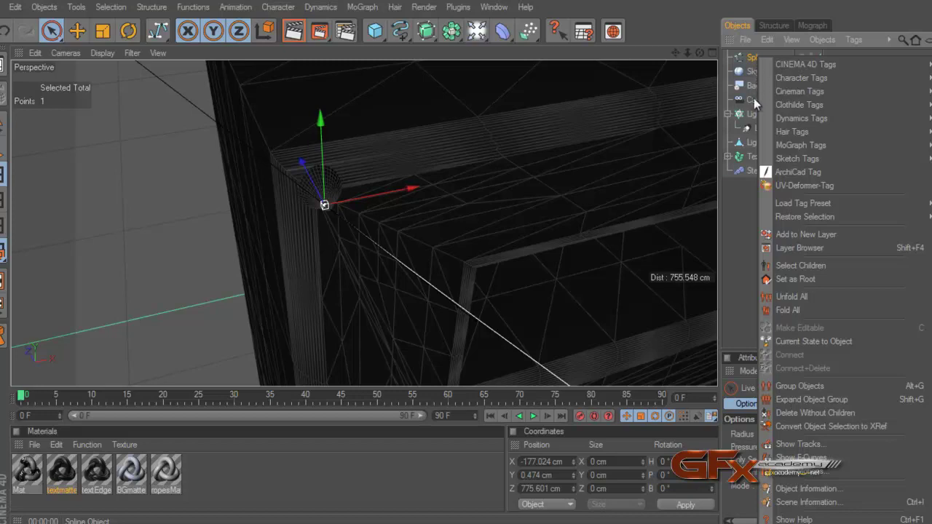
pyautogui.moveTo(793, 131)
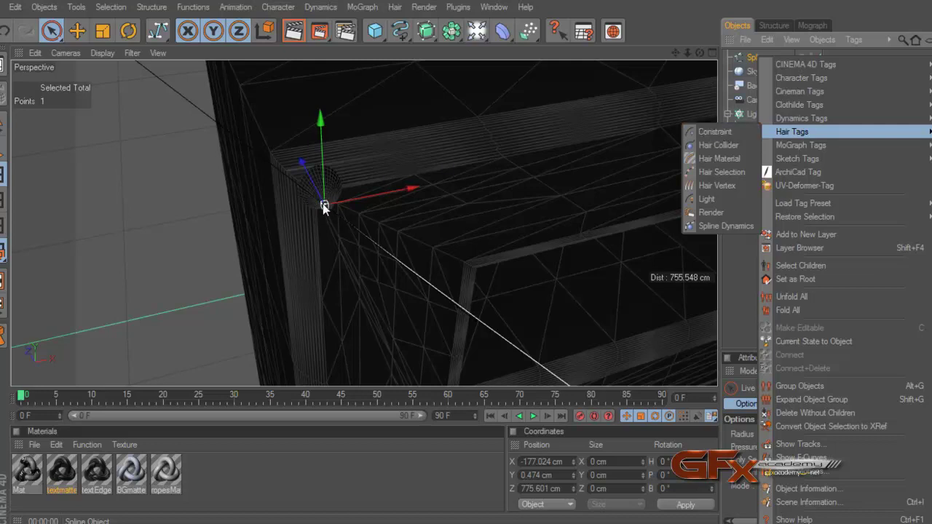
pyautogui.click(713, 132)
pyautogui.moveTo(794, 354); pyautogui.dragTo(786, 212)
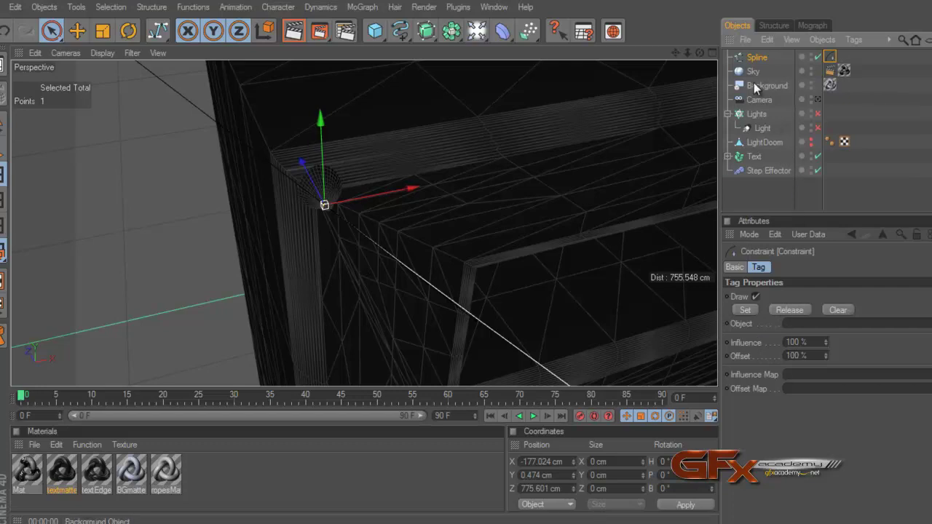
# Drop Holder into the rope Constraint tag's Object field, set it, and collapse the Text hierarchy
pyautogui.click(728, 156)
pyautogui.scroll(-3, 772, 187)
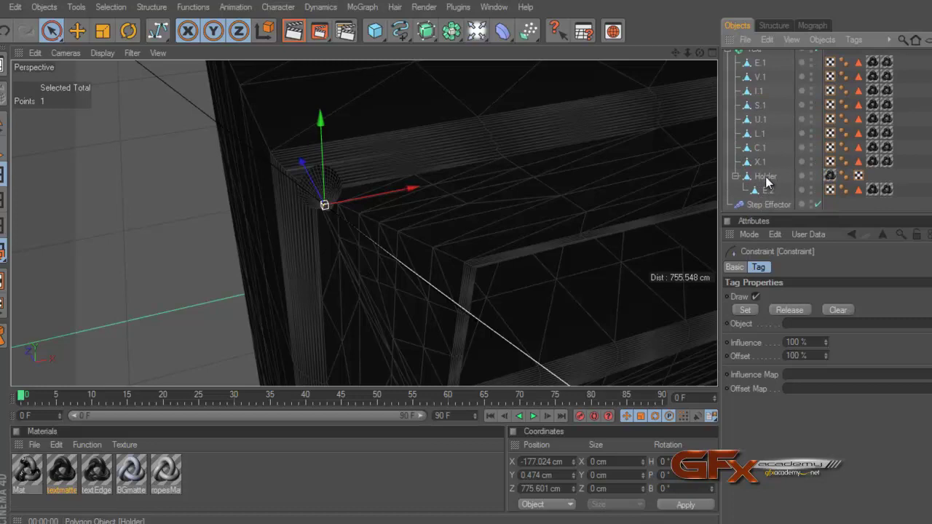
pyautogui.moveTo(766, 182); pyautogui.dragTo(801, 330)
pyautogui.click(743, 311)
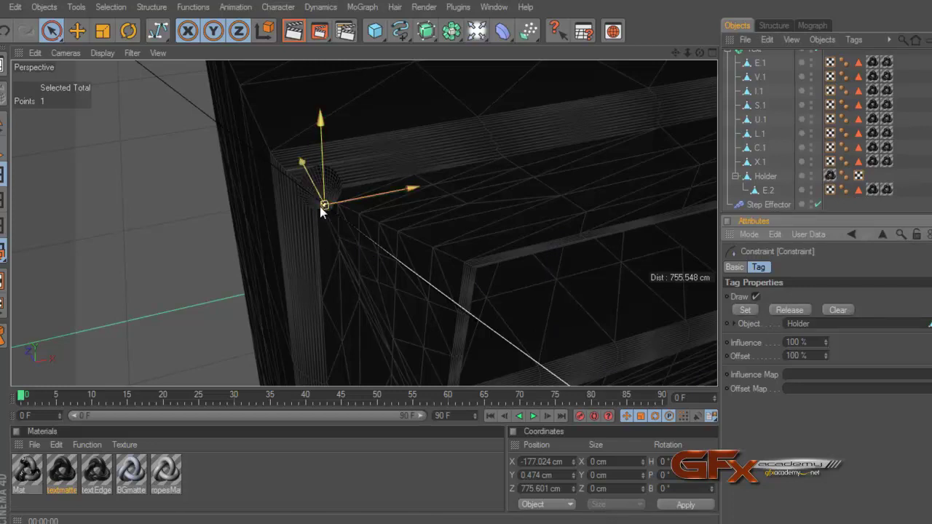
pyautogui.moveTo(800, 216); pyautogui.dragTo(800, 311)
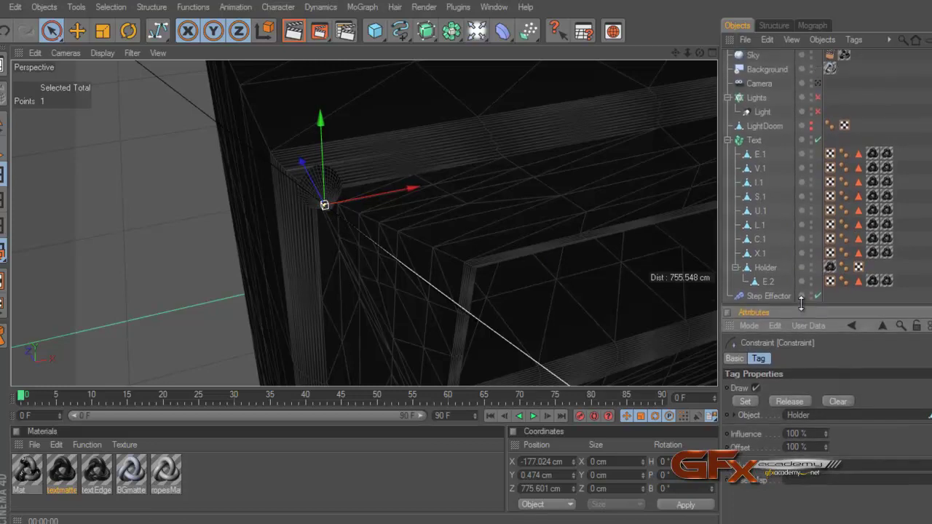
pyautogui.click(728, 141)
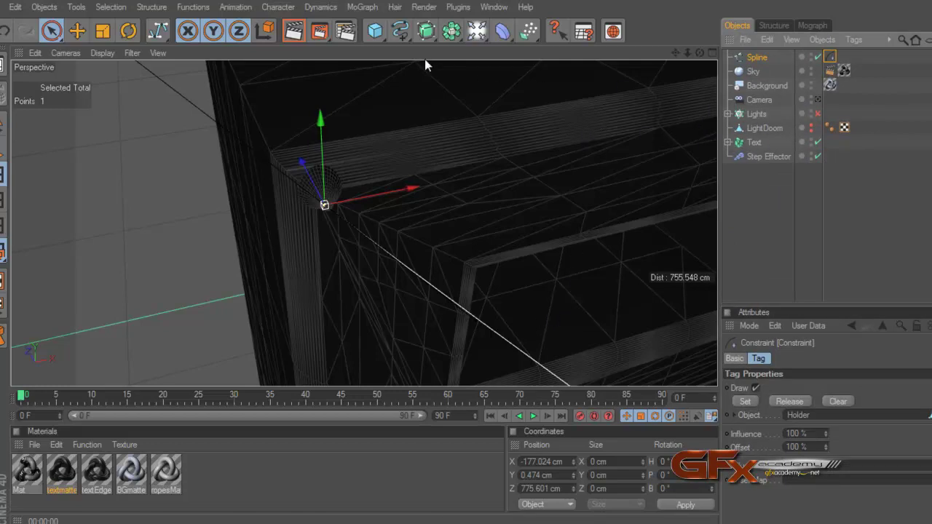
pyautogui.click(376, 41)
# Delete a mistakenly added Plane and add a Sphere primitive instead
pyautogui.click(502, 65)
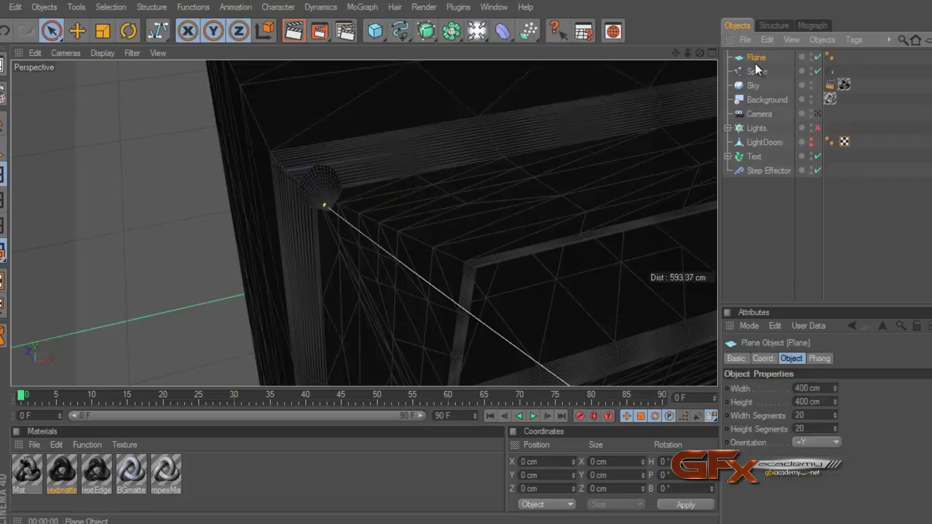
pyautogui.press('Delete')
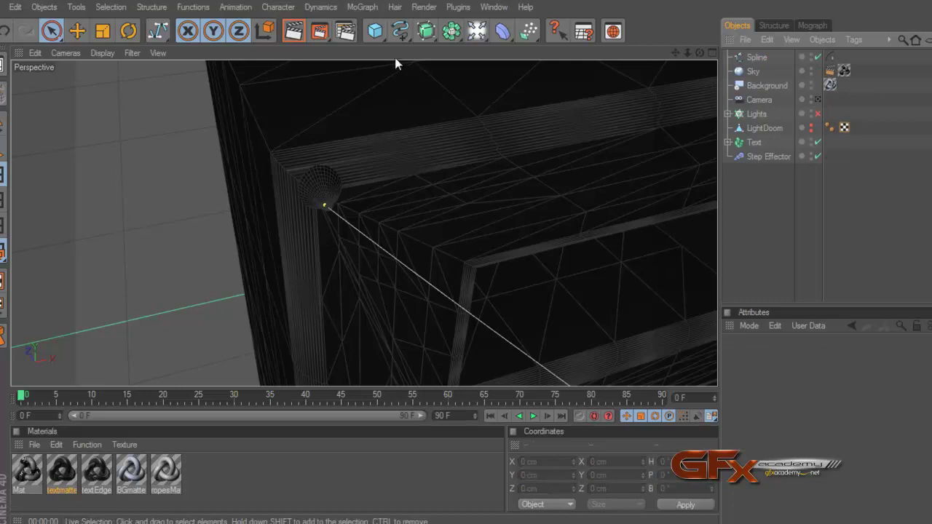
pyautogui.click(385, 33)
pyautogui.click(518, 108)
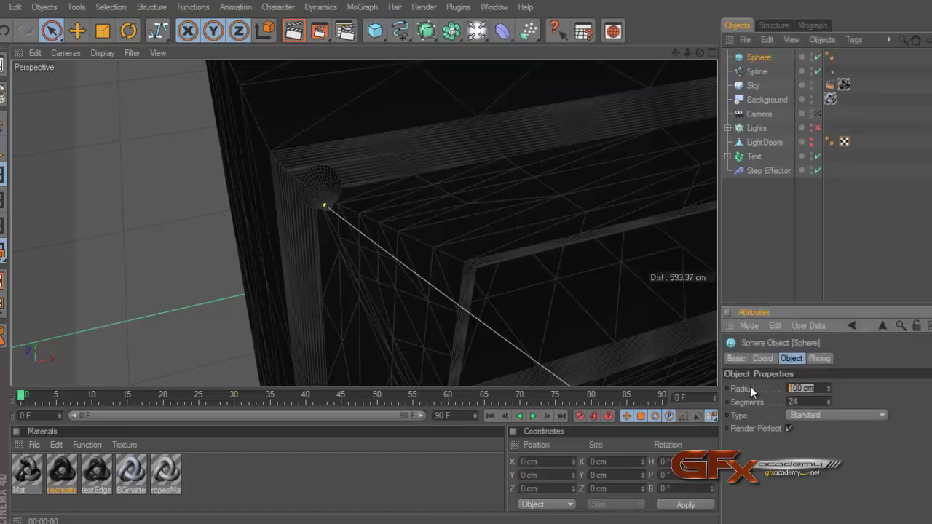
# Give the Sphere a 10 cm radius and 6 segments
pyautogui.write('10')
pyautogui.press('Return')
pyautogui.doubleClick(809, 401)
pyautogui.write('6')
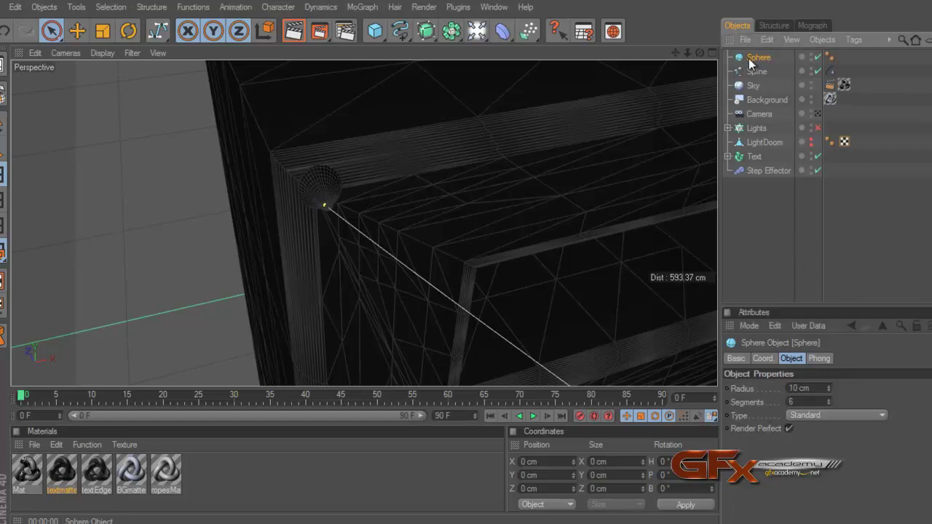
pyautogui.click(186, 8)
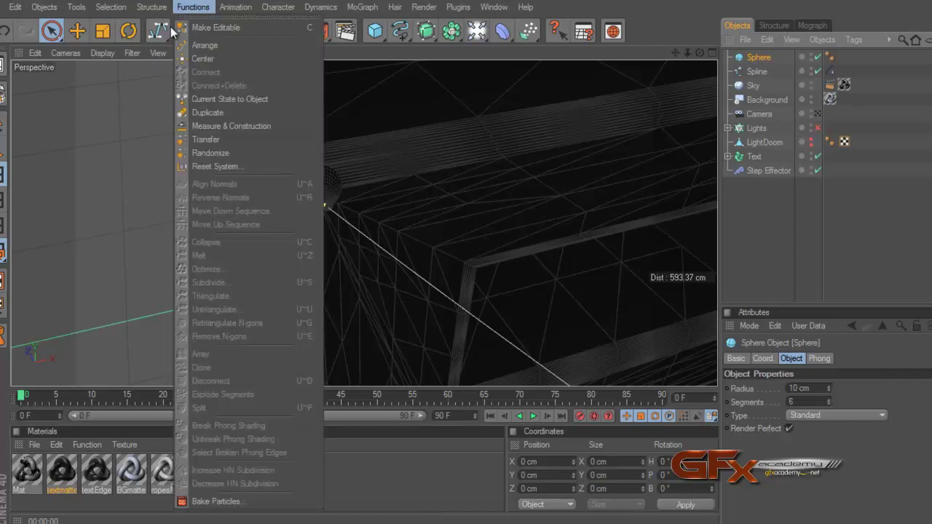
# Pick the Transfer tool and expand the Text hierarchy to reach Holder
pyautogui.click(160, 37)
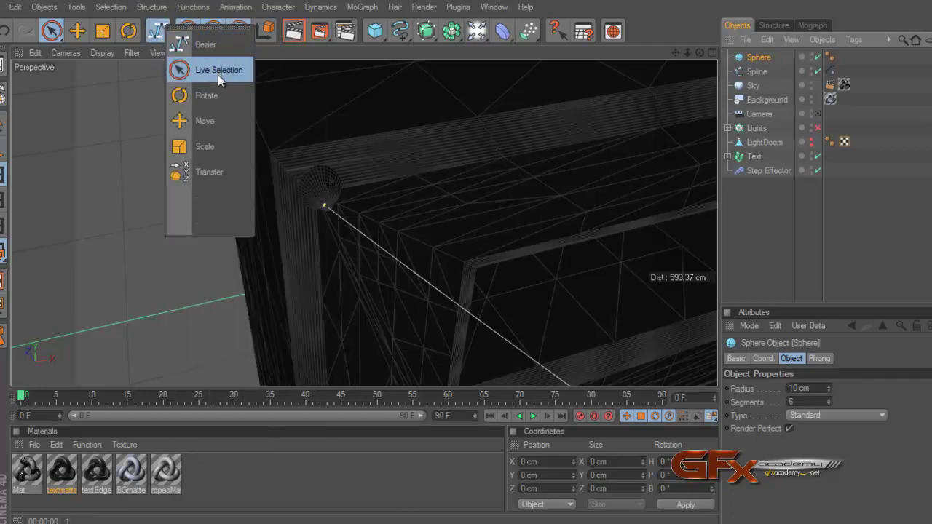
pyautogui.click(213, 172)
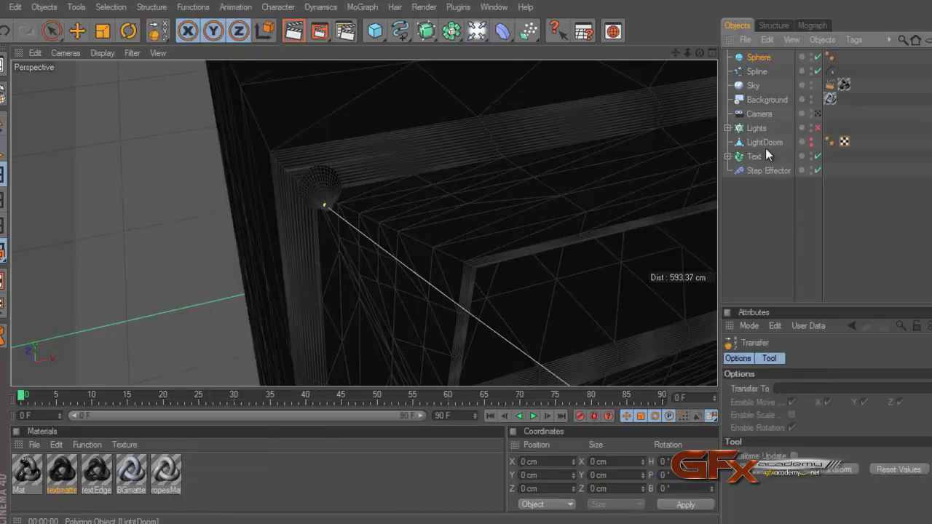
pyautogui.click(785, 215)
pyautogui.click(728, 156)
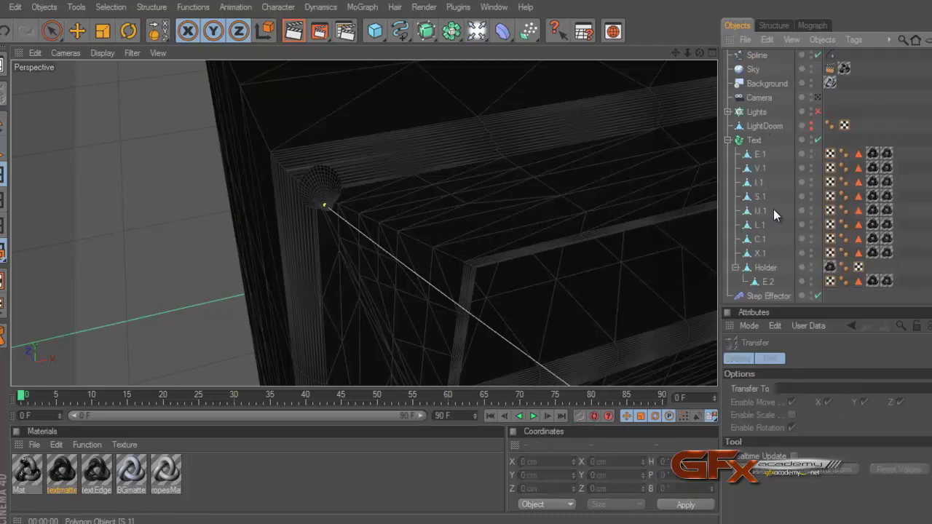
pyautogui.click(850, 326)
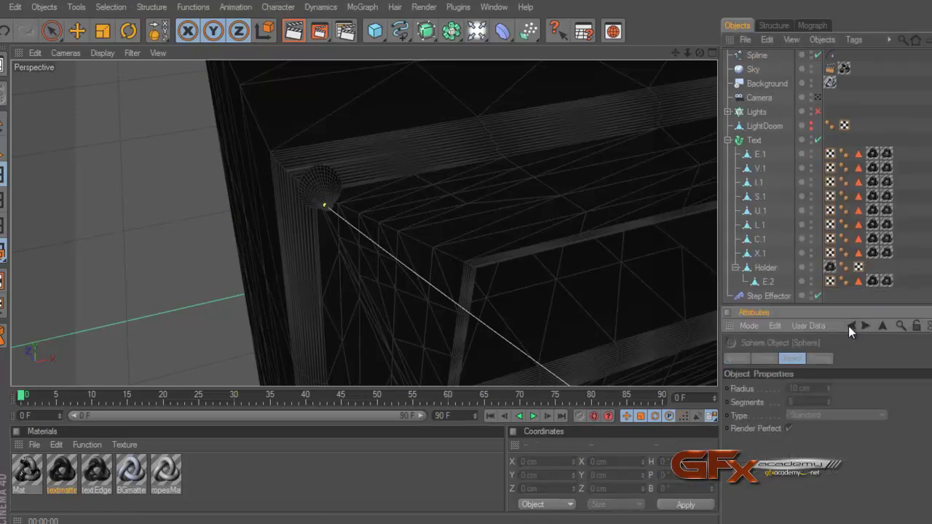
pyautogui.click(848, 326)
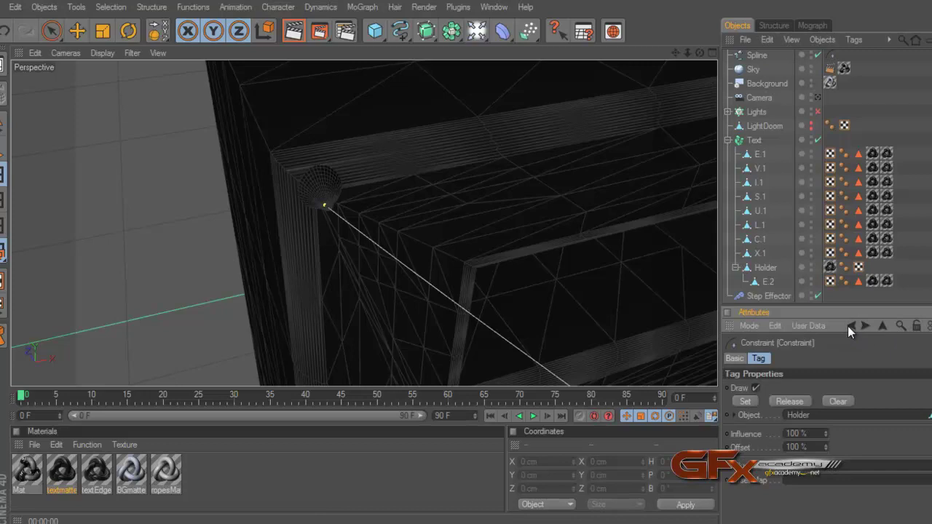
# Transfer the Sphere onto Holder's position at the rope's end
pyautogui.click(157, 31)
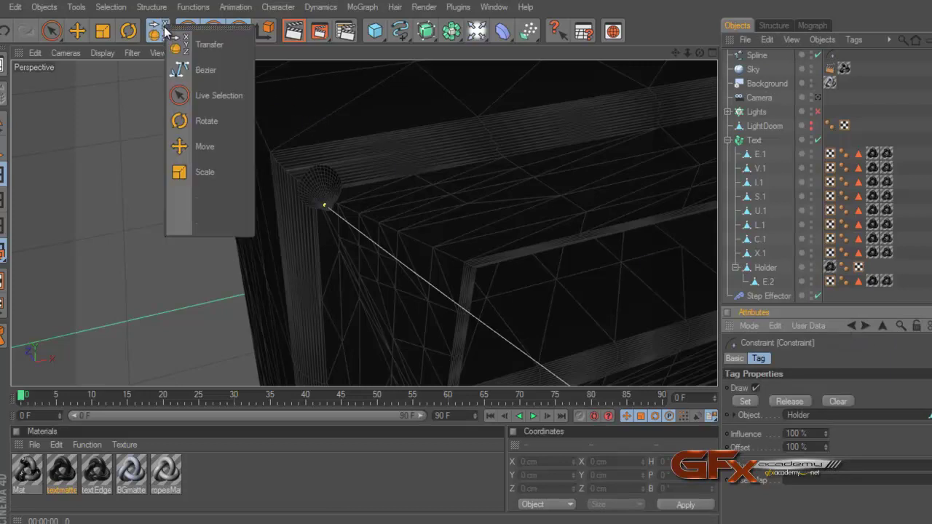
pyautogui.click(206, 44)
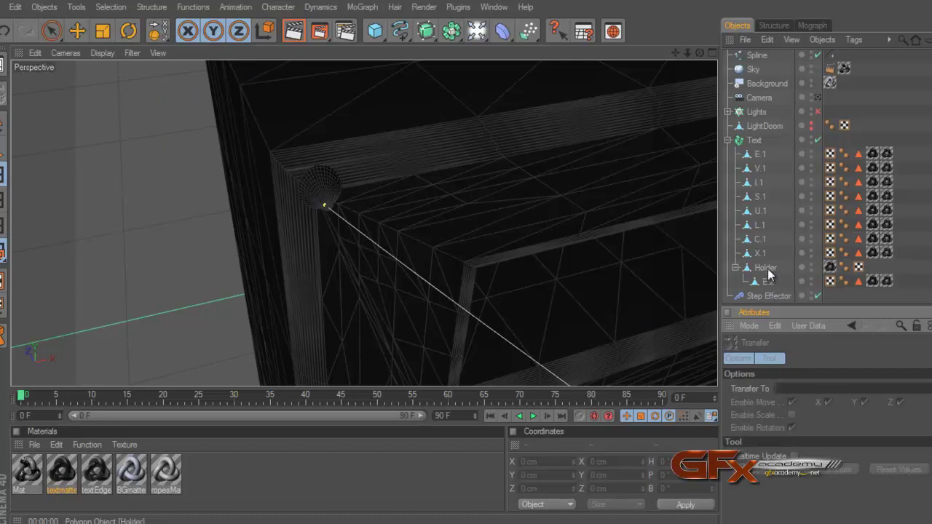
pyautogui.scroll(1, 767, 271)
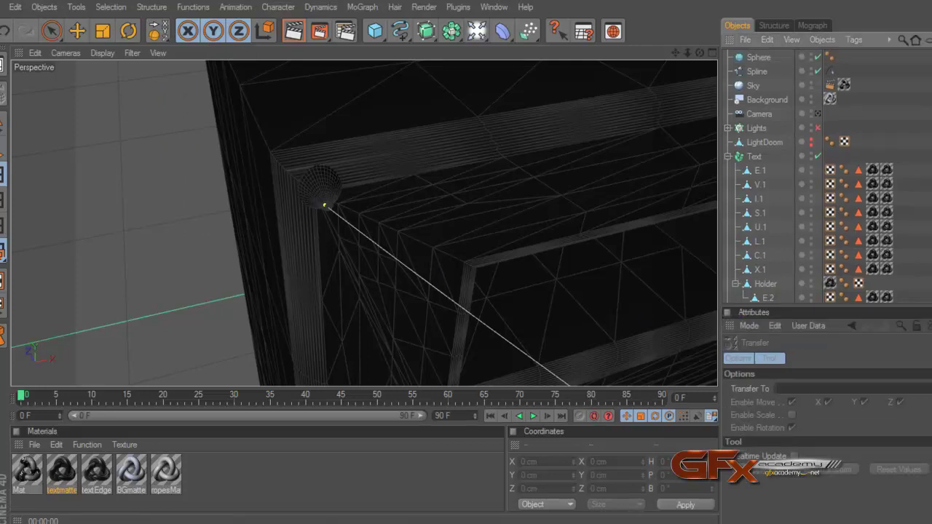
pyautogui.click(757, 57)
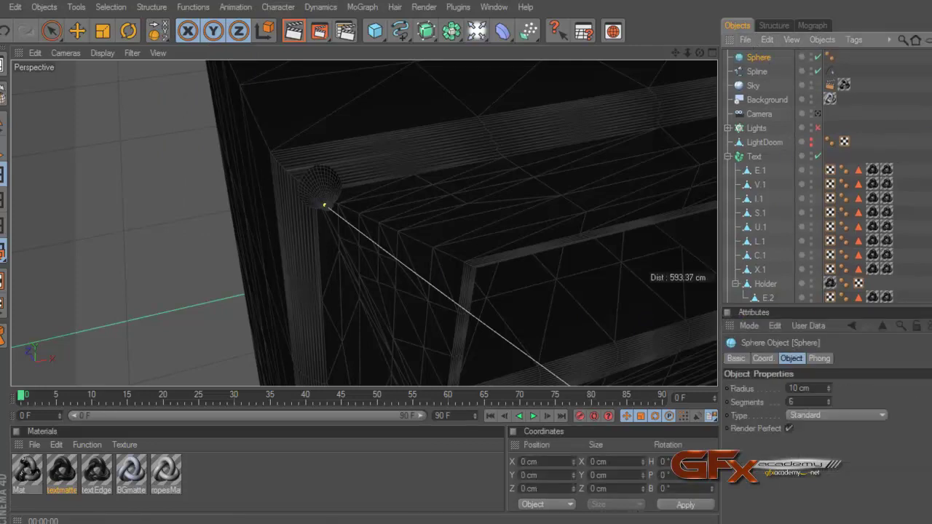
pyautogui.click(155, 31)
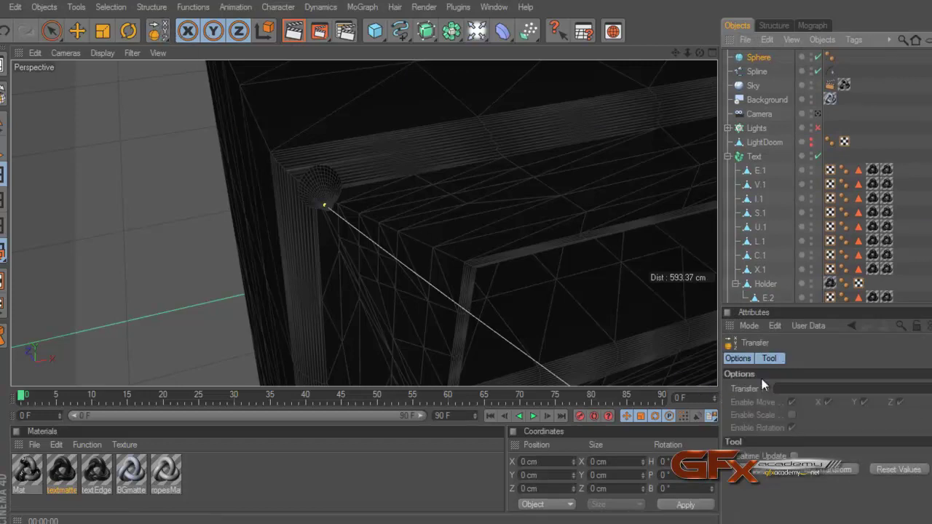
pyautogui.moveTo(765, 284); pyautogui.dragTo(795, 394)
pyautogui.click(830, 469)
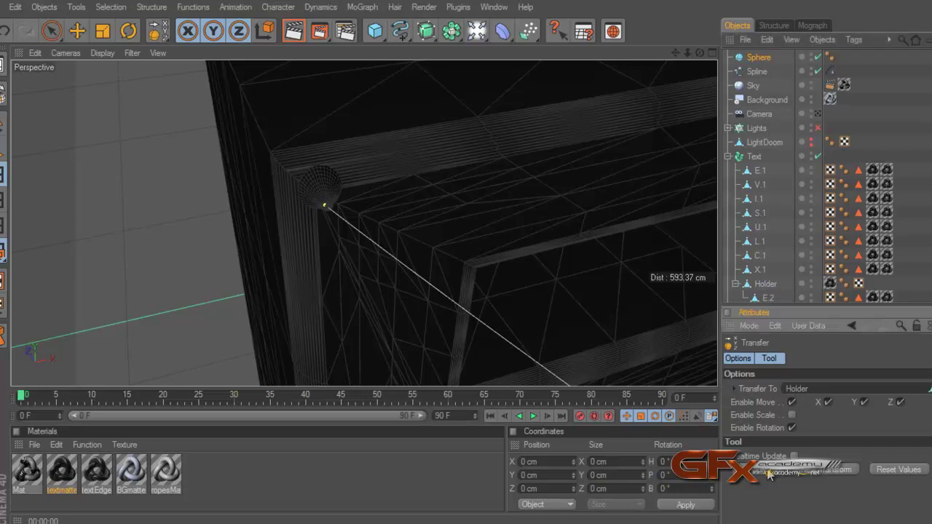
# Shrink the Sphere's radius to 5 cm
pyautogui.click(759, 57)
pyautogui.write('5')
pyautogui.press('Return')
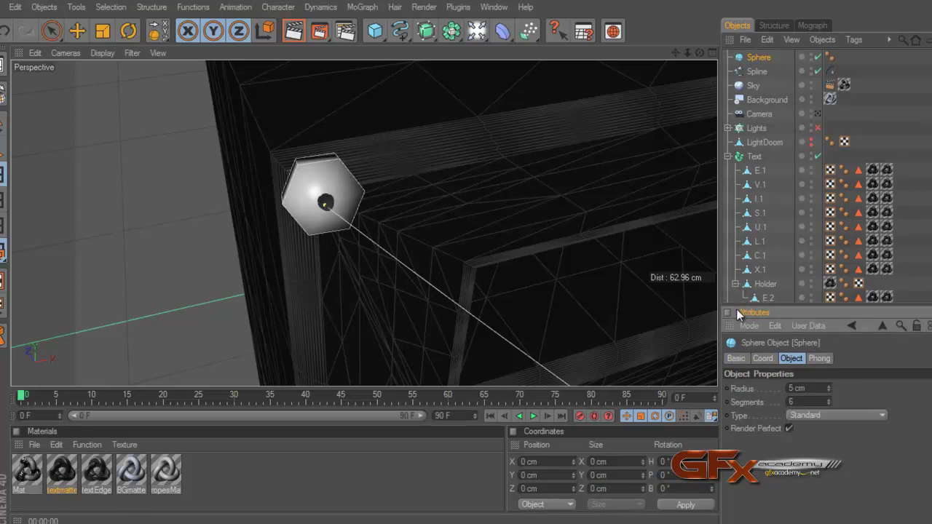
# Move the sphere off the rope's tip and attach an Align To Spline tag to it
pyautogui.press('e')
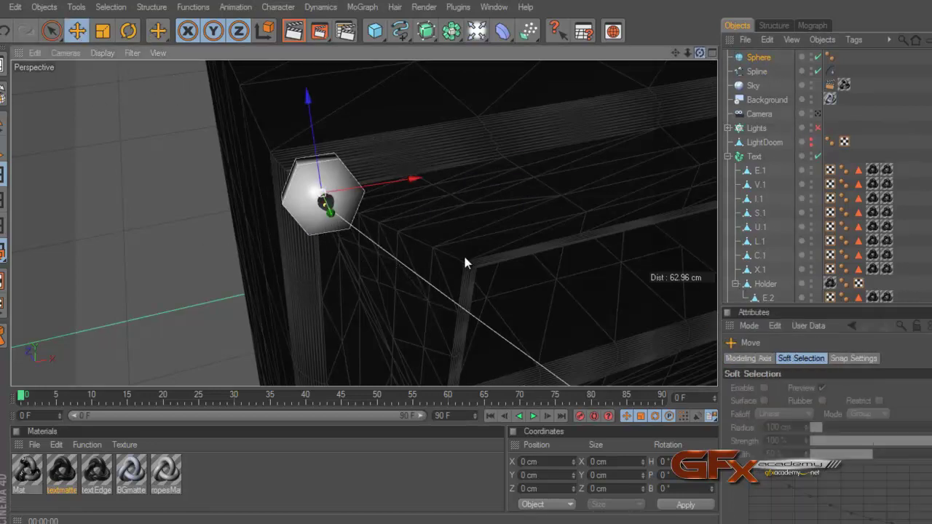
pyautogui.moveTo(466, 264)
pyautogui.keyDown('alt'); pyautogui.mouseDown()
pyautogui.moveTo(447, 269)
pyautogui.moveTo(466, 257)
pyautogui.mouseUp(); pyautogui.keyUp('alt')
pyautogui.moveTo(410, 167); pyautogui.dragTo(466, 258)
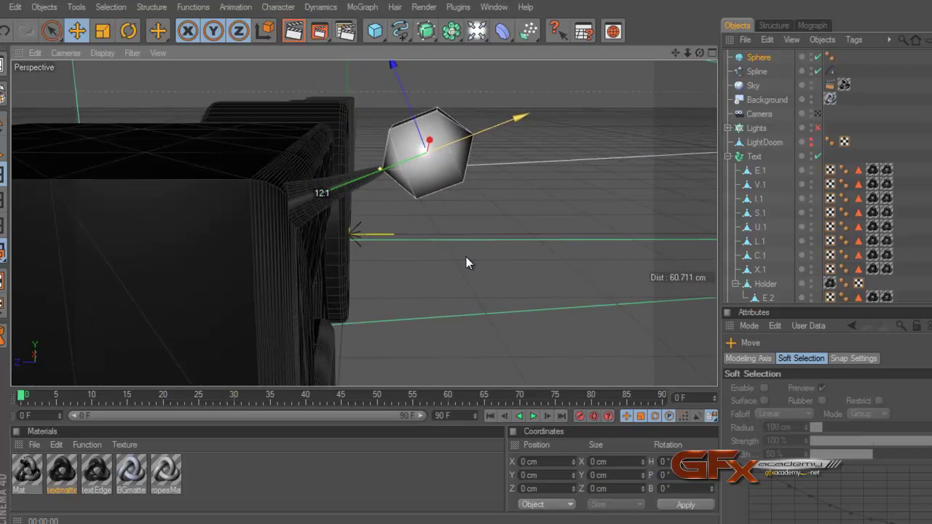
pyautogui.moveTo(466, 257); pyautogui.dragTo(466, 257)
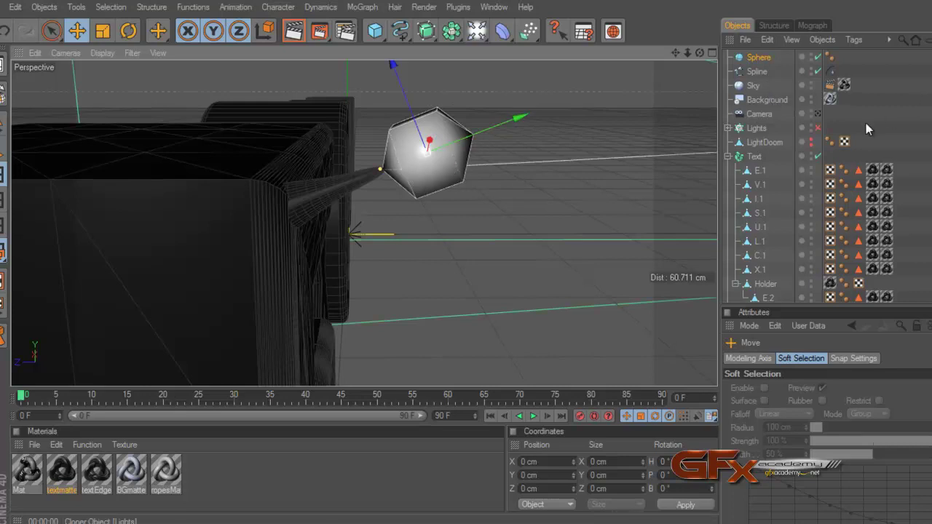
pyautogui.rightClick(753, 58)
pyautogui.moveTo(800, 64)
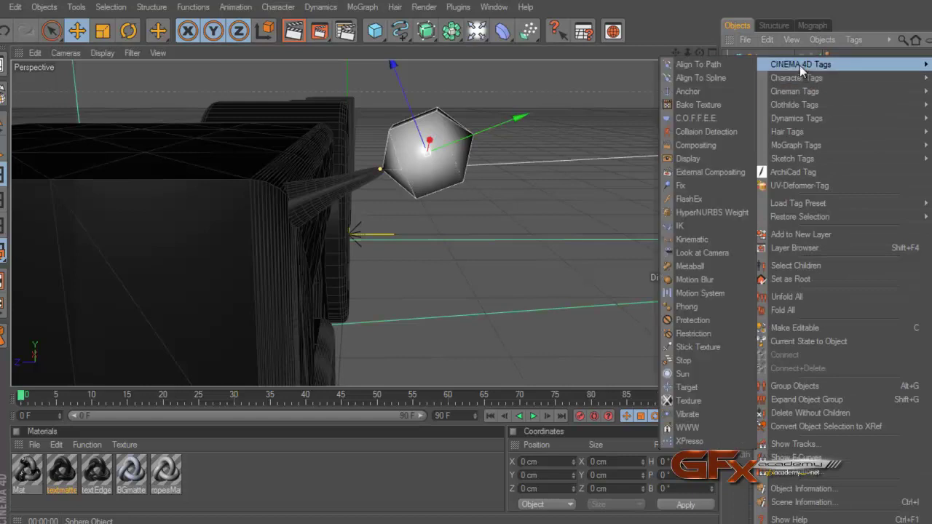
pyautogui.click(695, 79)
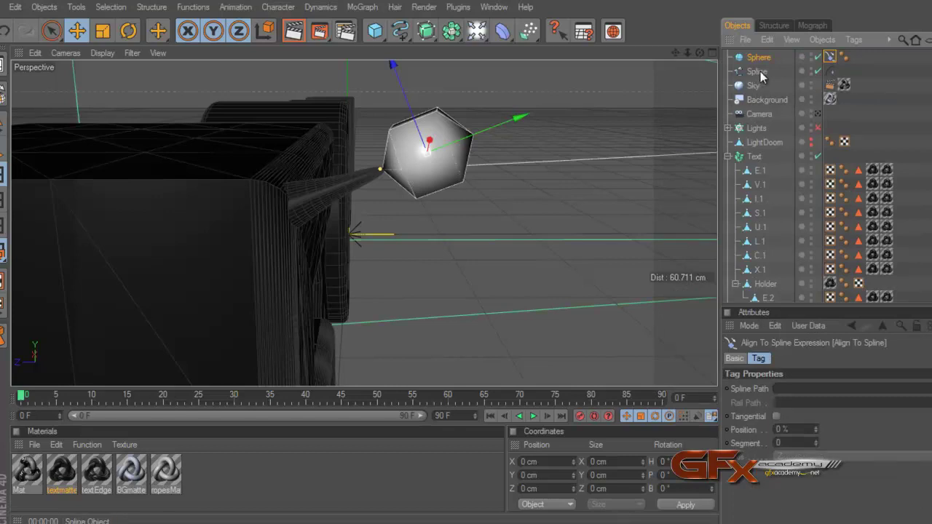
# Duplicate the spline, undo the extra sphere copy, and rename the spline copy 'Path'
pyautogui.keyDown('ctrl'); pyautogui.moveTo(760, 76); pyautogui.dragTo(762, 92); pyautogui.keyUp('ctrl')
pyautogui.hotkey('ctrl', 'z')
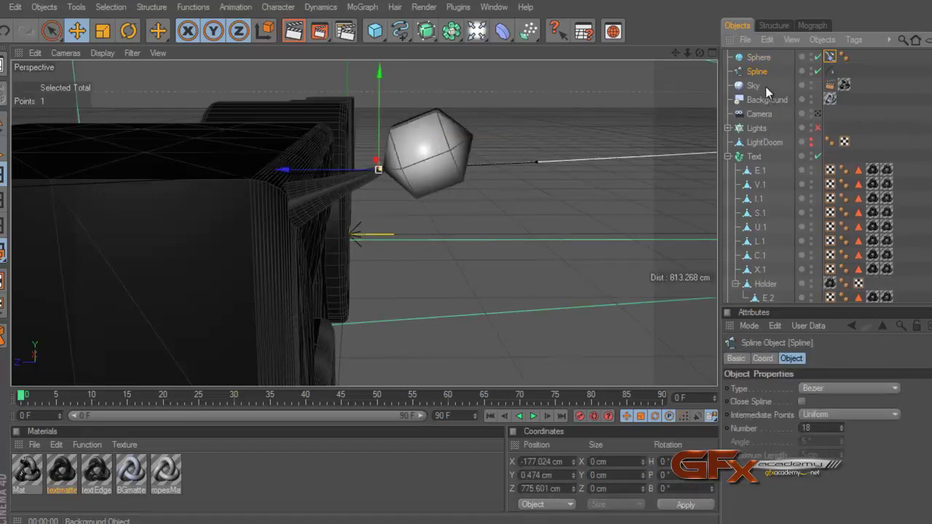
pyautogui.doubleClick(761, 89)
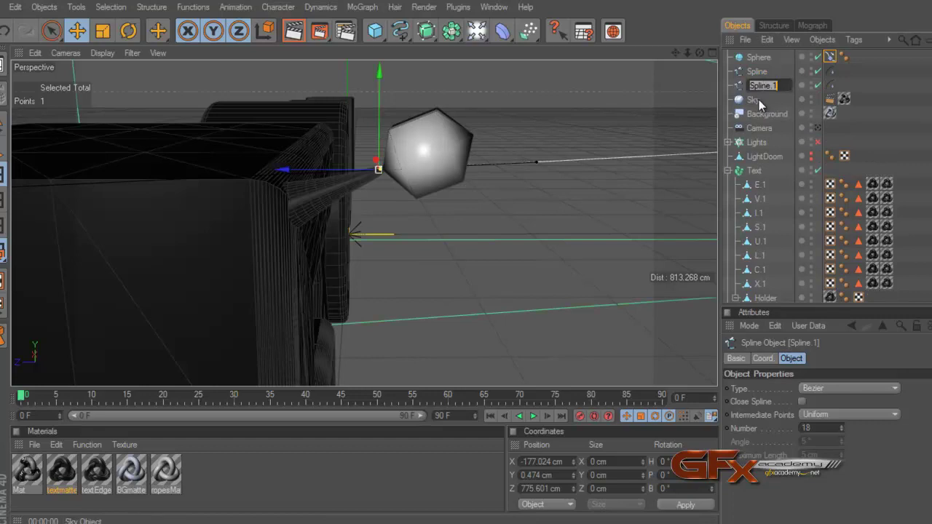
pyautogui.write('Path')
pyautogui.press('Return')
pyautogui.click(845, 123)
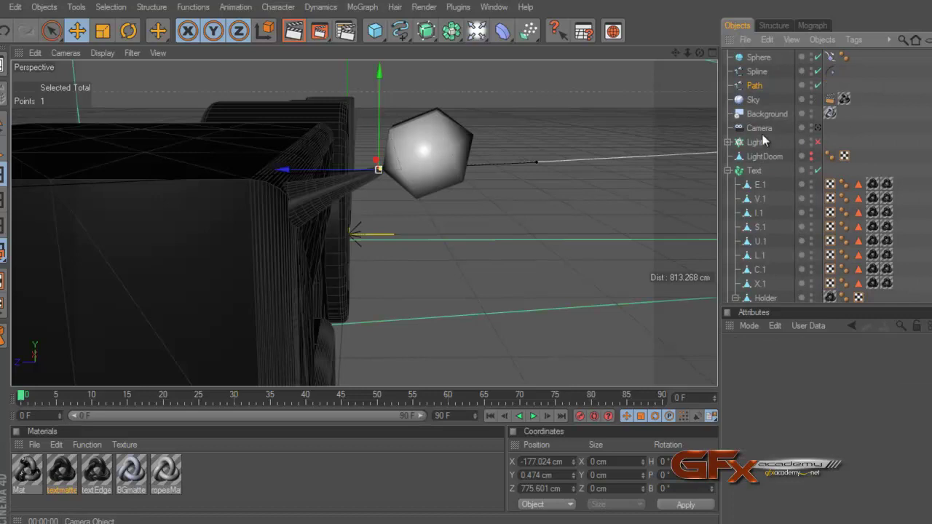
pyautogui.click(830, 56)
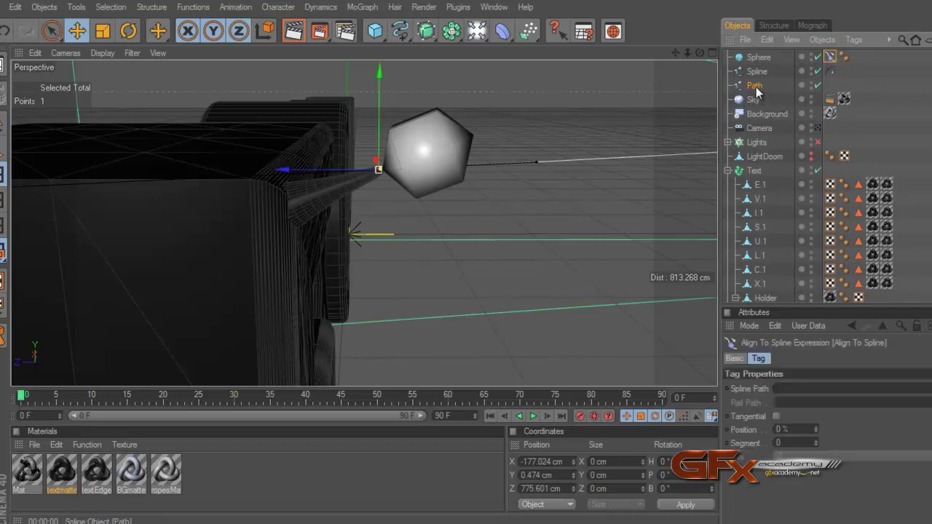
# Make the Sphere editable, set Path as its Spline Path, and keyframe Position 0% at frame 0
pyautogui.click(756, 61)
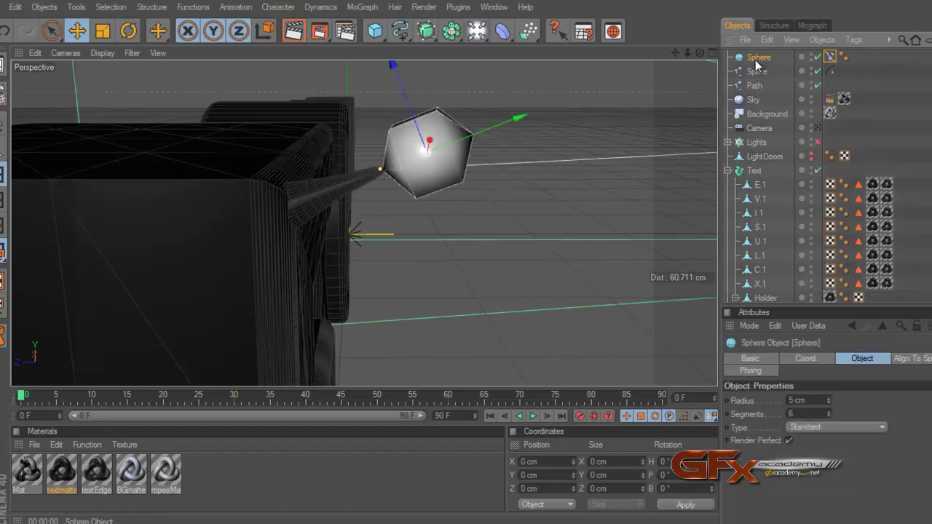
pyautogui.press('c')
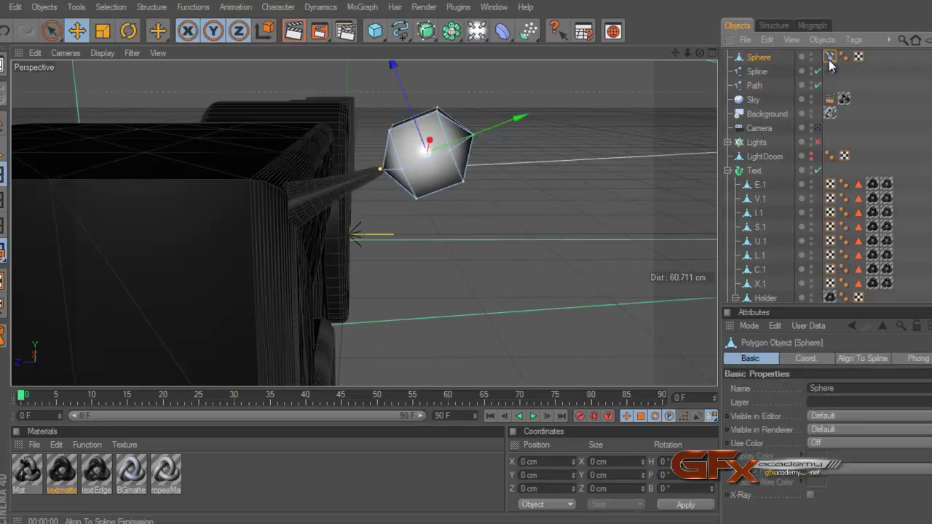
pyautogui.click(830, 58)
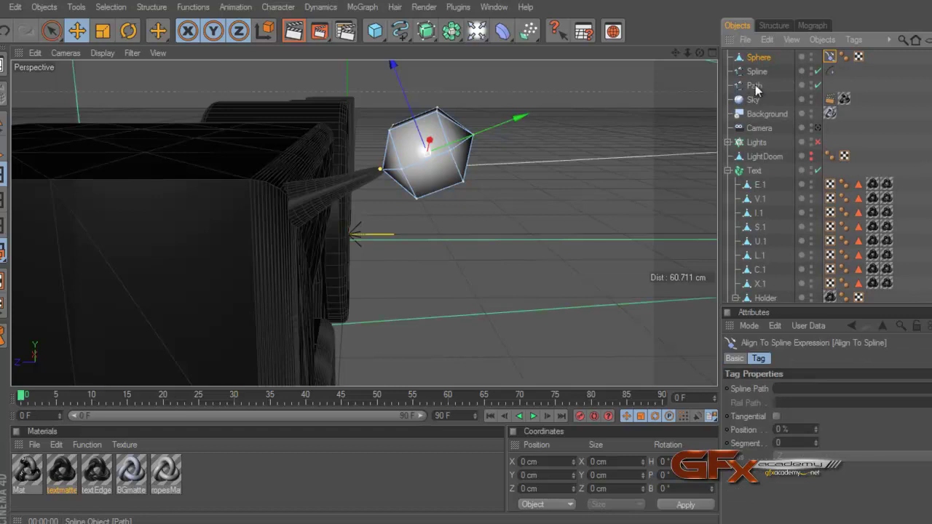
pyautogui.moveTo(751, 86); pyautogui.dragTo(801, 395)
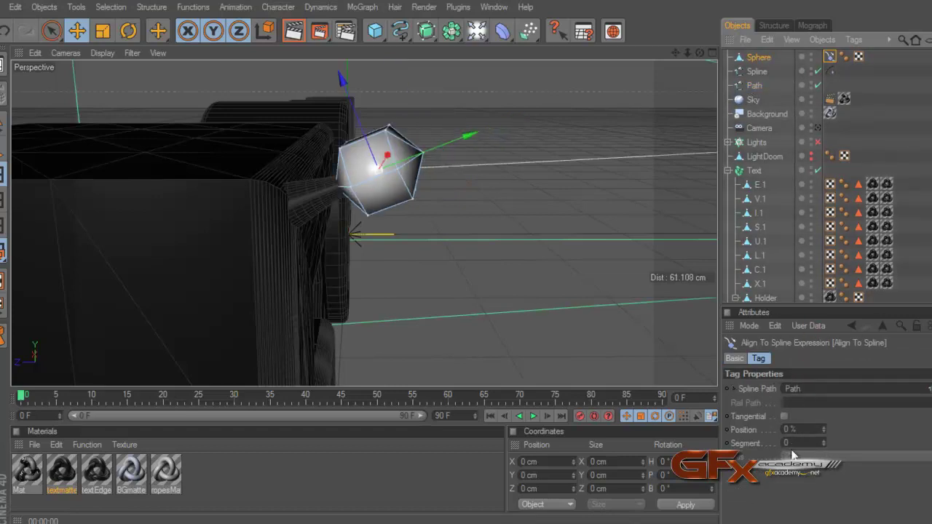
pyautogui.keyDown('ctrl'); pyautogui.click(727, 429); pyautogui.keyUp('ctrl')
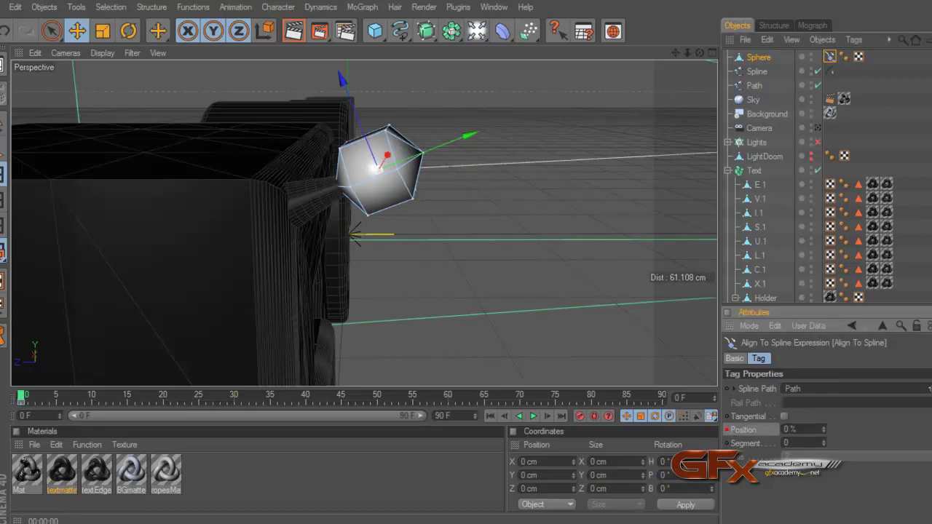
# Keyframe Position 100% at frame 15, enable Tangential, and play the motion back
pyautogui.click(28, 400)
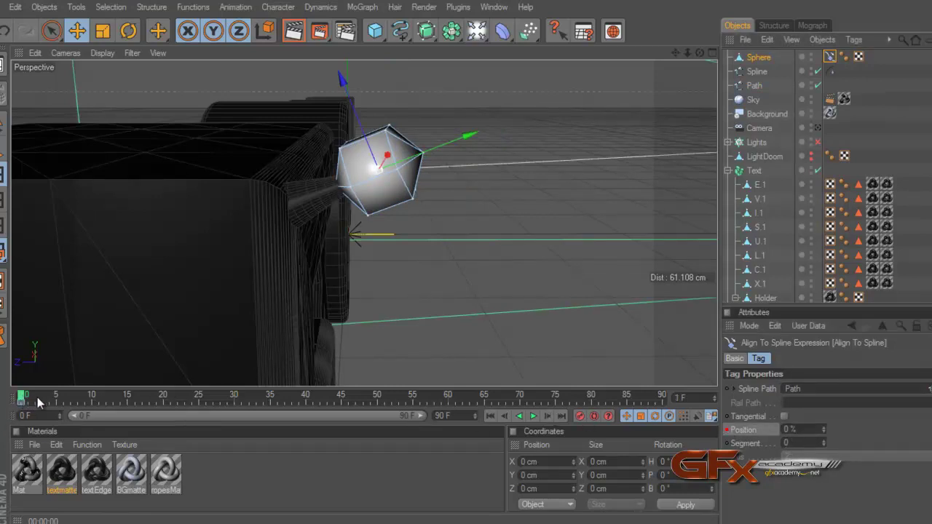
pyautogui.moveTo(40, 402); pyautogui.dragTo(134, 407)
pyautogui.click(798, 429)
pyautogui.write('100')
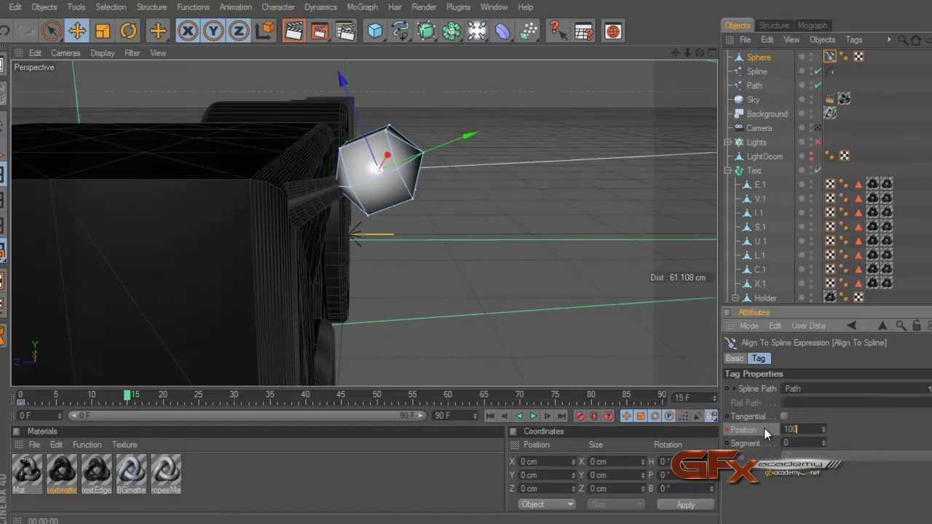
pyautogui.press('Return')
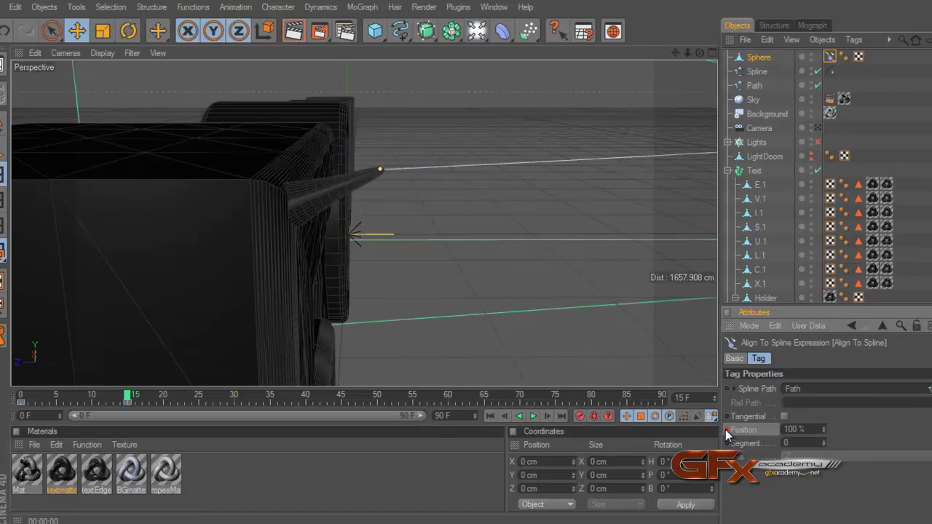
pyautogui.click(726, 429)
pyautogui.click(785, 416)
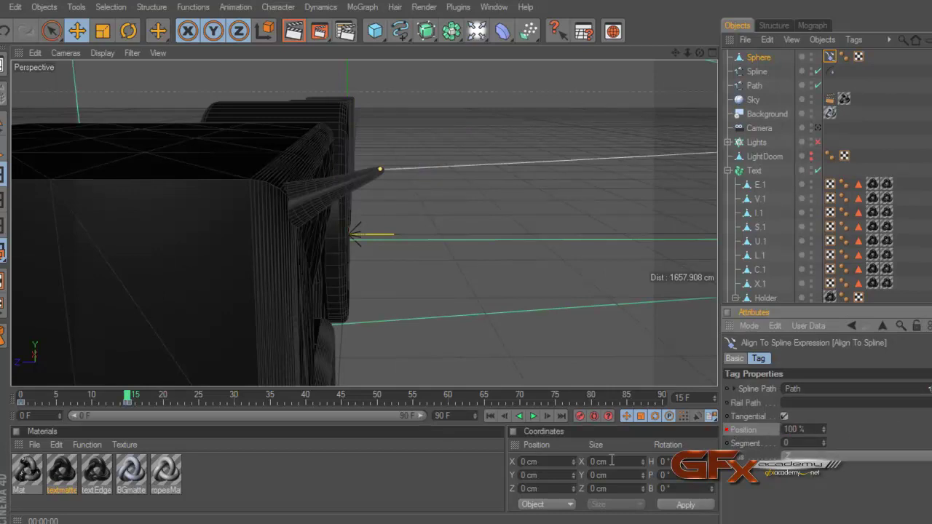
pyautogui.click(490, 416)
pyautogui.click(534, 416)
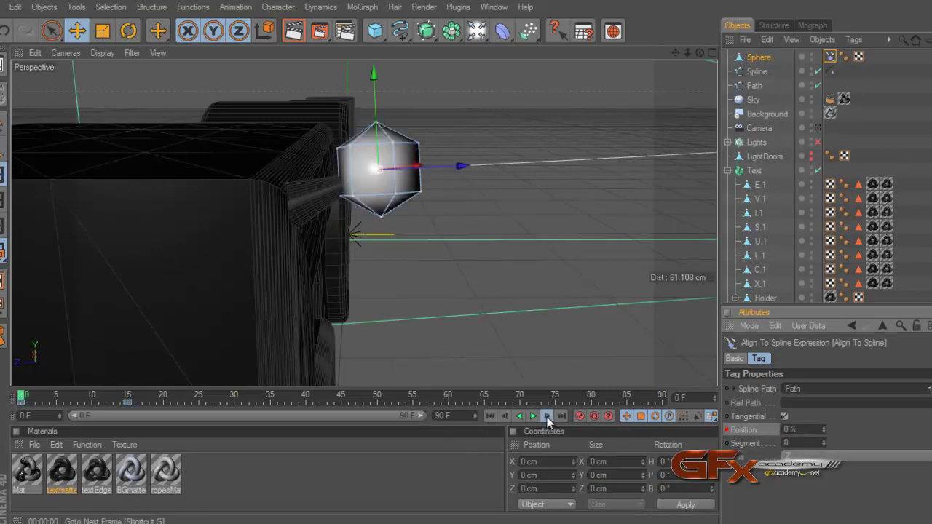
pyautogui.click(491, 417)
# Rename the original rope spline to 'Rop'
pyautogui.click(757, 72)
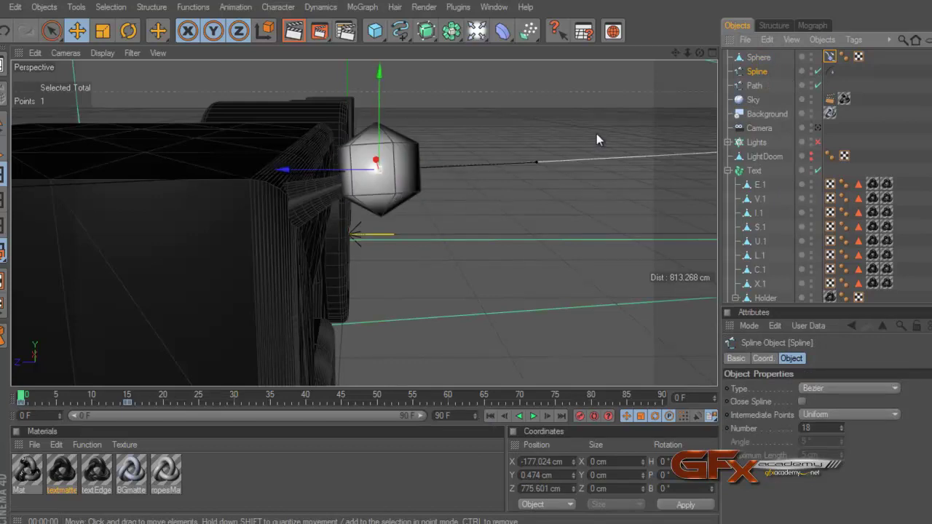
pyautogui.doubleClick(757, 73)
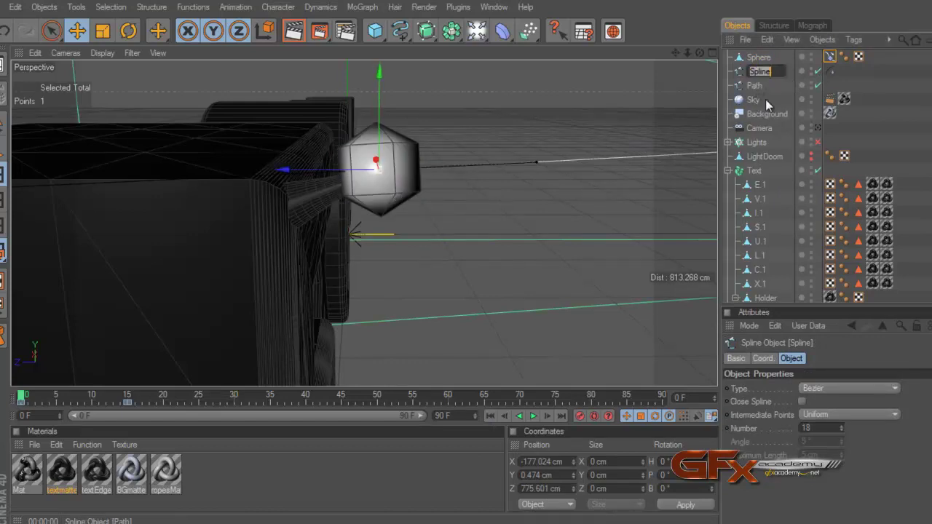
pyautogui.write('Rop')
pyautogui.press('Return')
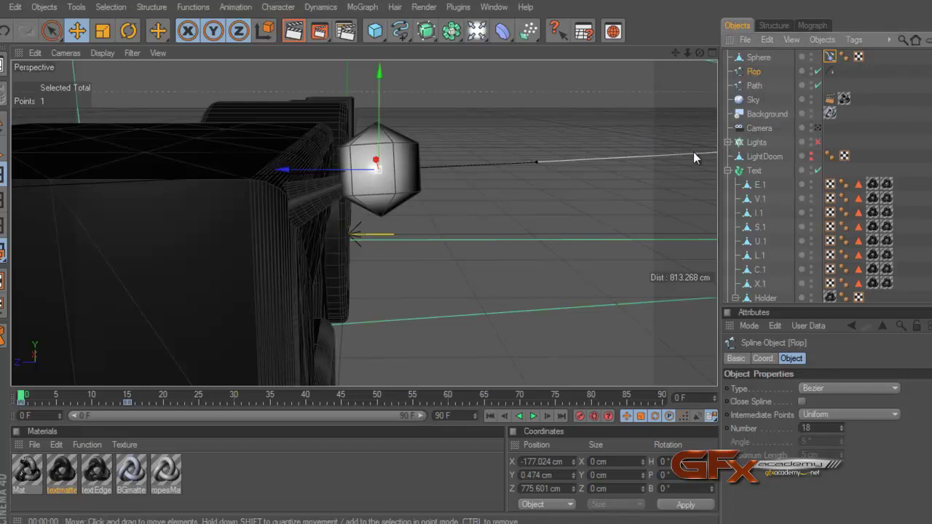
# Select Rop's end point and bind it to the Sphere with a hair Constraint tag
pyautogui.press('s')
pyautogui.moveTo(465, 257)
pyautogui.keyDown('alt'); pyautogui.mouseDown()
pyautogui.moveTo(454, 248)
pyautogui.moveTo(426, 262)
pyautogui.mouseUp(); pyautogui.keyUp('alt')
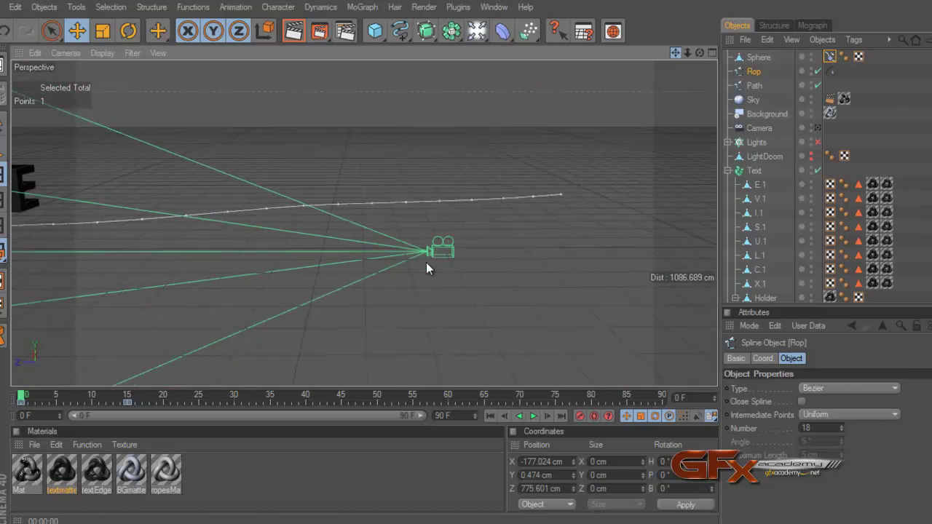
pyautogui.click(559, 196)
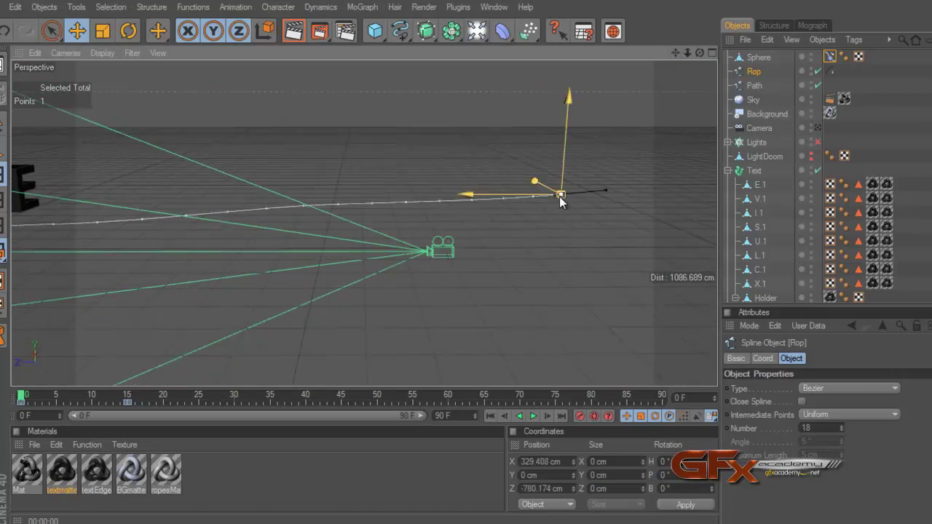
pyautogui.rightClick(753, 73)
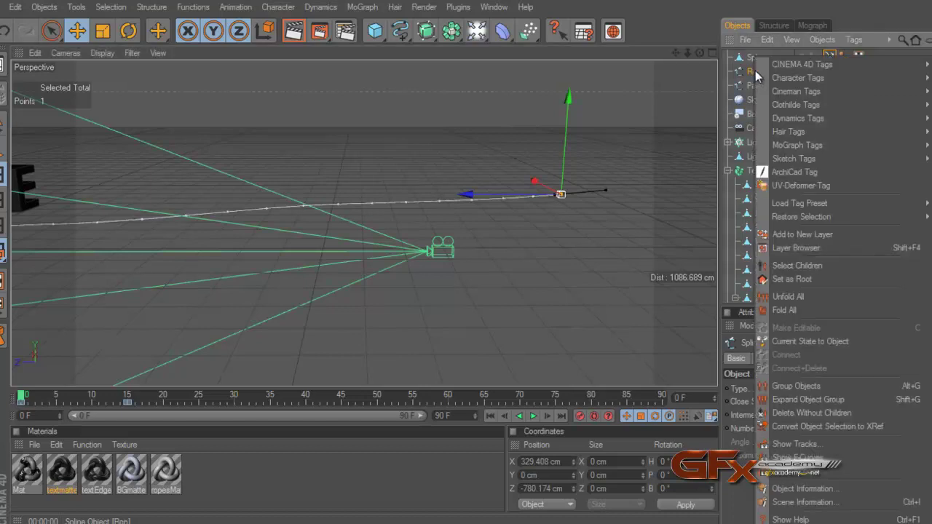
pyautogui.moveTo(789, 131)
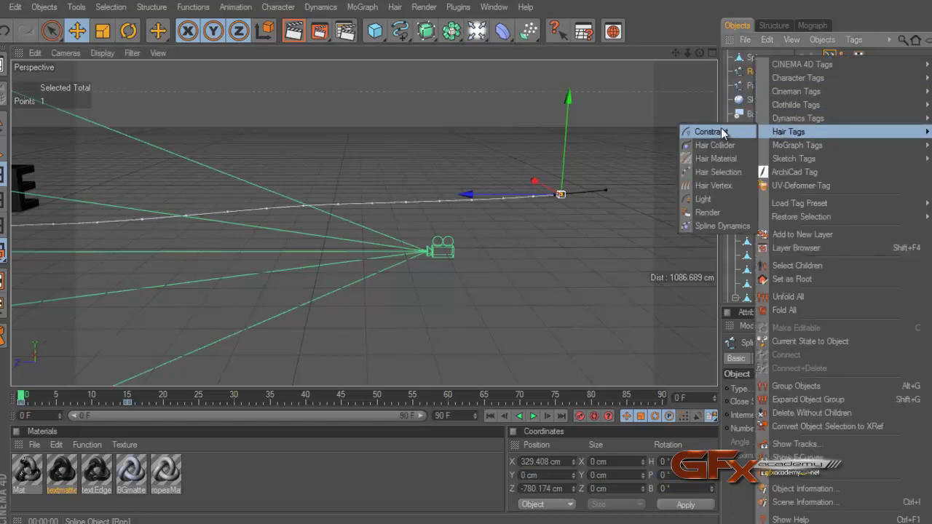
pyautogui.click(723, 132)
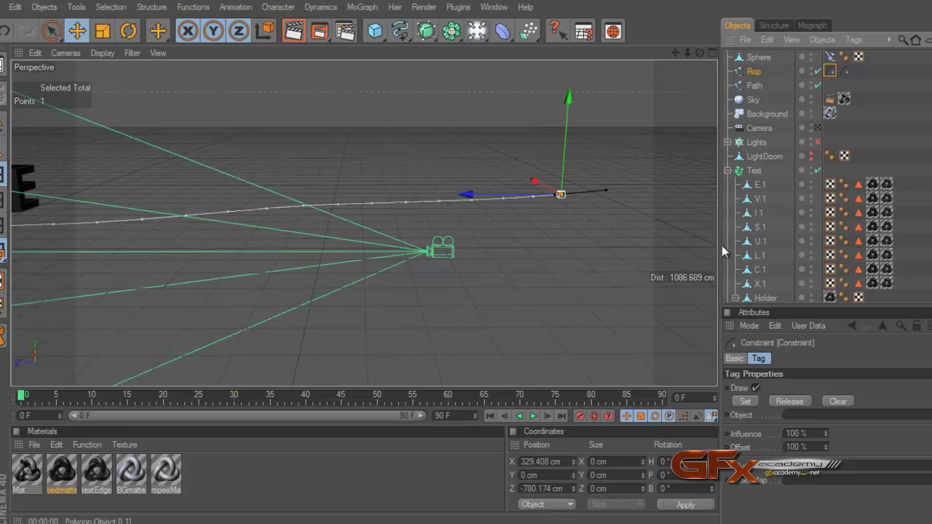
pyautogui.moveTo(759, 63); pyautogui.dragTo(799, 415)
pyautogui.click(747, 403)
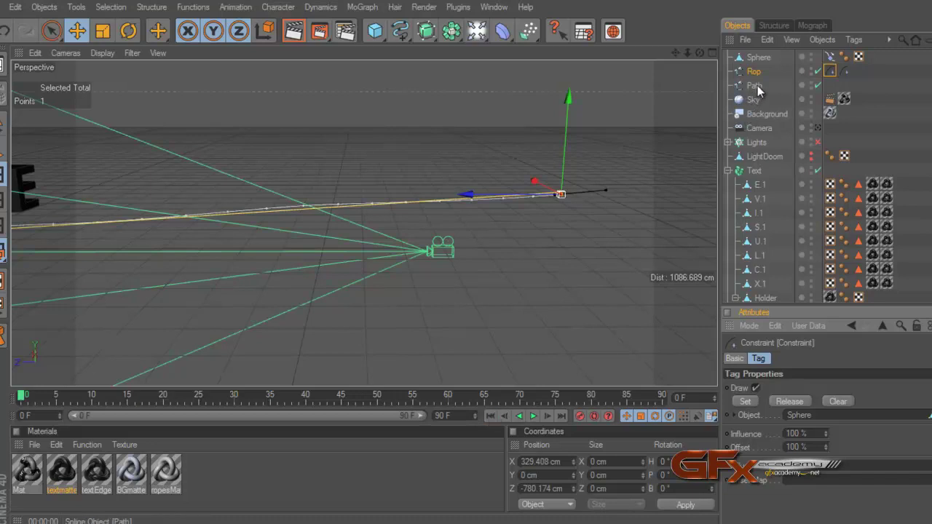
# Hide the Path spline in the viewport and deselect the rope
pyautogui.click(813, 87)
pyautogui.click(814, 87)
pyautogui.click(857, 89)
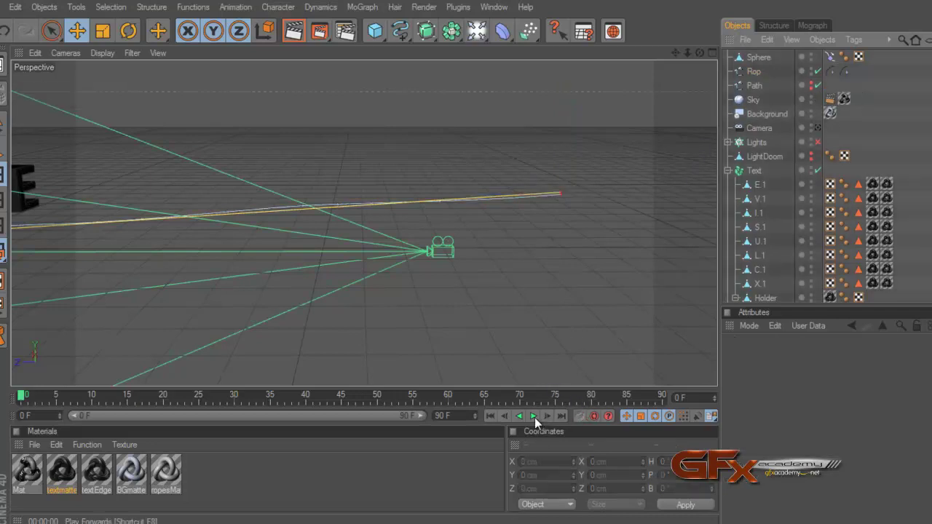
# Frame the EXCLUSIVE text through the scene camera and preview the animation
pyautogui.moveTo(678, 58); pyautogui.dragTo(468, 264)
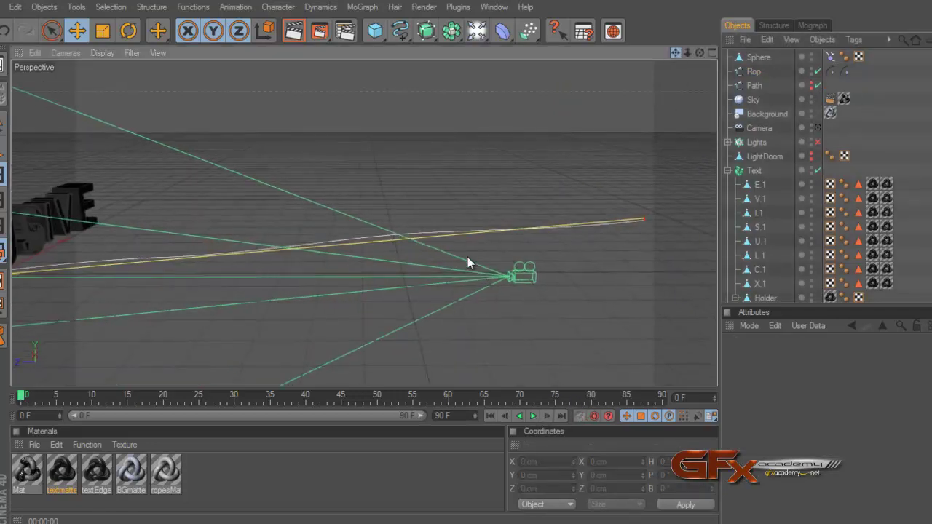
pyautogui.click(817, 128)
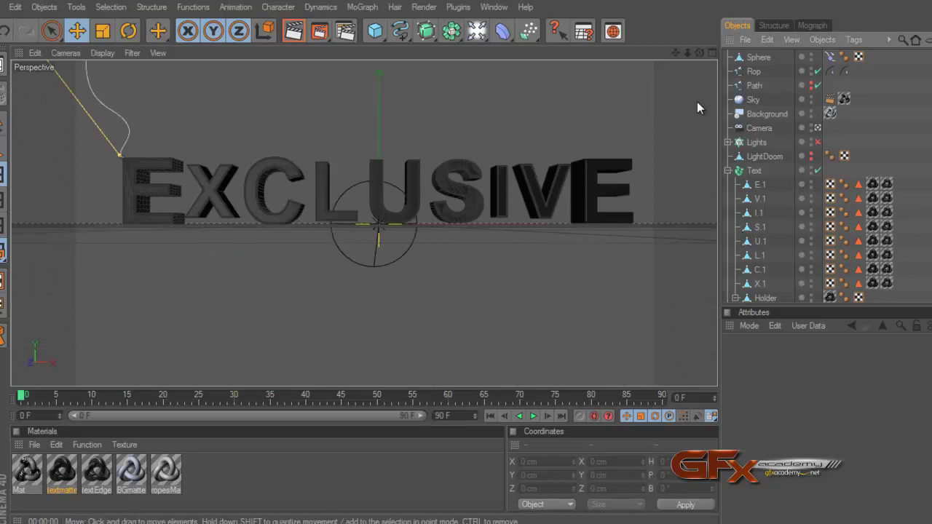
pyautogui.moveTo(676, 57); pyautogui.dragTo(468, 257)
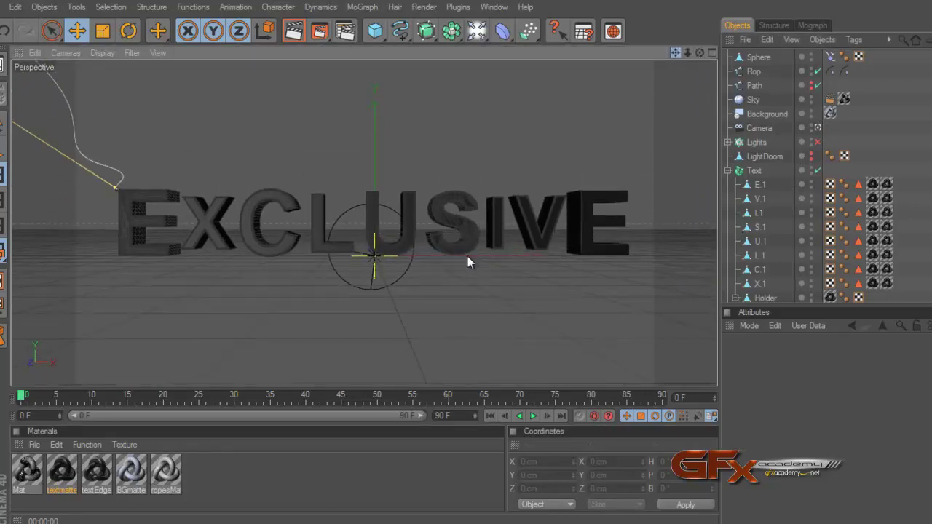
pyautogui.click(534, 415)
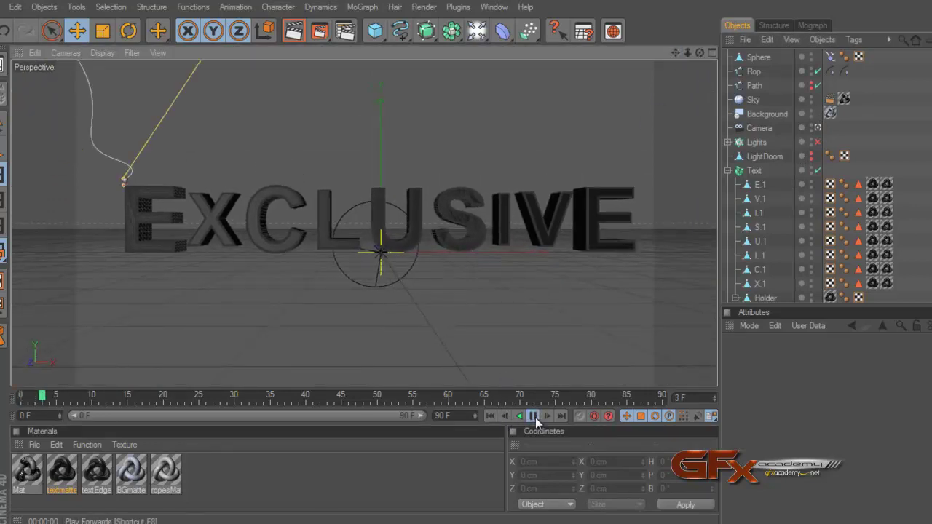
pyautogui.click(533, 415)
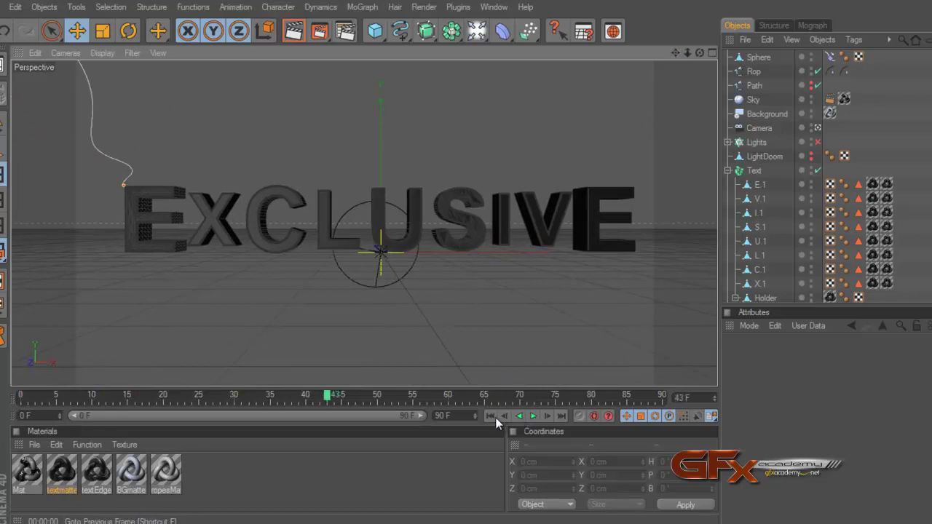
pyautogui.click(492, 416)
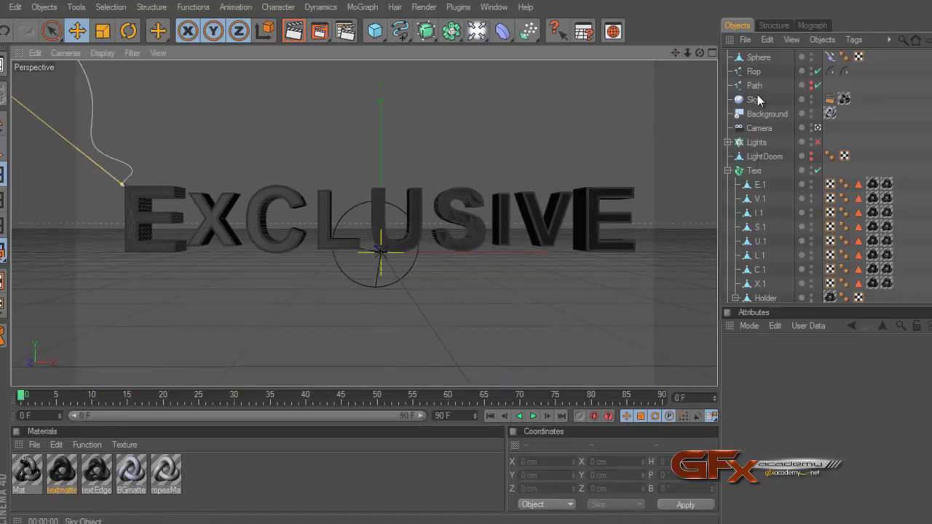
# Add a Spline Dynamics tag to Rop and play the rope simulation to watch it swing
pyautogui.click(754, 71)
pyautogui.rightClick(754, 71)
pyautogui.moveTo(788, 132)
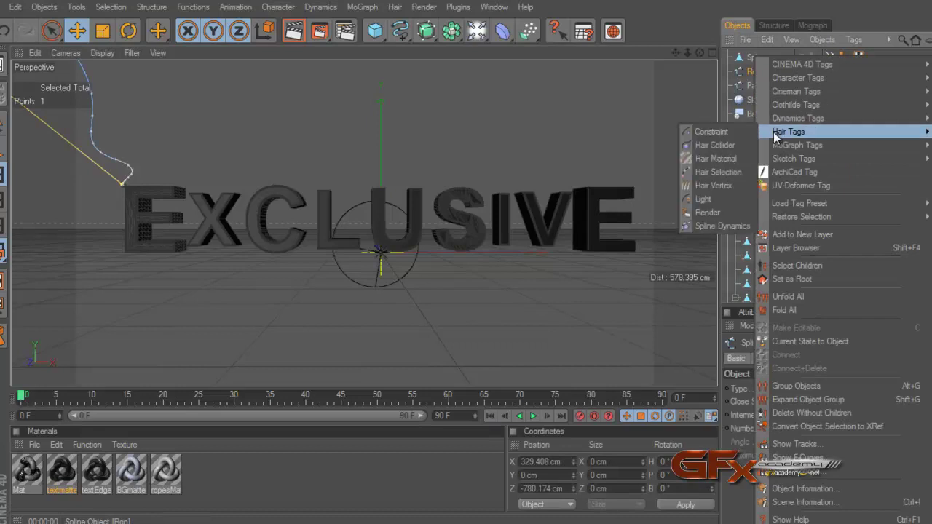
pyautogui.click(717, 227)
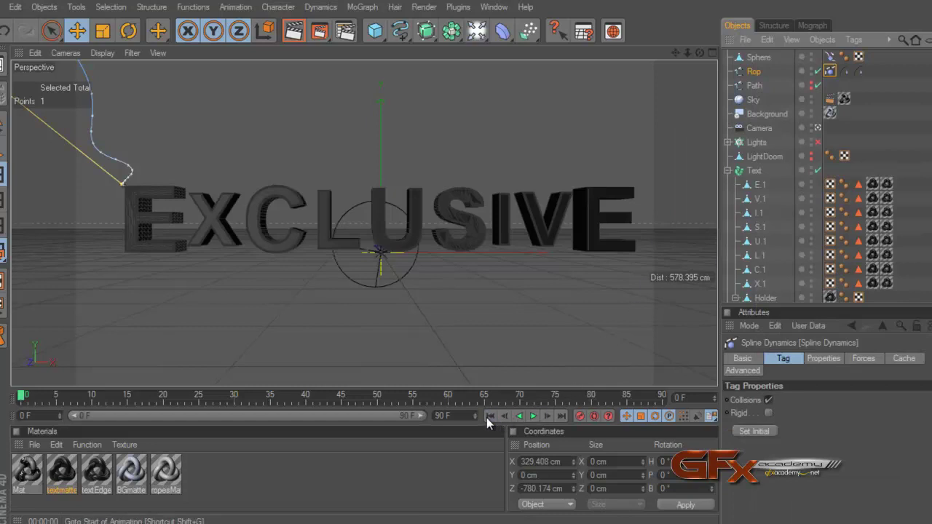
pyautogui.click(532, 419)
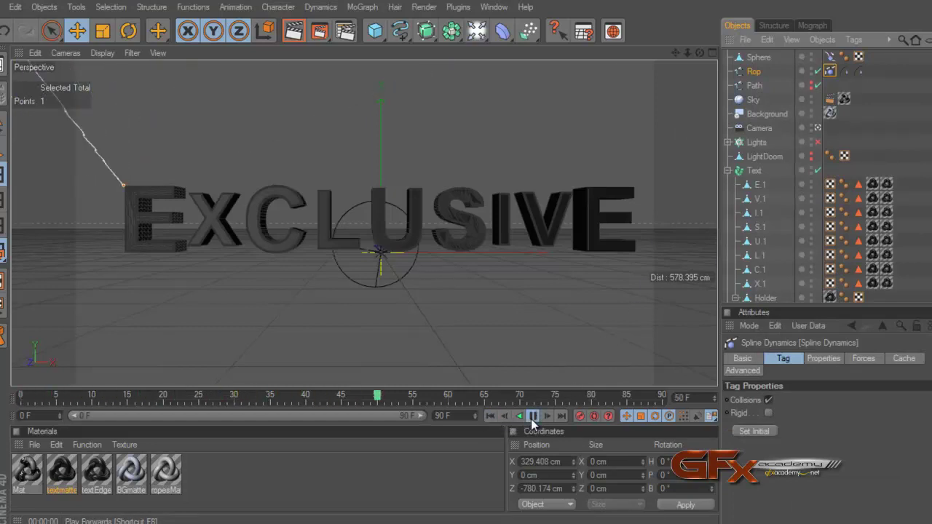
pyautogui.click(531, 420)
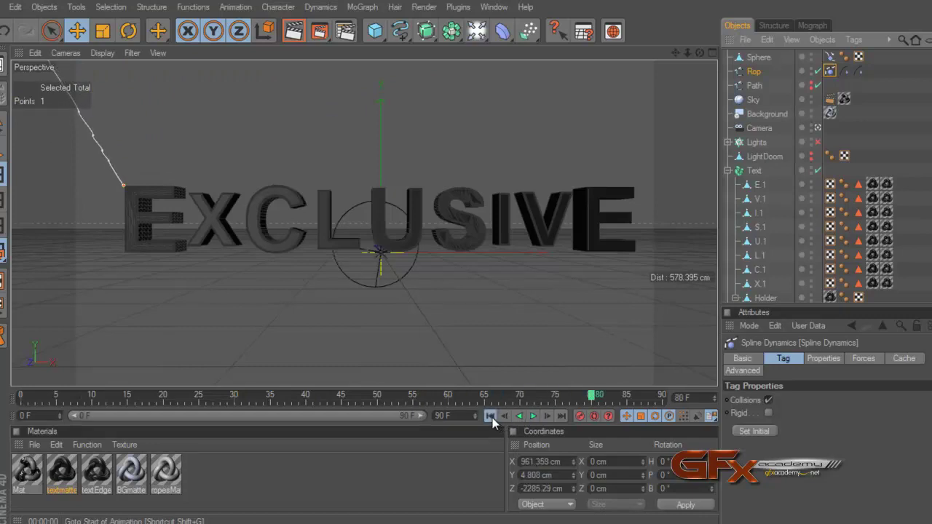
pyautogui.click(490, 416)
pyautogui.click(534, 417)
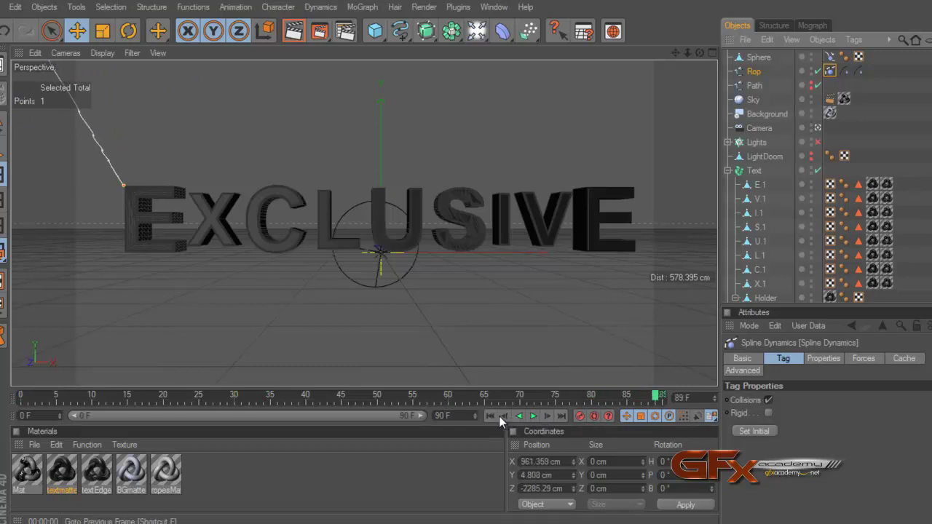
pyautogui.click(493, 416)
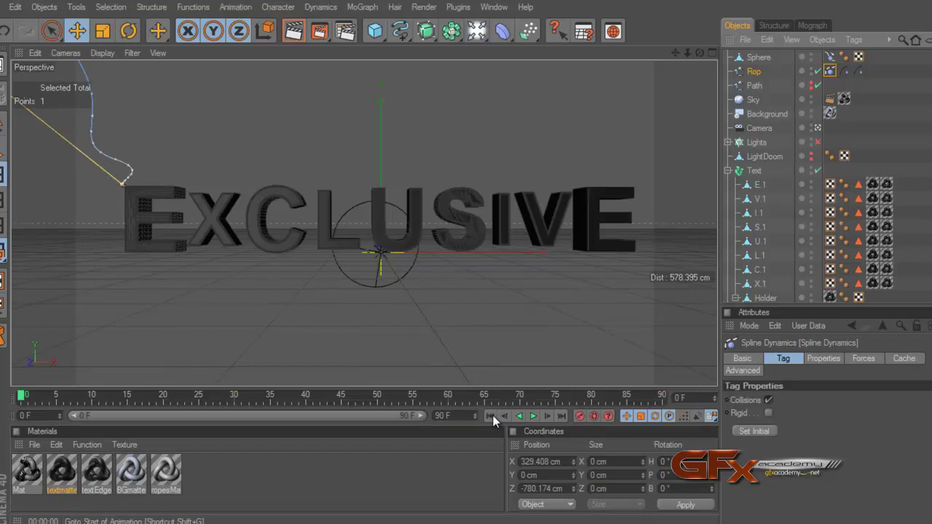
pyautogui.click(756, 86)
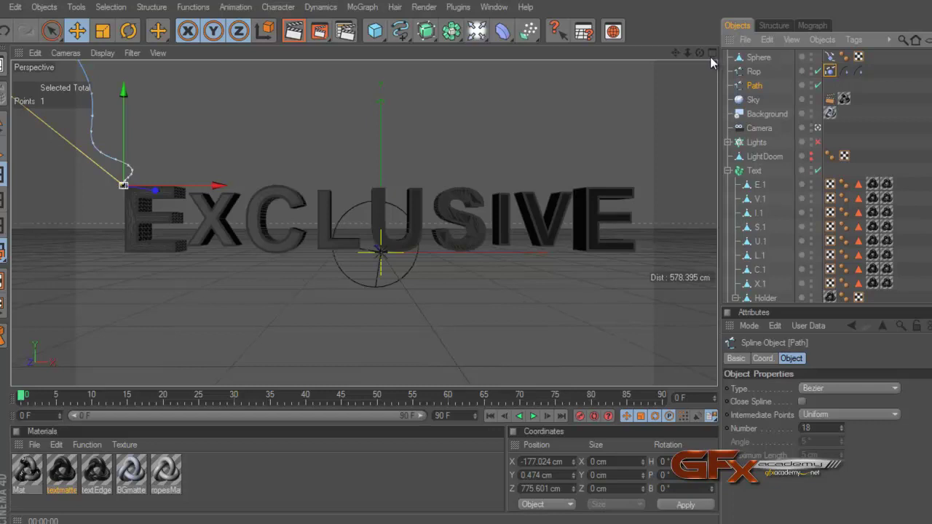
# In the Spline Dynamics properties, set Rubber and Stiffness to 100 %
pyautogui.click(831, 71)
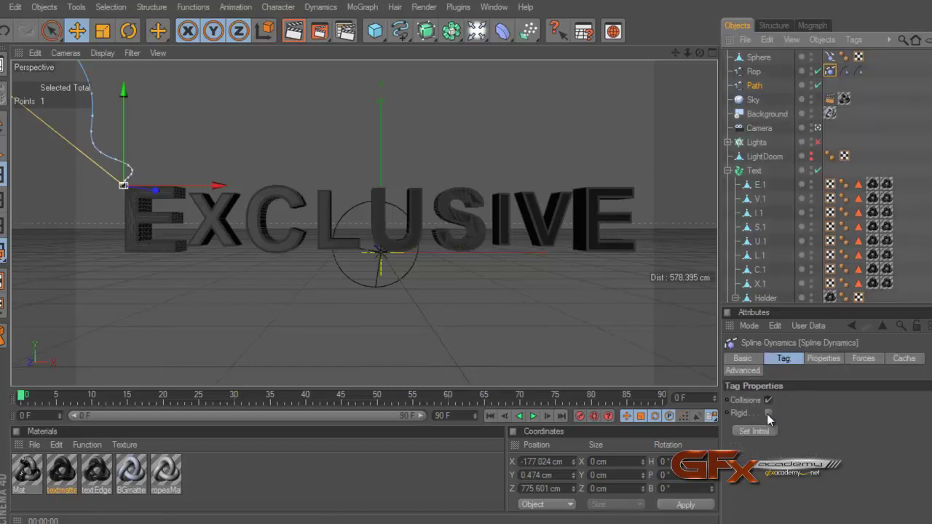
pyautogui.click(830, 357)
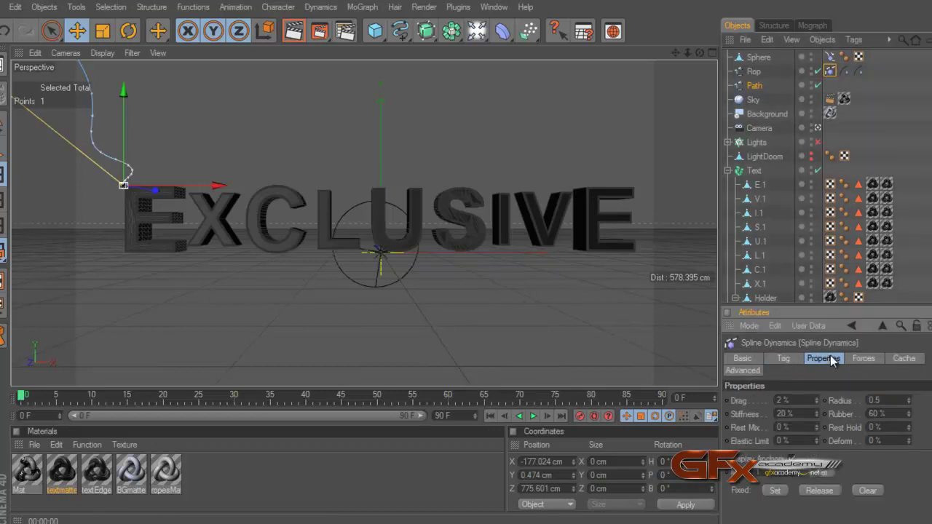
pyautogui.doubleClick(785, 414)
pyautogui.doubleClick(877, 414)
pyautogui.write('100')
pyautogui.press('Return')
pyautogui.doubleClick(793, 414)
pyautogui.write('100')
pyautogui.press('Return')
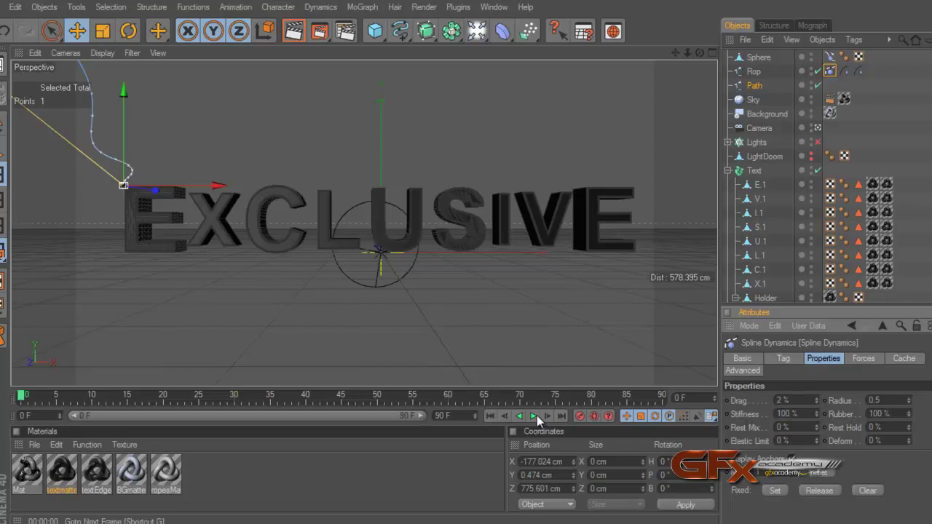
# Play back the stiffer rope, rewind, and return from the camera to the editor view
pyautogui.click(533, 416)
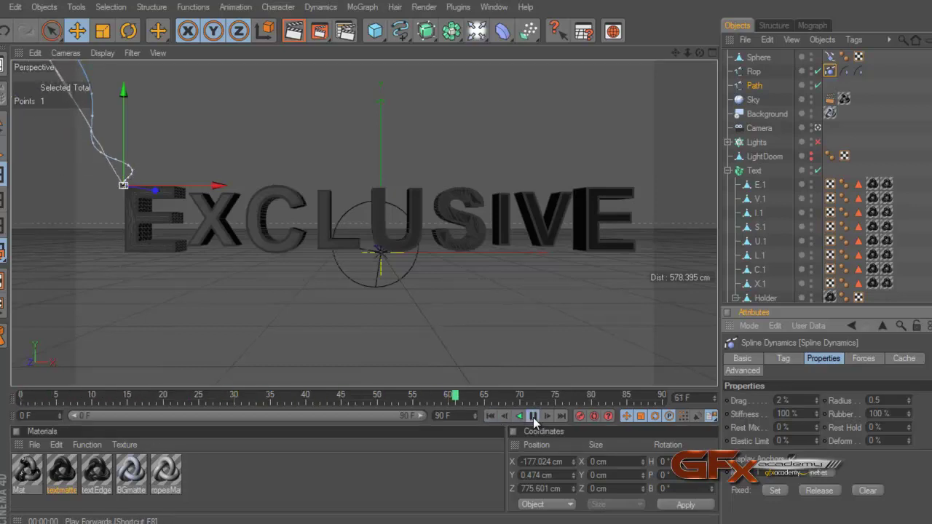
pyautogui.click(533, 416)
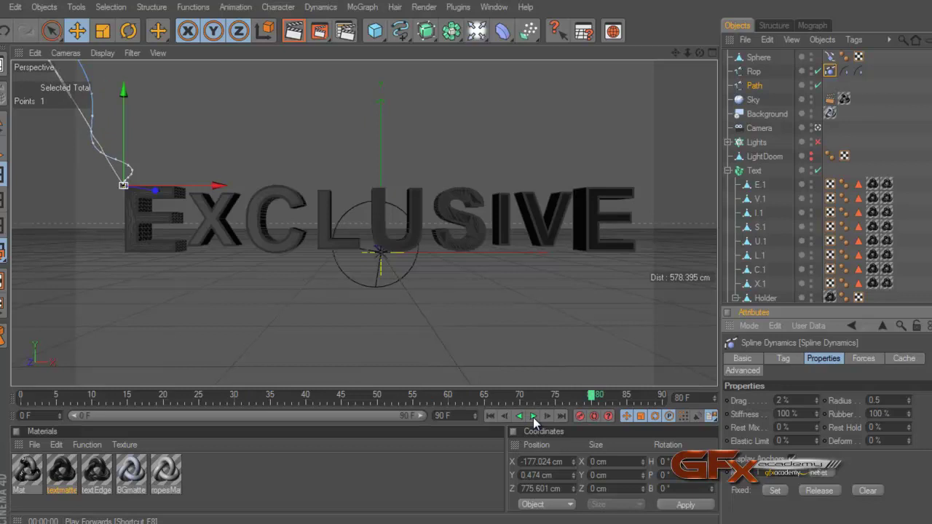
pyautogui.click(490, 416)
pyautogui.click(817, 127)
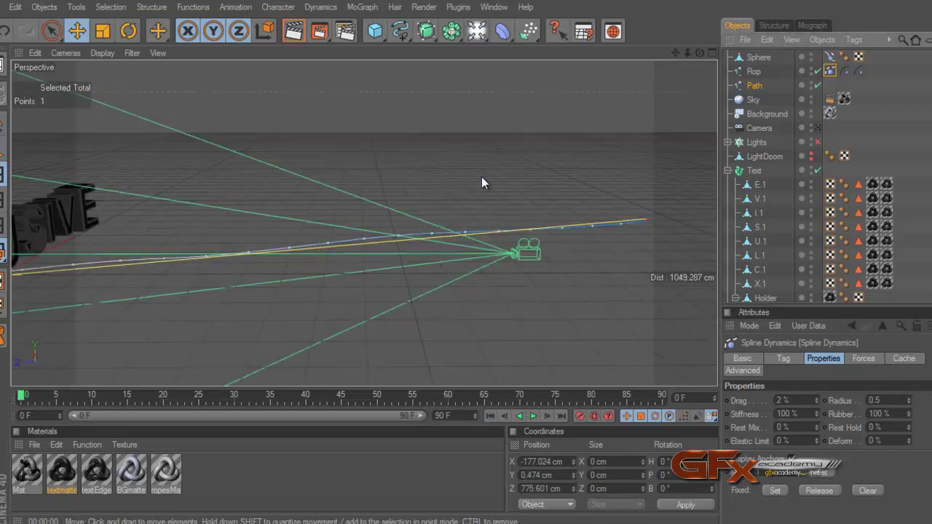
pyautogui.scroll(-2, 599, 196)
pyautogui.scroll(-2, 603, 191)
pyautogui.scroll(-2, 602, 192)
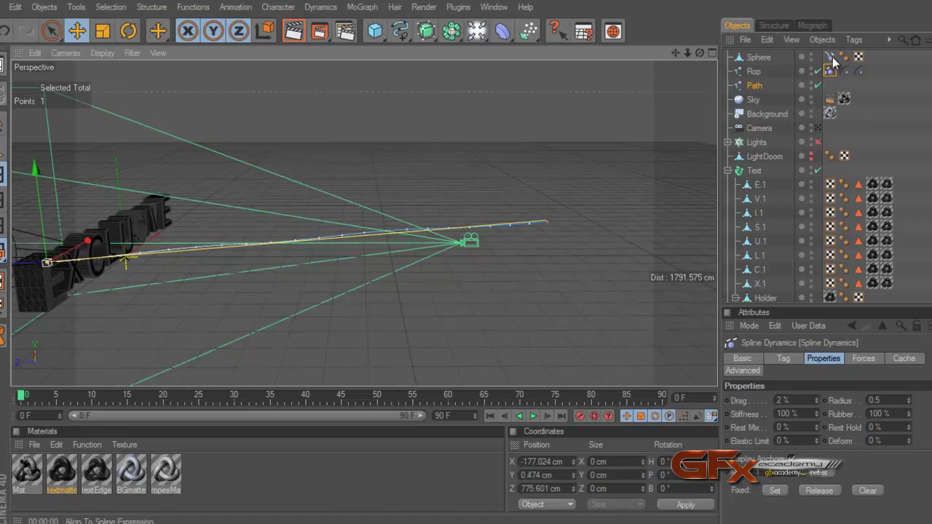
# With Path selected, use Live Selection to try painting selections on its points
pyautogui.click(756, 86)
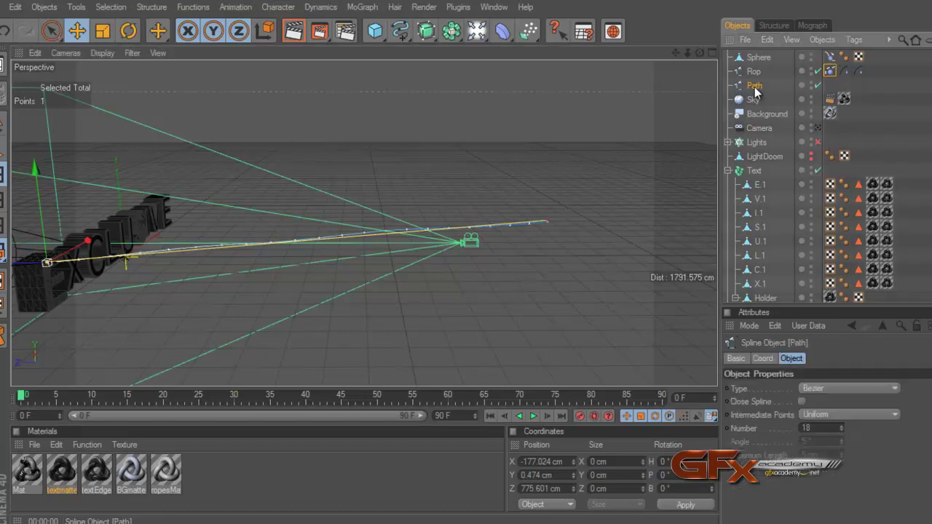
pyautogui.moveTo(698, 53); pyautogui.dragTo(467, 255)
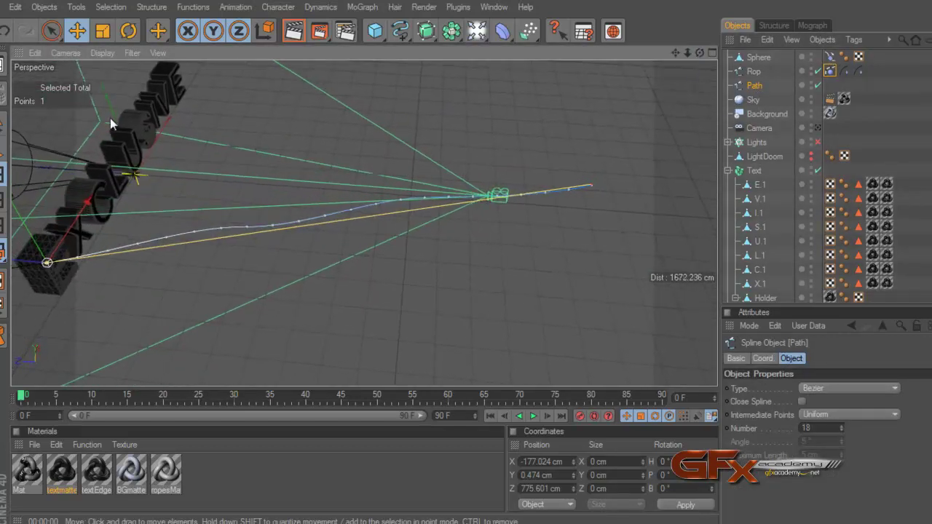
pyautogui.click(51, 31)
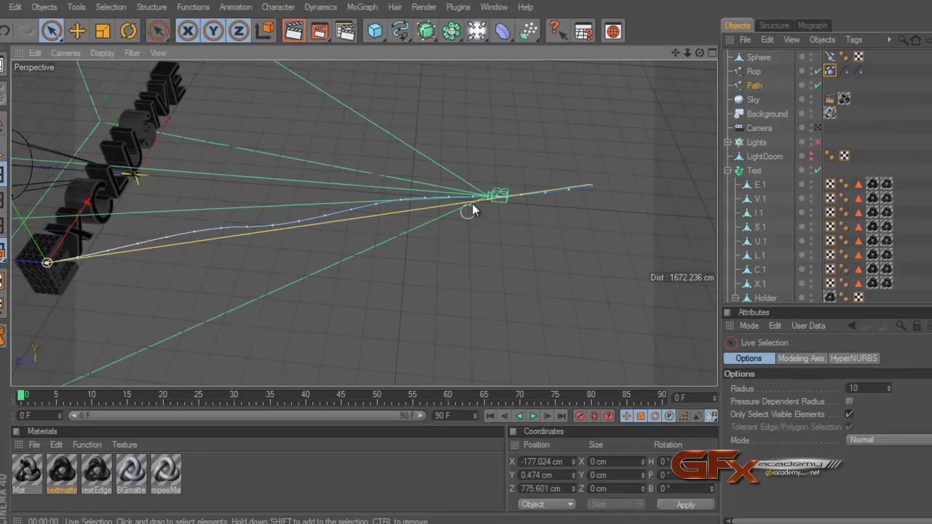
pyautogui.moveTo(471, 207)
pyautogui.mouseDown()
pyautogui.moveTo(367, 206)
pyautogui.moveTo(246, 224)
pyautogui.mouseUp()
pyautogui.click(355, 291)
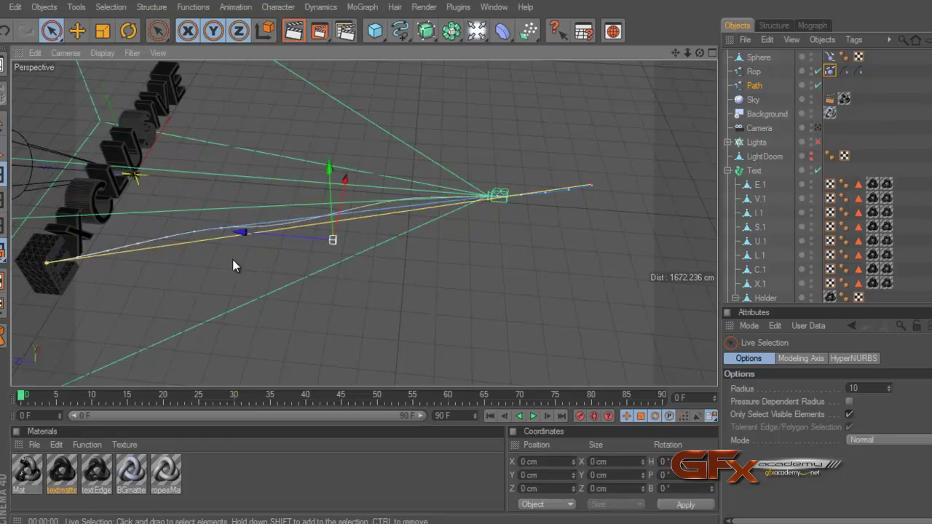
pyautogui.moveTo(229, 240)
pyautogui.mouseDown()
pyautogui.moveTo(167, 235)
pyautogui.moveTo(104, 255)
pyautogui.mouseUp()
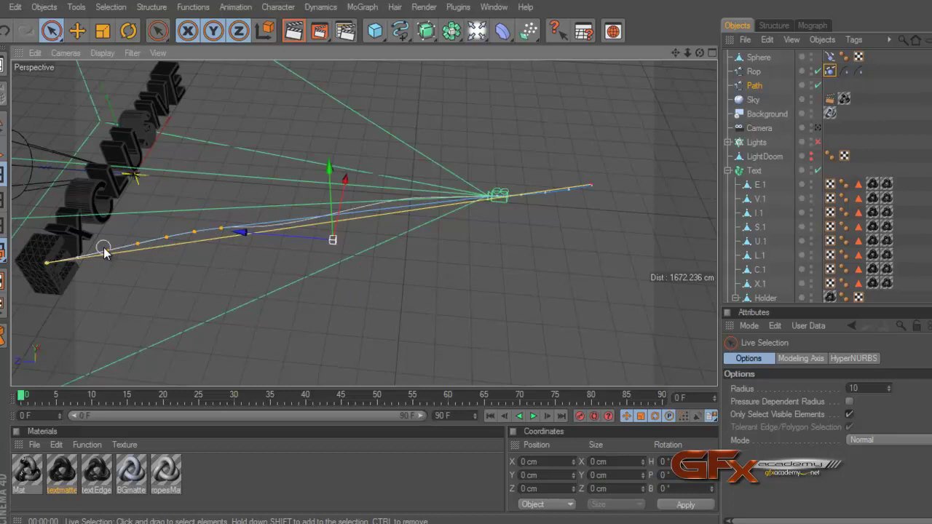
pyautogui.click(194, 337)
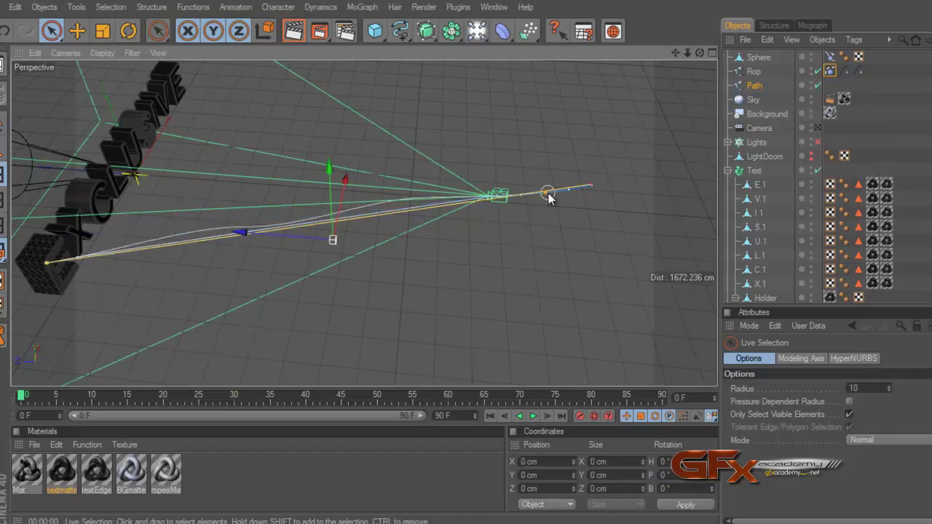
pyautogui.moveTo(551, 197); pyautogui.dragTo(500, 196)
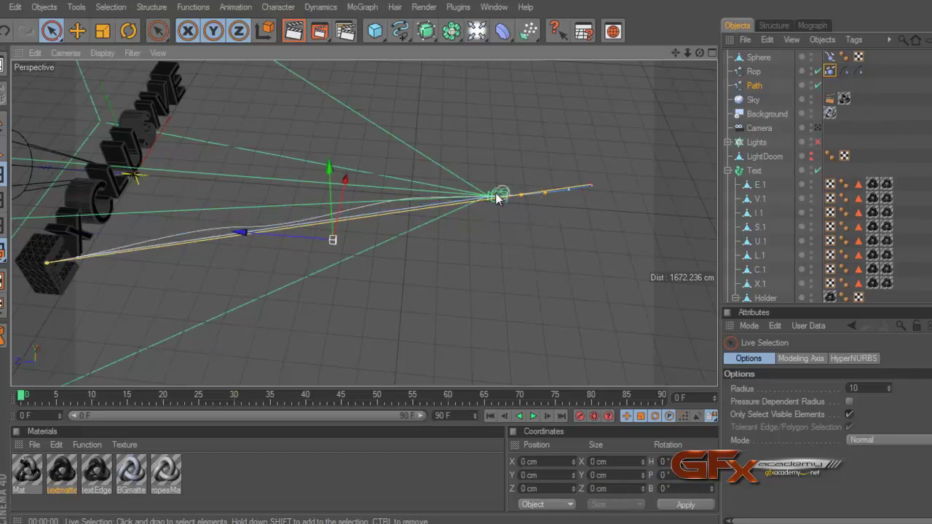
pyautogui.click(510, 293)
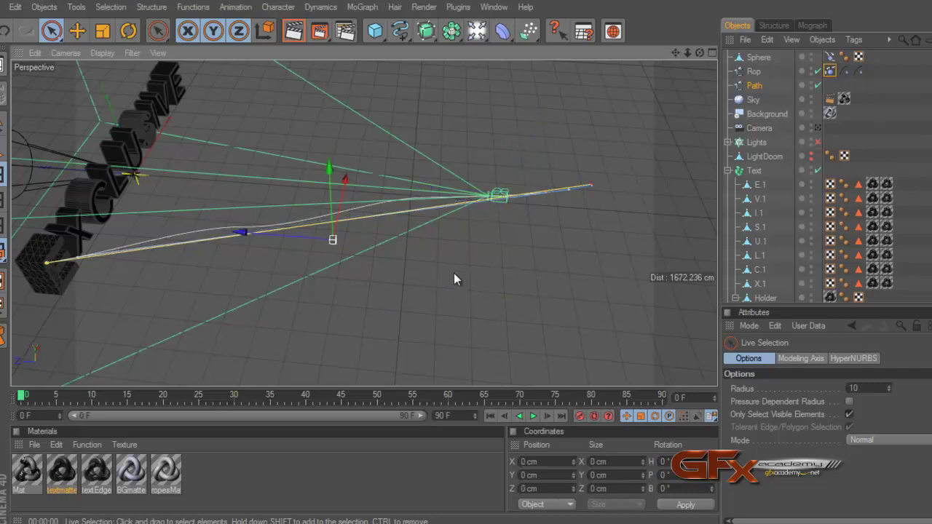
# Advance the animation a few frames and briefly check it through the scene camera
pyautogui.moveTo(23, 396); pyautogui.dragTo(297, 405)
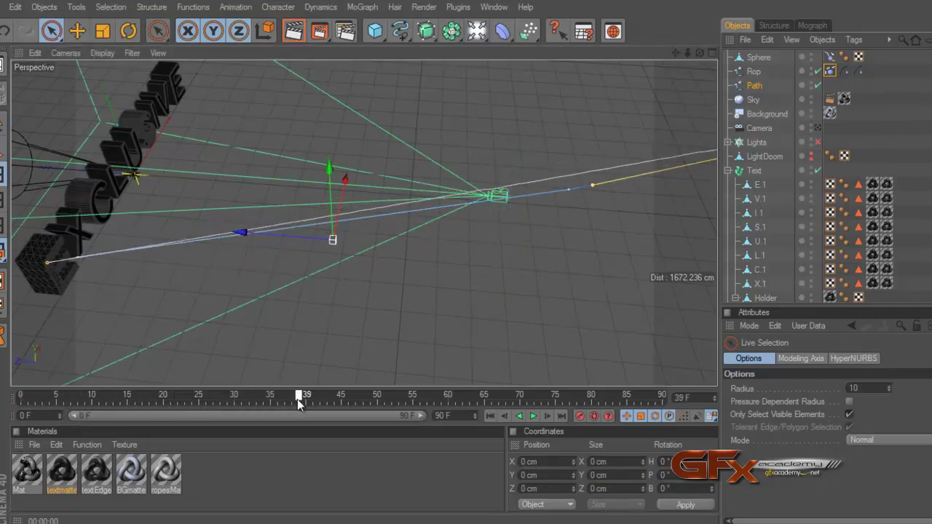
pyautogui.click(818, 128)
pyautogui.click(817, 129)
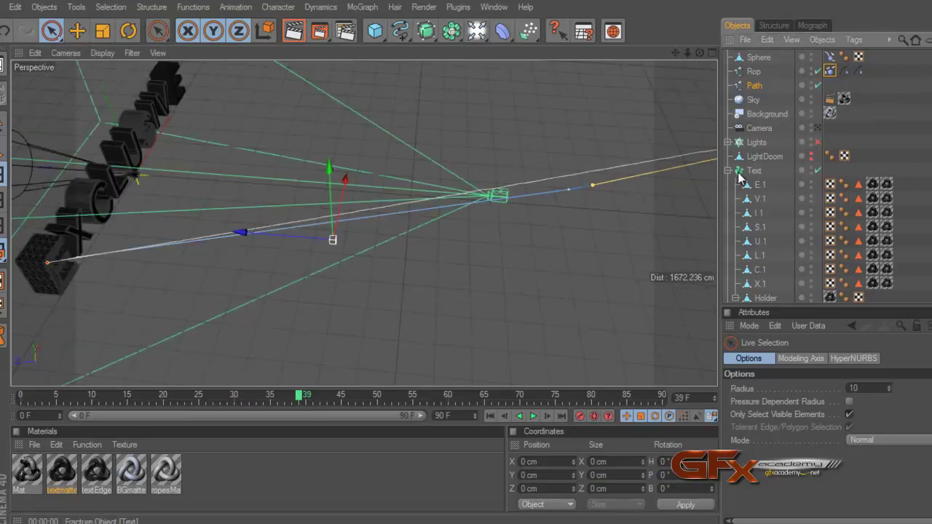
# Drag the Path spline's end point out to X 910.813 cm, Z -2222.377 cm
pyautogui.scroll(-3, 574, 255)
pyautogui.keyDown('alt'); pyautogui.moveTo(573, 255); pyautogui.dragTo(580, 252); pyautogui.keyUp('alt')
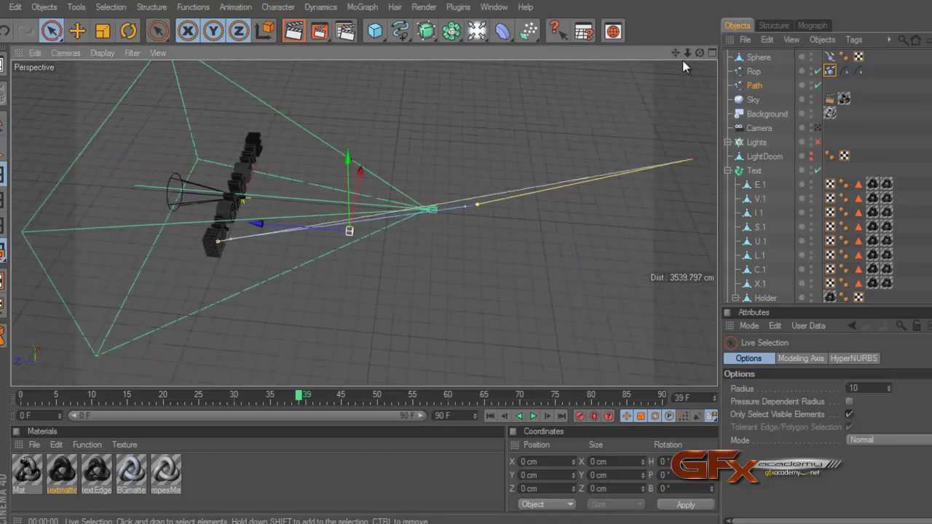
pyautogui.keyDown('alt'); pyautogui.moveTo(683, 67); pyautogui.dragTo(466, 257); pyautogui.keyUp('alt')
pyautogui.click(483, 206)
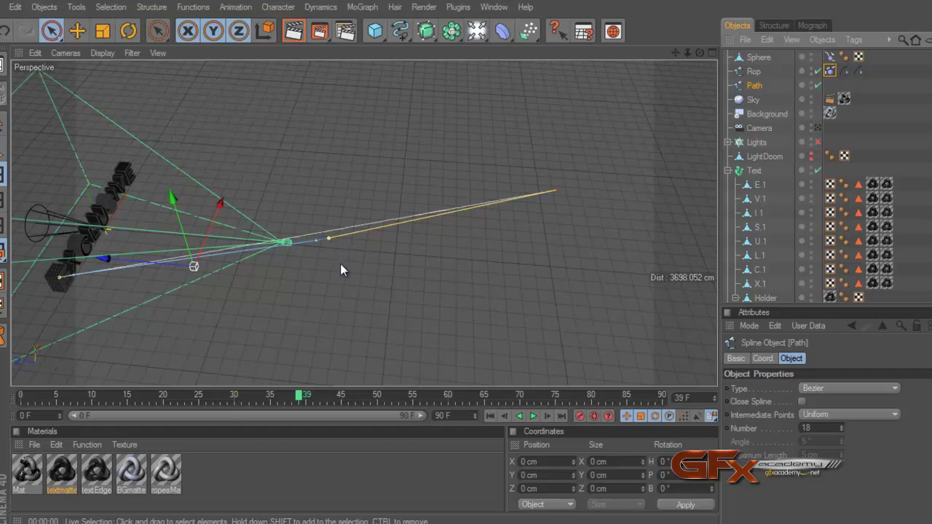
pyautogui.click(329, 239)
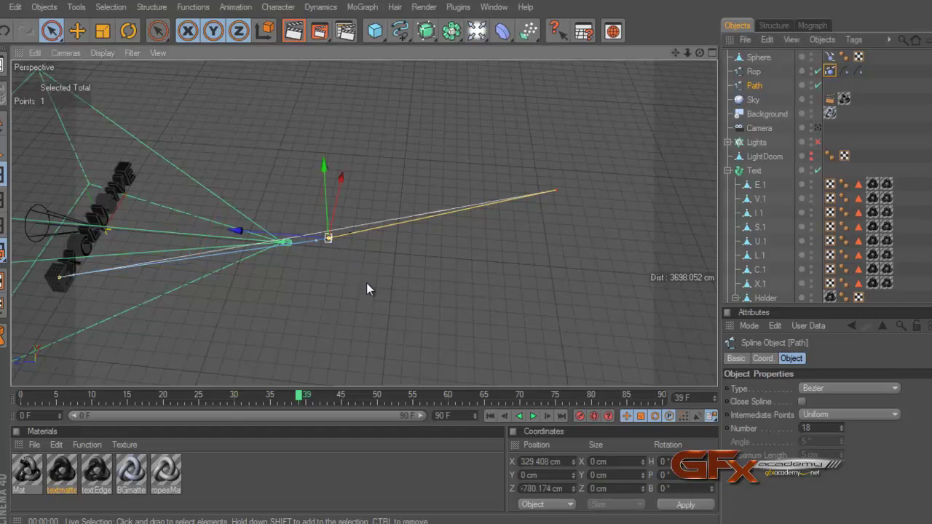
pyautogui.moveTo(256, 235); pyautogui.dragTo(469, 260)
pyautogui.moveTo(539, 283); pyautogui.dragTo(466, 256)
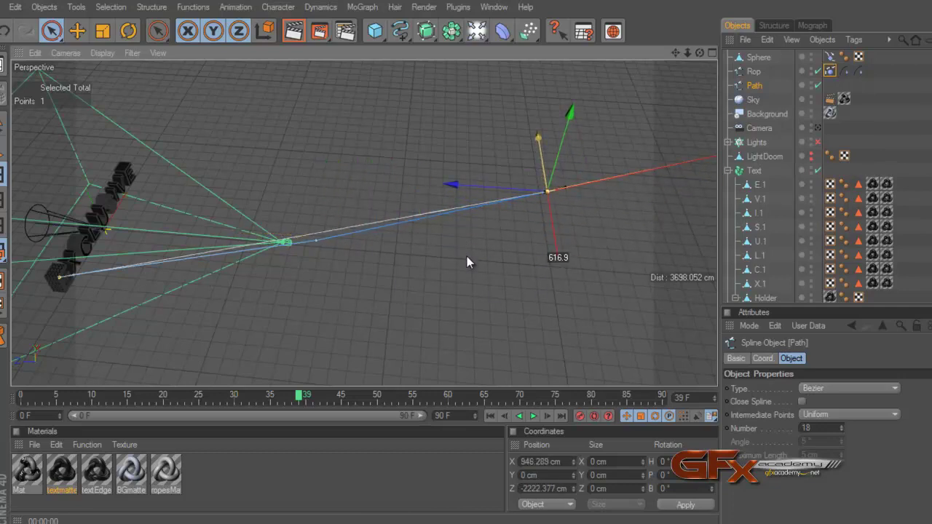
pyautogui.moveTo(467, 257); pyautogui.dragTo(551, 194)
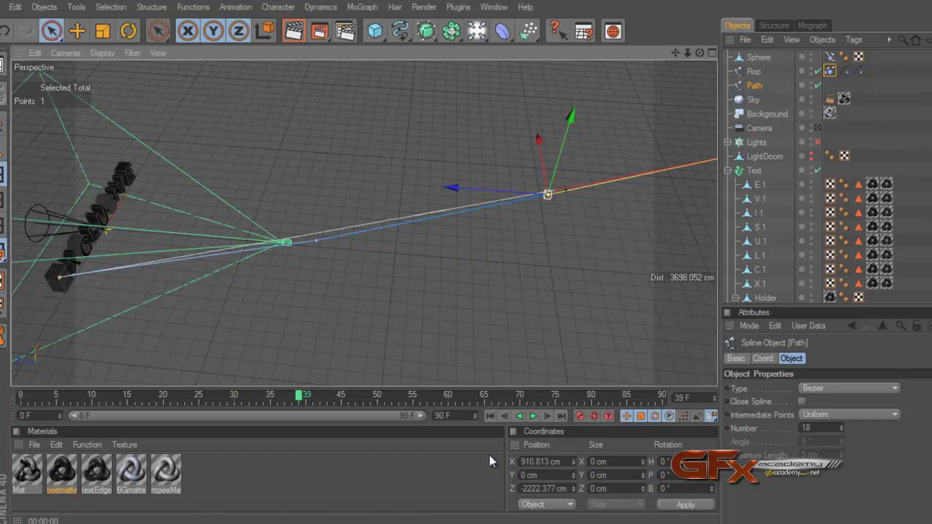
# Play the animation from frame 0 through the scene camera
pyautogui.click(490, 415)
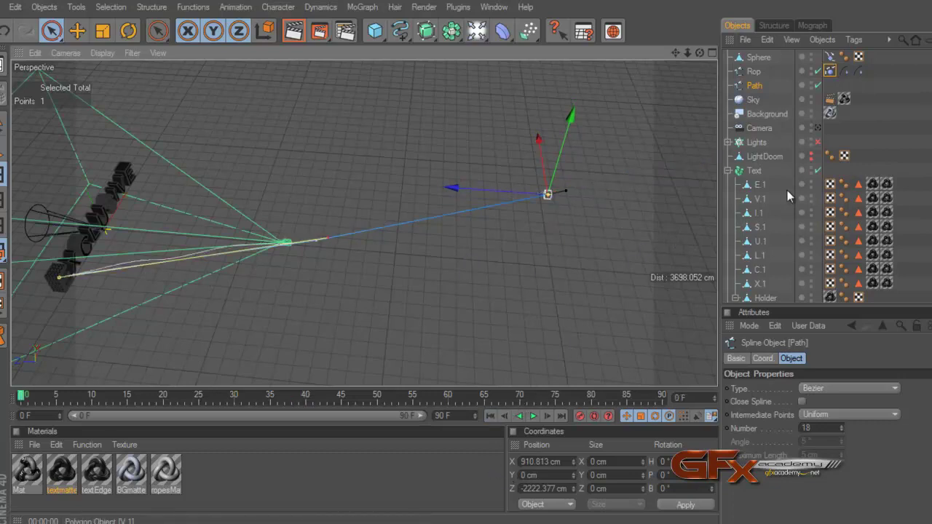
pyautogui.click(817, 127)
pyautogui.click(533, 416)
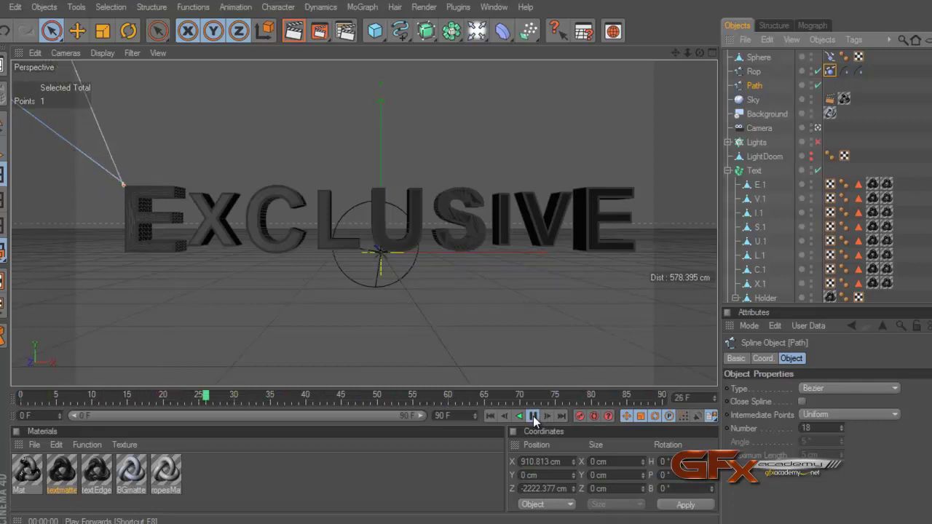
# Stop playback and set the Rop Spline Dynamics Rubber to 40%
pyautogui.click(533, 416)
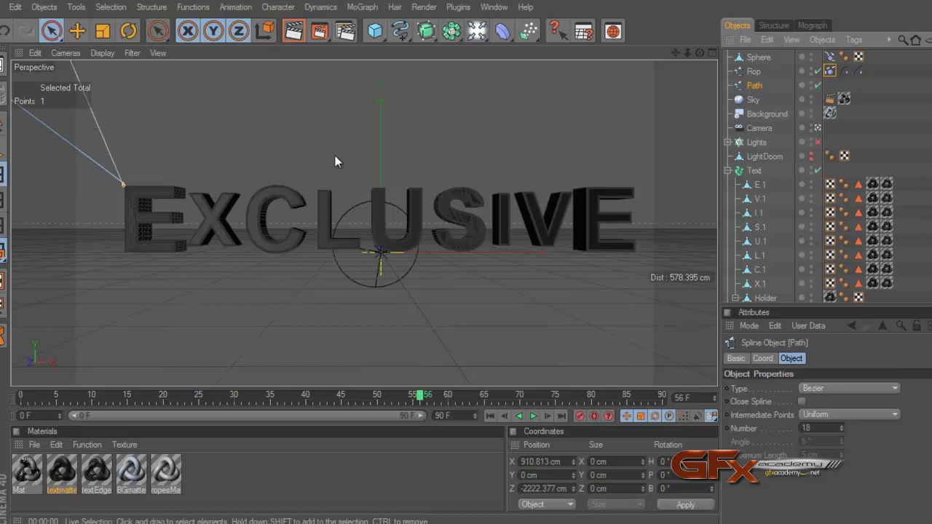
pyautogui.click(846, 71)
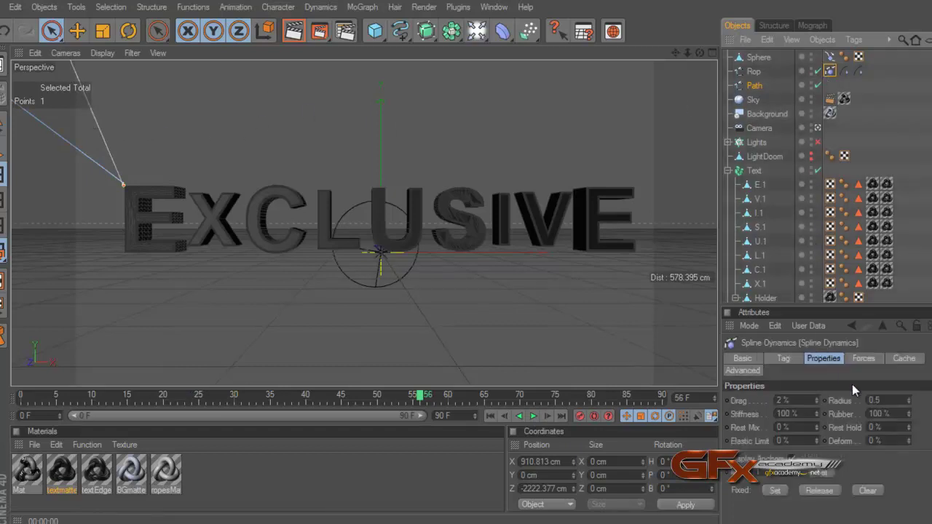
pyautogui.click(885, 414)
pyautogui.press('BackSpace')
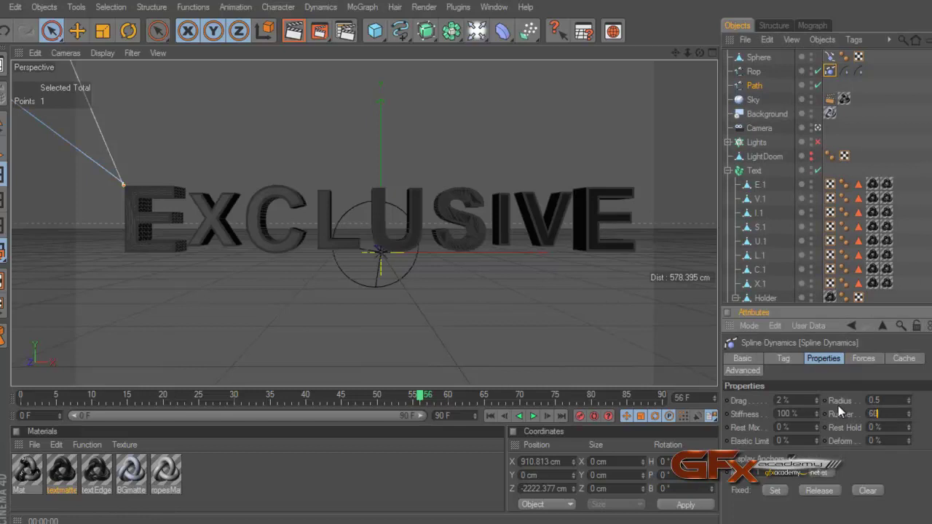
pyautogui.write('40')
pyautogui.press('Return')
# Replay the rope simulation, raise Rubber to 60%, and replay it from frame 0
pyautogui.click(490, 416)
pyautogui.click(535, 415)
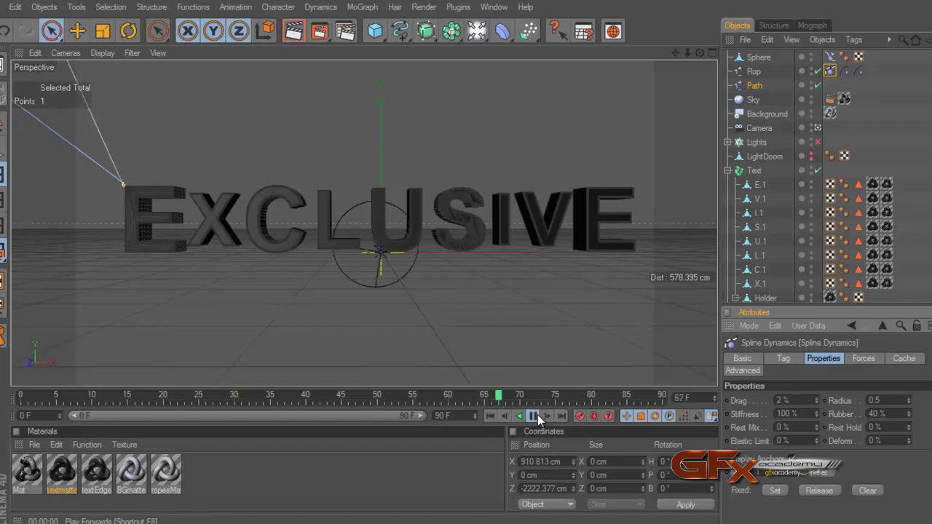
pyautogui.click(536, 416)
pyautogui.click(490, 416)
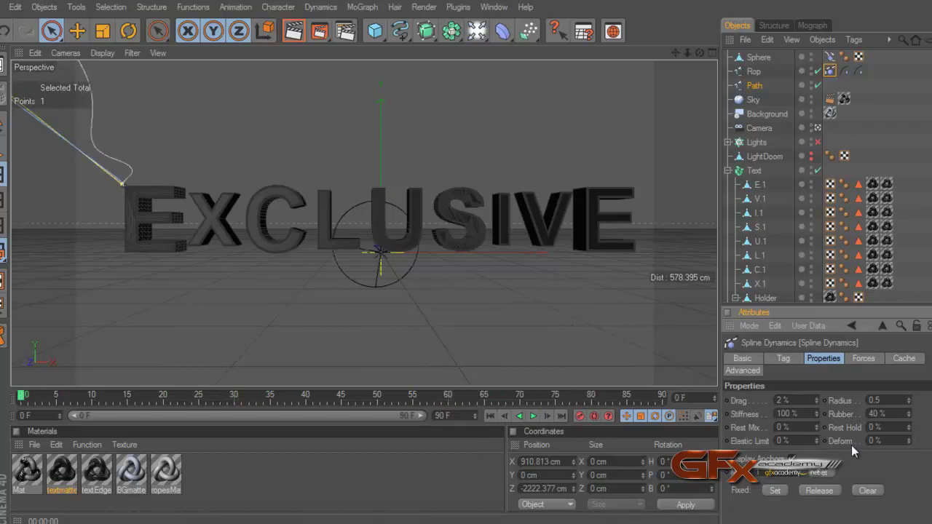
pyautogui.click(885, 413)
pyautogui.write('60')
pyautogui.click(532, 416)
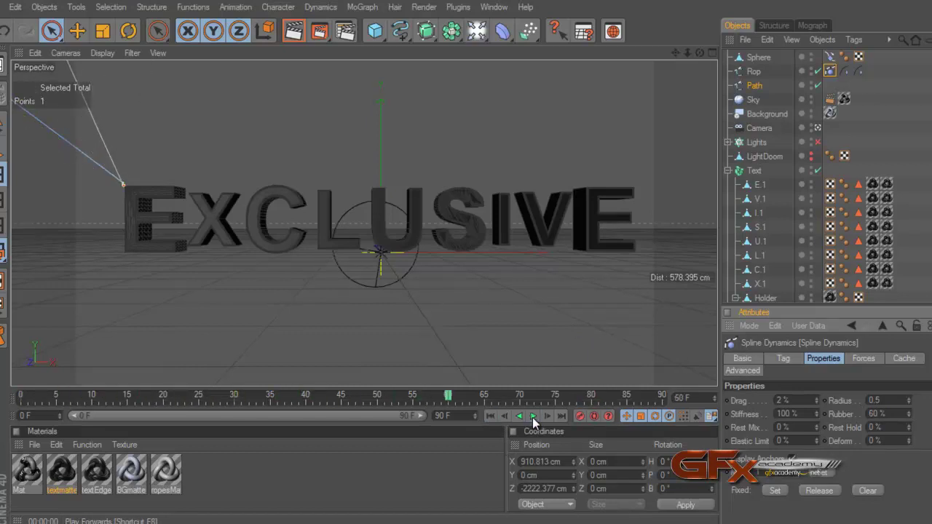
pyautogui.click(532, 417)
pyautogui.click(491, 418)
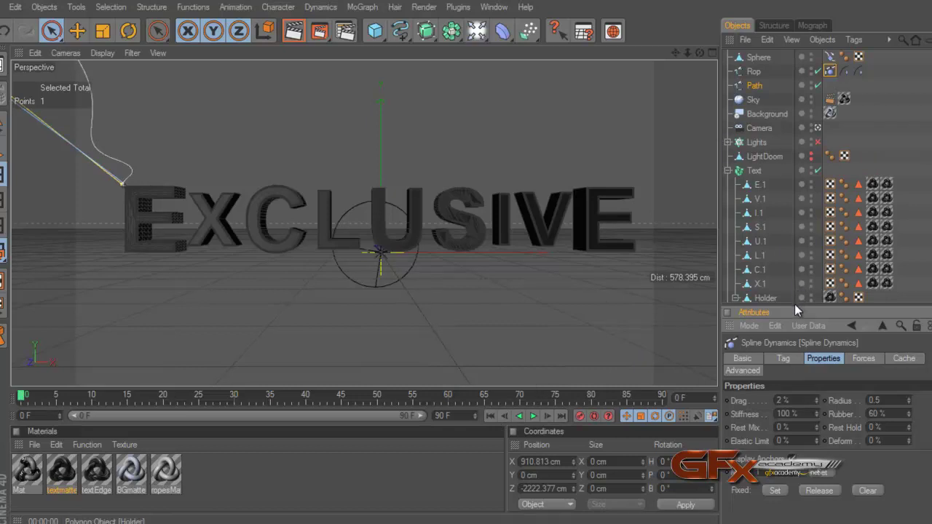
# Collapse the Text hierarchy in the object list and replay the rope from frame 0
pyautogui.moveTo(789, 315); pyautogui.dragTo(788, 363)
pyautogui.click(728, 170)
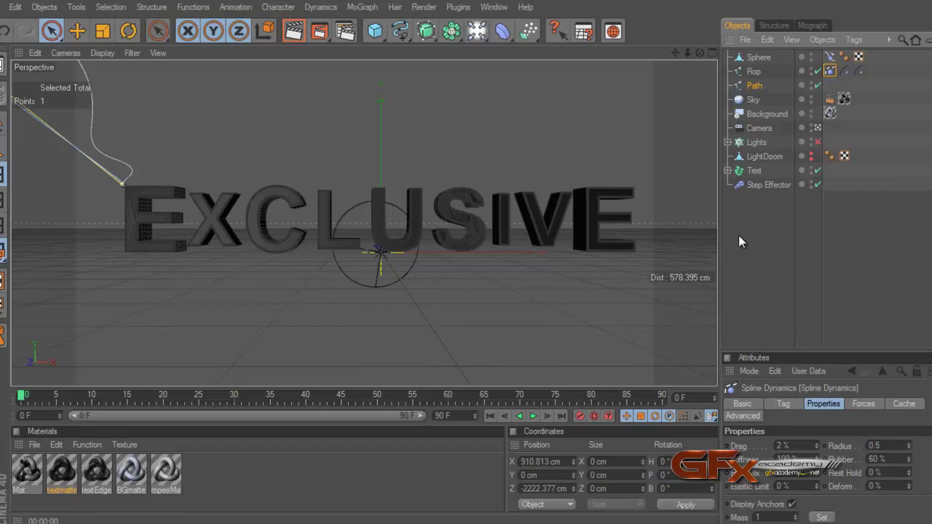
pyautogui.click(534, 416)
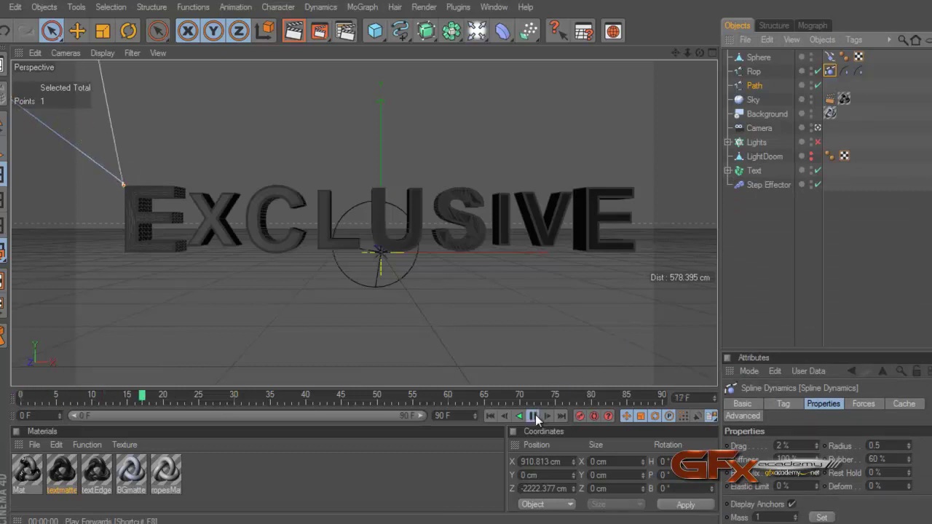
pyautogui.click(489, 415)
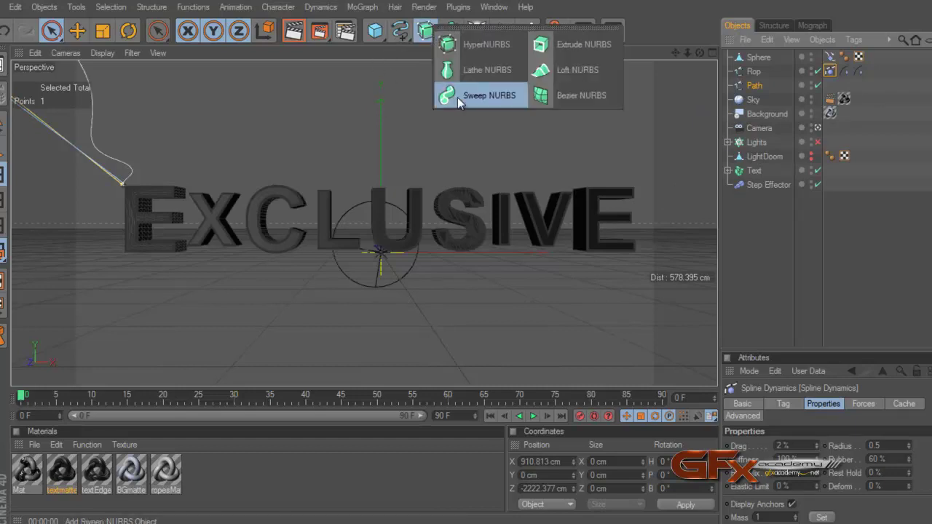
# Add a Sweep NURBS with a small-radius Circle spline placed inside it as the profile
pyautogui.moveTo(436, 47); pyautogui.dragTo(457, 97)
pyautogui.moveTo(402, 40)
pyautogui.mouseDown()
pyautogui.moveTo(447, 149)
pyautogui.moveTo(451, 193)
pyautogui.moveTo(448, 97)
pyautogui.mouseUp()
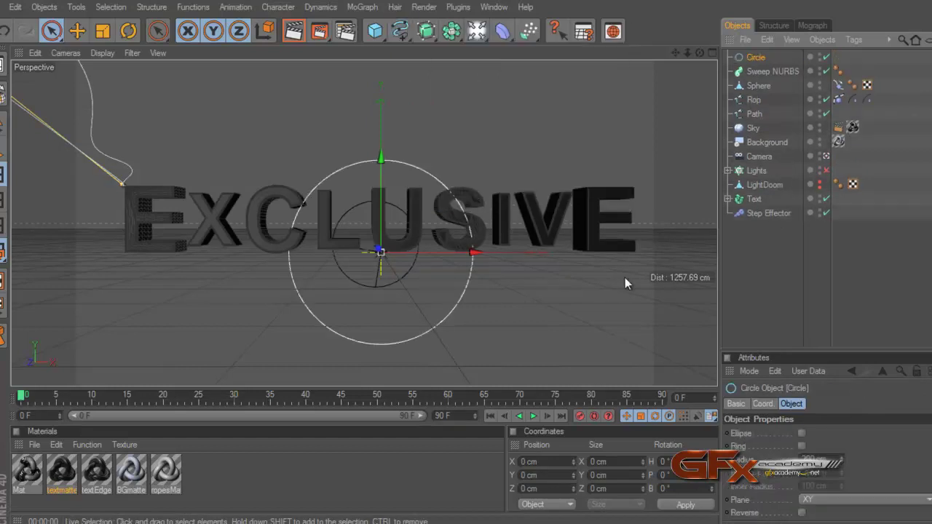
pyautogui.click(816, 459)
pyautogui.press('BackSpace')
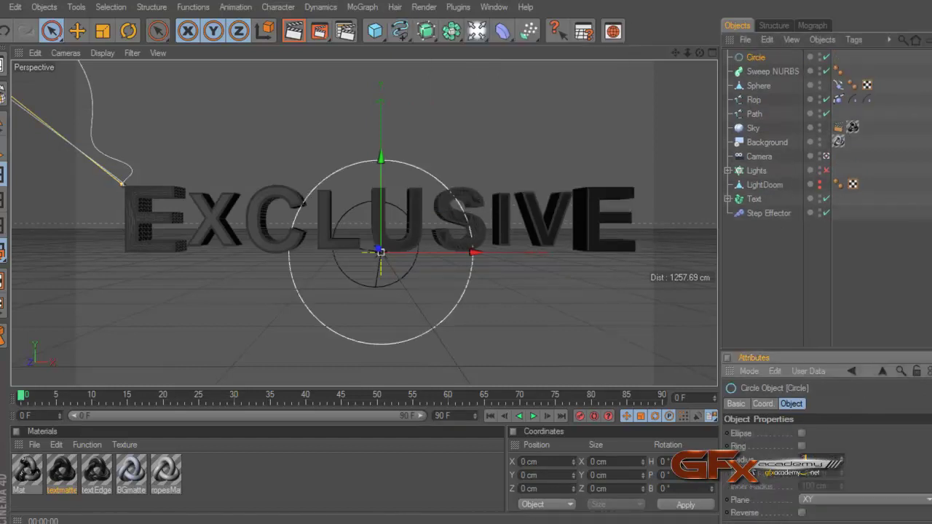
pyautogui.press('Return')
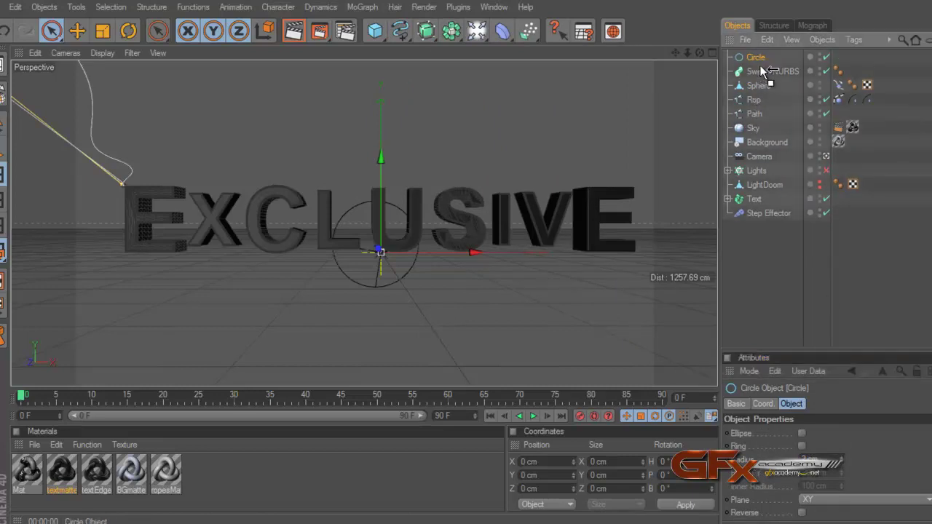
pyautogui.moveTo(760, 65); pyautogui.dragTo(761, 93)
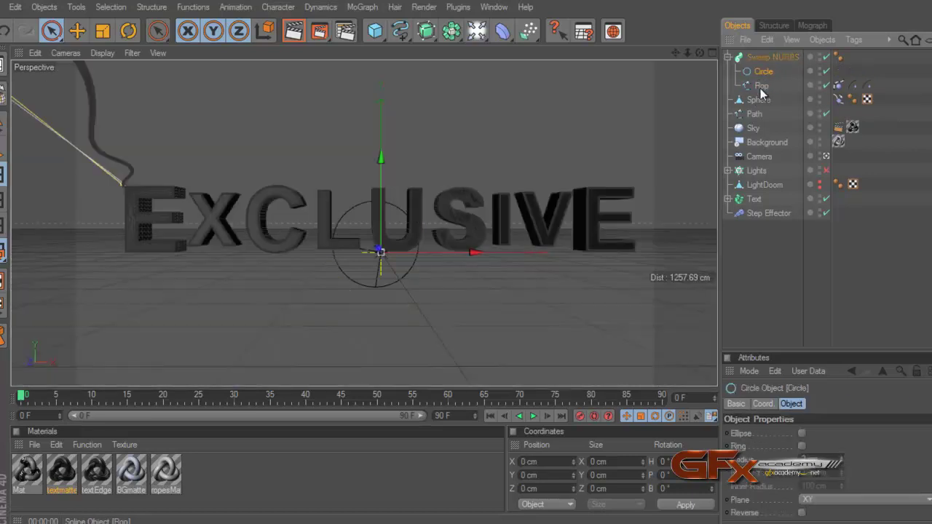
# Put the Rop spline in the sweep and apply the textEdge material to the tube
pyautogui.click(761, 88)
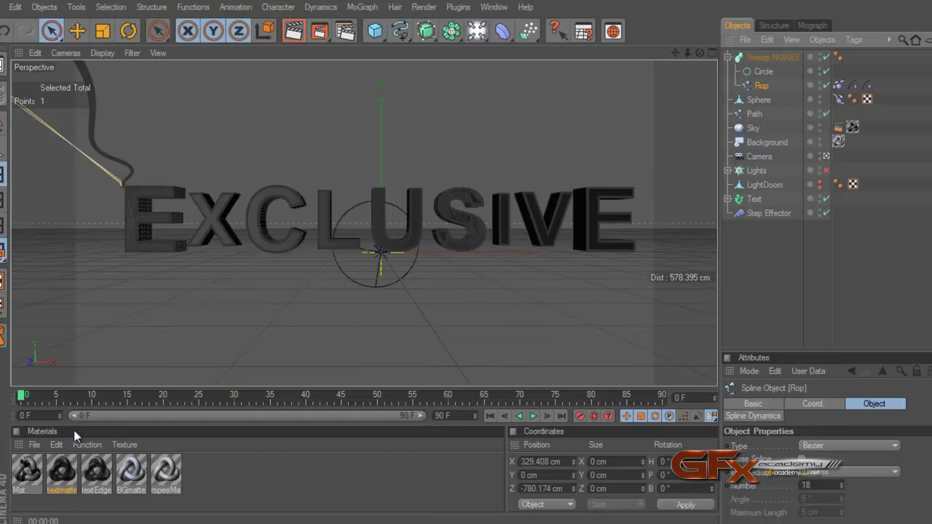
pyautogui.moveTo(97, 472); pyautogui.dragTo(760, 61)
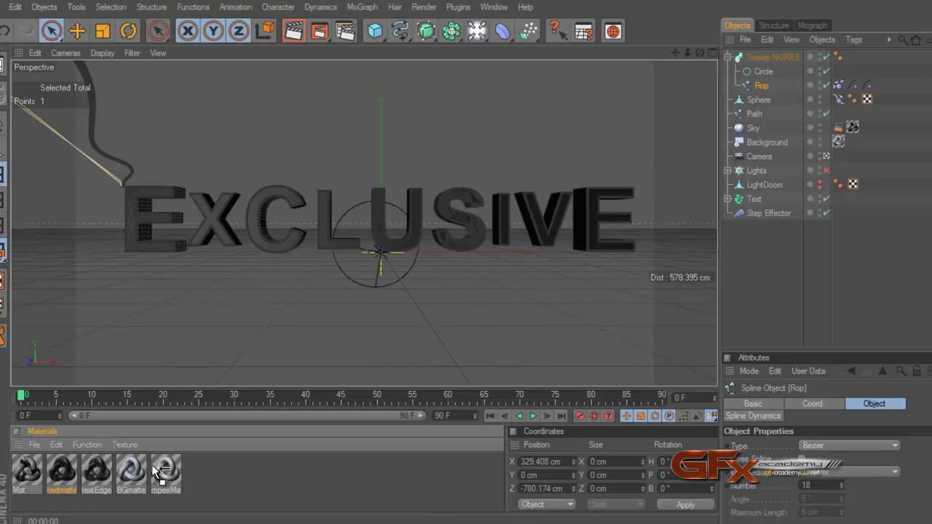
pyautogui.click(767, 57)
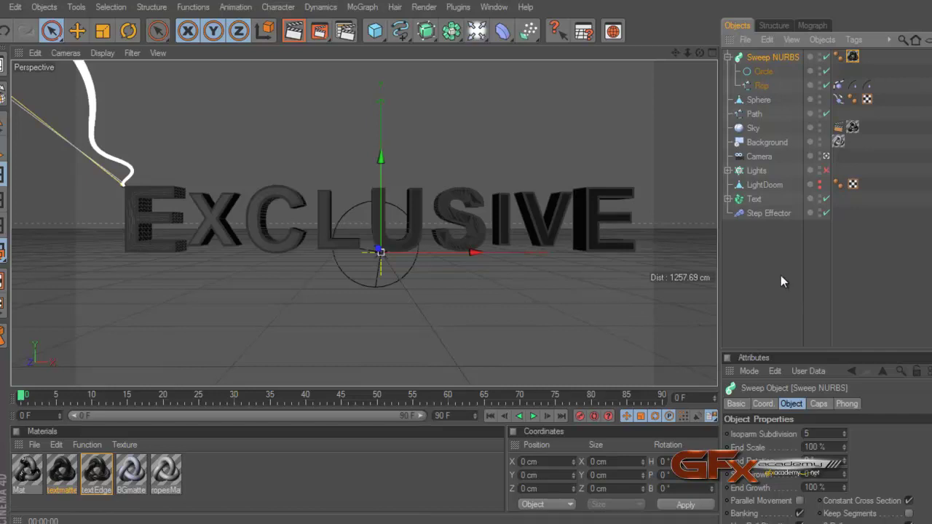
# Re-enable the Lights group, keep LightDoom hidden in the editor, and render a viewport preview
pyautogui.click(826, 170)
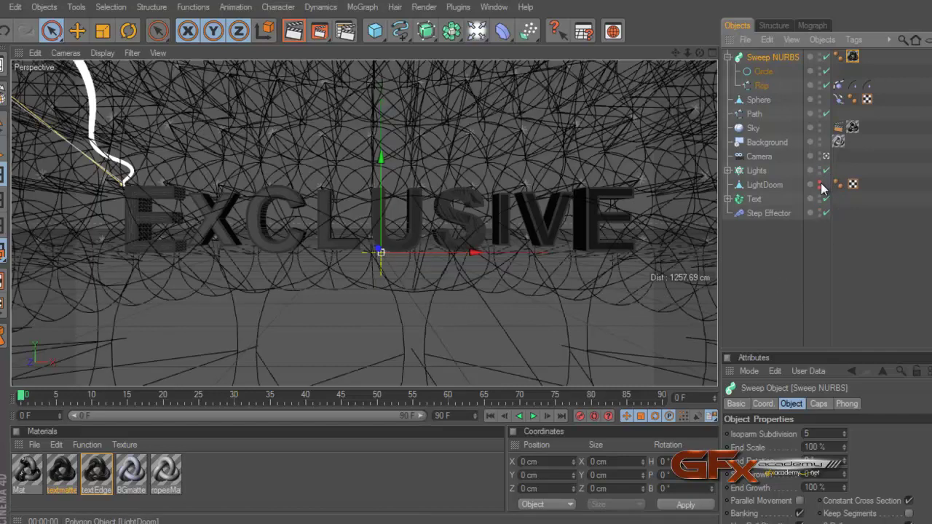
pyautogui.click(820, 184)
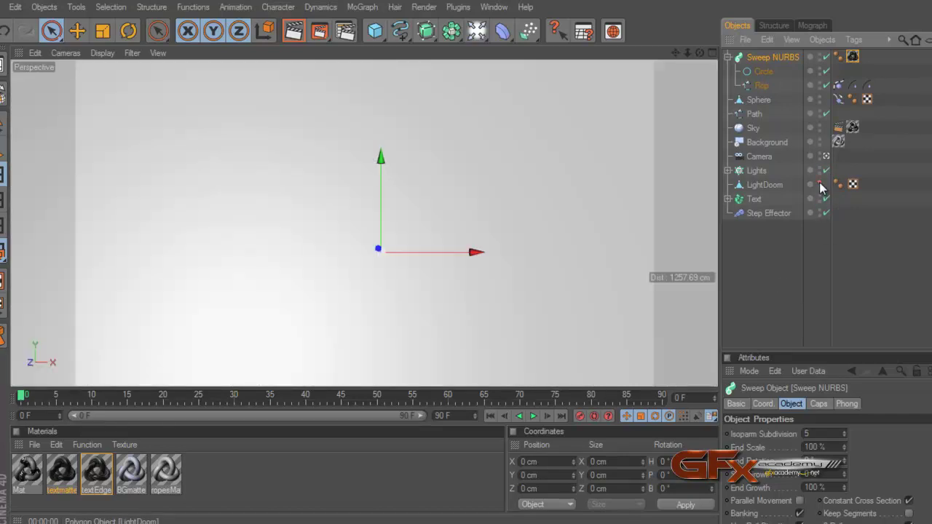
pyautogui.click(820, 184)
pyautogui.click(725, 175)
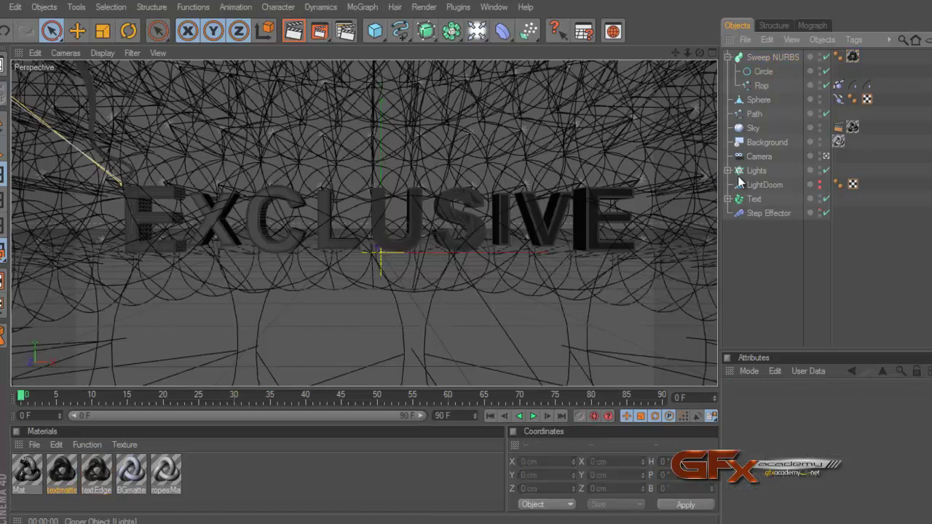
pyautogui.click(727, 171)
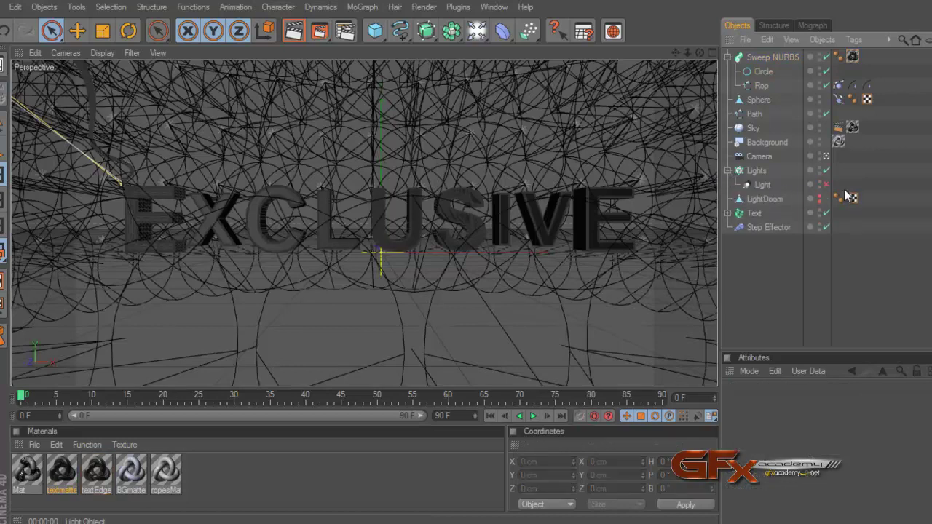
pyautogui.click(728, 170)
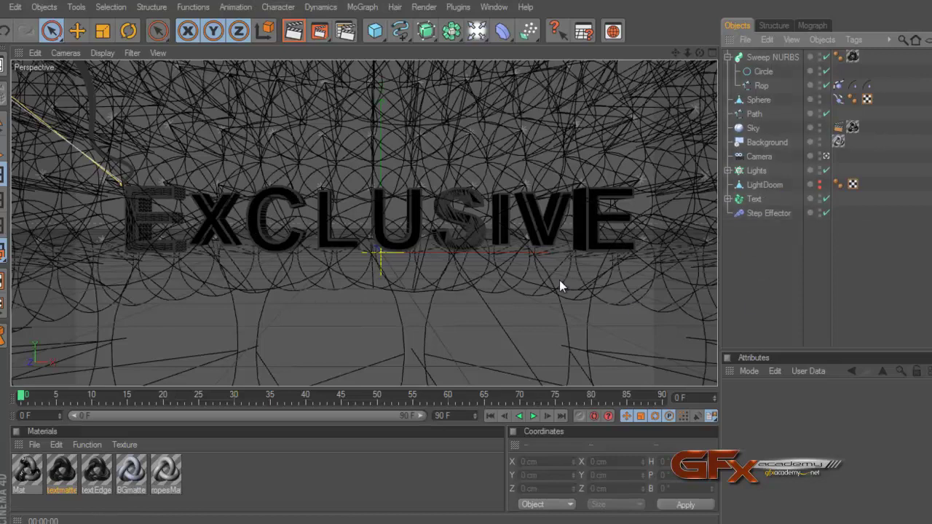
pyautogui.click(298, 41)
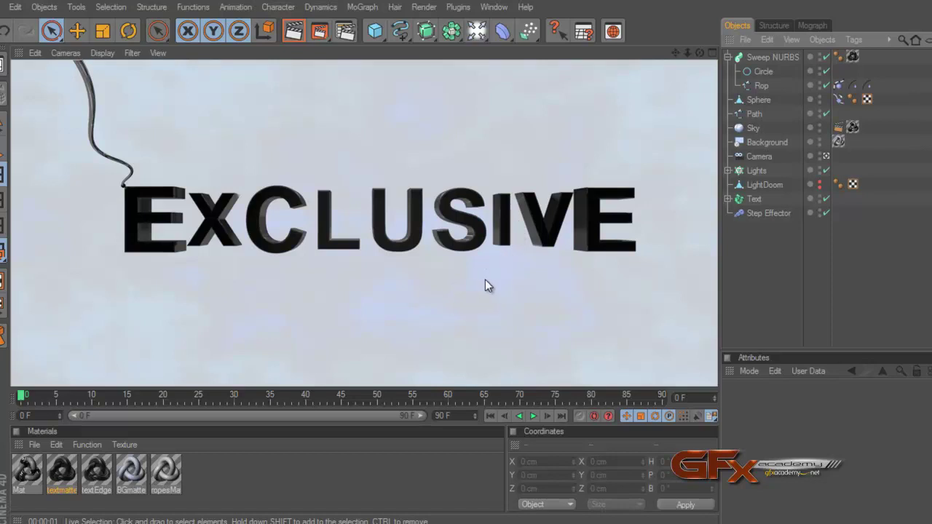
pyautogui.click(768, 56)
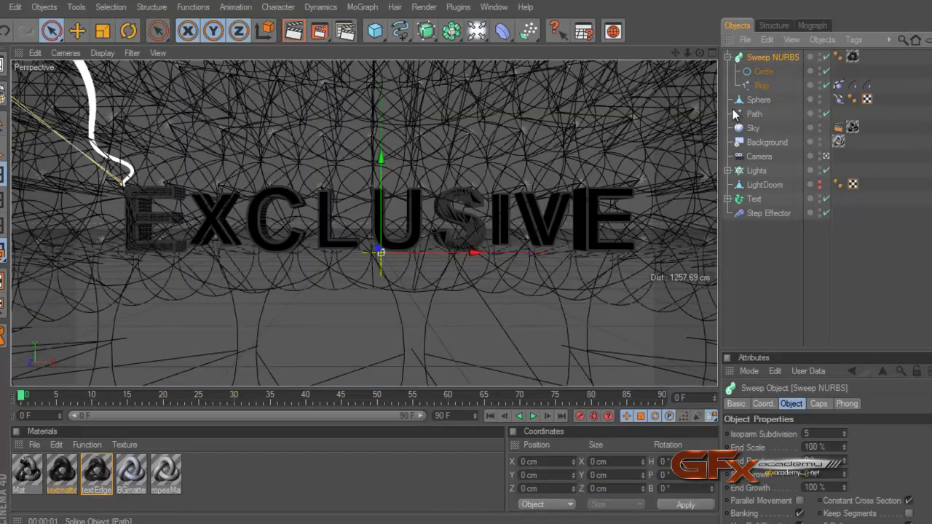